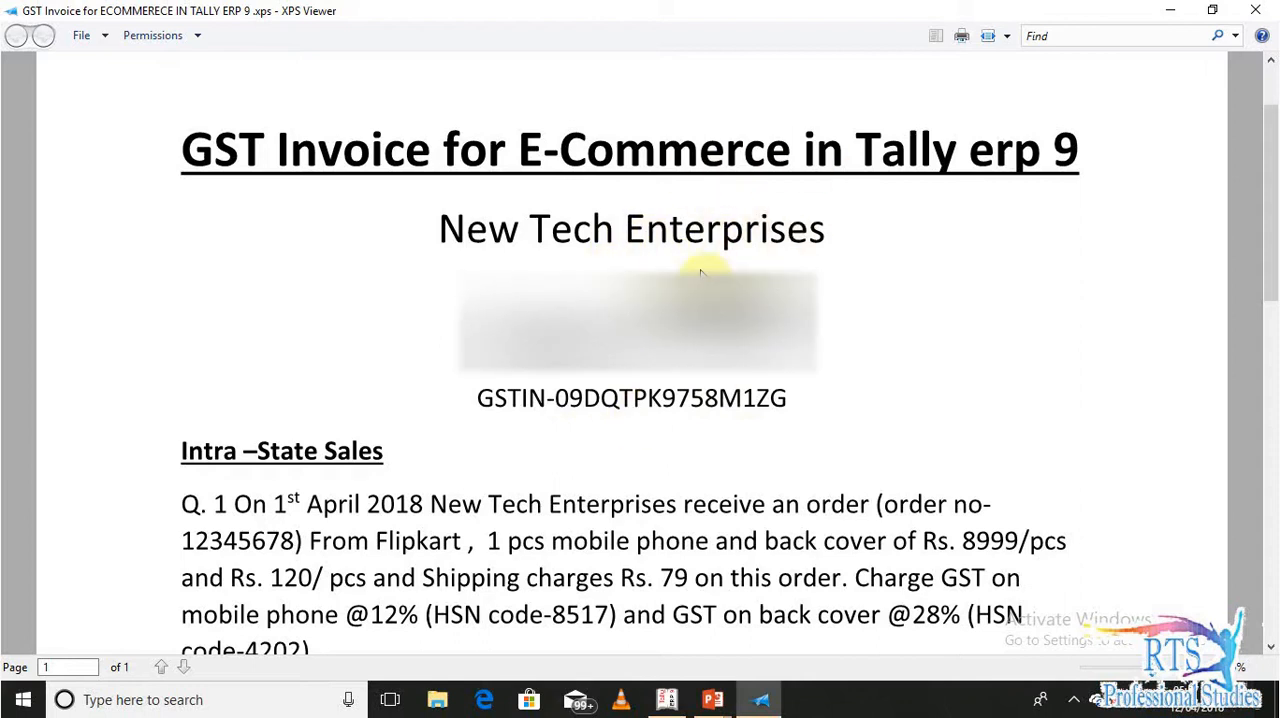
Read the intra-state sales question with its order and customer details, and switch to Tally.ERP 9
{"action": "left_click_drag", "start_coordinate": [1273, 204], "coordinate": [1263, 277]}
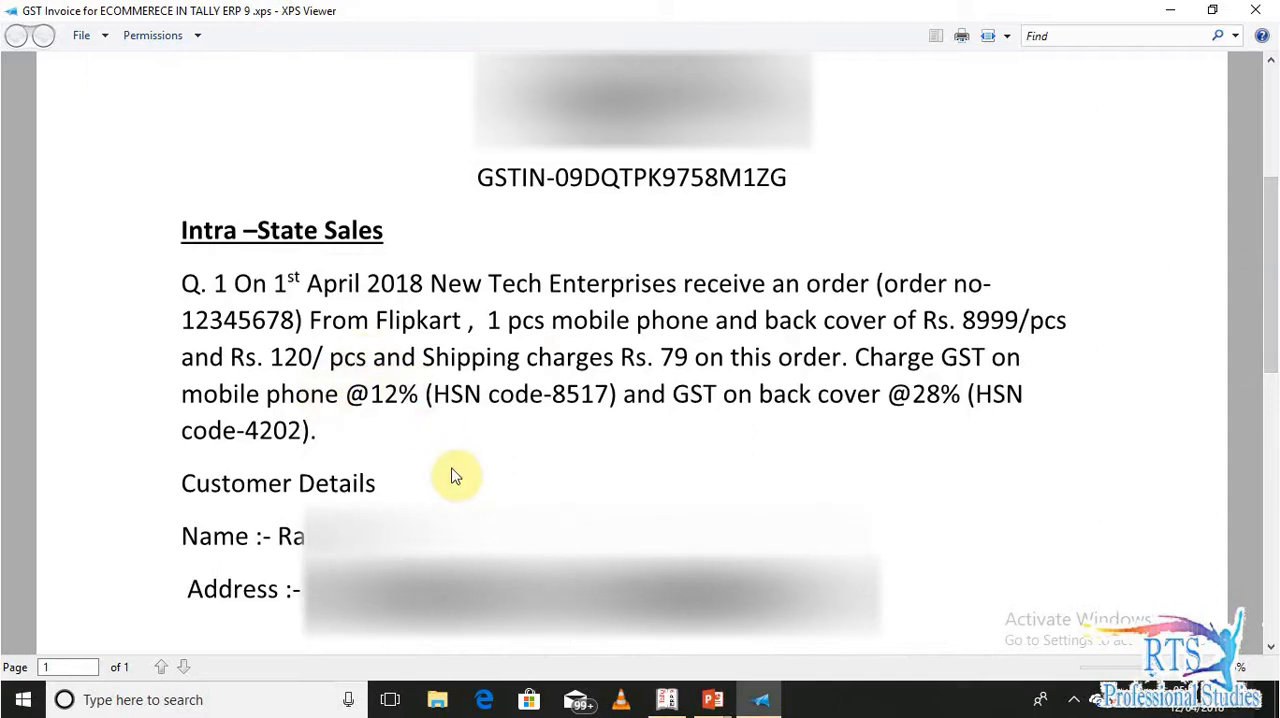
{"action": "mouse_move", "coordinate": [1270, 238]}
{"action": "left_mouse_down"}
{"action": "mouse_move", "coordinate": [1260, 386]}
{"action": "mouse_move", "coordinate": [1257, 225]}
{"action": "left_mouse_up"}
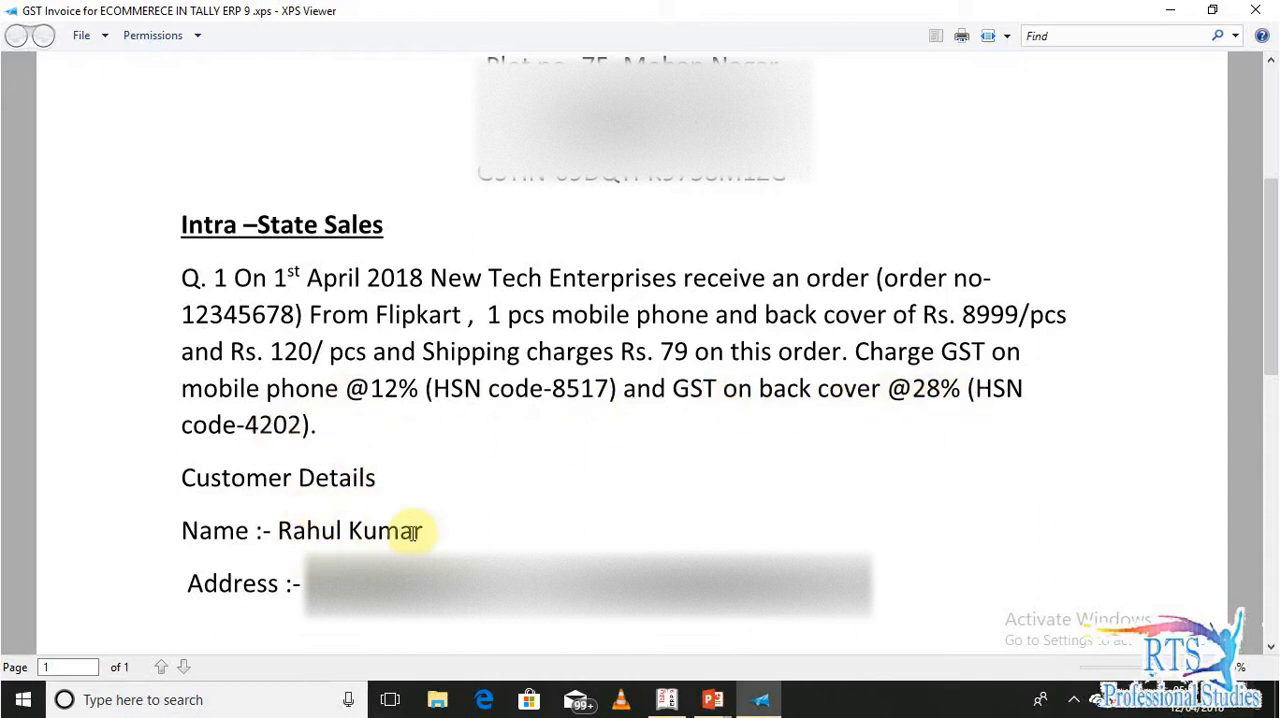
{"action": "key", "text": "alt+Tab"}
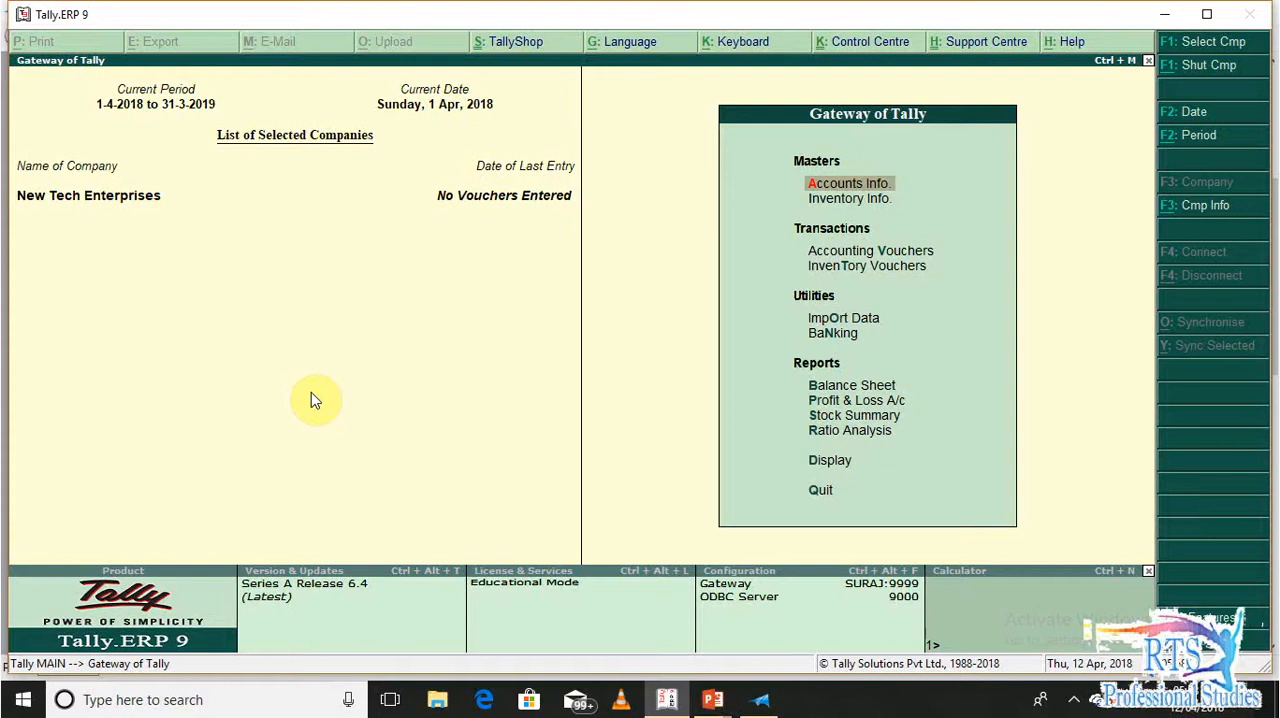
Open the company's GST details from the Statutory & Taxation features by setting Set/alter GST details to Yes
{"action": "key", "text": "F11"}
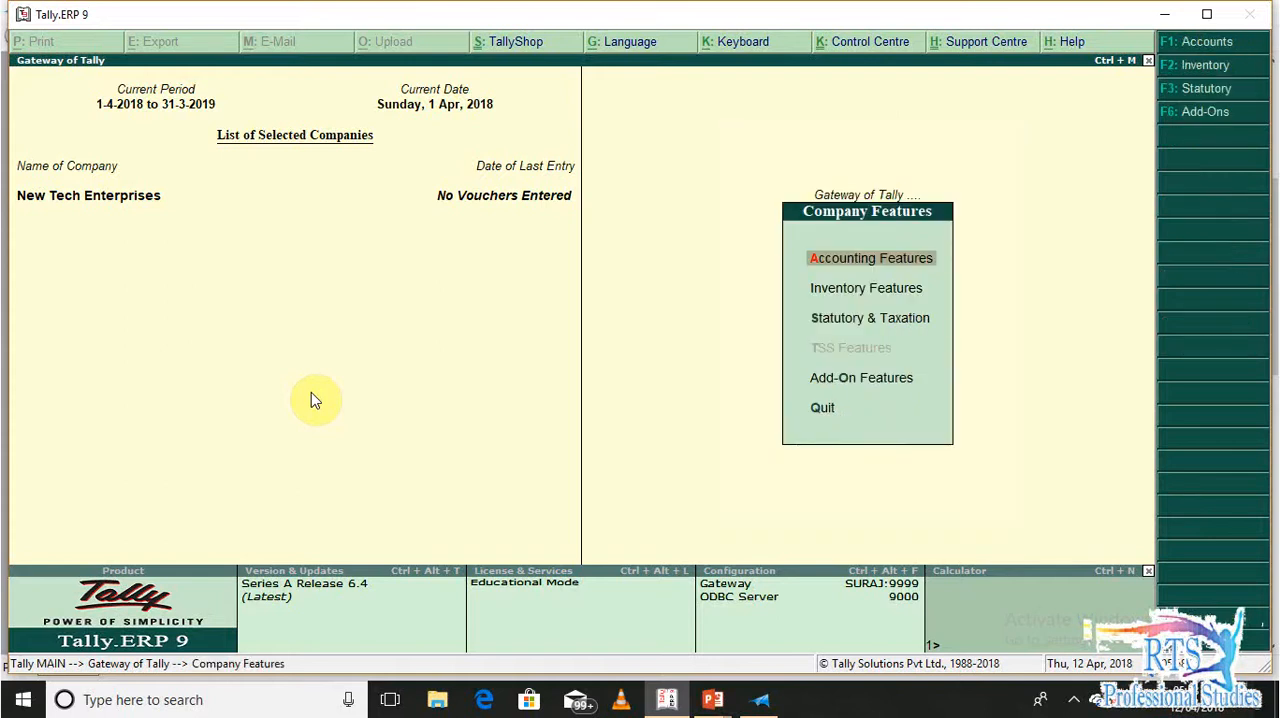
{"action": "key", "text": "Down"}
{"action": "key", "text": "Down"}
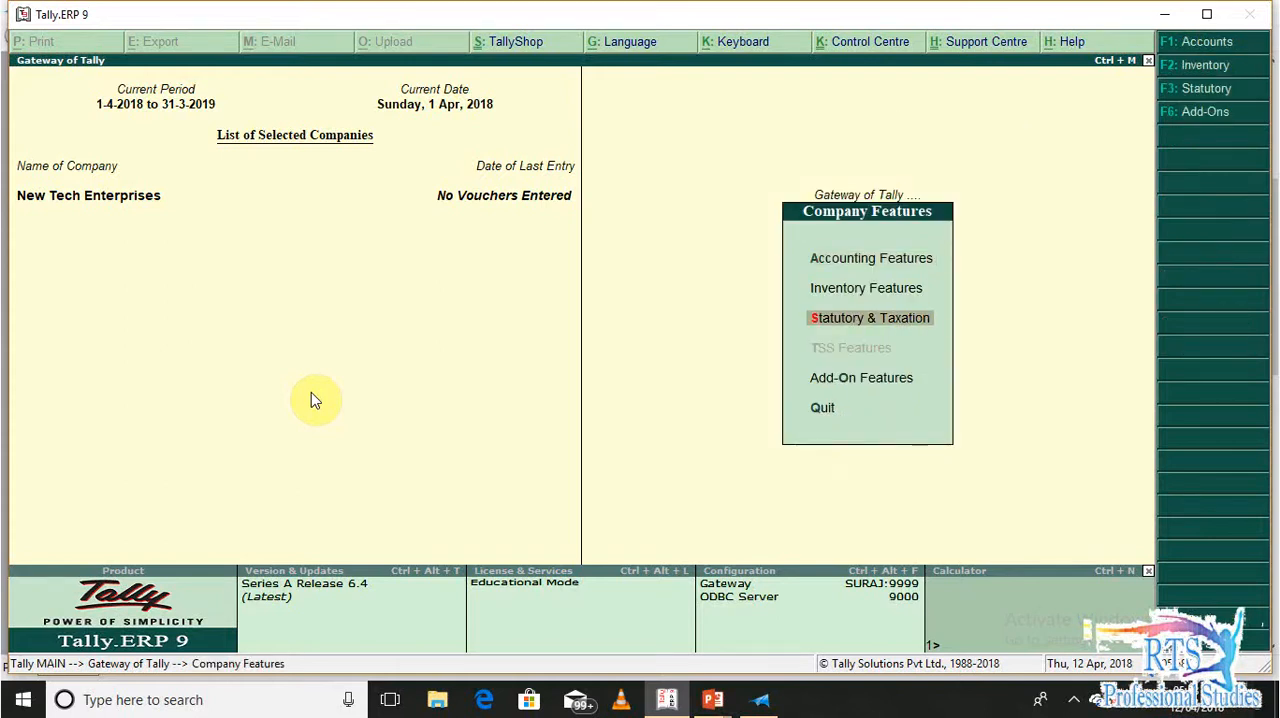
{"action": "key", "text": "Return"}
{"action": "key", "text": "Return"}
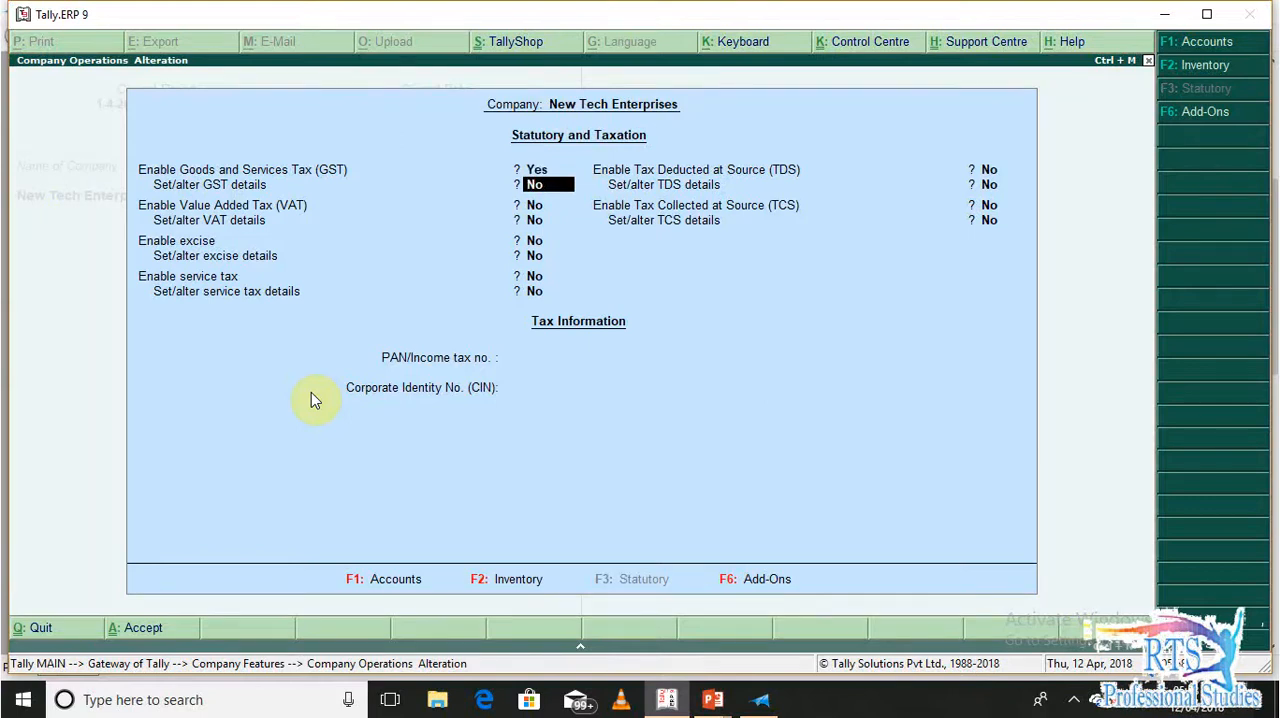
{"action": "key", "text": "y"}
{"action": "key", "text": "Return"}
{"action": "key", "text": "Return"}
{"action": "key", "text": "Return"}
{"action": "key", "text": "Return"}
{"action": "key", "text": "Return"}
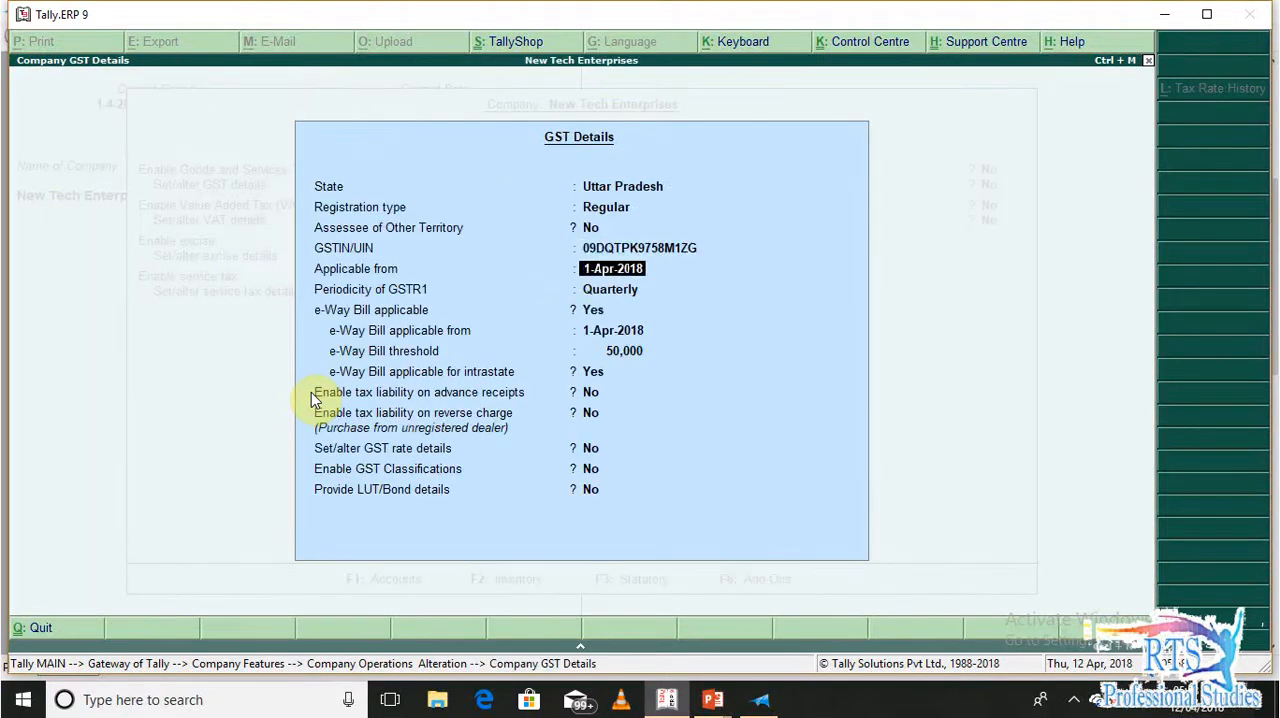
Keep GST applicable from 1-Apr-2018 and the periodicity of GSTR1 at Quarterly
{"action": "key", "text": "Return"}
{"action": "key", "text": "BackSpace"}
{"action": "key", "text": "BackSpace"}
{"action": "key", "text": "BackSpace"}
{"action": "key", "text": "Return"}
{"action": "key", "text": "Return"}
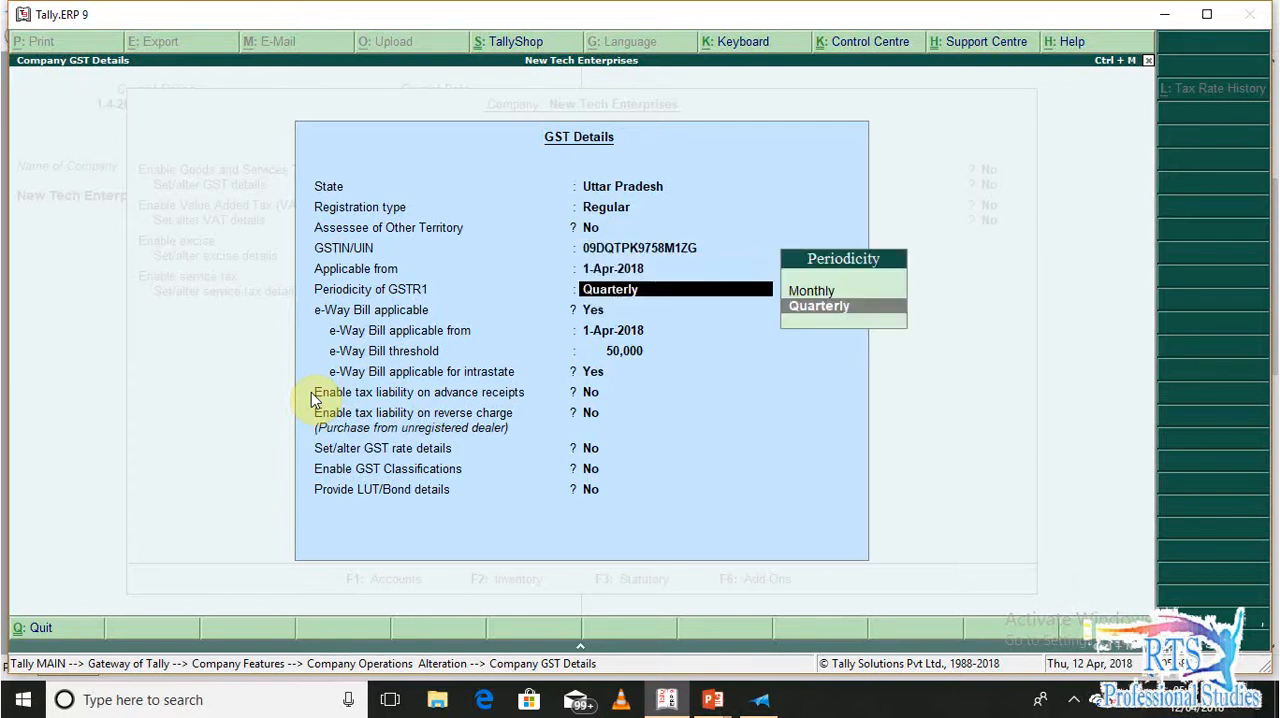
{"action": "key", "text": "Return"}
{"action": "key", "text": "Return"}
{"action": "key", "text": "Return"}
{"action": "key", "text": "Return"}
{"action": "key", "text": "Return"}
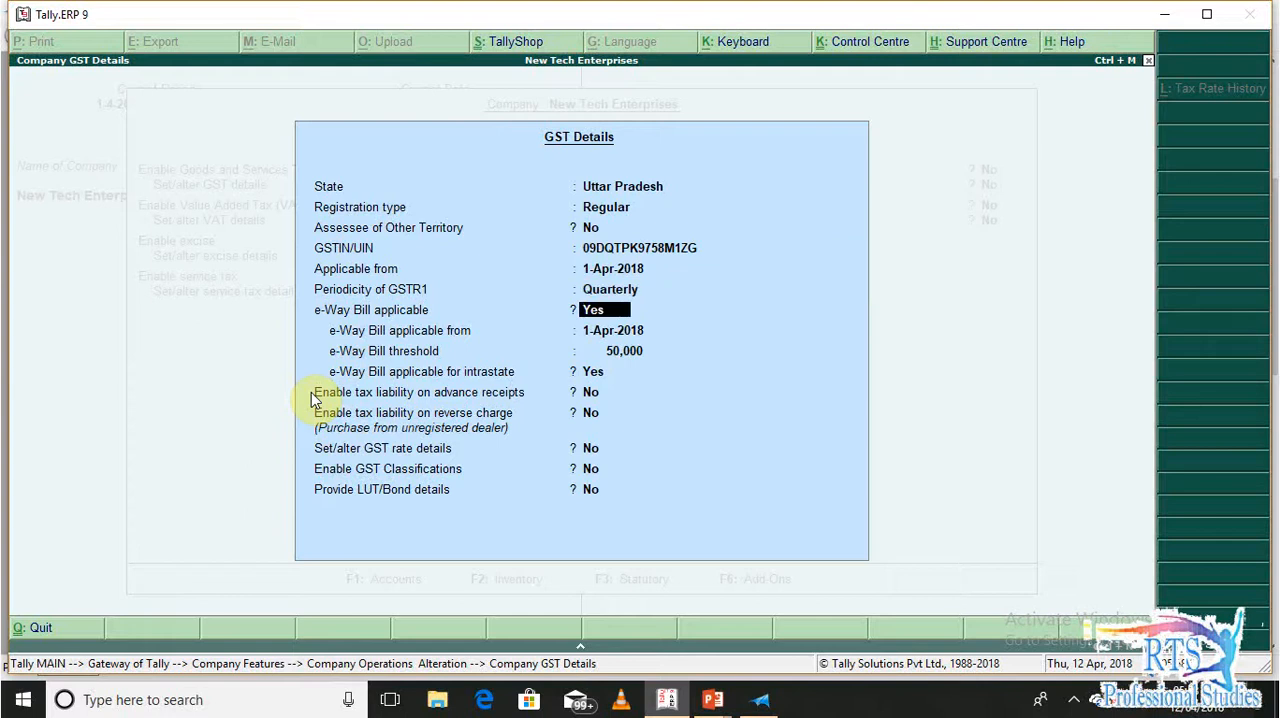
Keep e-Way Bill applicable from 1-Apr-2018 with a 50,000 threshold and intrastate set to Yes, and accept the GST details
{"action": "key", "text": "BackSpace"}
{"action": "key", "text": "BackSpace"}
{"action": "key", "text": "BackSpace"}
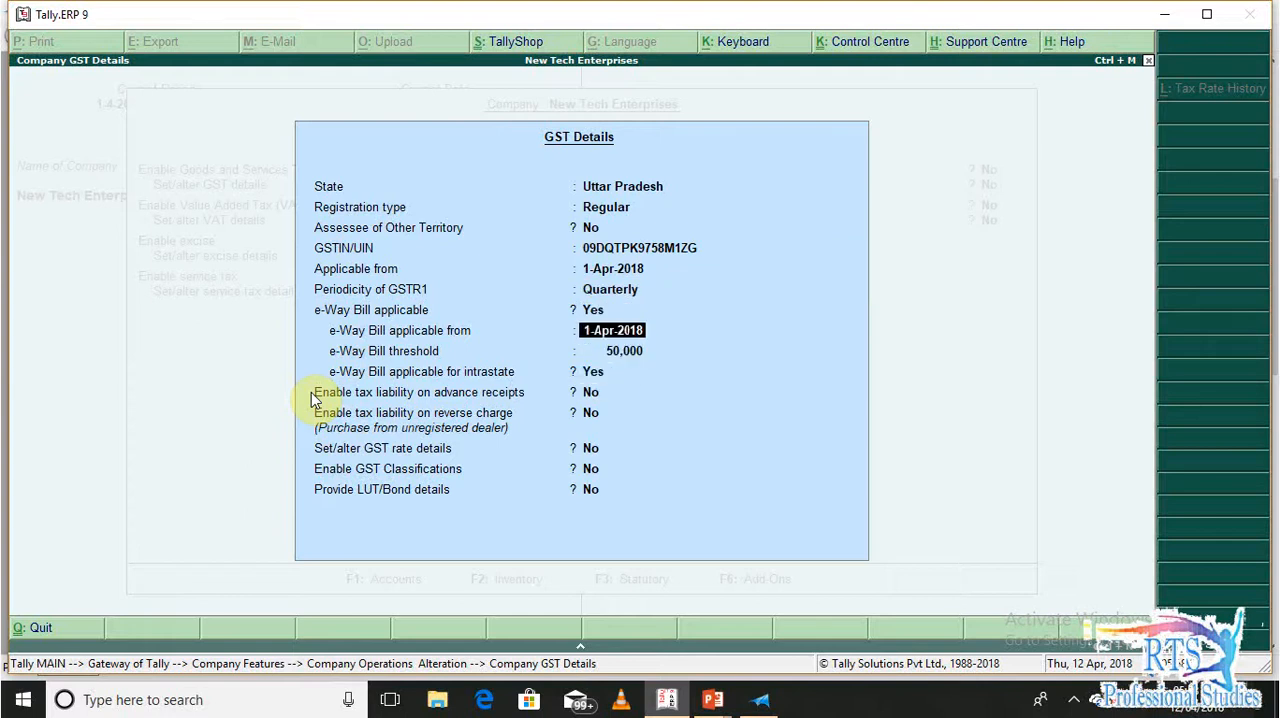
{"action": "key", "text": "Return"}
{"action": "key", "text": "Return"}
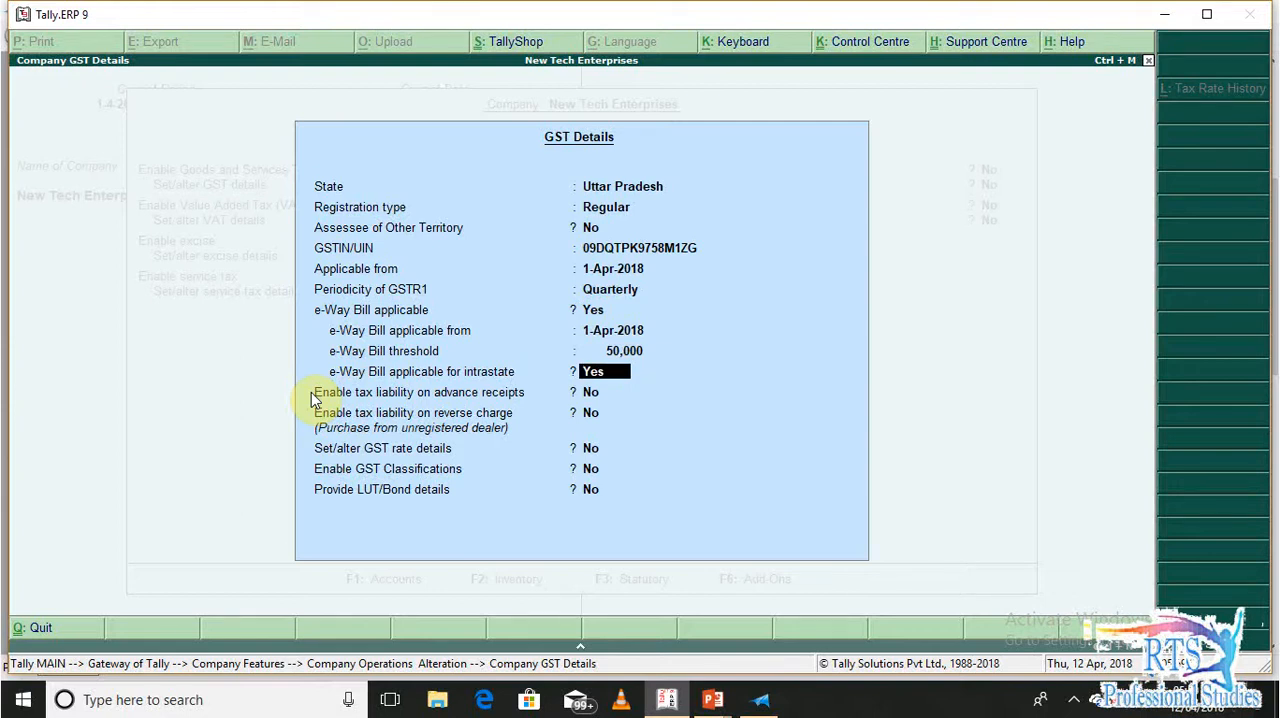
{"action": "key", "text": "Return"}
{"action": "key", "text": "Return"}
{"action": "key", "text": "Return"}
{"action": "key", "text": "Return"}
{"action": "key", "text": "Return"}
{"action": "key", "text": "Return"}
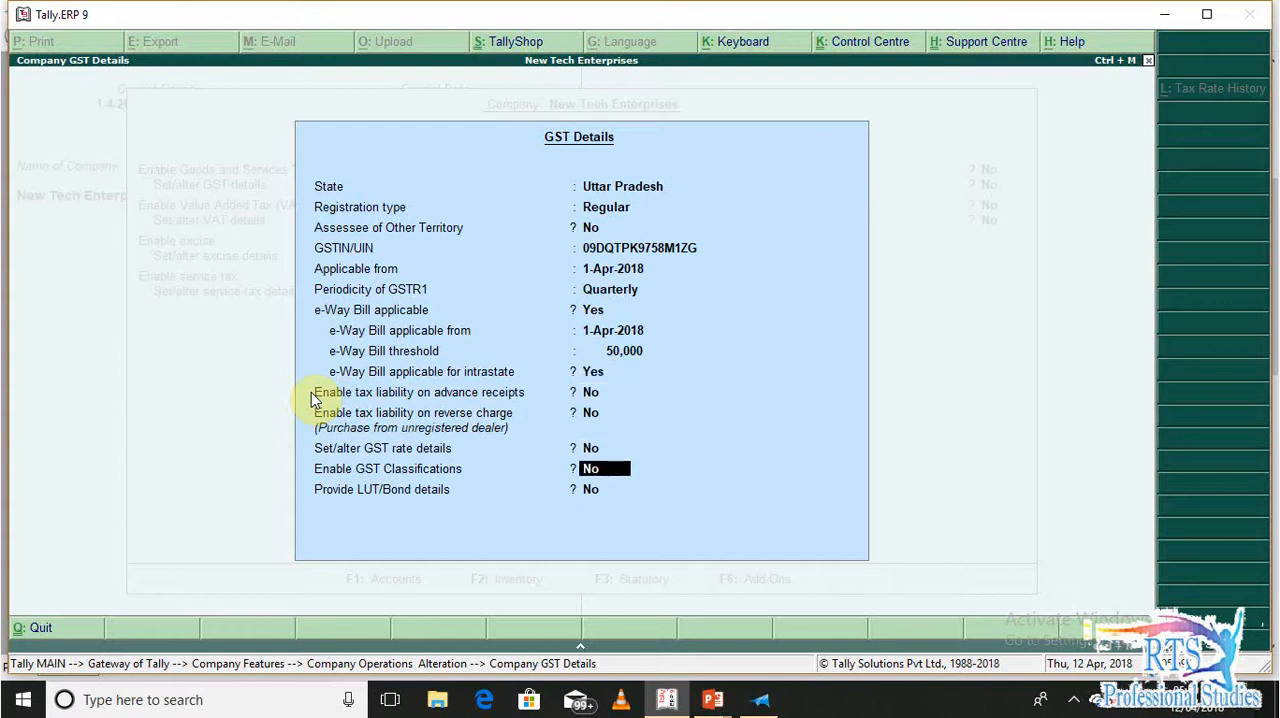
{"action": "key", "text": "Return"}
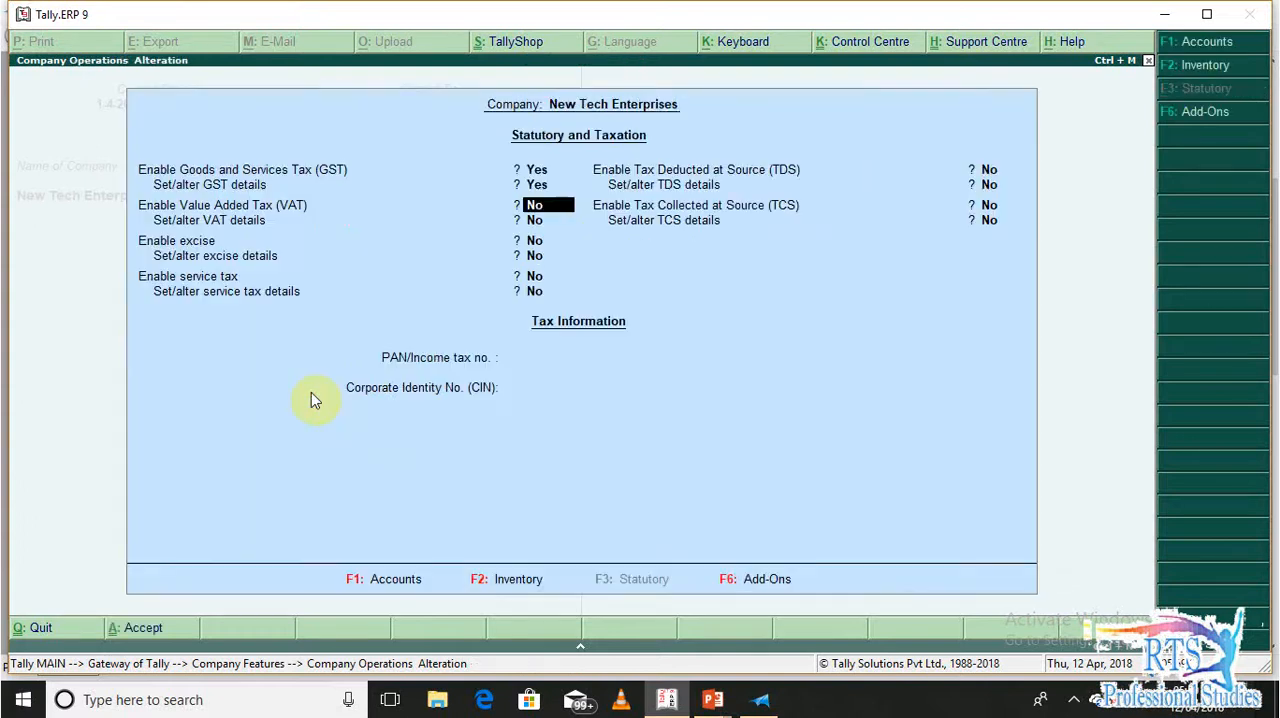
Save the Statutory and Taxation settings with the PAN and CIN blank, and return to the Gateway of Tally
{"action": "key", "text": "Return"}
{"action": "key", "text": "Return"}
{"action": "key", "text": "Return"}
{"action": "key", "text": "Return"}
{"action": "key", "text": "Return"}
{"action": "key", "text": "Return"}
{"action": "key", "text": "Return"}
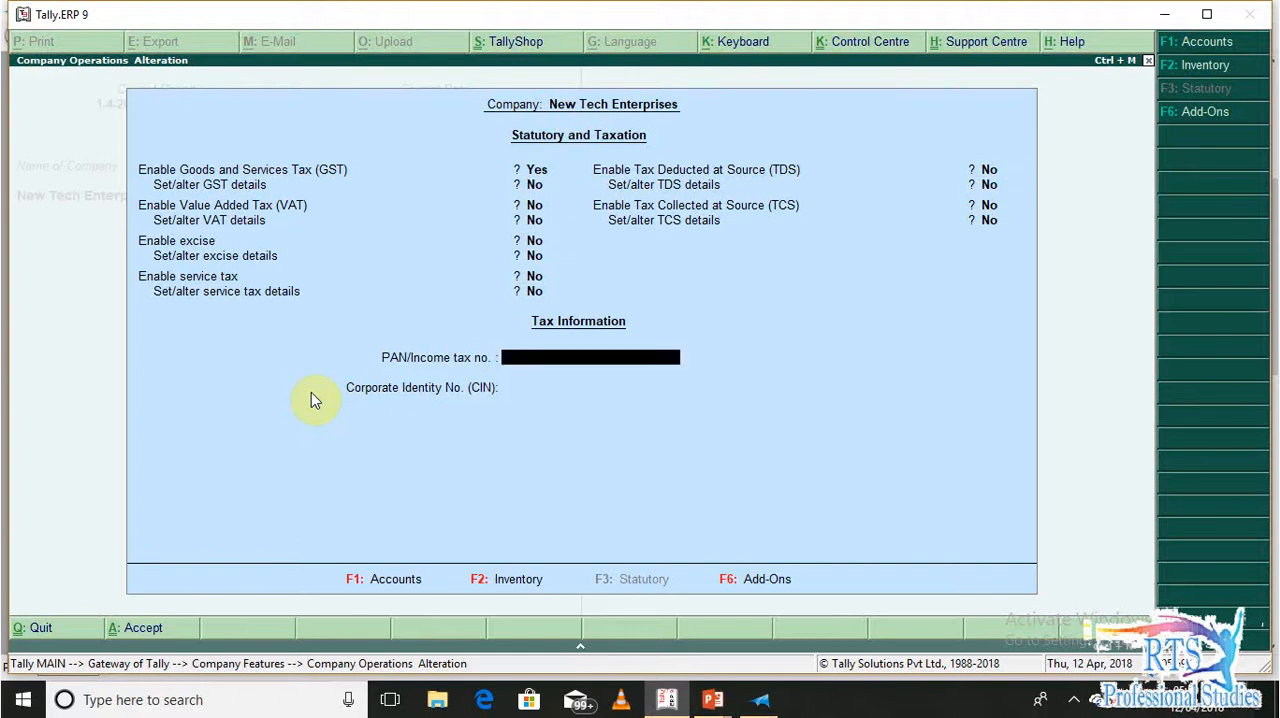
{"action": "key", "text": "Return"}
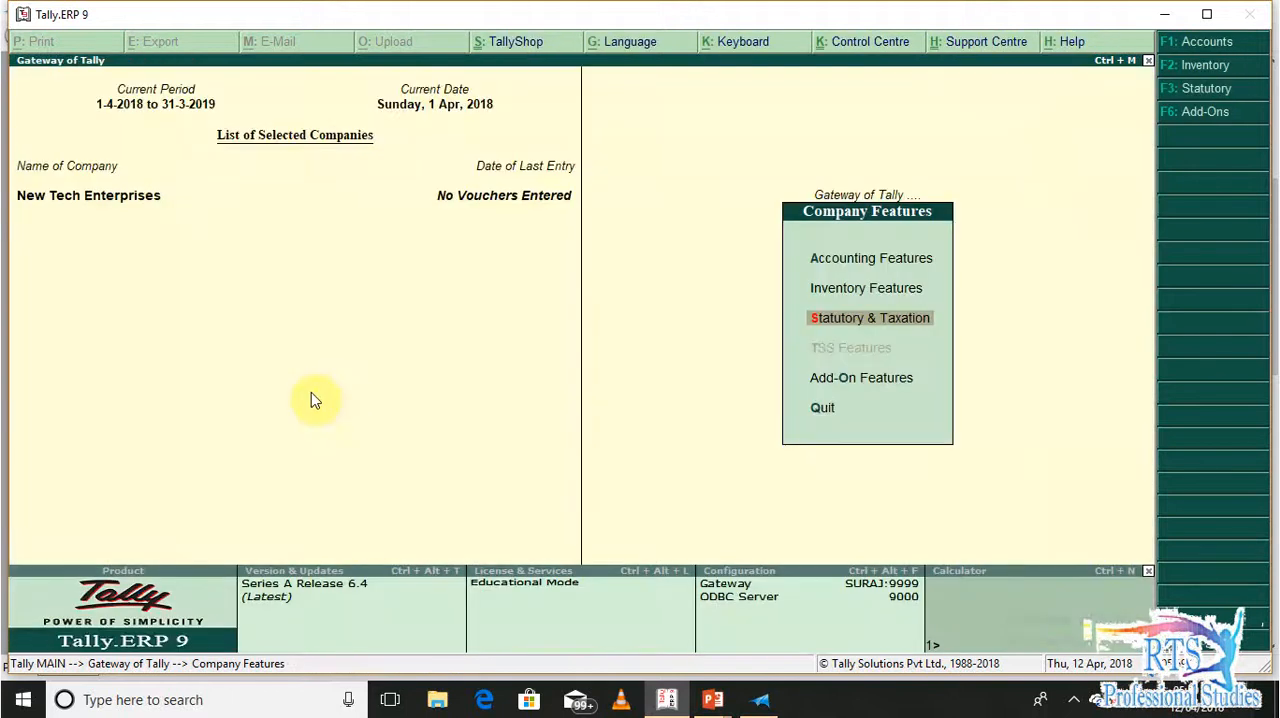
{"action": "key", "text": "Escape"}
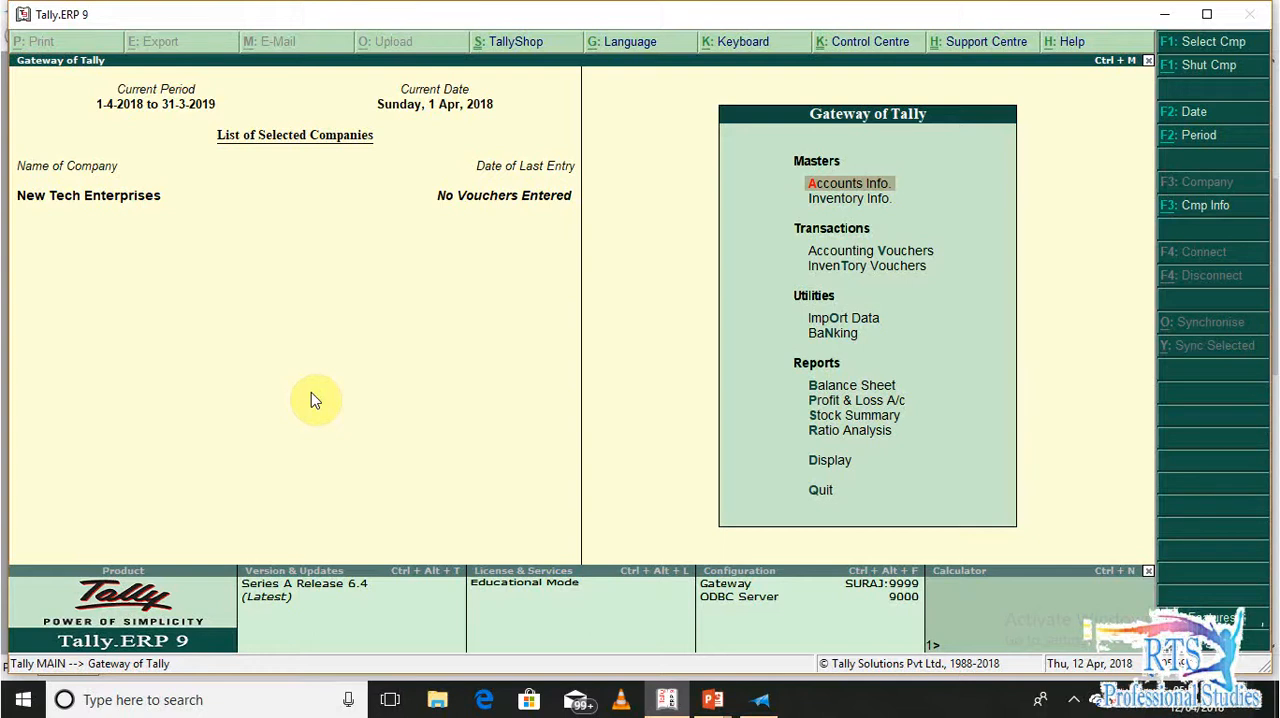
Start a new ledger named Local Sales under the Sales Accounts group
{"action": "key", "text": "Return"}
{"action": "key", "text": "l"}
{"action": "key", "text": "Return"}
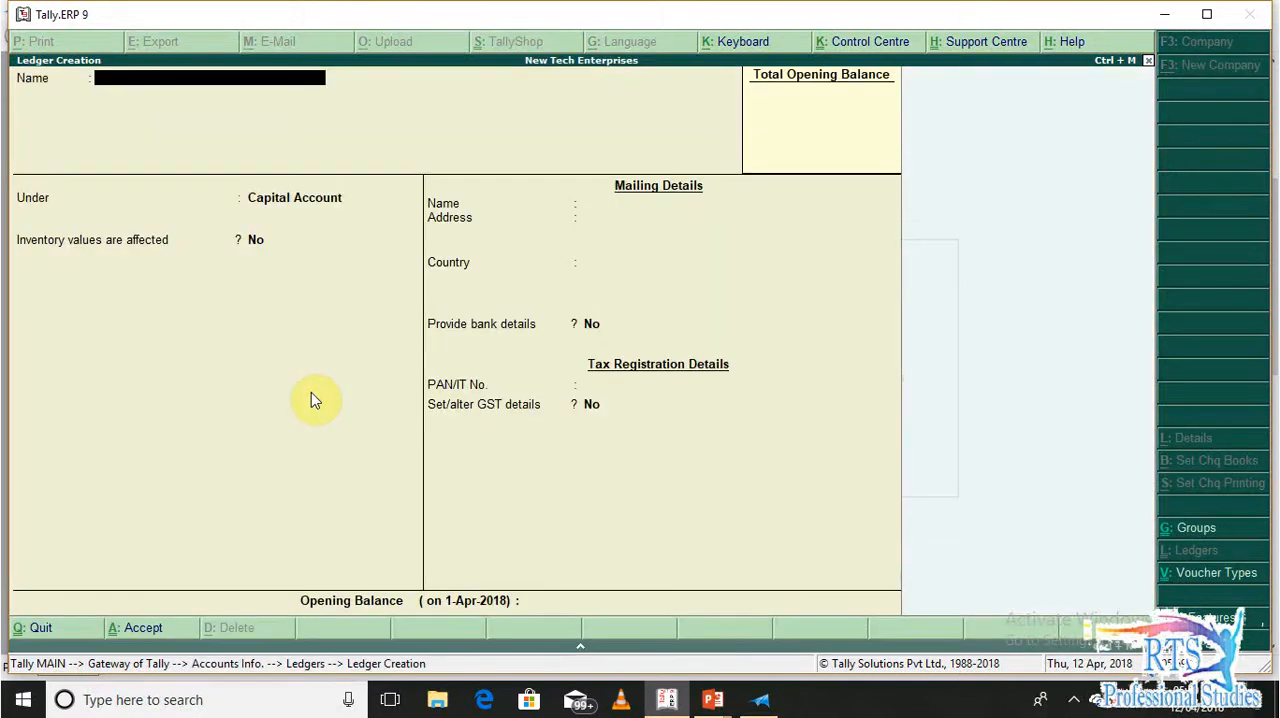
{"action": "type", "text": "Sal"}
{"action": "key", "text": "BackSpace"}
{"action": "key", "text": "BackSpace"}
{"action": "type", "text": "Local Sales"}
{"action": "key", "text": "Return"}
{"action": "type", "text": "Sal"}
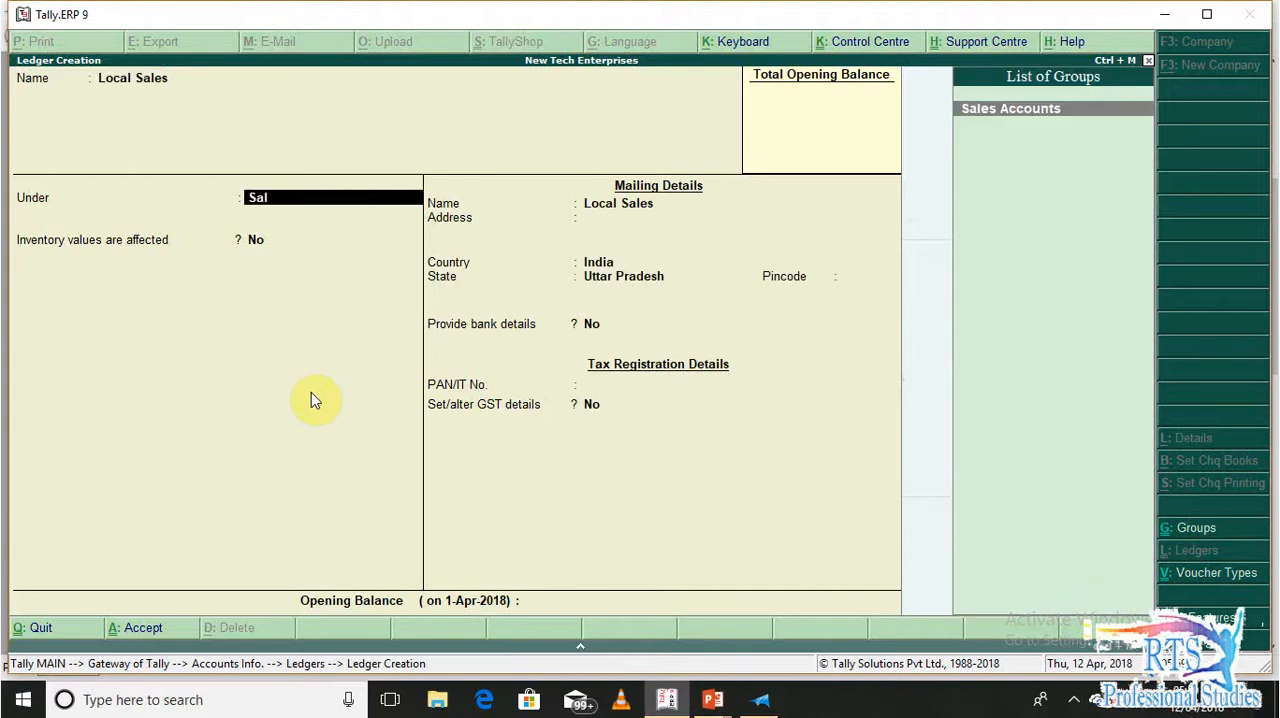
{"action": "key", "text": "Return"}
{"action": "key", "text": "Return"}
{"action": "key", "text": "Return"}
{"action": "key", "text": "Return"}
Keep inventory values affected and GST applicable for Local Sales, and accept its GST details with the default values
{"action": "type", "text": "y"}
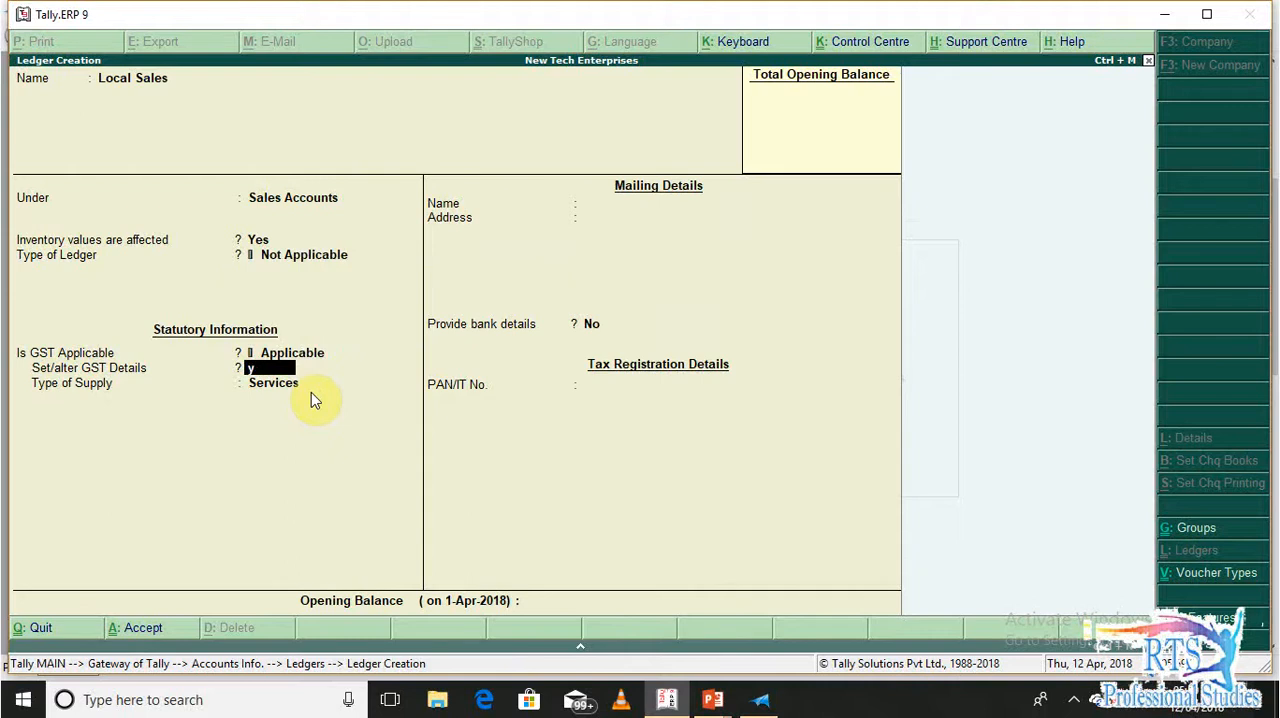
{"action": "key", "text": "Return"}
Set the Local Sales type of supply to Goods and save the ledger
{"action": "key", "text": "Return"}
{"action": "key", "text": "Return"}
{"action": "key", "text": "ctrl+a"}
{"action": "key", "text": "Return"}
{"action": "key", "text": "Return"}
{"action": "key", "text": "BackSpace"}
{"action": "key", "text": "BackSpace"}
{"action": "key", "text": "Up"}
{"action": "key", "text": "Return"}
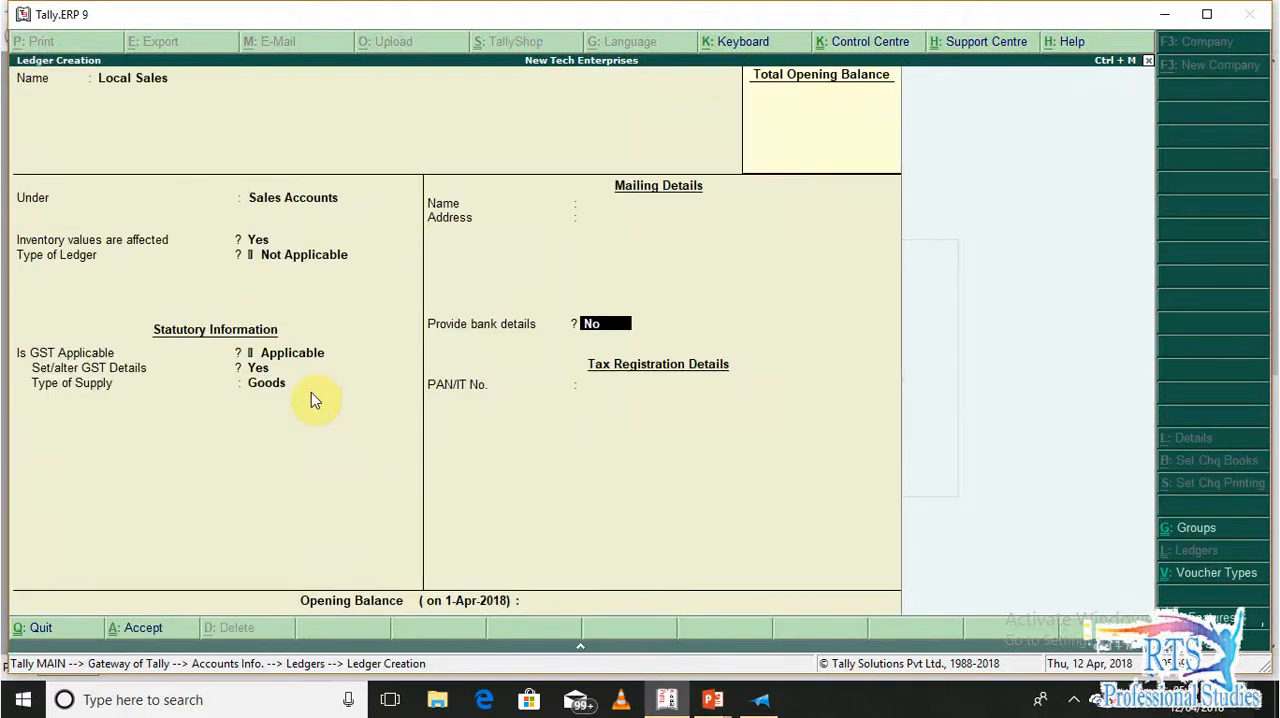
{"action": "key", "text": "Return"}
{"action": "key", "text": "Return"}
Start another ledger named Inter State Sales under Sales Accounts
{"action": "key", "text": "Return"}
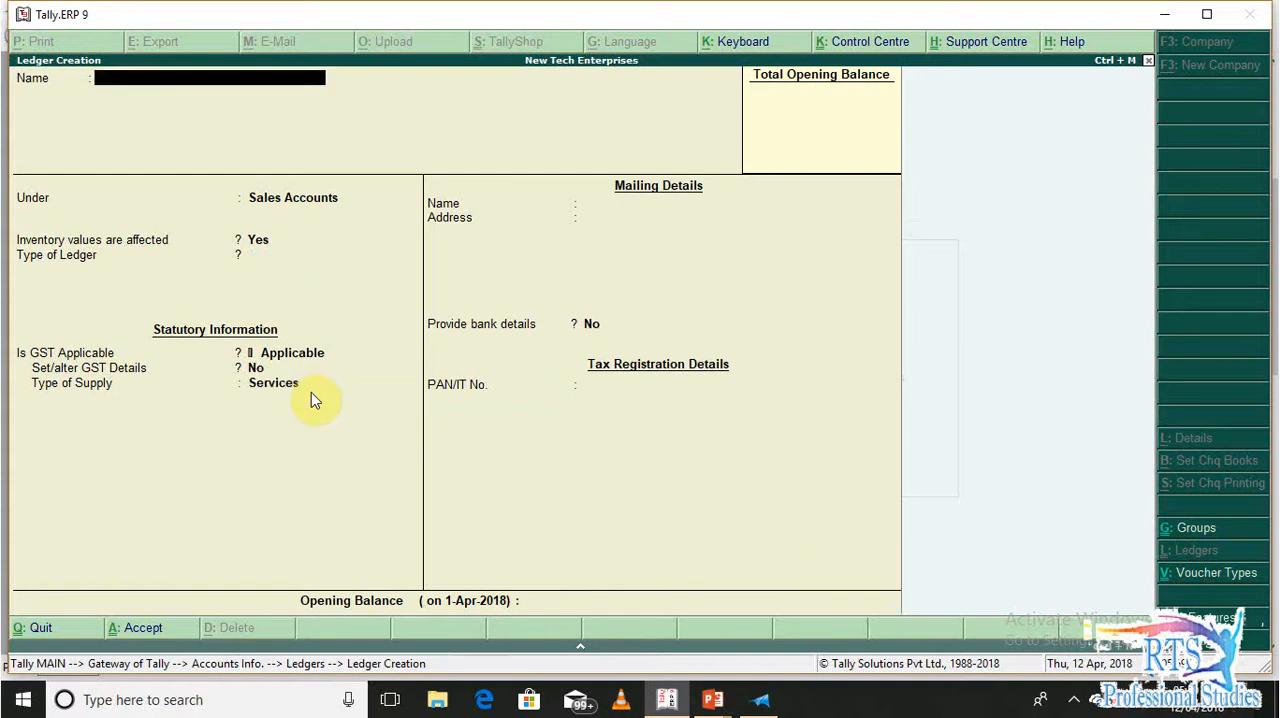
{"action": "type", "text": "Inter State Sales"}
{"action": "key", "text": "Return"}
{"action": "key", "text": "Return"}
{"action": "key", "text": "Return"}
{"action": "key", "text": "Return"}
{"action": "key", "text": "Return"}
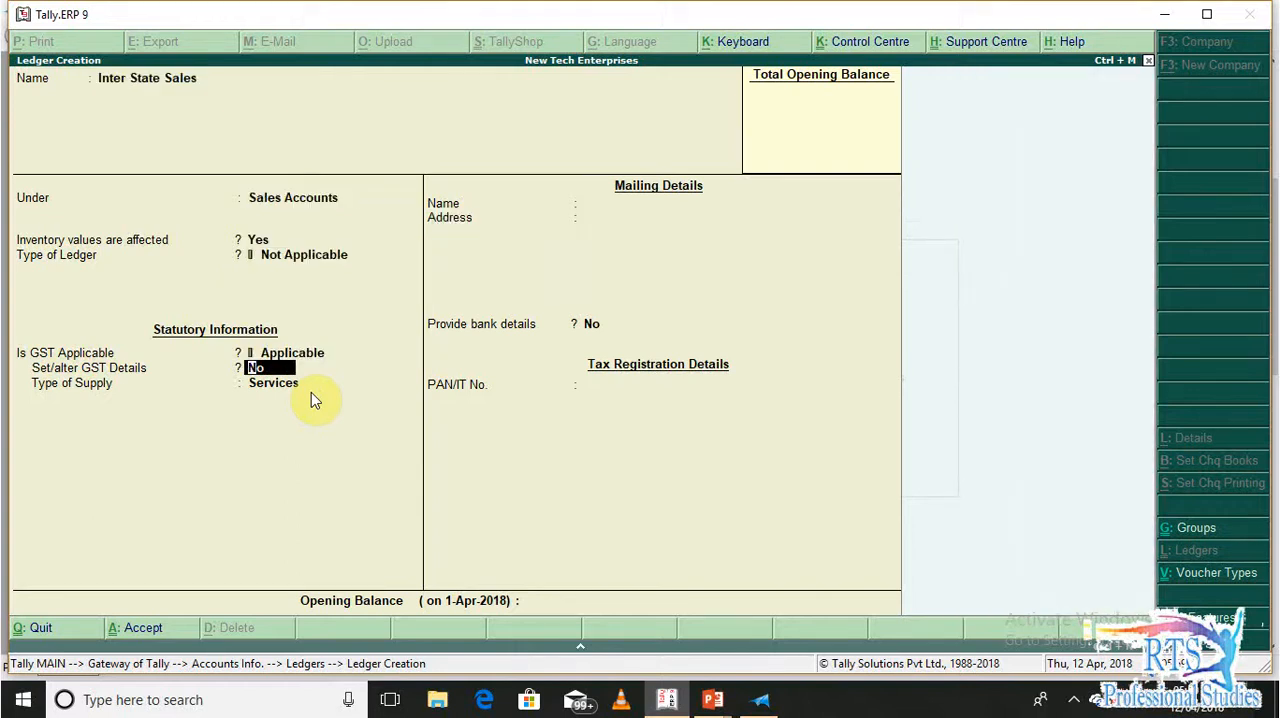
Keep inventory values affected and GST applicable for Inter State Sales, and accept its GST details with the default values
{"action": "key", "text": "y"}
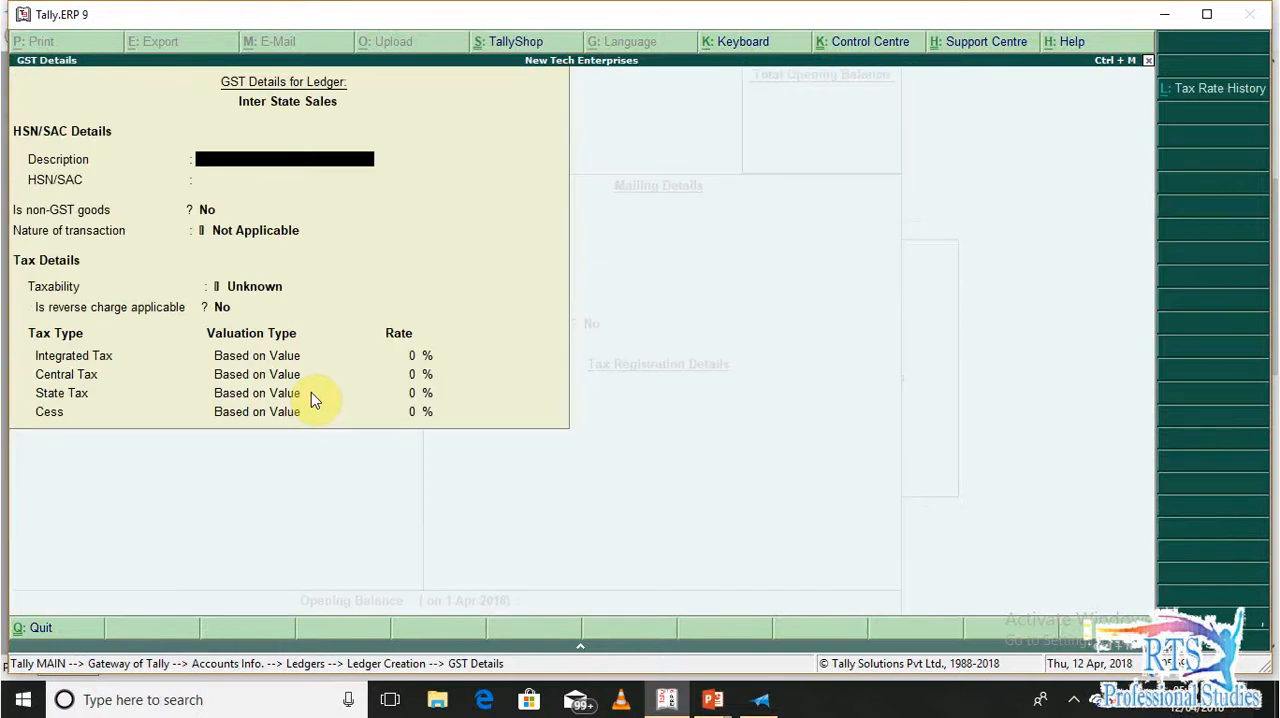
{"action": "key", "text": "Return"}
{"action": "key", "text": "Return"}
{"action": "key", "text": "Return"}
{"action": "key", "text": "Return"}
{"action": "key", "text": "Return"}
{"action": "key", "text": "Return"}
{"action": "key", "text": "Return"}
{"action": "key", "text": "Return"}
Set the Inter State Sales type of supply to Goods and save the ledger
{"action": "key", "text": "BackSpace"}
{"action": "key", "text": "BackSpace"}
{"action": "key", "text": "Up"}
{"action": "key", "text": "Return"}
{"action": "key", "text": "Return"}
{"action": "key", "text": "Return"}
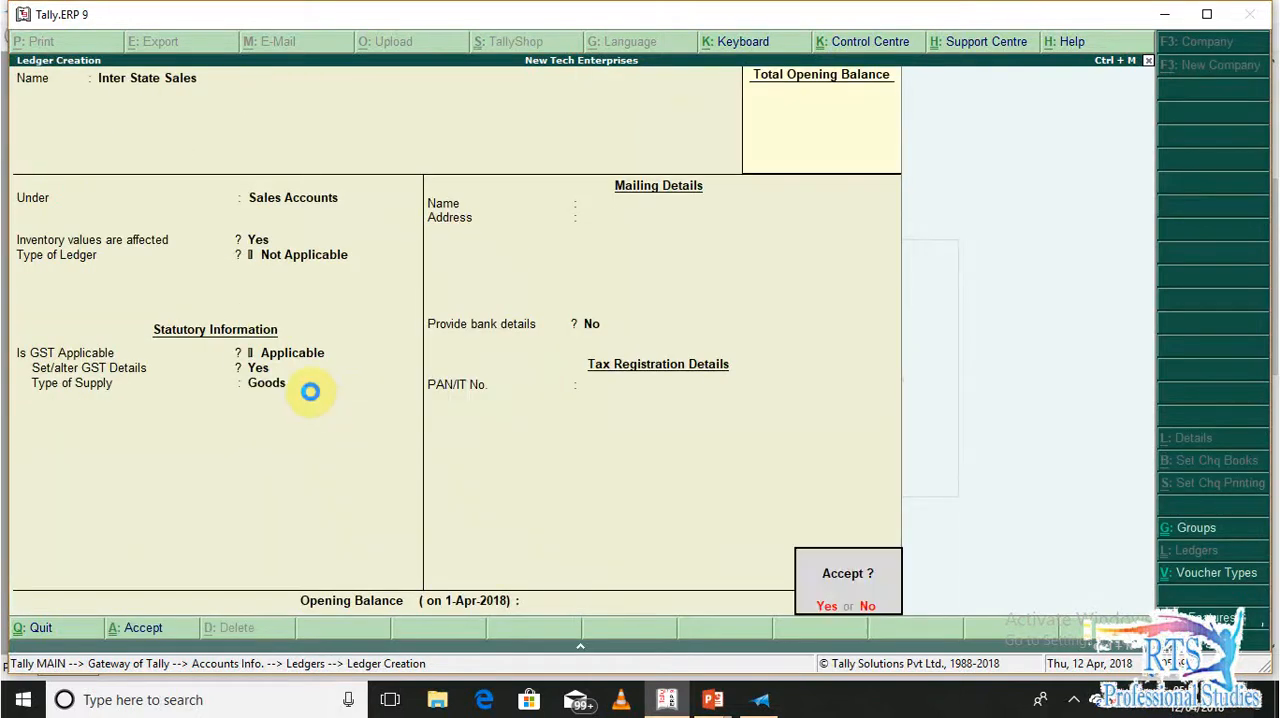
Start a tax ledger named Output IGST under the Duties & Taxes group
{"action": "key", "text": "Return"}
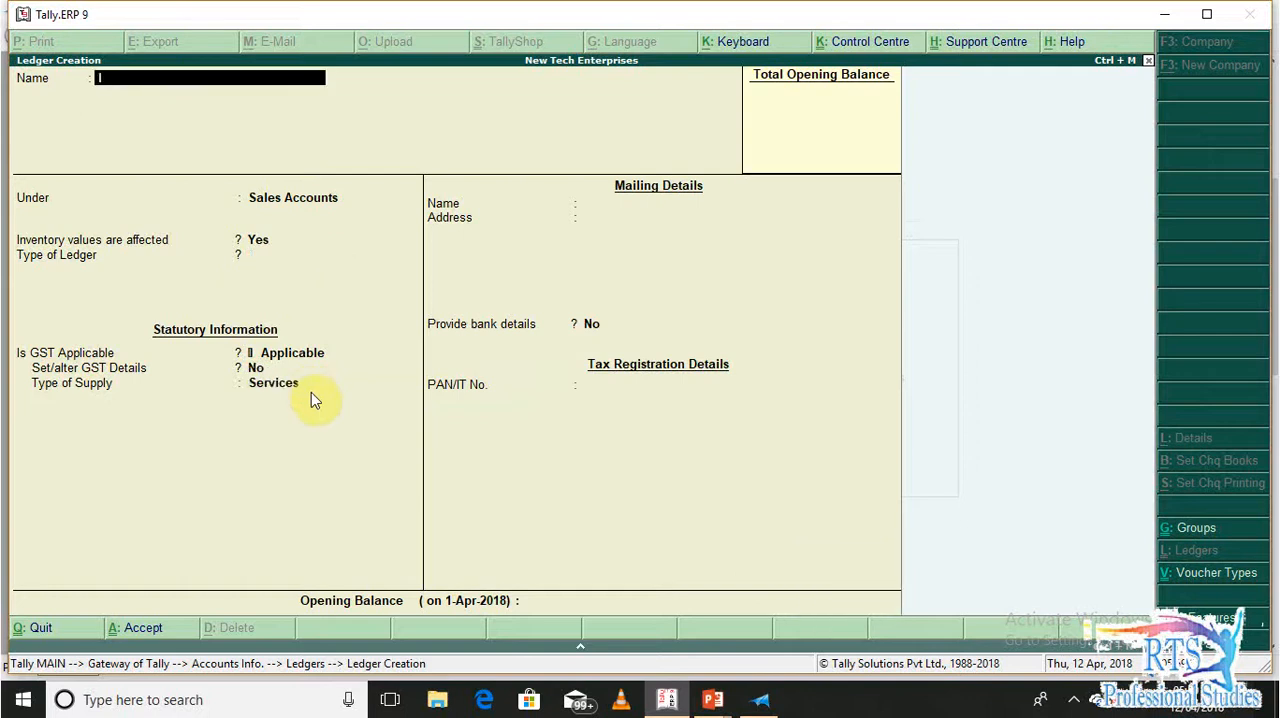
{"action": "type", "text": "Ig"}
{"action": "key", "text": "BackSpace"}
{"action": "key", "text": "BackSpace"}
{"action": "type", "text": "Output IGST"}
{"action": "key", "text": "Return"}
{"action": "type", "text": "Duties & Taxes"}
Set the Output IGST duty type to GST and its tax type to Integrated Tax, and save the ledger
{"action": "key", "text": "Return"}
{"action": "key", "text": "Up"}
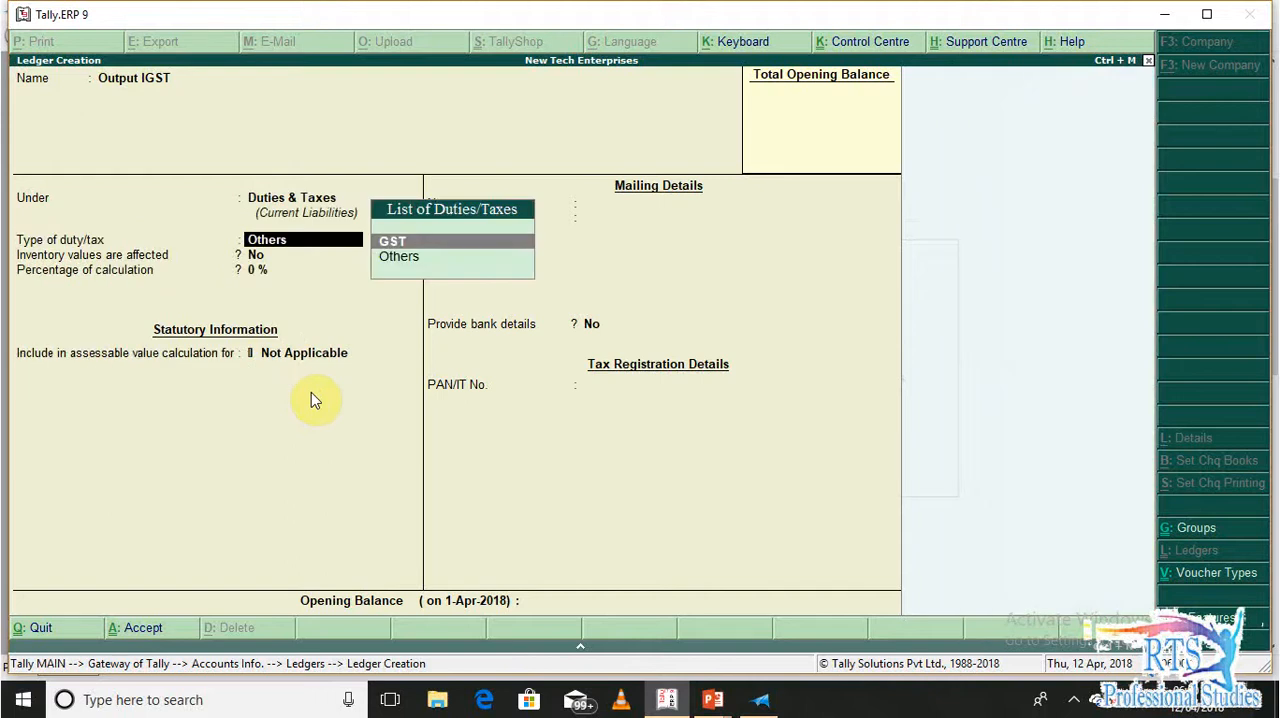
{"action": "key", "text": "Return"}
{"action": "key", "text": "Down"}
{"action": "key", "text": "Down"}
{"action": "key", "text": "Return"}
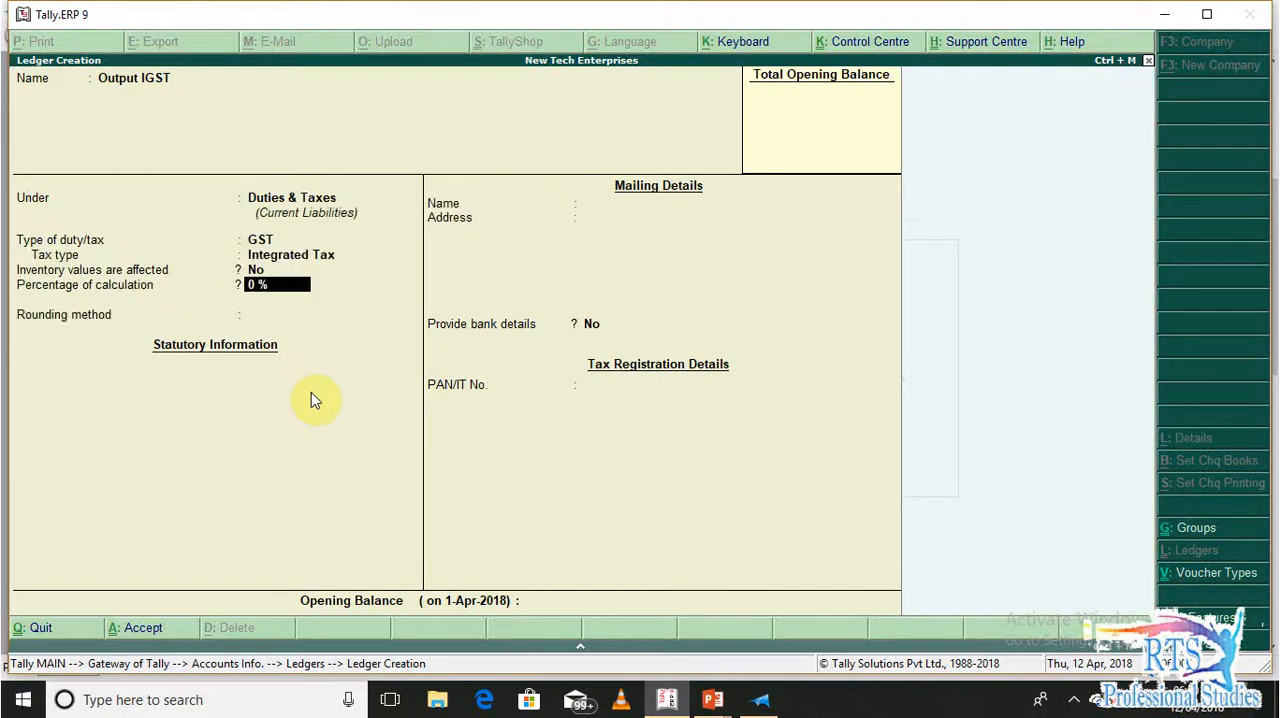
{"action": "key", "text": "Return"}
{"action": "key", "text": "Return"}
{"action": "key", "text": "Return"}
{"action": "key", "text": "Return"}
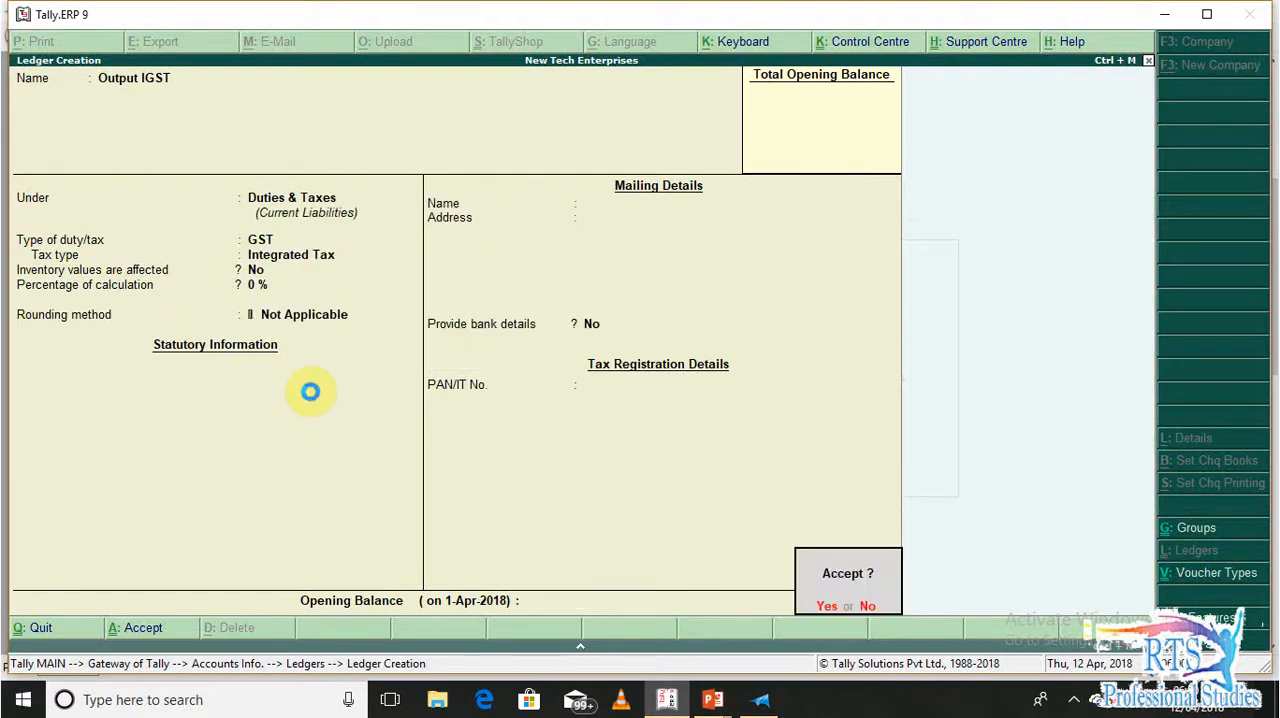
Start a tax ledger named Output SGST under Duties & Taxes
{"action": "key", "text": "Return"}
{"action": "type", "text": "Outpu"}
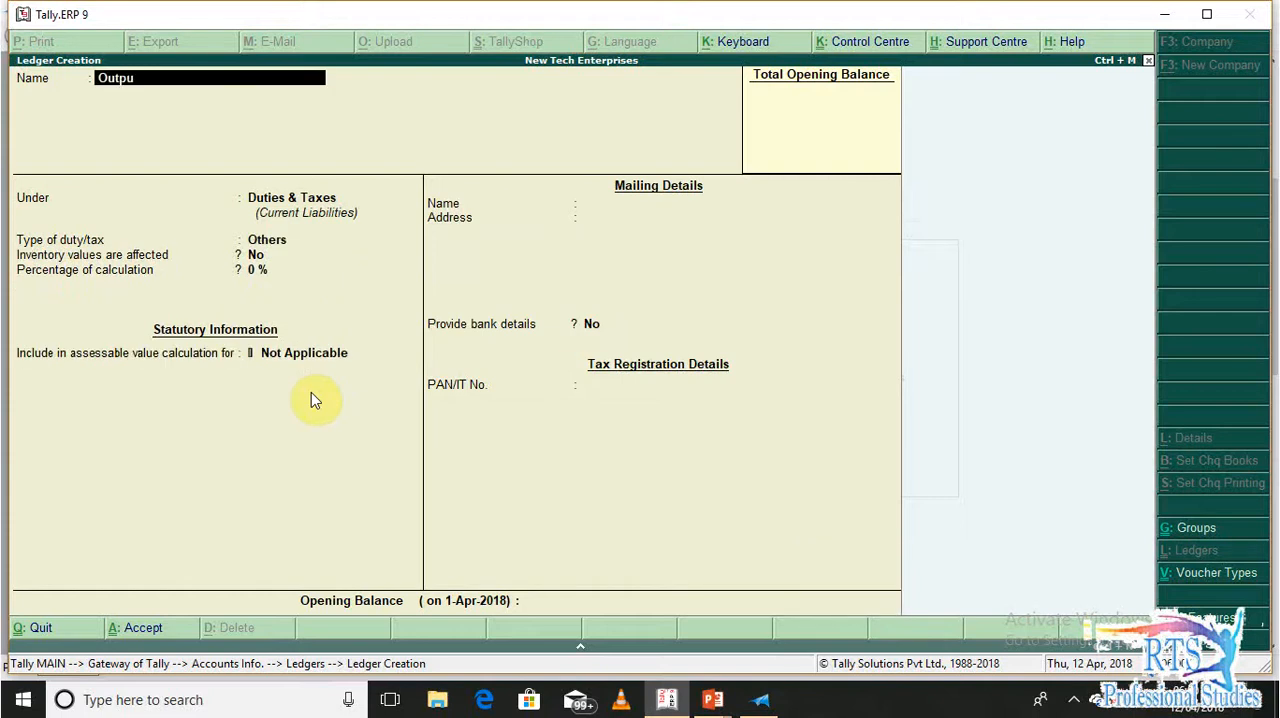
{"action": "type", "text": "t SGST"}
{"action": "key", "text": "Return"}
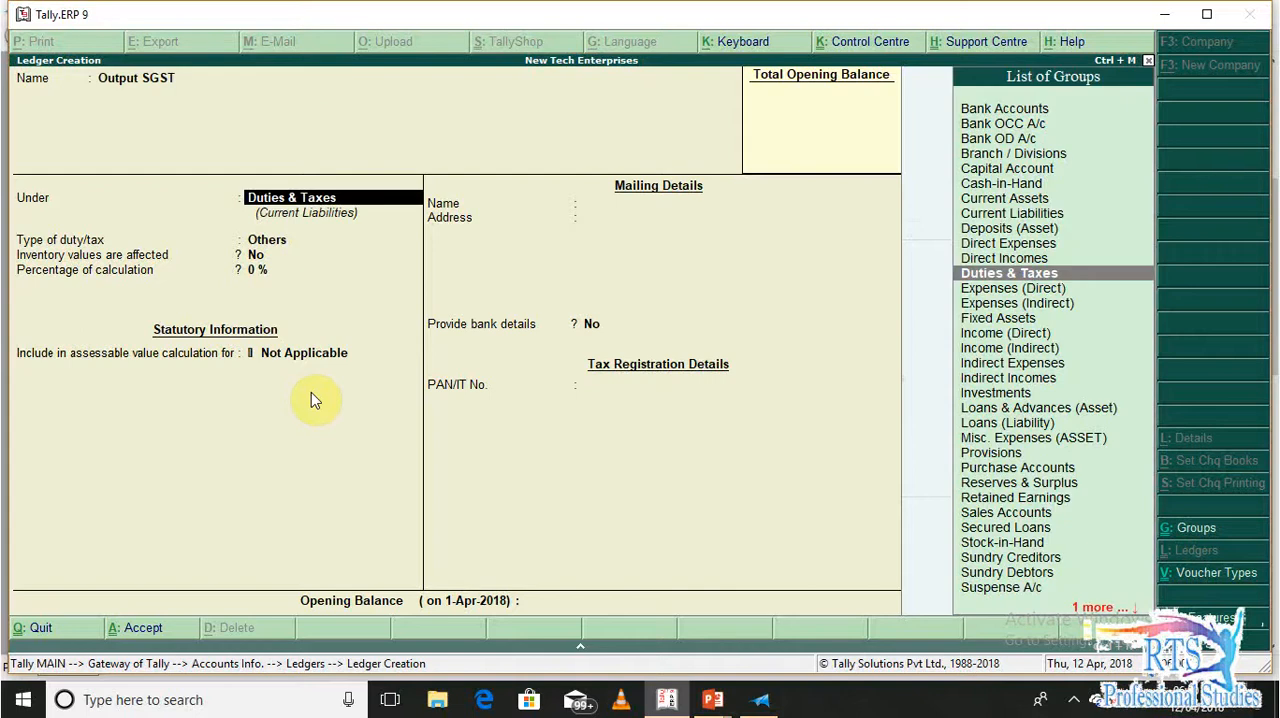
Set the Output SGST duty type to GST and its tax type to State Tax, and save the ledger
{"action": "key", "text": "Return"}
{"action": "key", "text": "Up"}
{"action": "key", "text": "Return"}
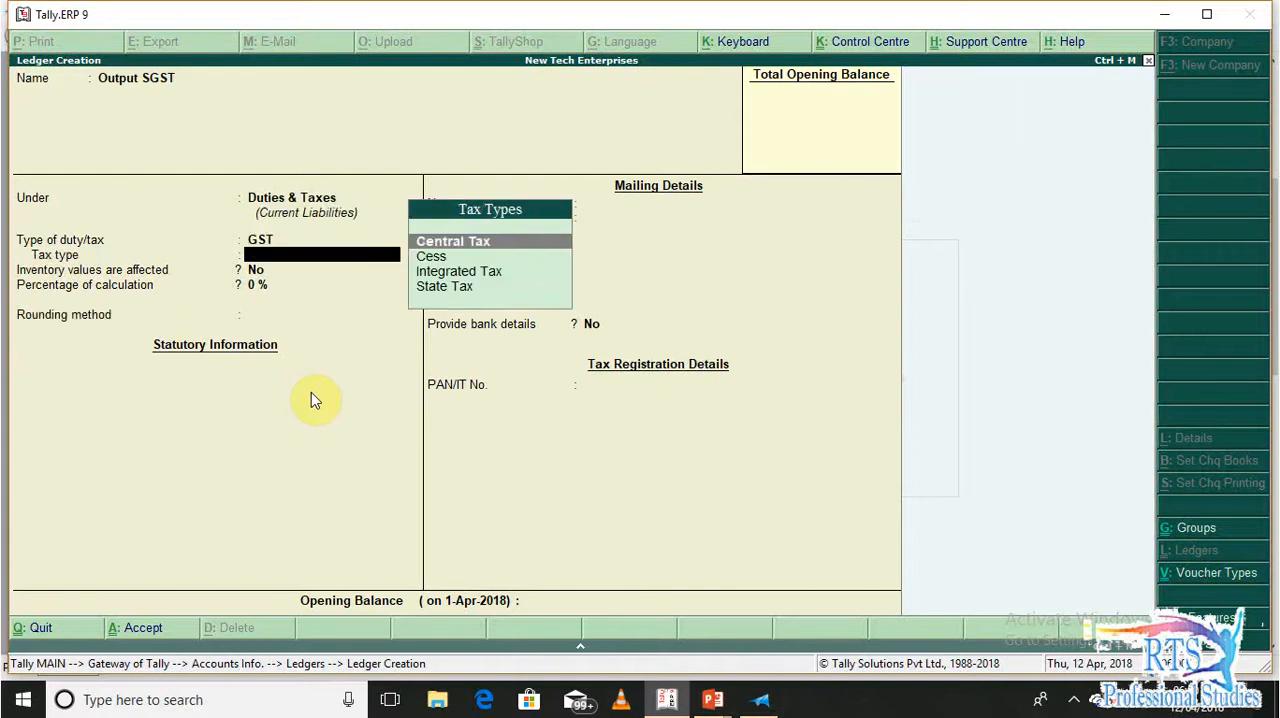
{"action": "key", "text": "Down"}
{"action": "key", "text": "Down"}
{"action": "key", "text": "Down"}
{"action": "key", "text": "Return"}
{"action": "key", "text": "Return"}
{"action": "key", "text": "Return"}
{"action": "key", "text": "Return"}
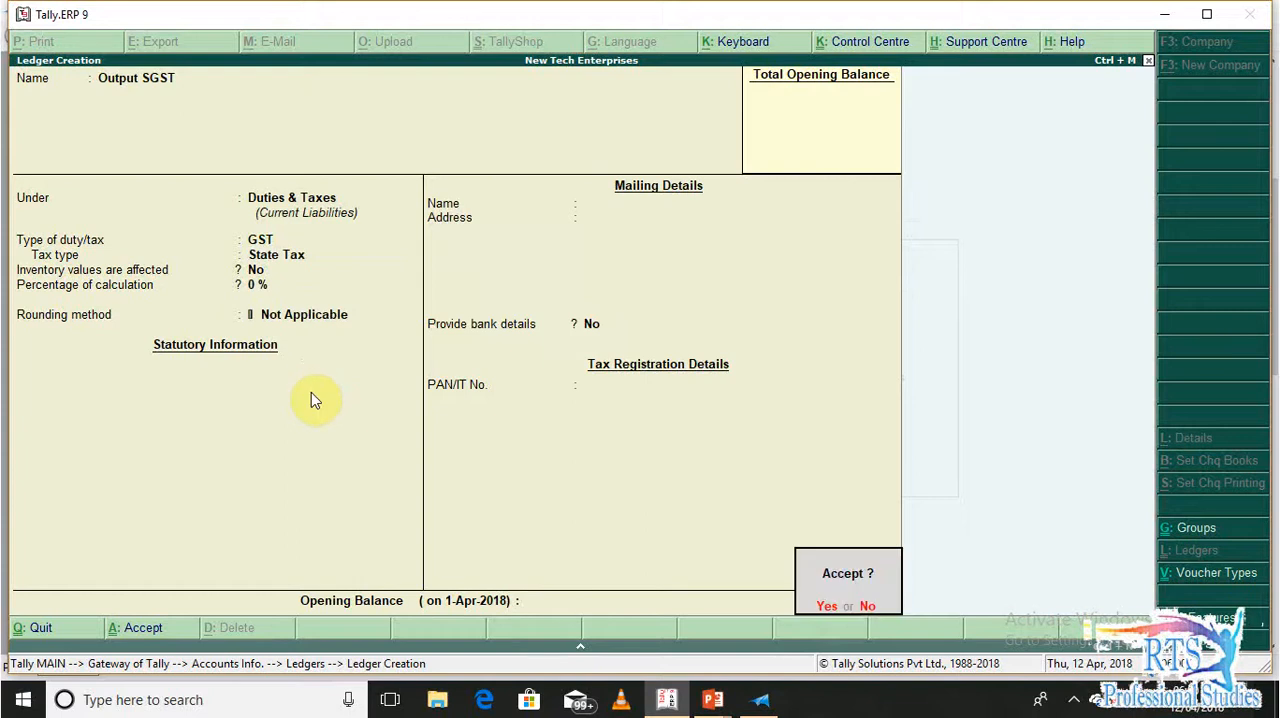
{"action": "key", "text": "Return"}
Start a tax ledger named Output CGST under Duties & Taxes
{"action": "type", "text": "Out"}
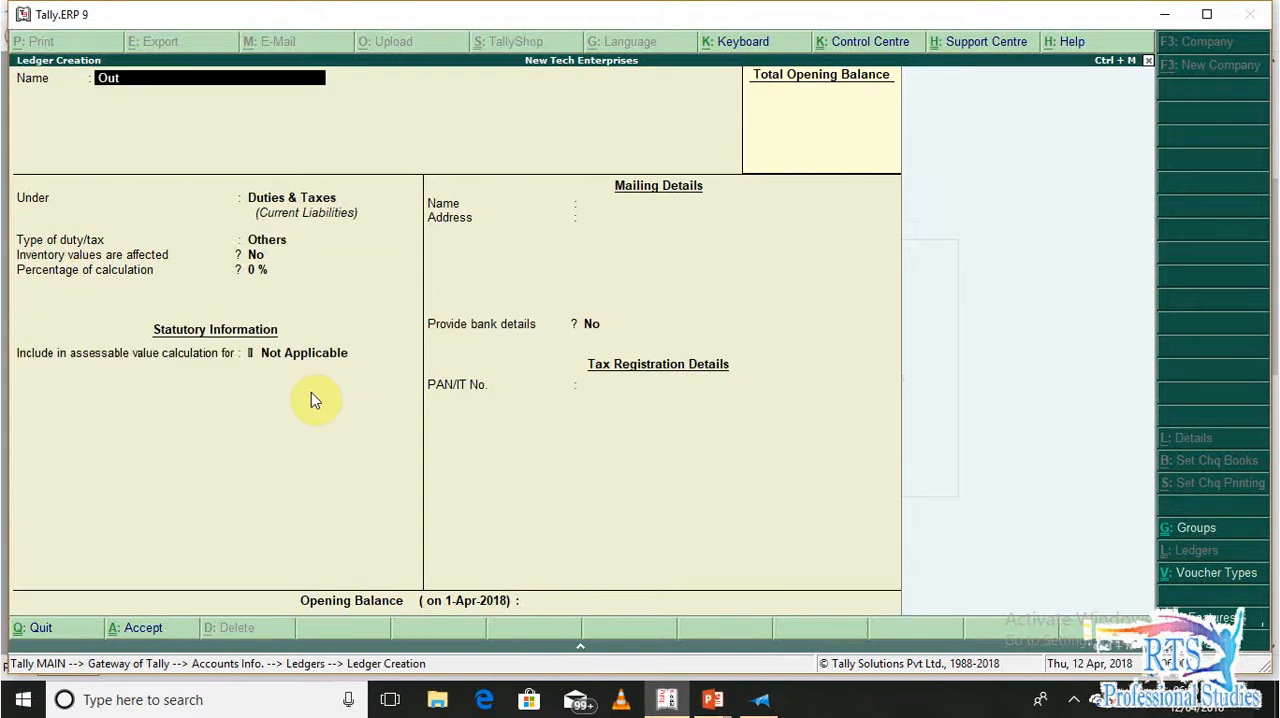
{"action": "type", "text": "put CGST"}
{"action": "key", "text": "Return"}
Set the Output CGST duty type to GST and its tax type to Central Tax, and save the ledger
{"action": "key", "text": "Return"}
{"action": "key", "text": "Up"}
{"action": "key", "text": "Return"}
{"action": "key", "text": "Down"}
{"action": "key", "text": "Down"}
{"action": "key", "text": "Down"}
{"action": "key", "text": "Up"}
{"action": "key", "text": "Up"}
{"action": "key", "text": "Up"}
{"action": "key", "text": "Return"}
{"action": "key", "text": "Return"}
{"action": "key", "text": "Return"}
{"action": "key", "text": "Return"}
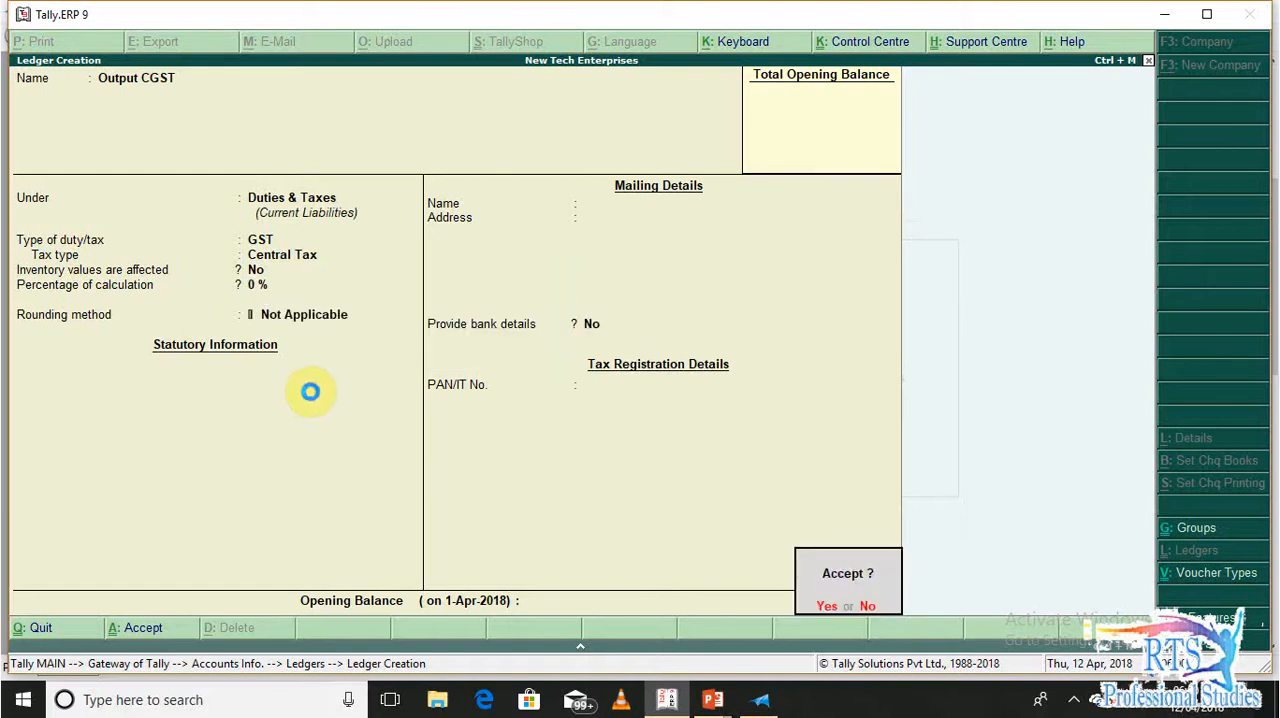
{"action": "key", "text": "Return"}
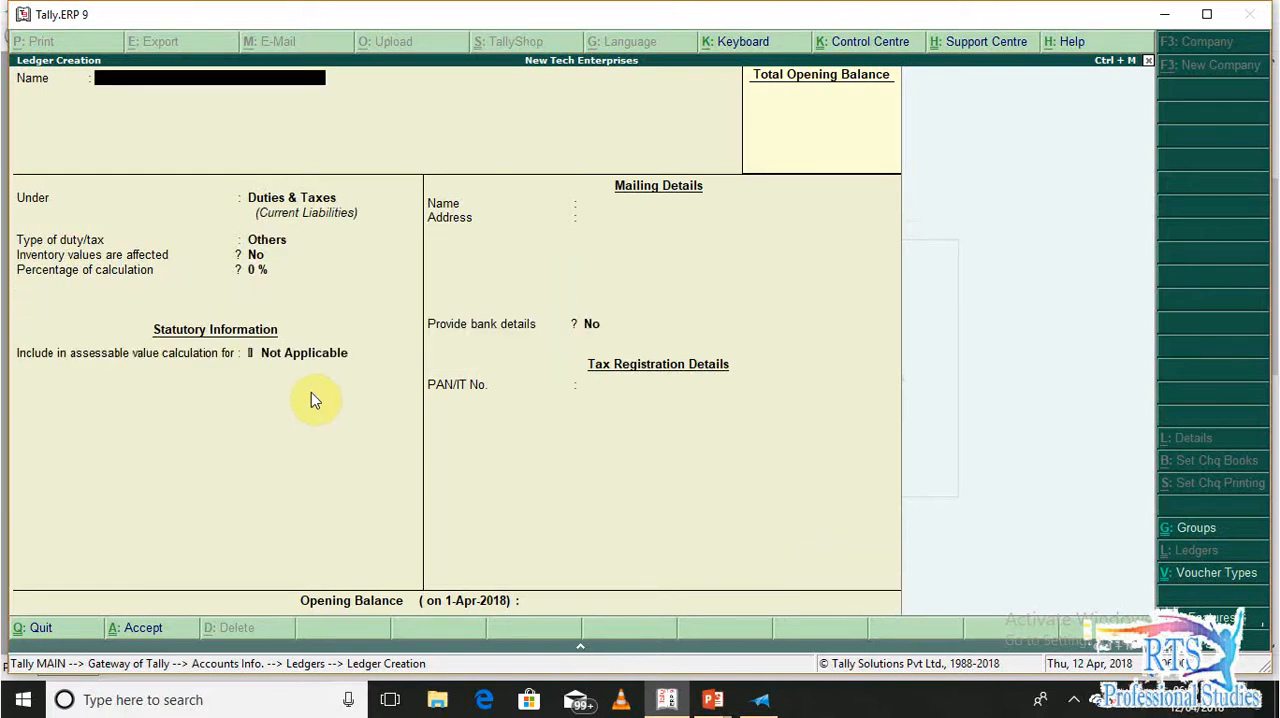
Start a ledger named Flipkart under Sundry Debtors with bill-by-bill balances and a default credit period of 15 days
{"action": "type", "text": "Flipkart"}
{"action": "key", "text": "Return"}
{"action": "type", "text": "Sund"}
{"action": "key", "text": "Down"}
{"action": "key", "text": "Return"}
{"action": "key", "text": "Return"}
{"action": "type", "text": "15"}
Set the state in the Flipkart ledger's mailing details to Not Applicable
{"action": "key", "text": "Return"}
{"action": "key", "text": "Return"}
{"action": "key", "text": "Return"}
{"action": "key", "text": "Return"}
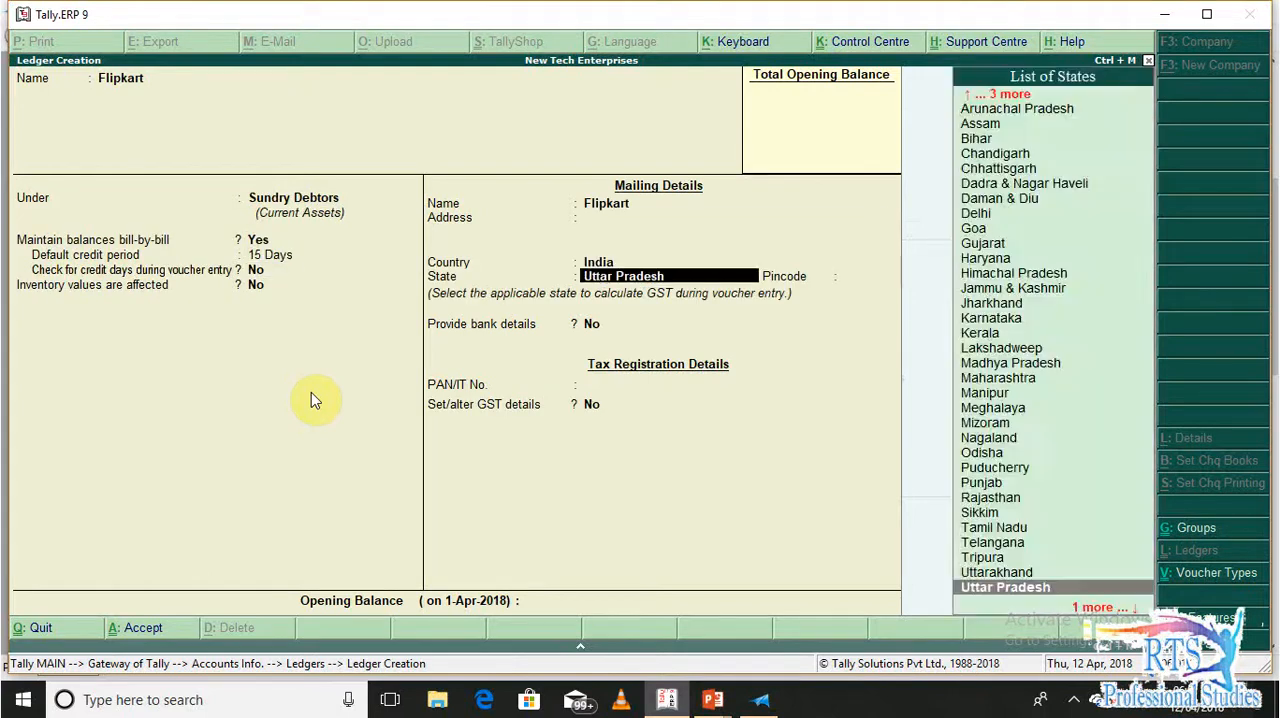
{"action": "key", "text": "Return"}
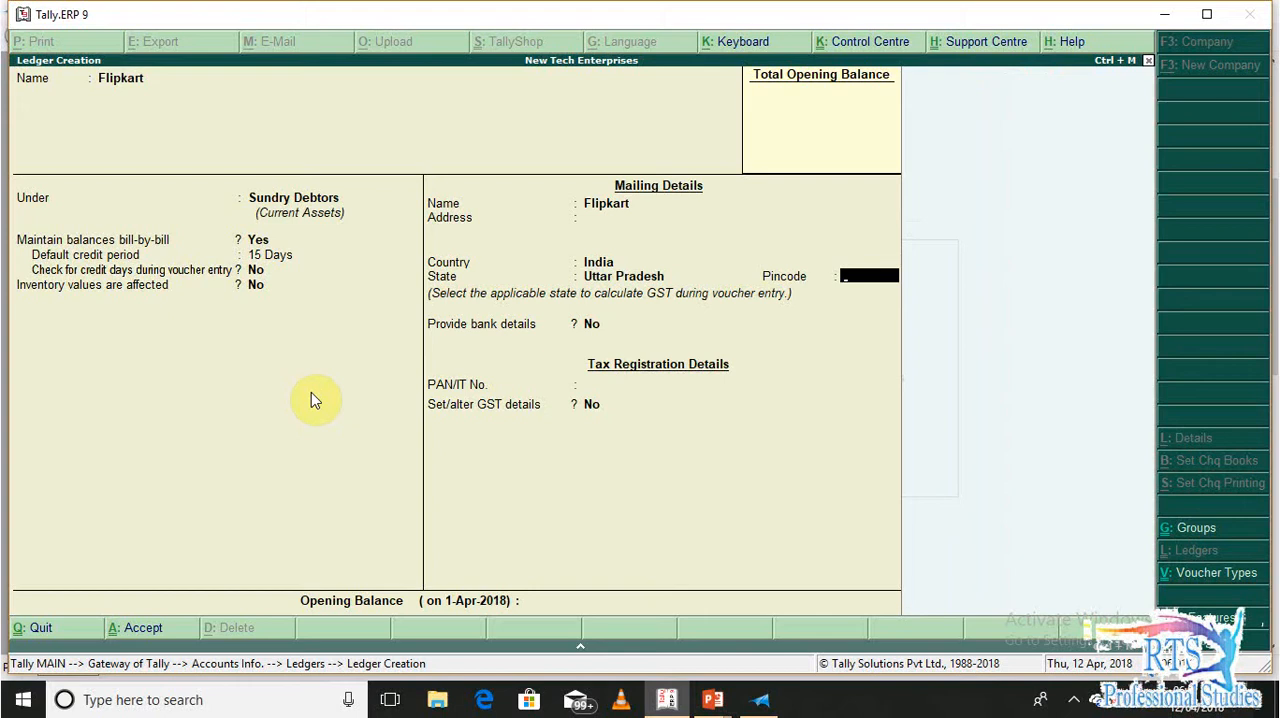
{"action": "key", "text": "BackSpace"}
{"action": "type", "text": "No"}
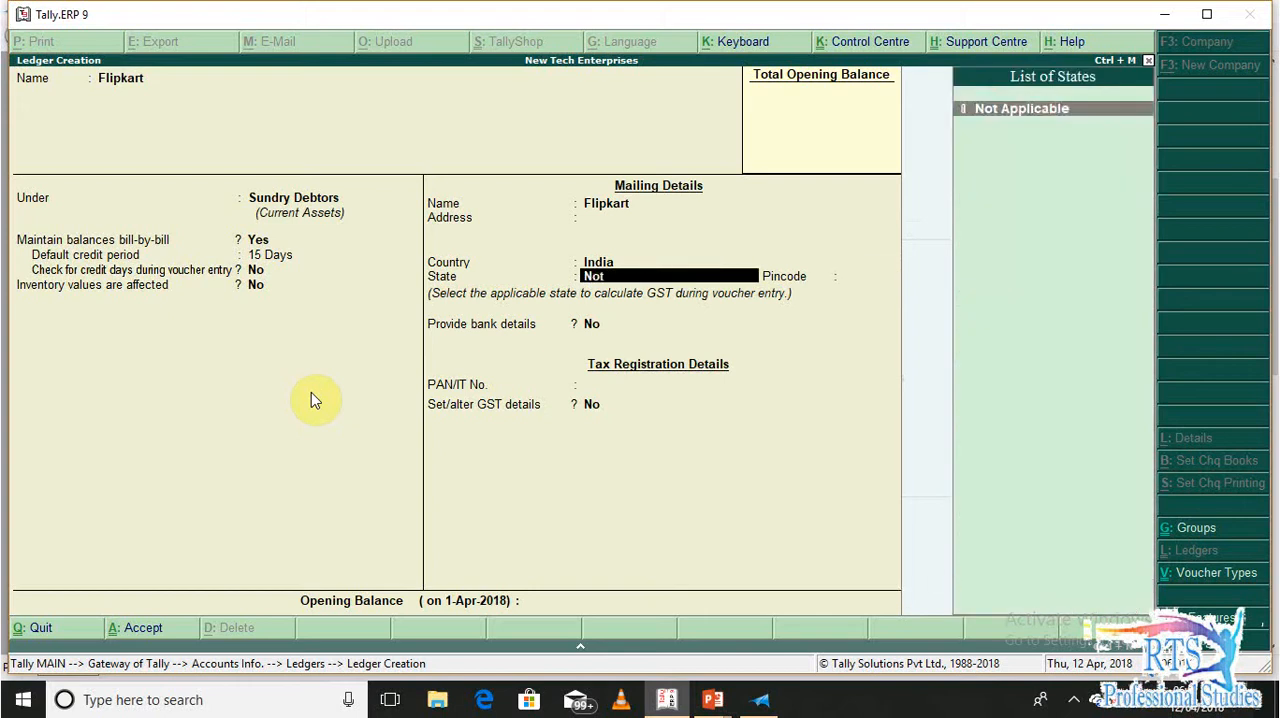
{"action": "type", "text": "t"}
{"action": "key", "text": "Return"}
Enable GST details for the Flipkart ledger, choose its registration type, and save the ledger
{"action": "key", "text": "Return"}
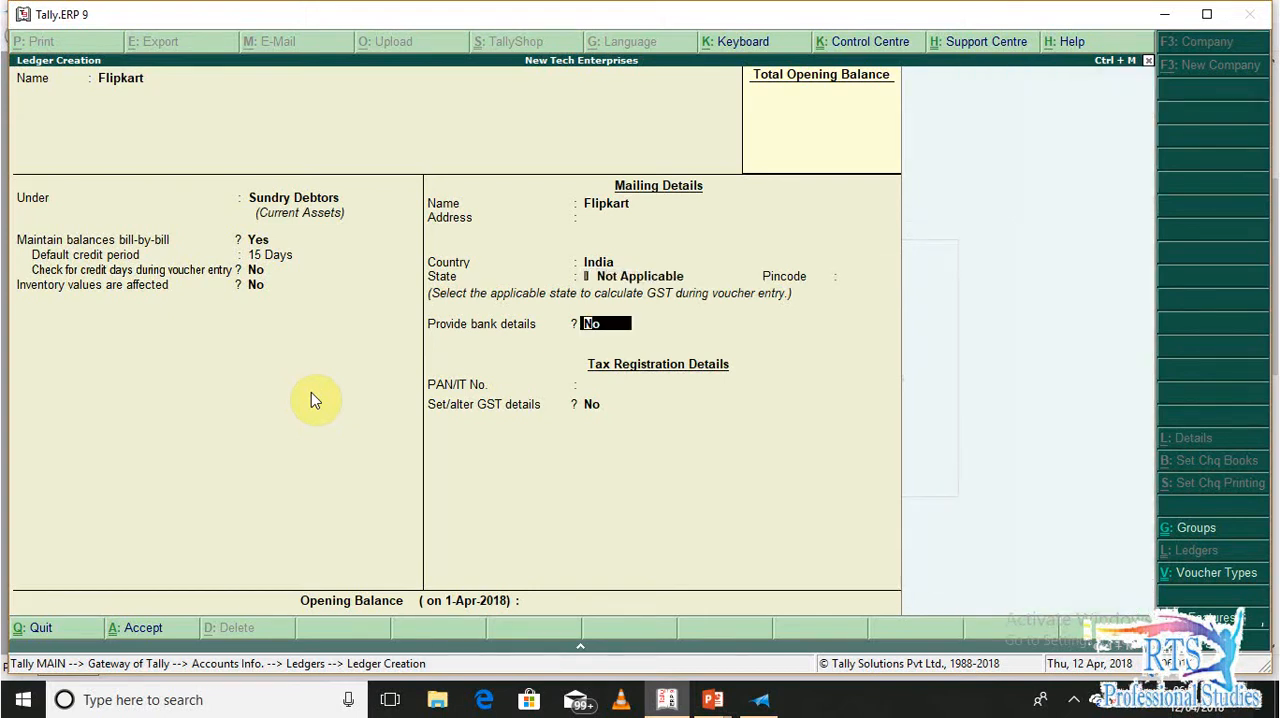
{"action": "key", "text": "Return"}
{"action": "key", "text": "Return"}
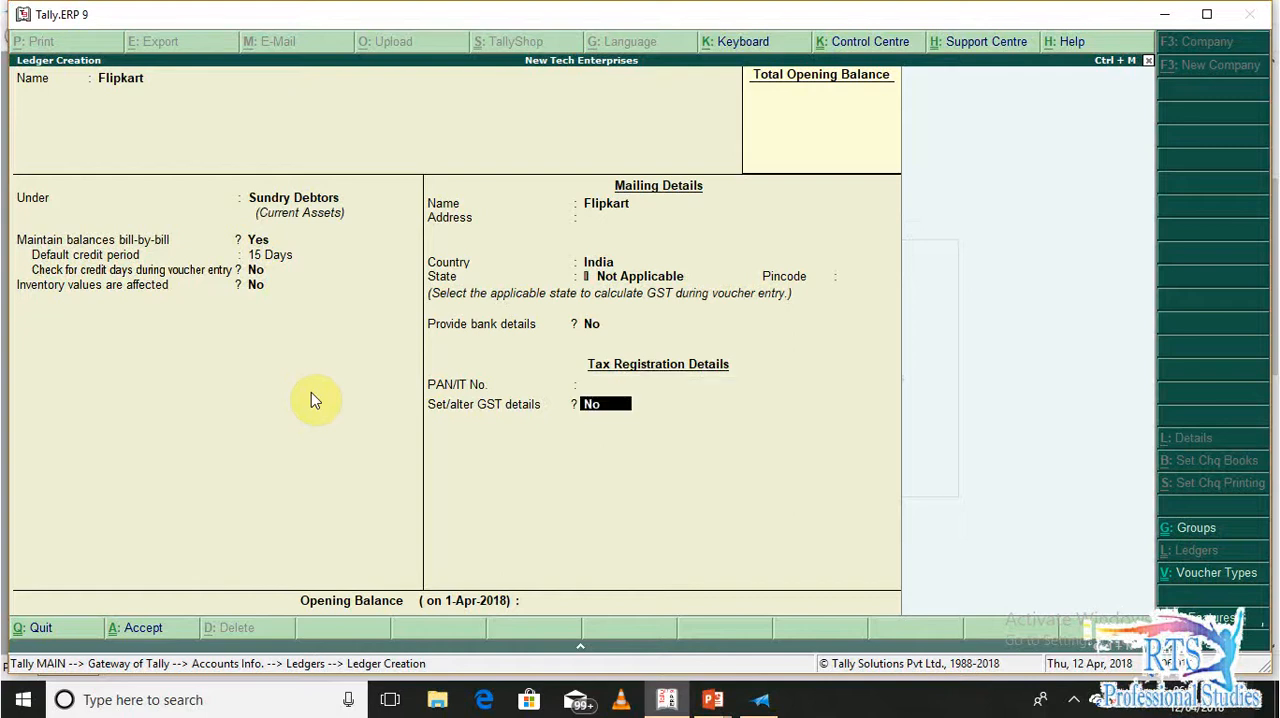
{"action": "type", "text": "y"}
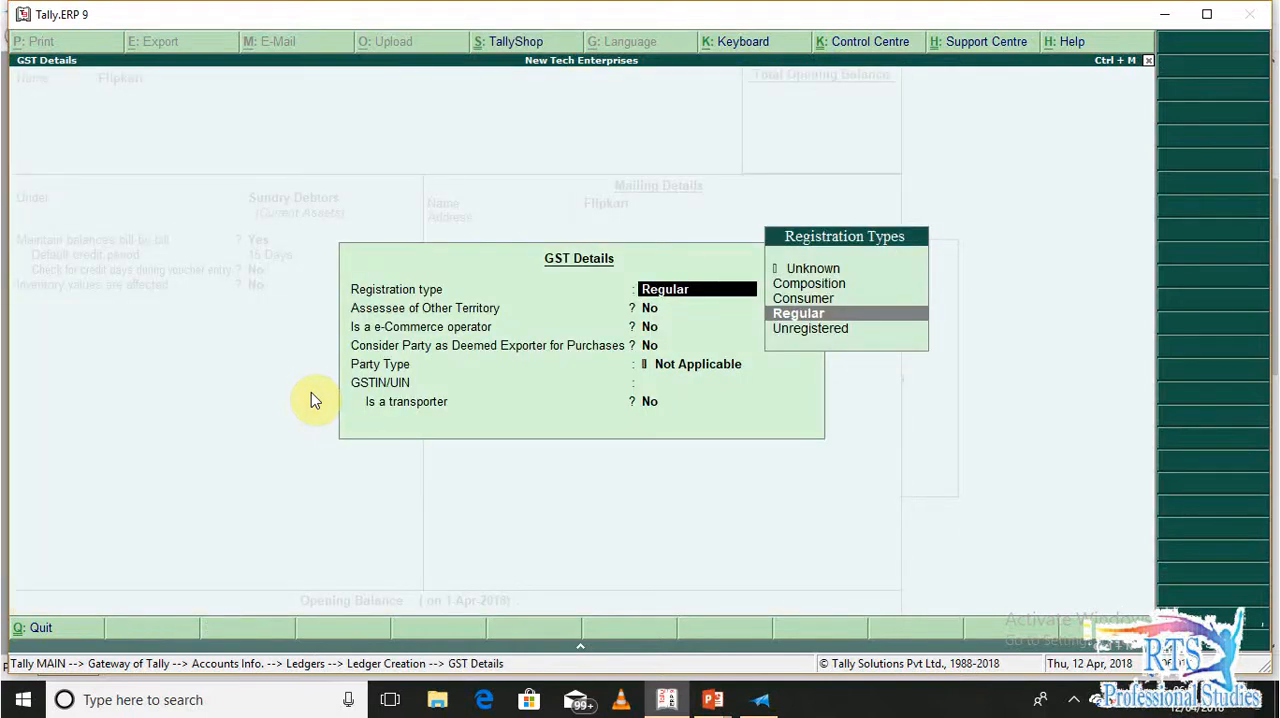
{"action": "key", "text": "Up"}
{"action": "key", "text": "Up"}
{"action": "key", "text": "Down"}
{"action": "key", "text": "ctrl+a"}
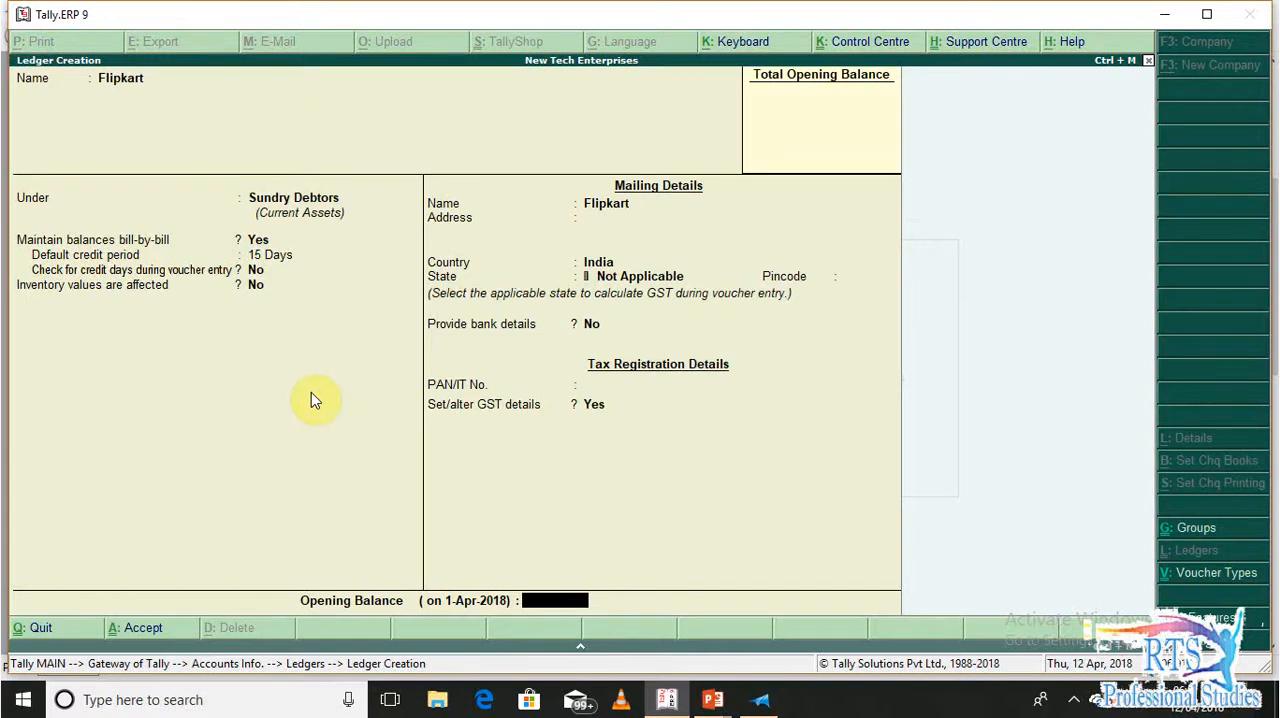
{"action": "key", "text": "Return"}
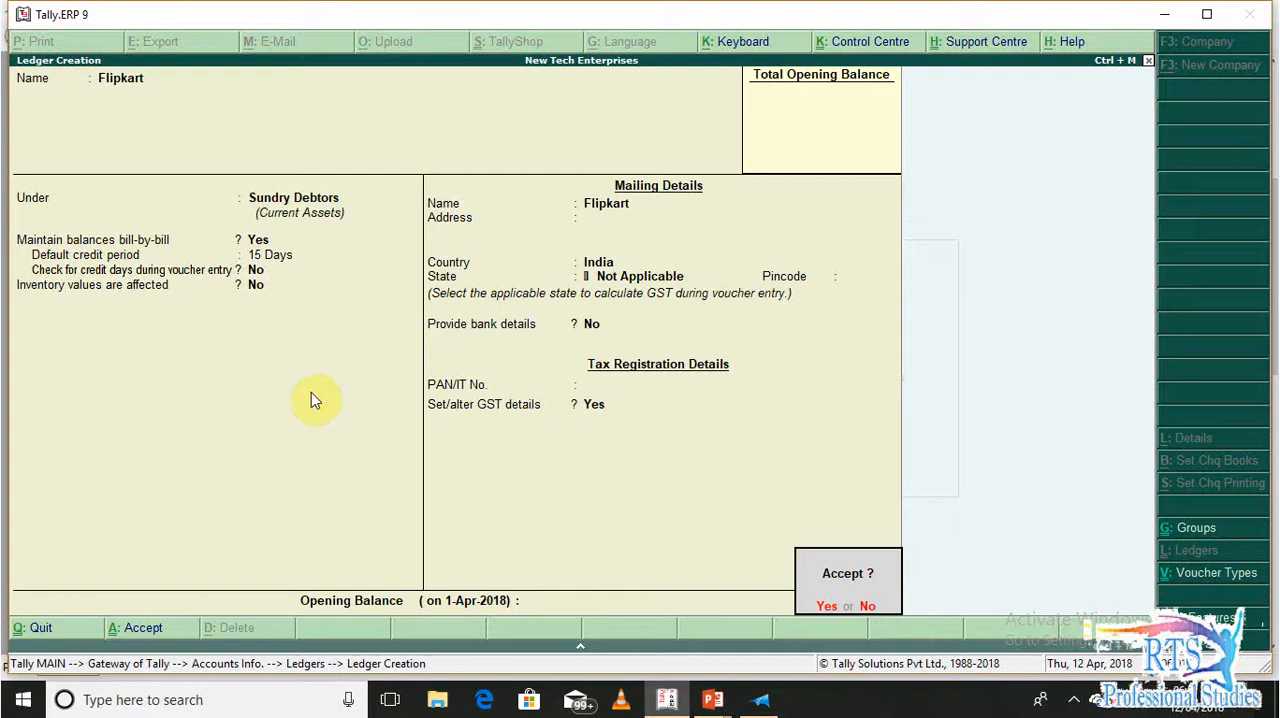
{"action": "key", "text": "Return"}
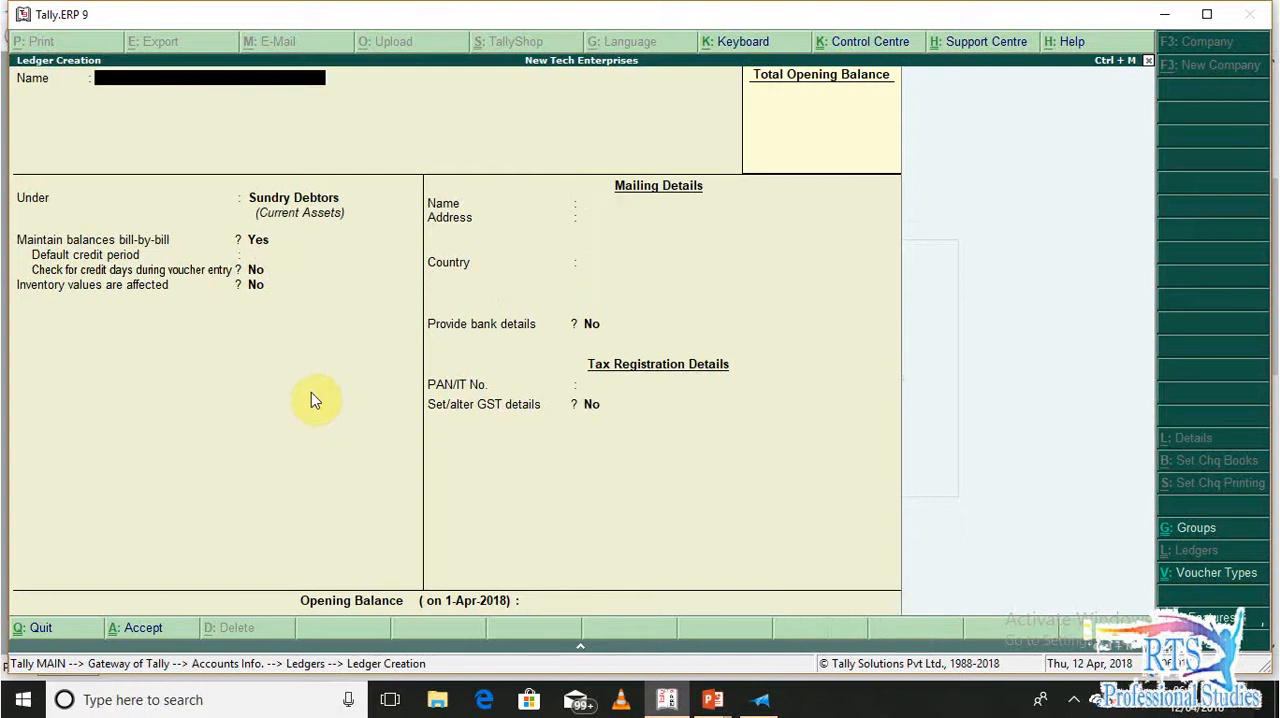
Start a ledger named Shipping Charges under the Indirect Expenses group
{"action": "type", "text": "Shipping Charges"}
{"action": "key", "text": "Return"}
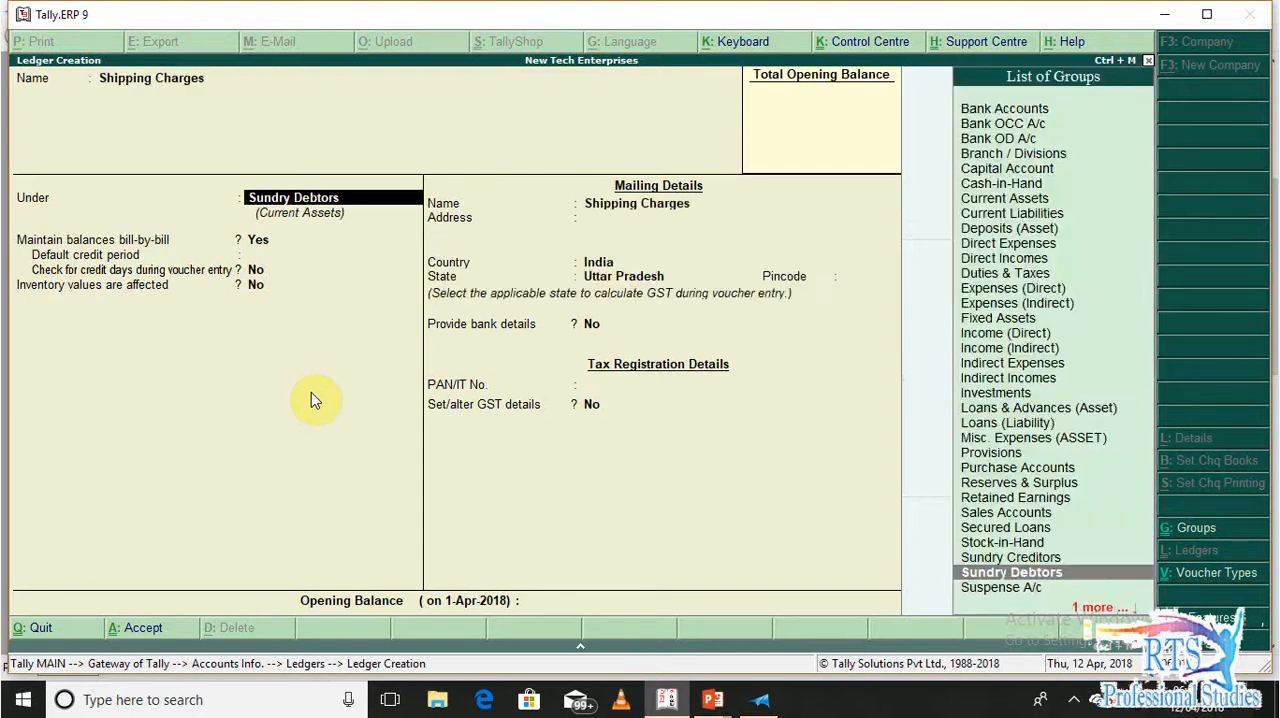
{"action": "type", "text": "Ind"}
{"action": "key", "text": "Down"}
{"action": "key", "text": "Down"}
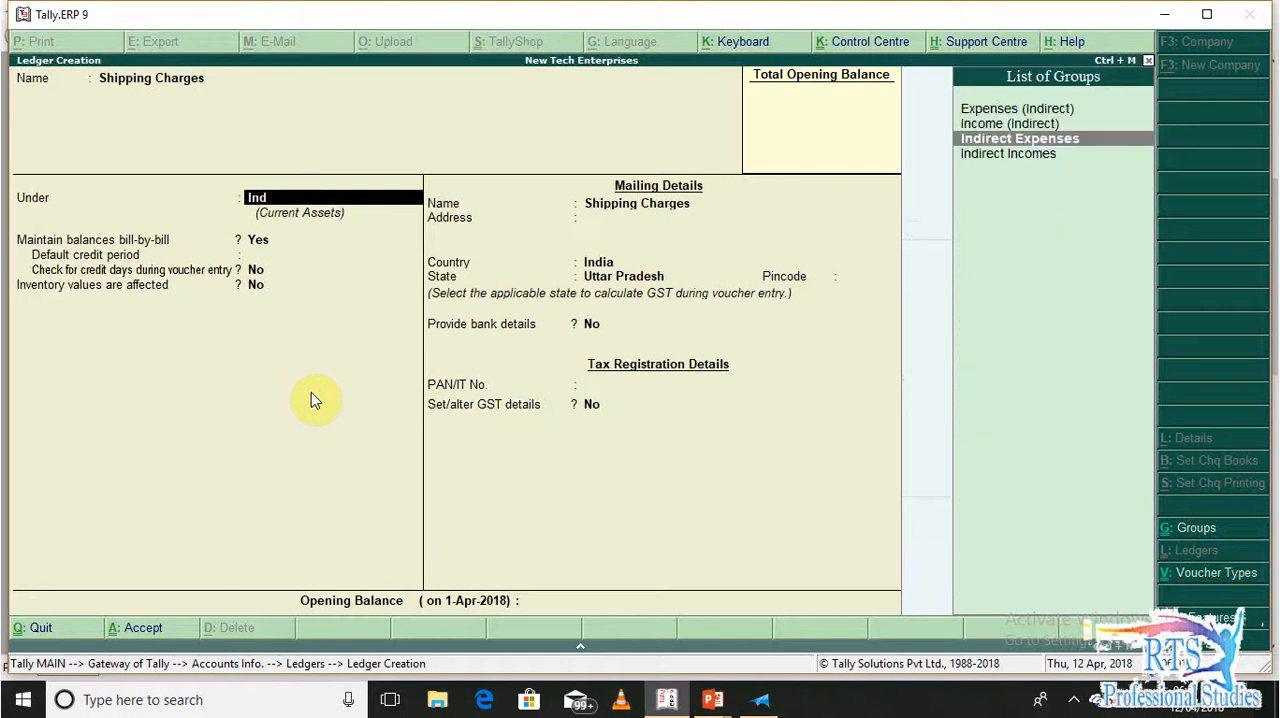
{"action": "key", "text": "Return"}
Set GST to Not Applicable for Shipping Charges, include it in the GST assessable value for Both, Based on Value, and save the ledger
{"action": "key", "text": "Return"}
{"action": "key", "text": "Return"}
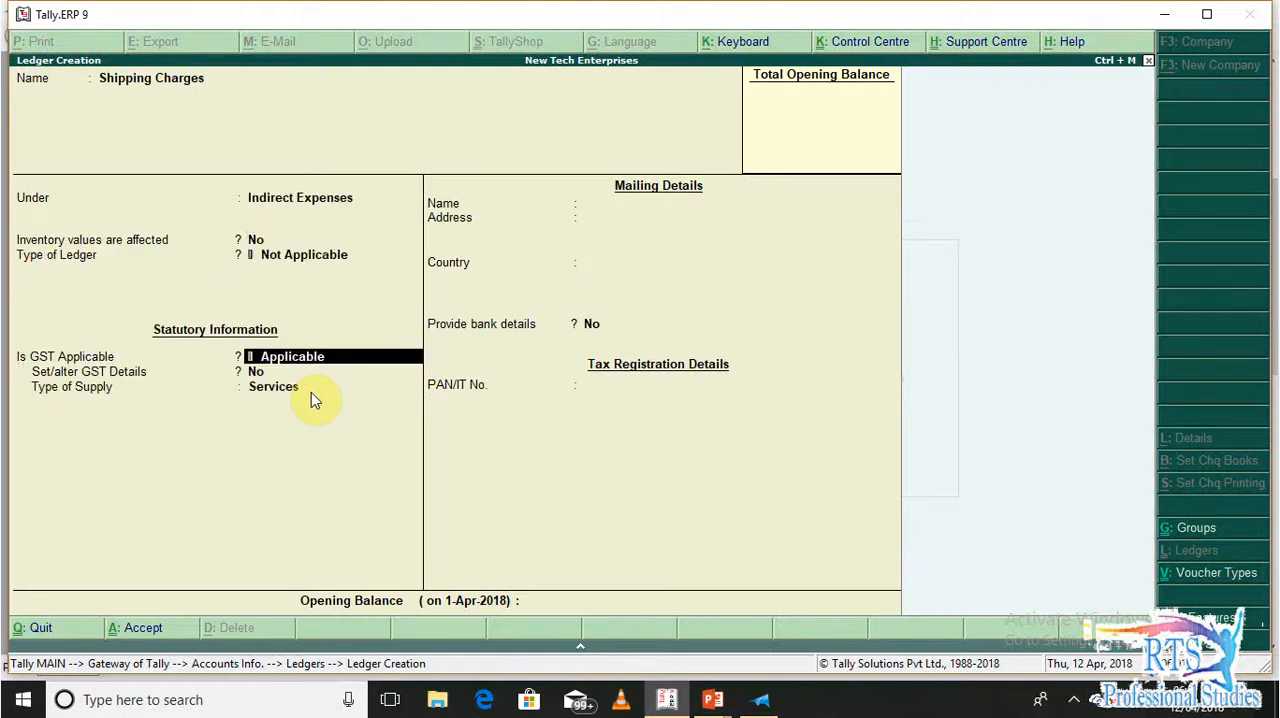
{"action": "type", "text": "No"}
{"action": "key", "text": "Down"}
{"action": "key", "text": "Down"}
{"action": "key", "text": "Return"}
{"action": "key", "text": "Down"}
{"action": "key", "text": "Return"}
{"action": "key", "text": "Up"}
{"action": "key", "text": "Return"}
{"action": "key", "text": "Return"}
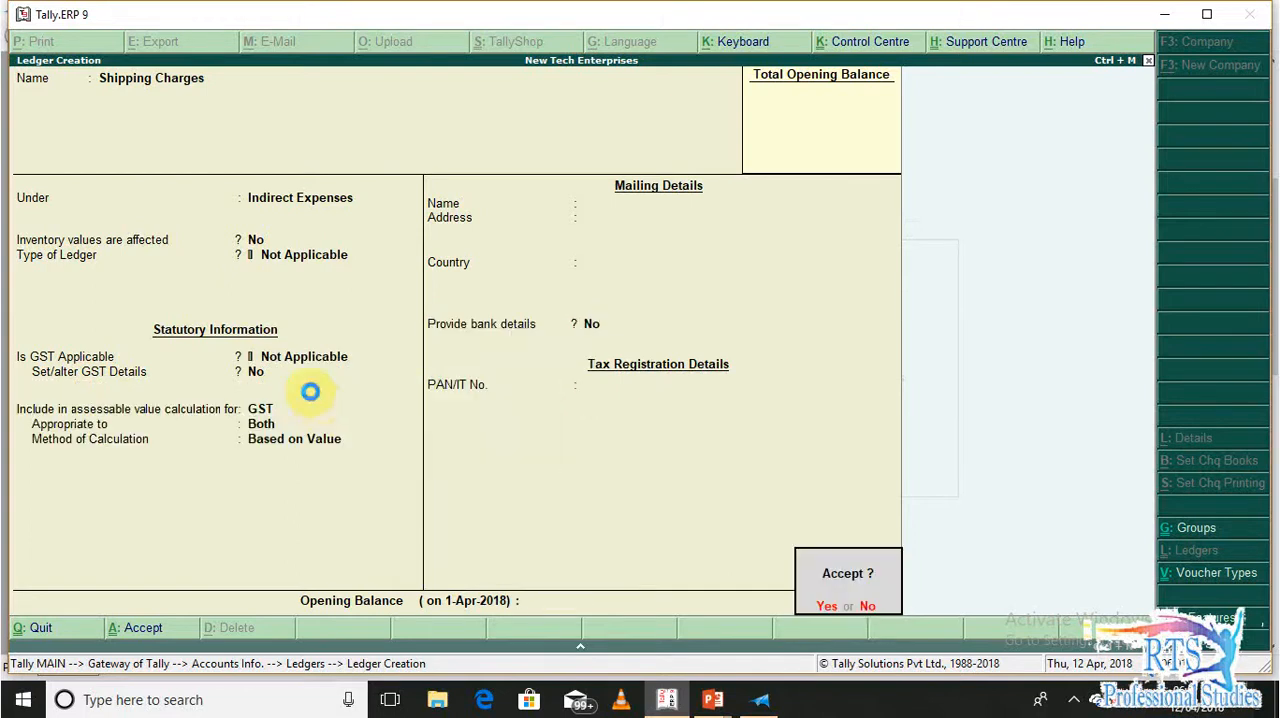
{"action": "key", "text": "Return"}
Leave ledger creation and go to the voucher type masters in the company's accounts information
{"action": "key", "text": "Escape"}
{"action": "key", "text": "Escape"}
{"action": "key", "text": "Escape"}
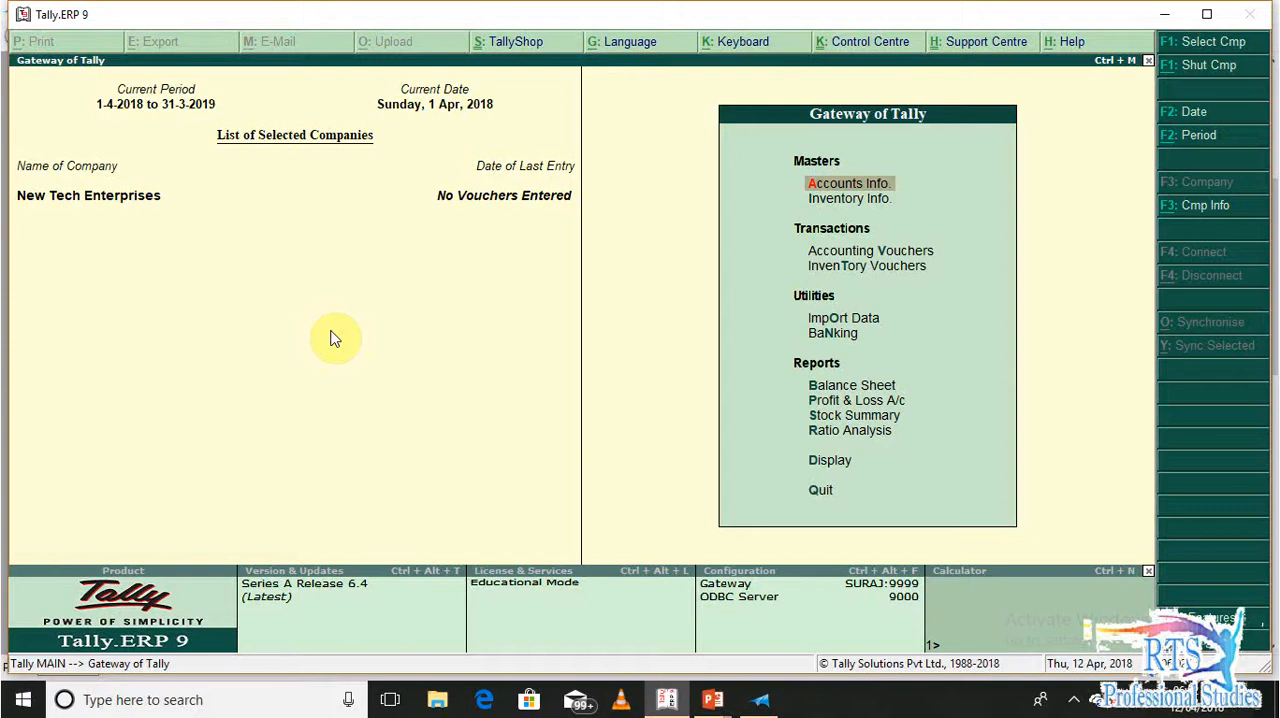
{"action": "key", "text": "Return"}
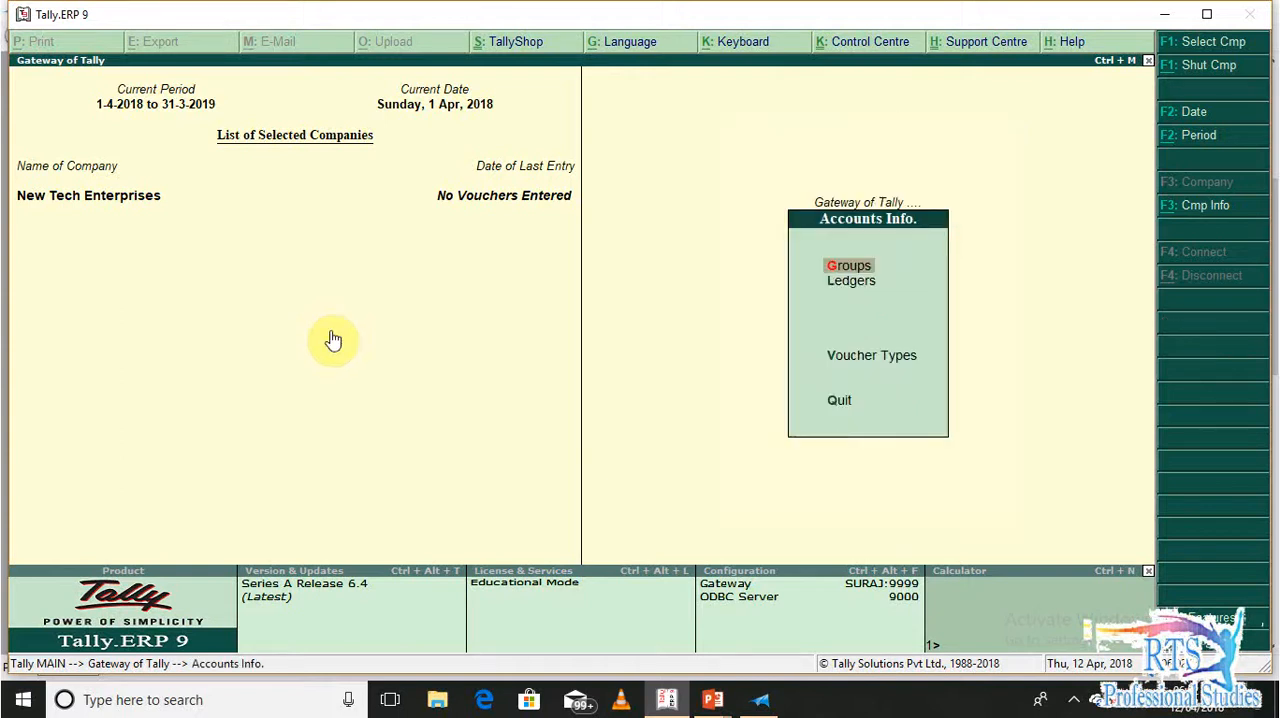
{"action": "key", "text": "v"}
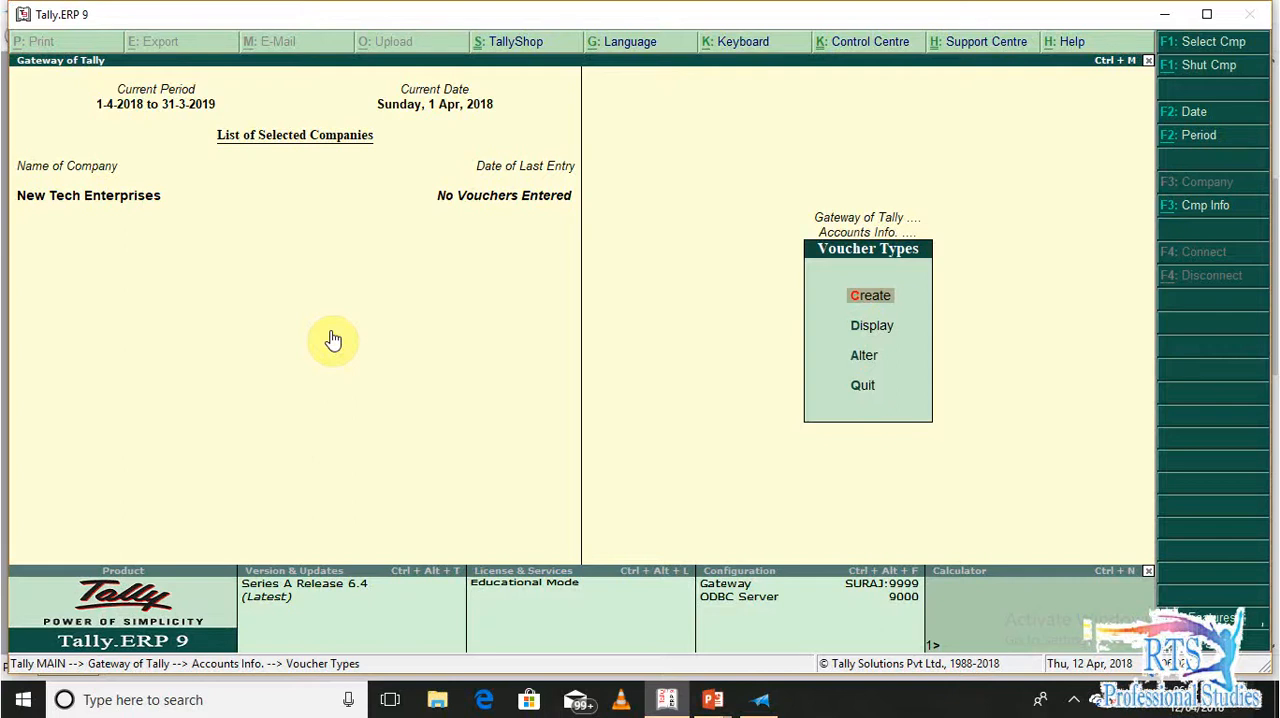
{"action": "type", "text": "aTr"}
{"action": "key", "text": "BackSpace"}
{"action": "key", "text": "BackSpace"}
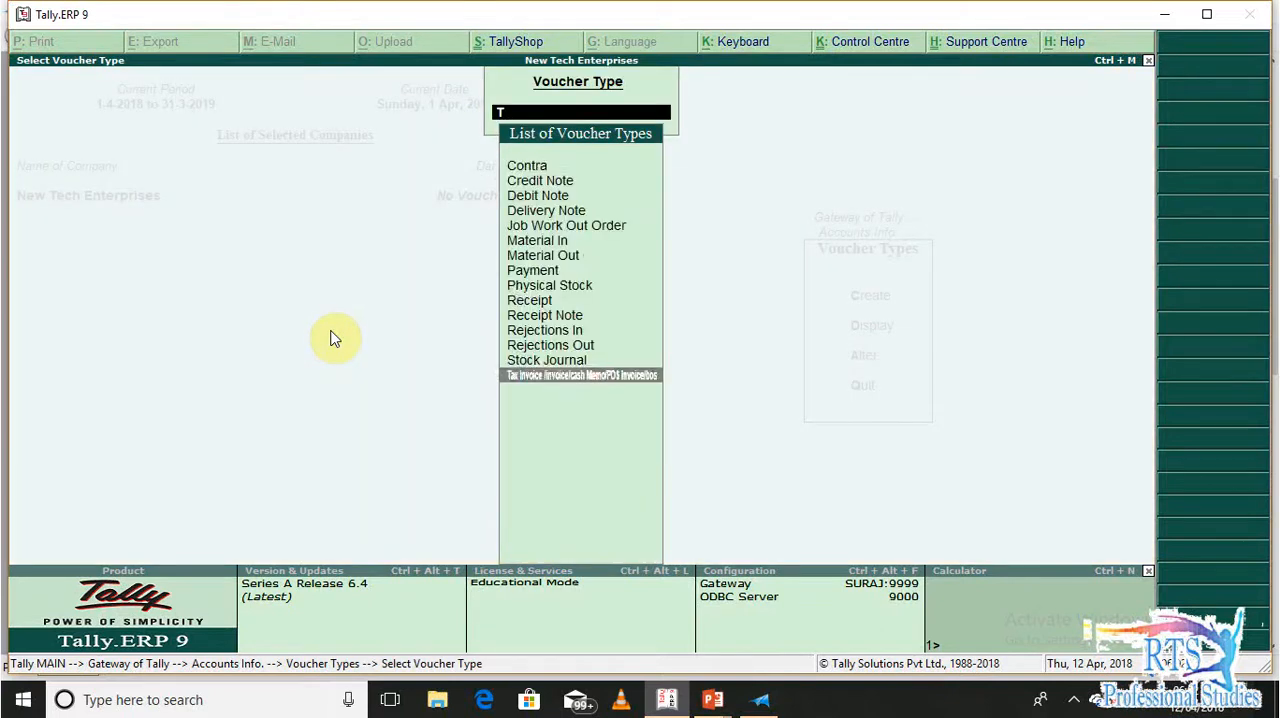
{"action": "key", "text": "Escape"}
{"action": "key", "text": "c"}
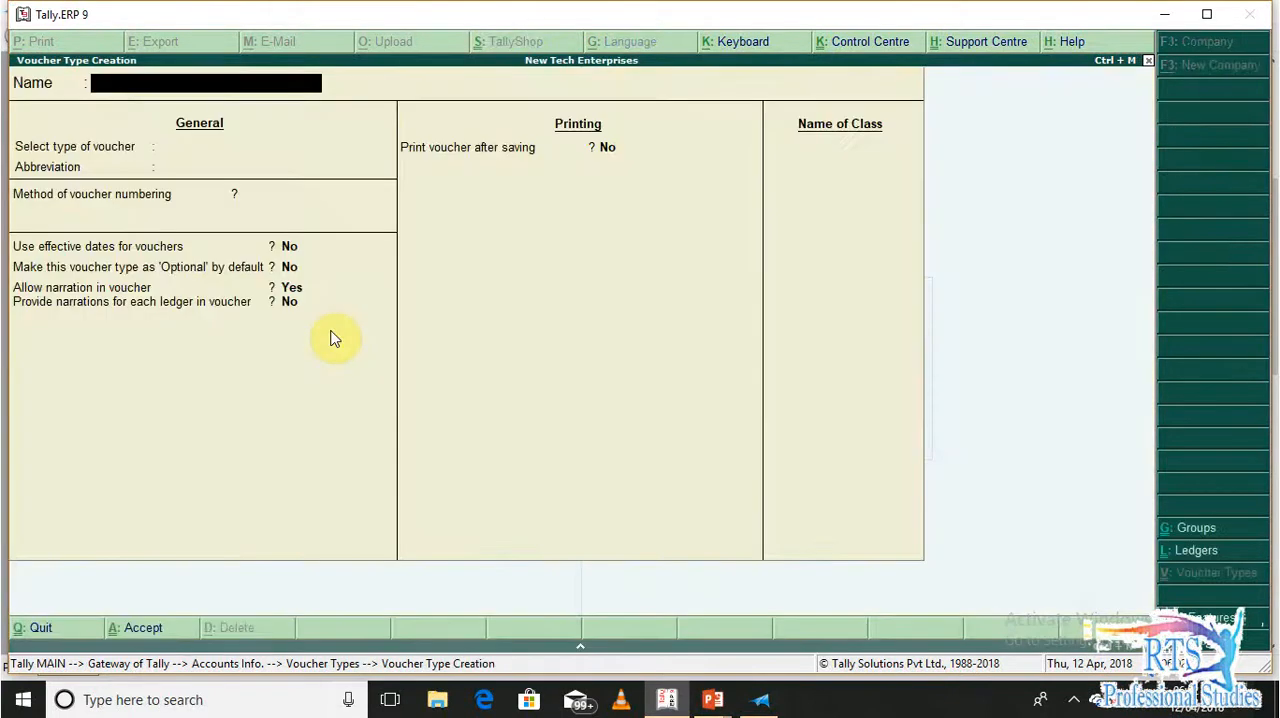
{"action": "key", "text": "Escape"}
{"action": "key", "text": "y"}
Open the existing voucher type Tax Invoice /invoice/cash Memo/POS Invoice/bos for alteration
{"action": "key", "text": "a"}
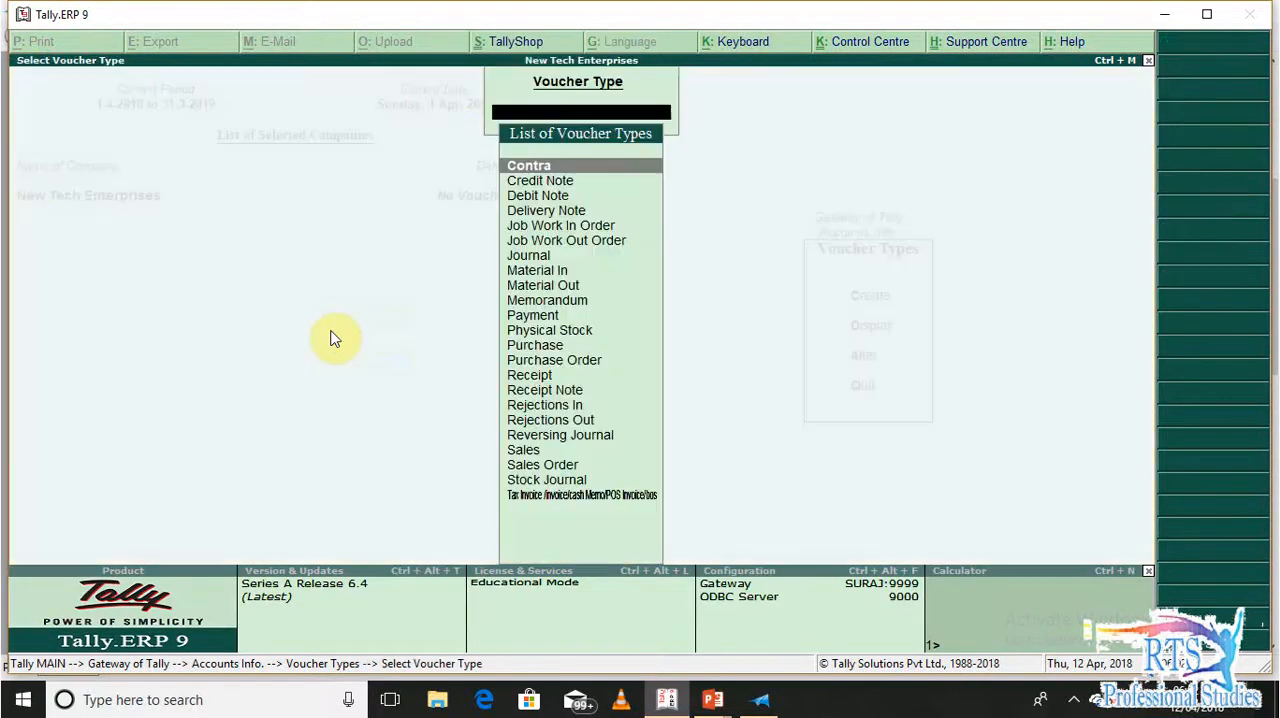
{"action": "key", "text": "Down"}
{"action": "key", "text": "Down"}
{"action": "key", "text": "Down"}
{"action": "key", "text": "Down"}
{"action": "key", "text": "Down"}
{"action": "key", "text": "Down"}
{"action": "key", "text": "Down"}
{"action": "key", "text": "Down"}
{"action": "key", "text": "Down"}
{"action": "key", "text": "Down"}
{"action": "key", "text": "Down"}
{"action": "key", "text": "Down"}
{"action": "key", "text": "Down"}
{"action": "key", "text": "Down"}
{"action": "key", "text": "Down"}
{"action": "key", "text": "Down"}
{"action": "key", "text": "Down"}
{"action": "key", "text": "Down"}
{"action": "key", "text": "Down"}
{"action": "key", "text": "Down"}
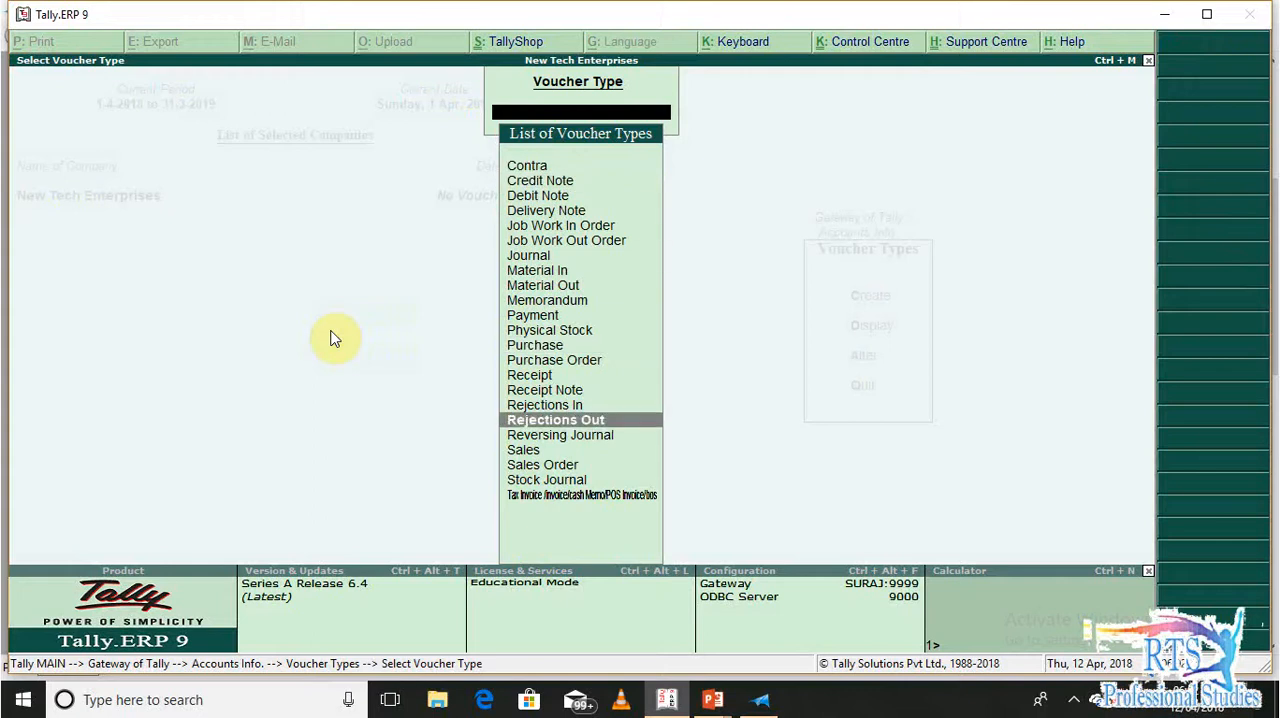
{"action": "key", "text": "Return"}
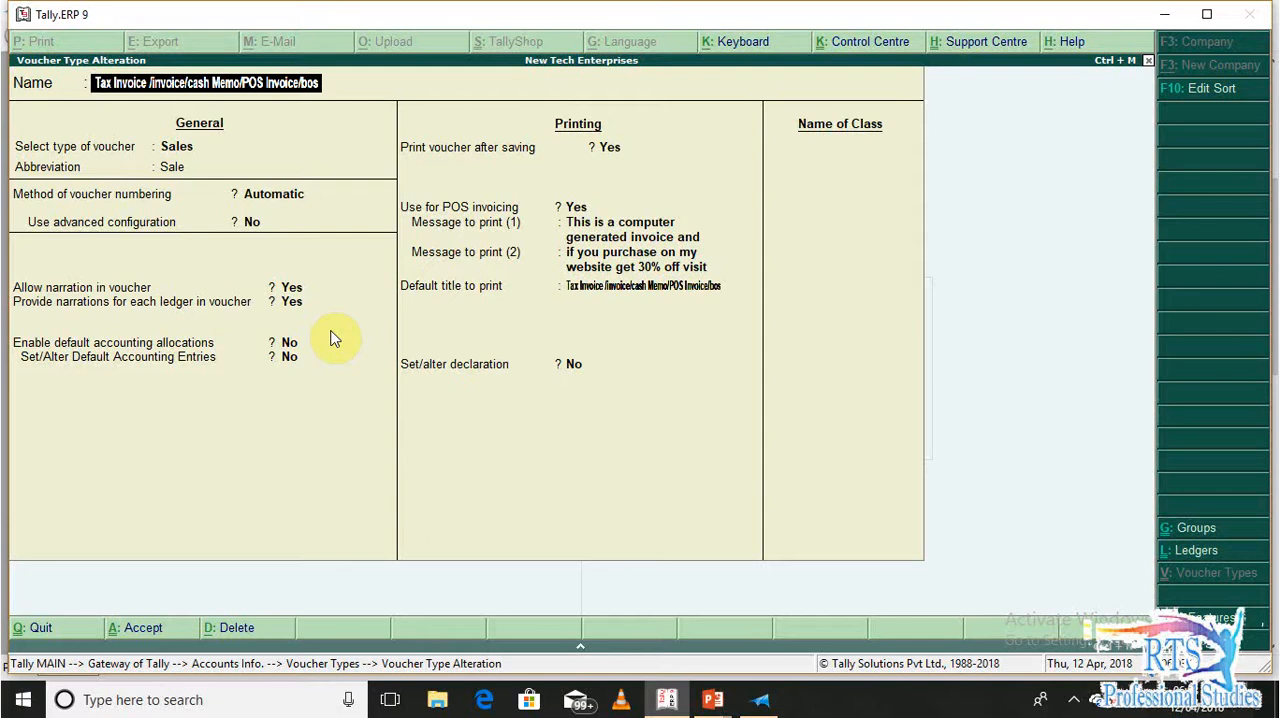
Enable advanced numbering configuration for the voucher type, starting at 1 and restarting yearly from 1-Apr-2018
{"action": "key", "text": "Return"}
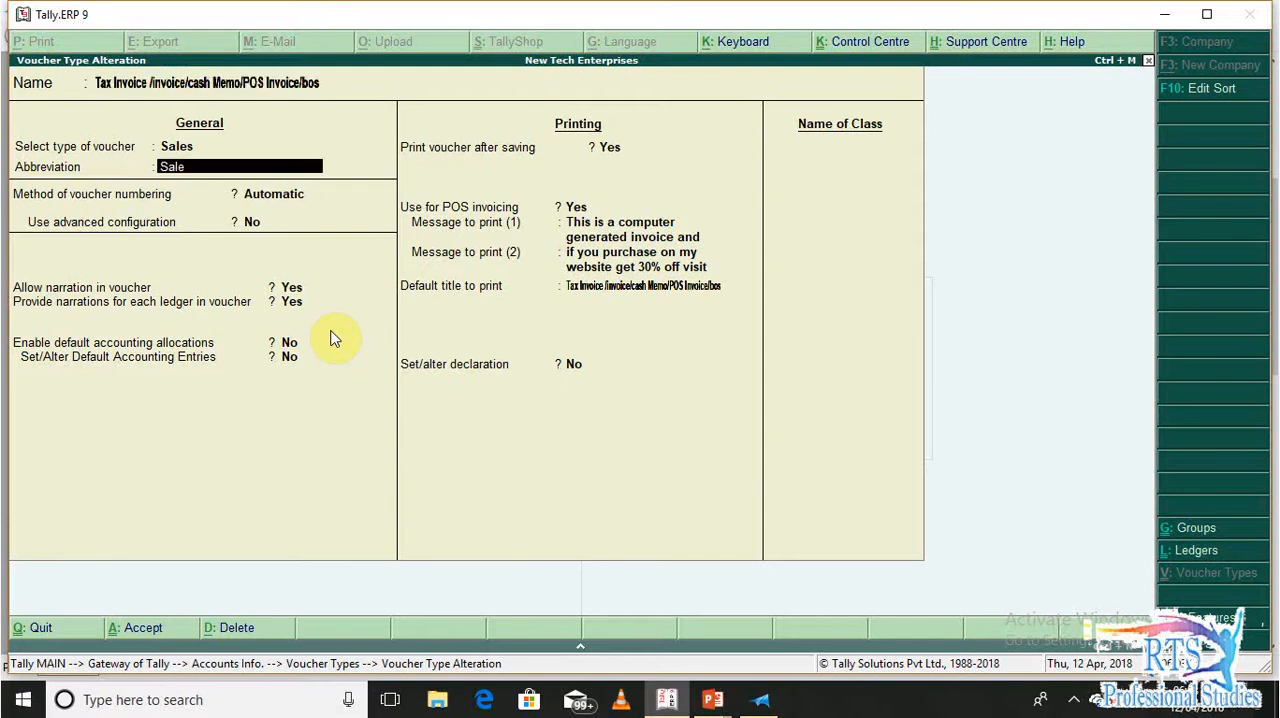
{"action": "key", "text": "Return"}
{"action": "key", "text": "Return"}
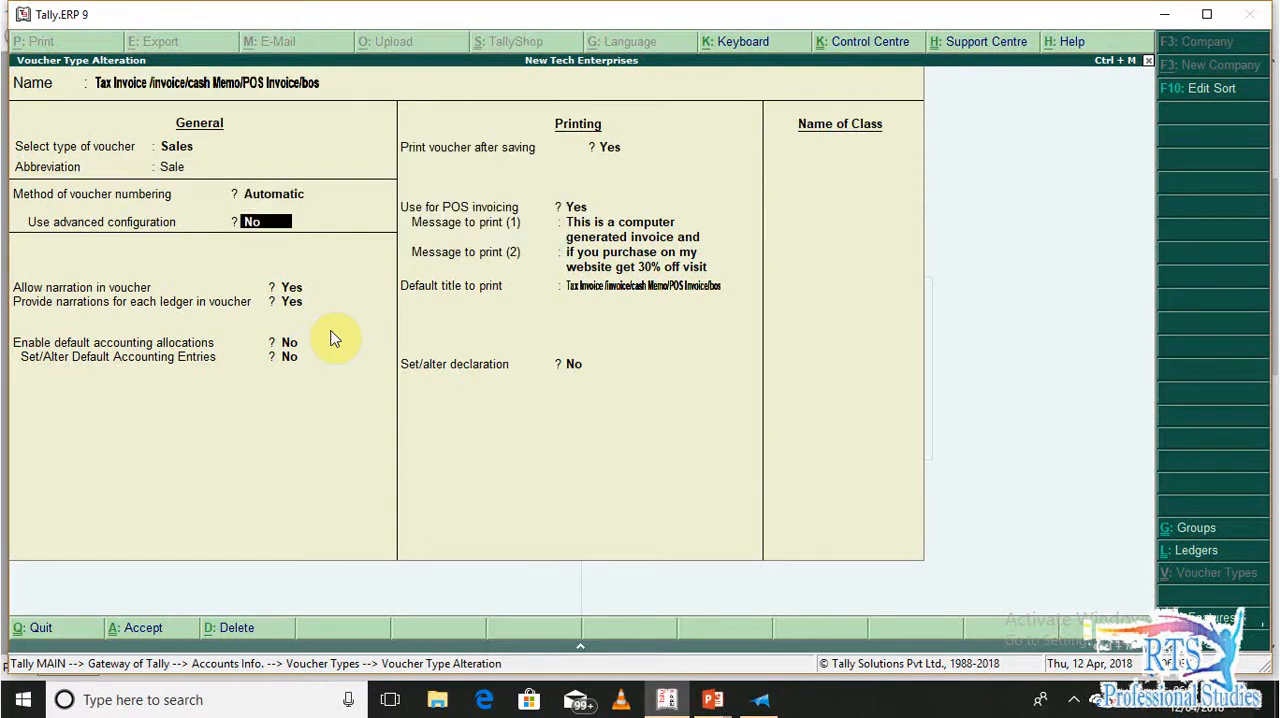
{"action": "key", "text": "y"}
{"action": "key", "text": "Return"}
{"action": "key", "text": "Return"}
{"action": "key", "text": "Return"}
{"action": "key", "text": "Return"}
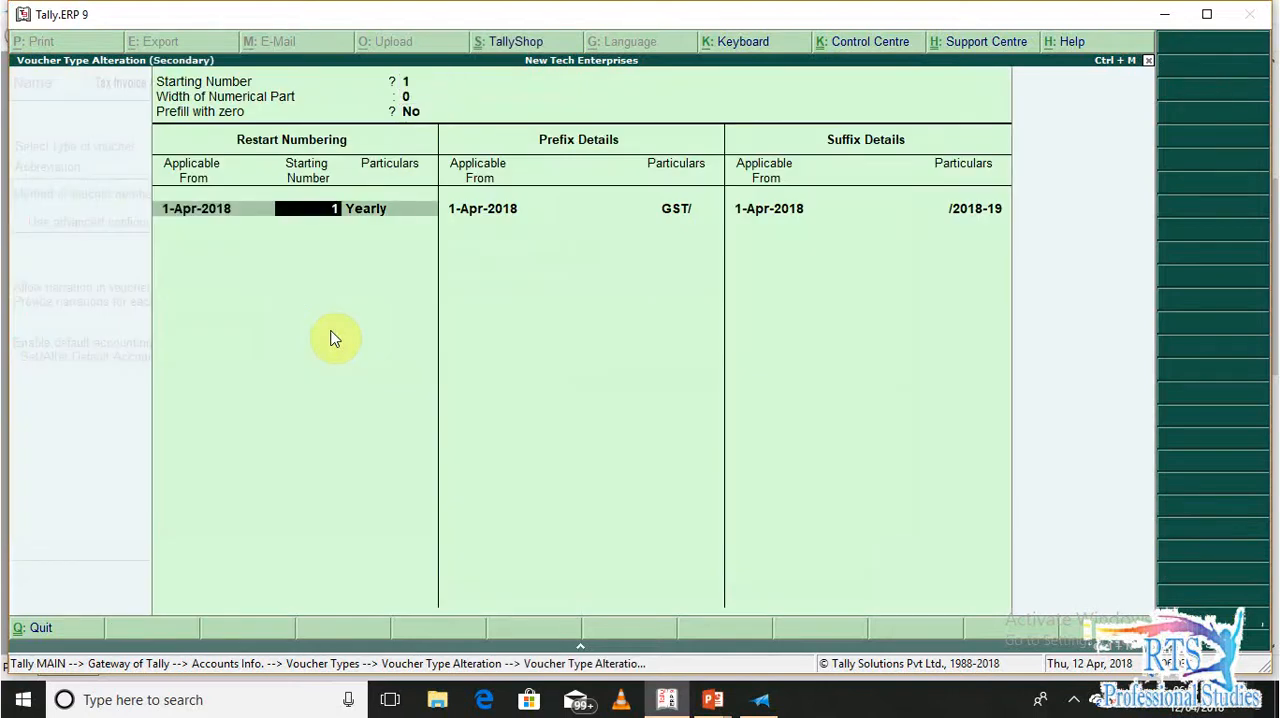
{"action": "key", "text": "Return"}
{"action": "key", "text": "Return"}
{"action": "key", "text": "Return"}
{"action": "key", "text": "Return"}
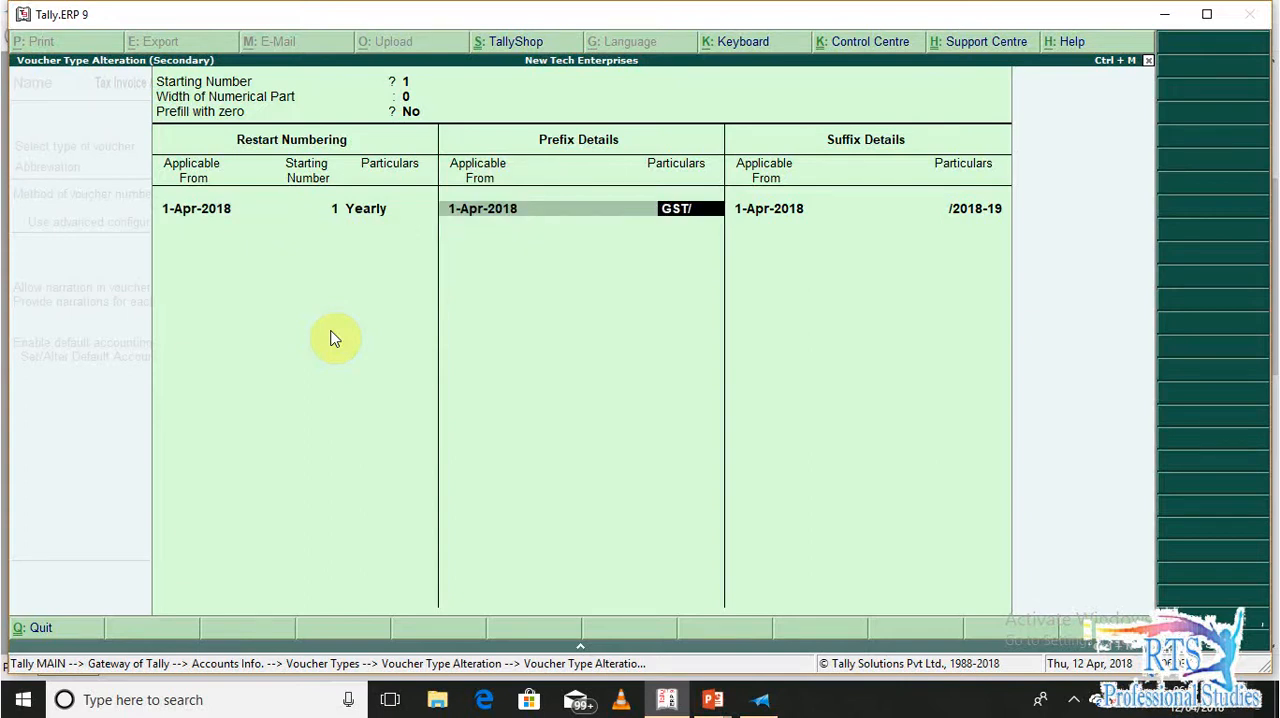
Accept the number prefix GST/ and suffix /2018-19, both applicable from 1-Apr-2018, and finish the numbering configuration
{"action": "key", "text": "Return"}
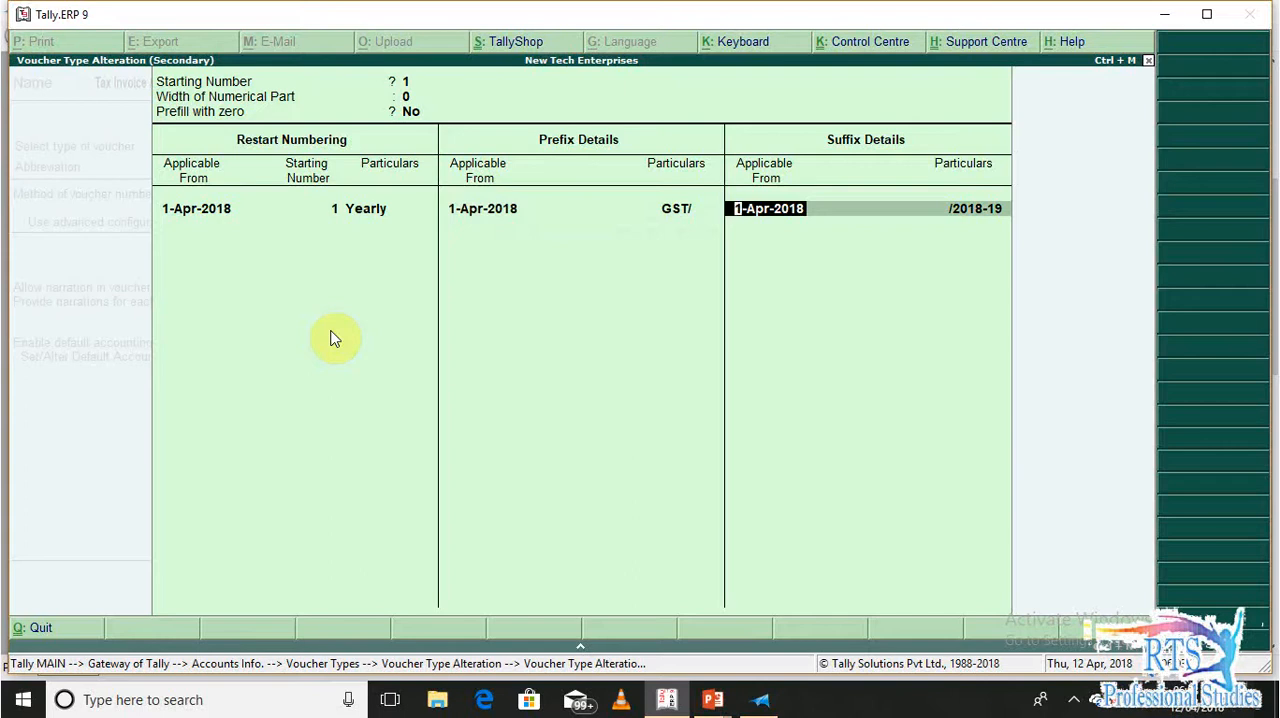
{"action": "key", "text": "Return"}
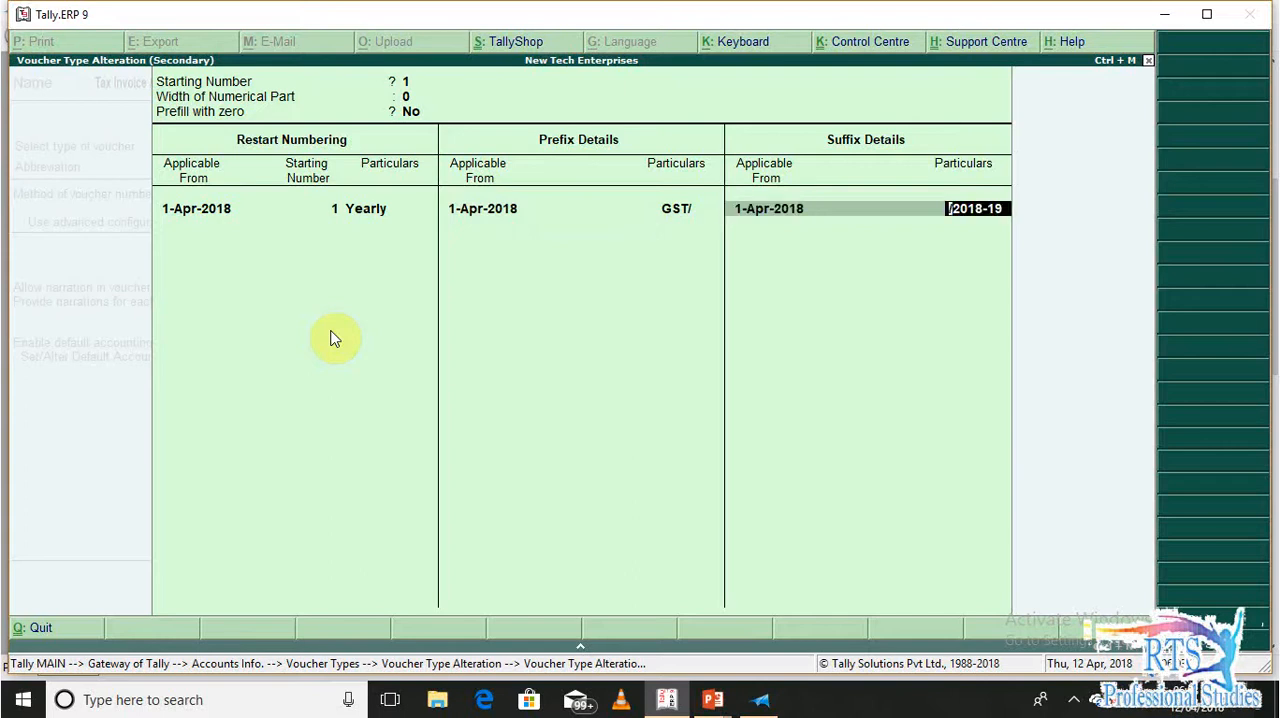
{"action": "key", "text": "Return"}
{"action": "key", "text": "Return"}
Accept the narration and default accounting settings, and turn off printing the voucher after saving
{"action": "key", "text": "Return"}
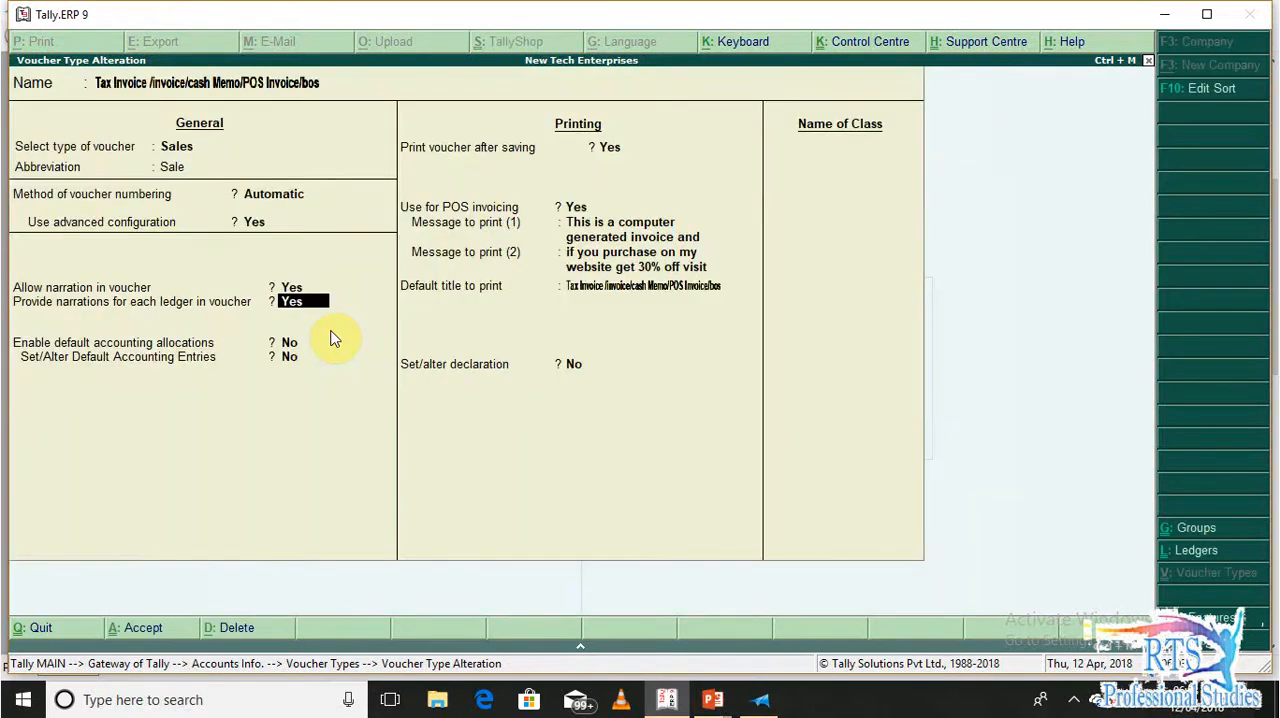
{"action": "key", "text": "Up"}
{"action": "key", "text": "Return"}
{"action": "key", "text": "Return"}
{"action": "key", "text": "Return"}
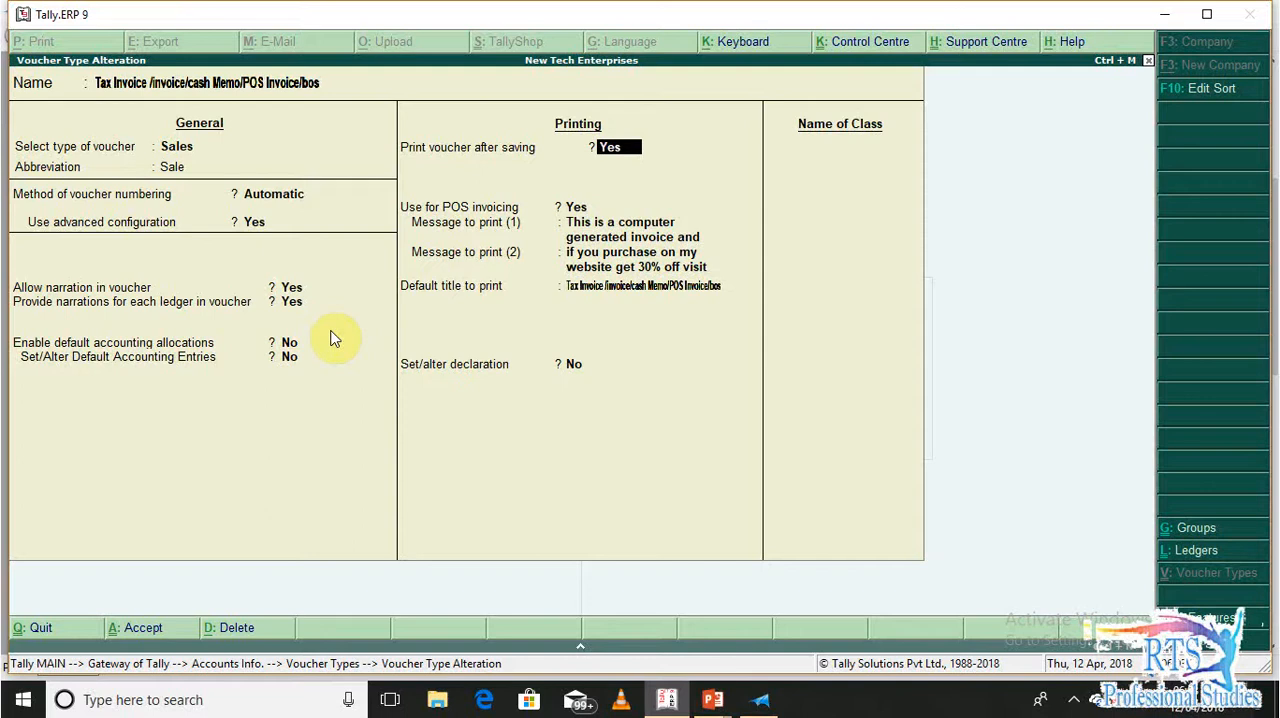
{"action": "key", "text": "n"}
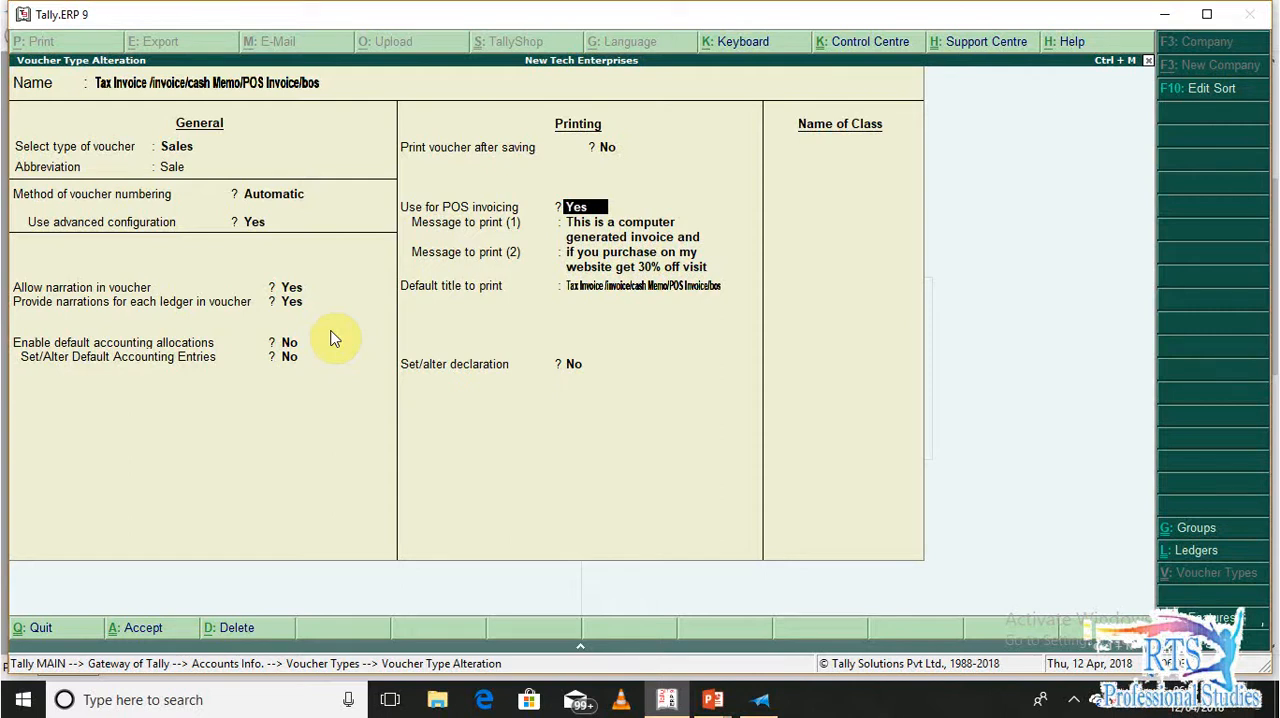
Accept the POS invoicing option, print messages and default title, and open the voucher type's declaration
{"action": "key", "text": "Return"}
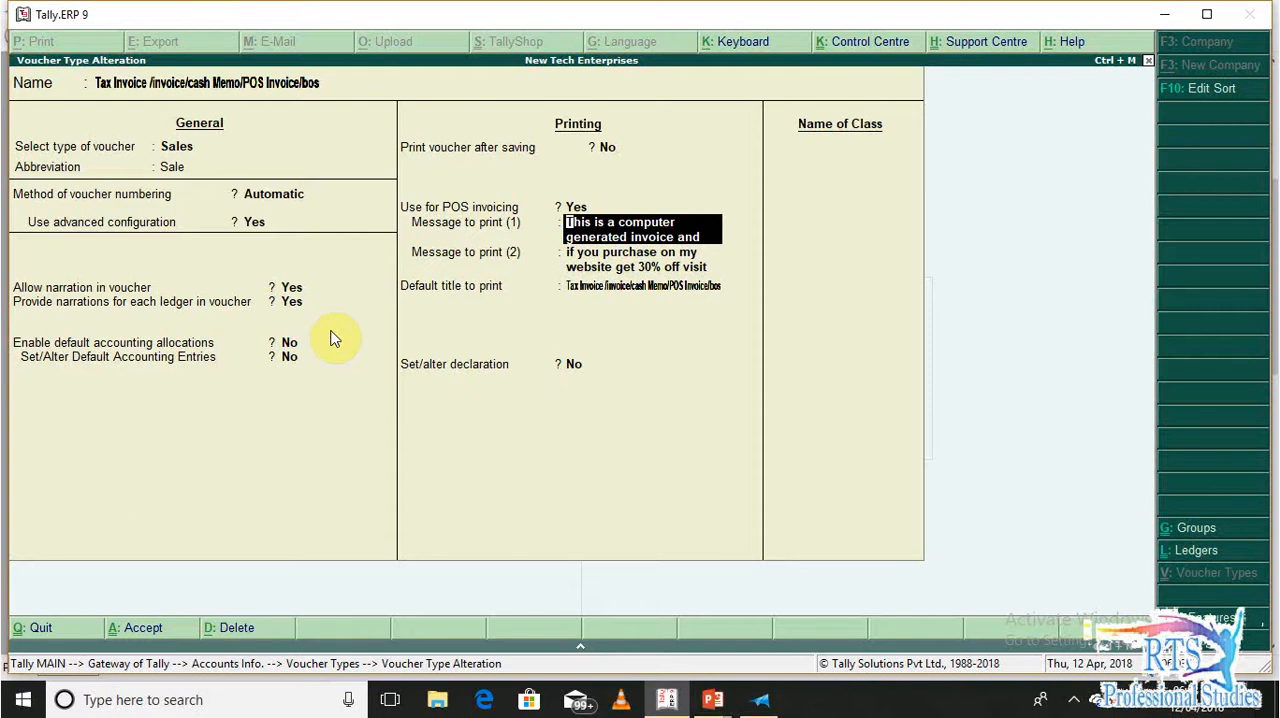
{"action": "key", "text": "Return"}
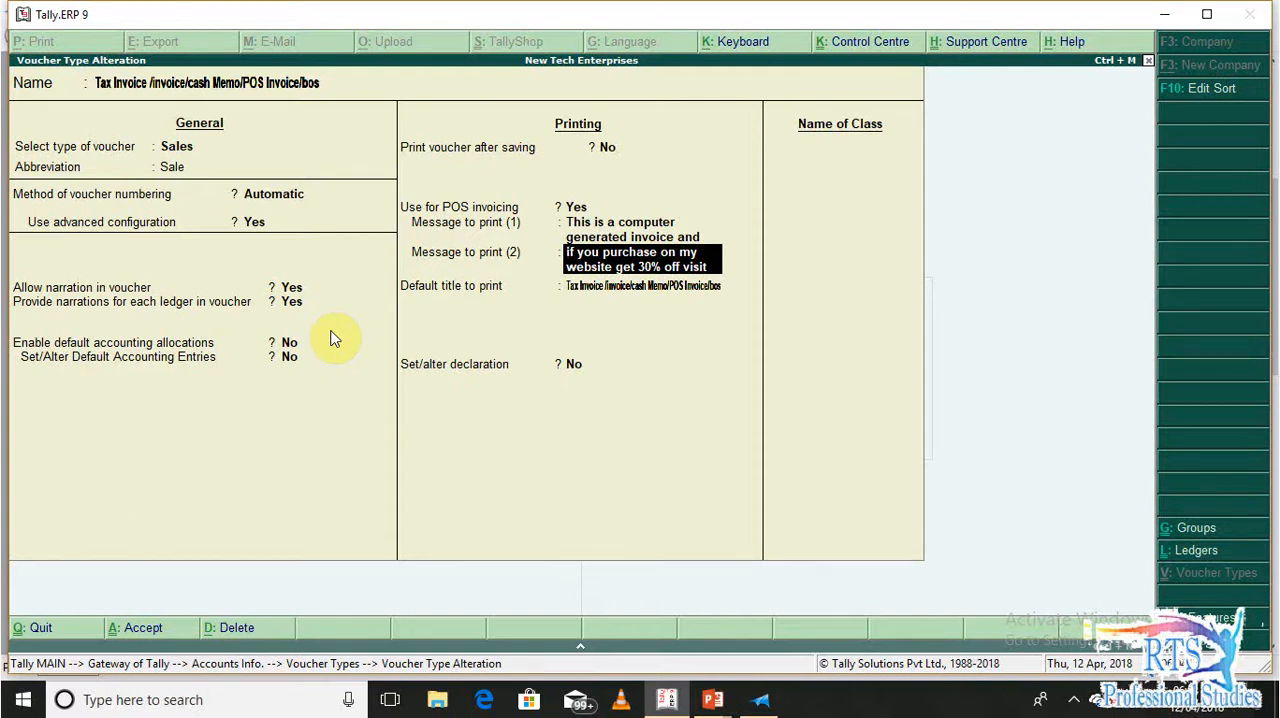
{"action": "key", "text": "Return"}
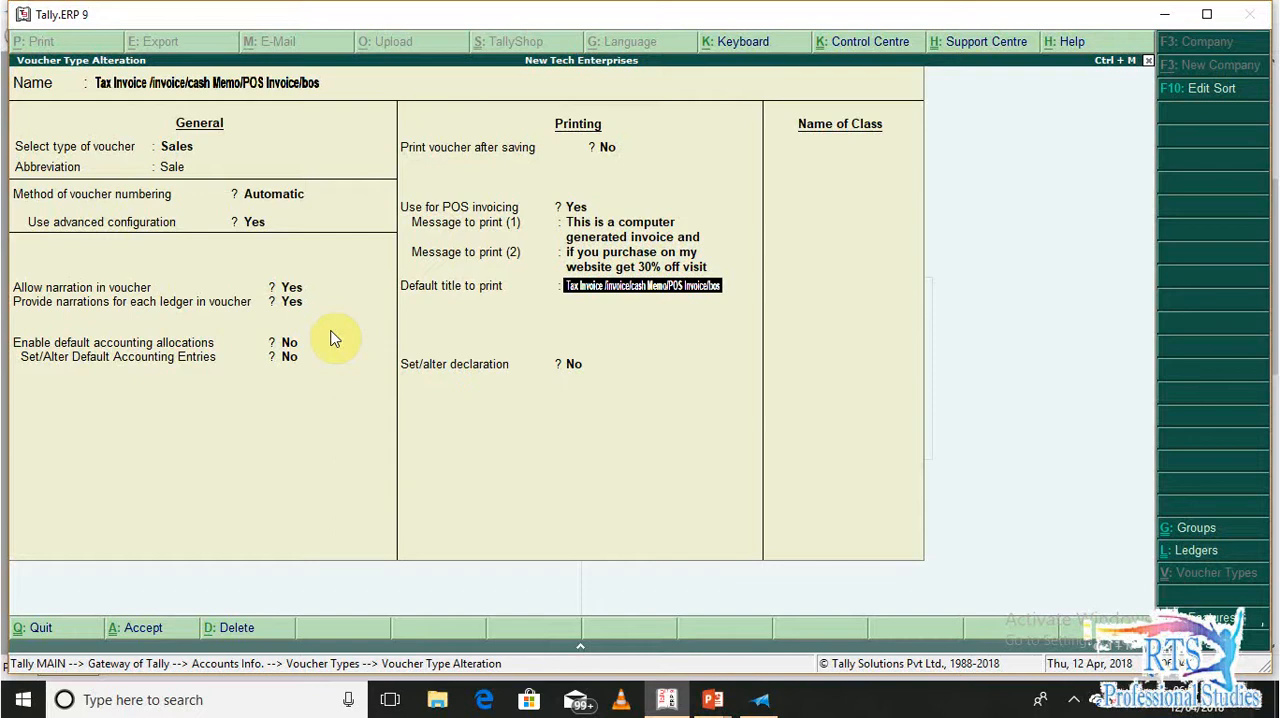
{"action": "key", "text": "Return"}
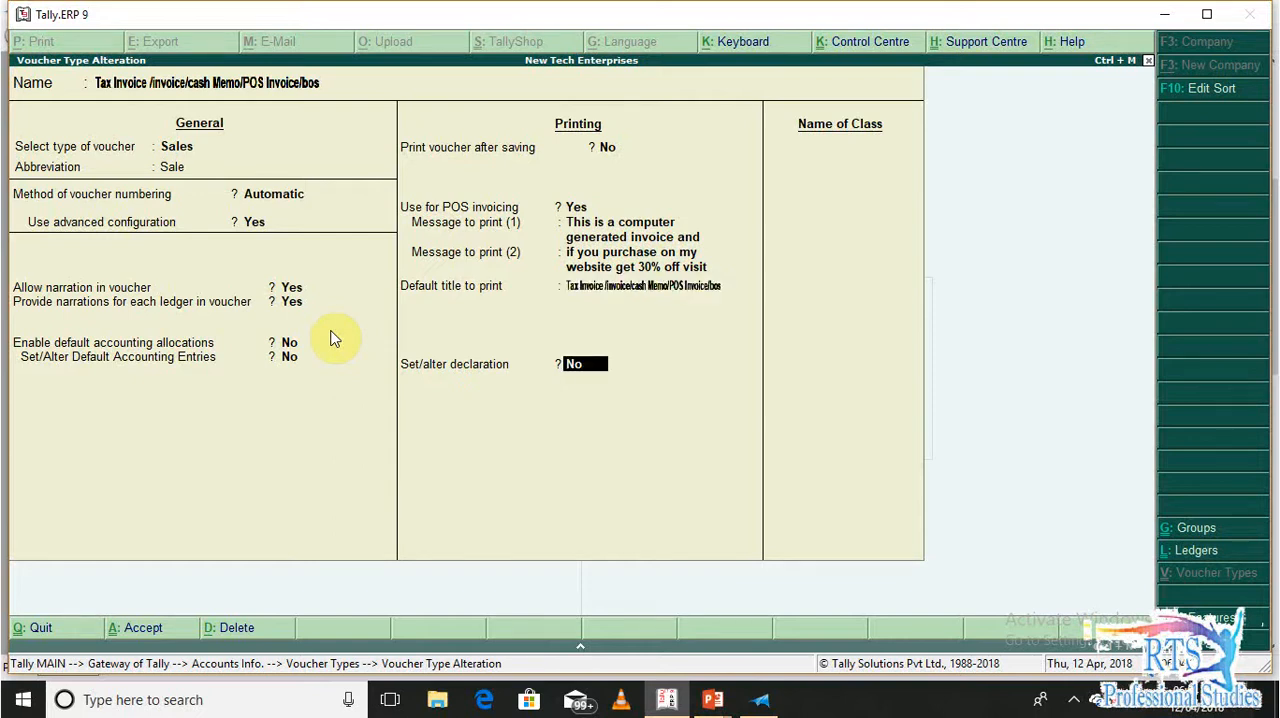
{"action": "type", "text": "y"}
{"action": "key", "text": "Return"}
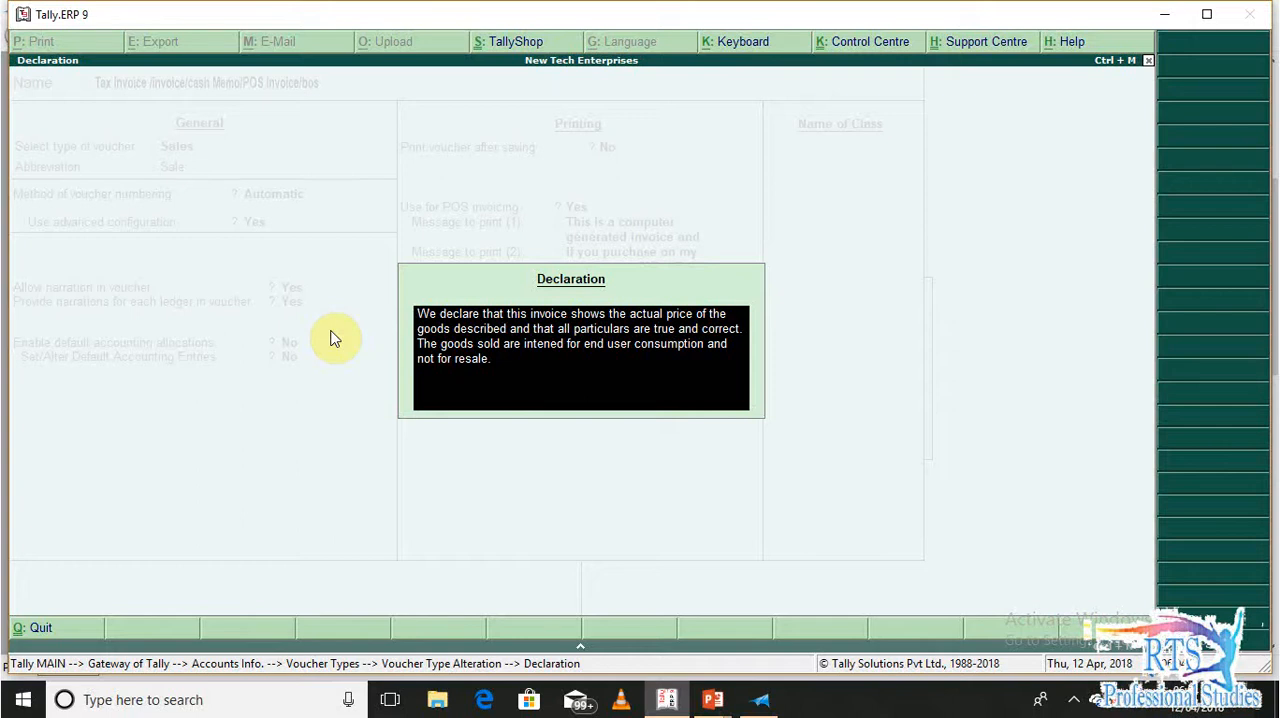
Accept the declaration text, save the voucher type and return to the Gateway of Tally
{"action": "key", "text": "Return"}
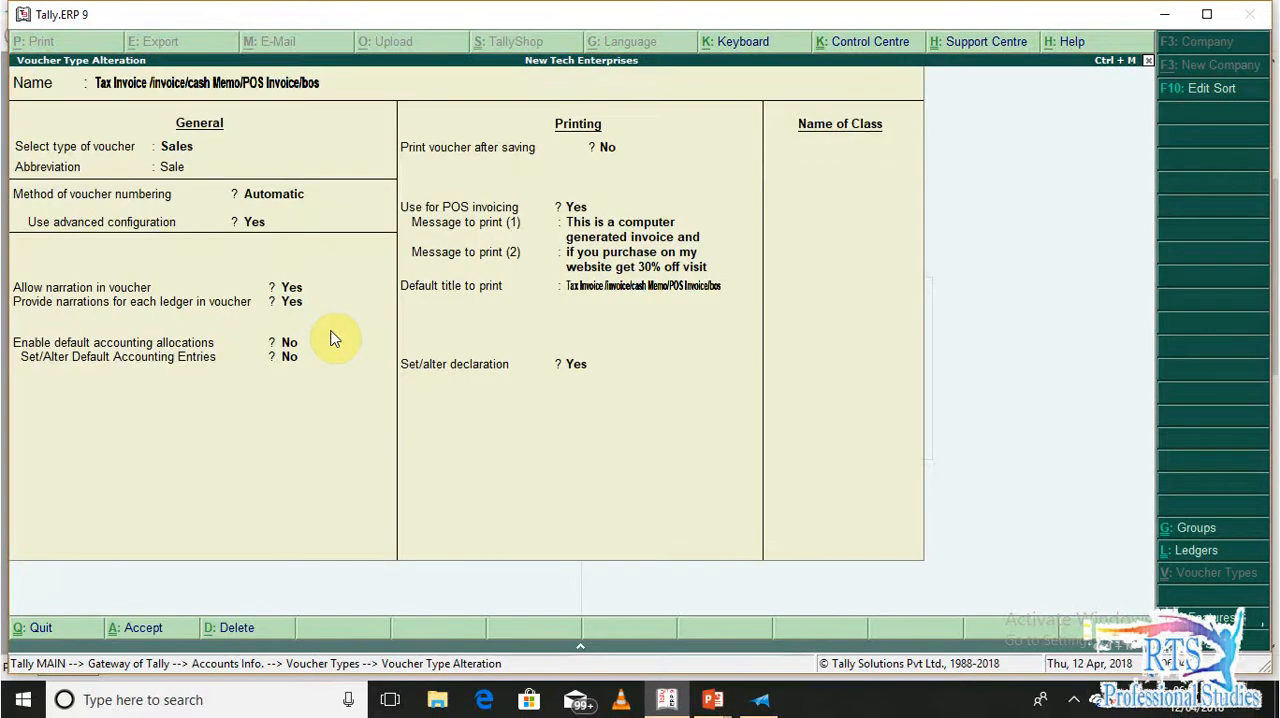
{"action": "key", "text": "Return"}
{"action": "key", "text": "Return"}
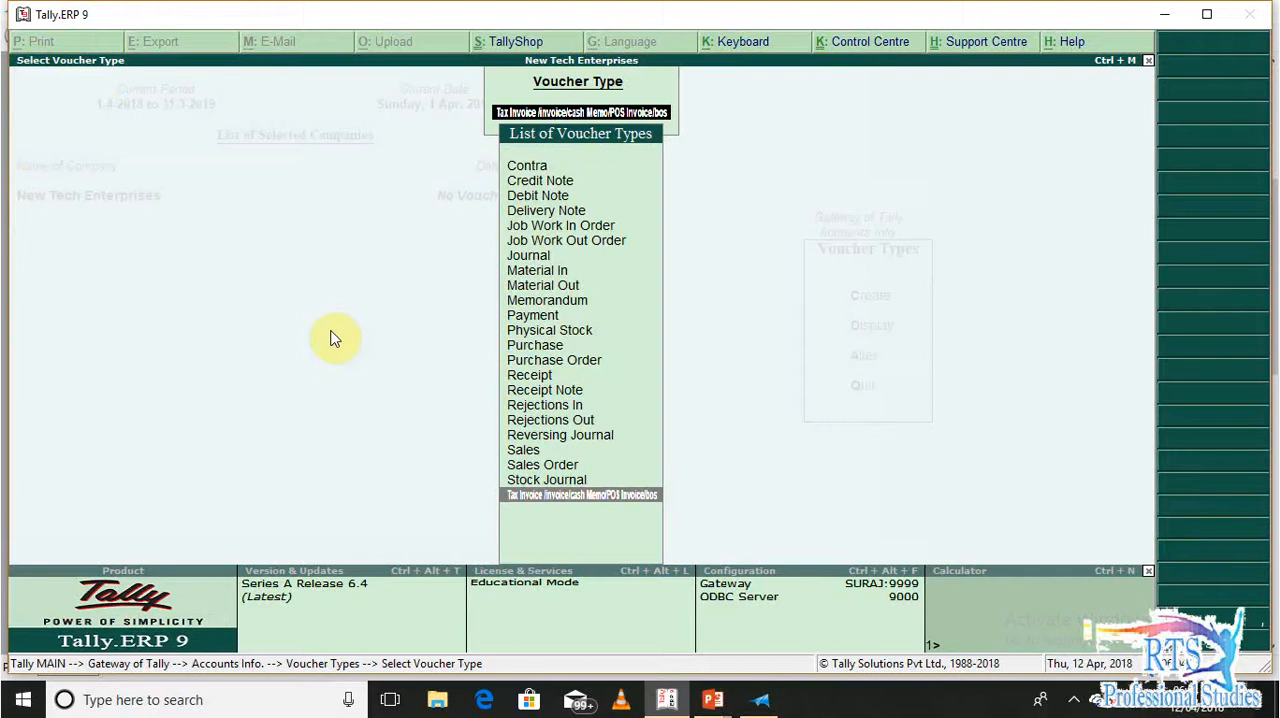
{"action": "key", "text": "Escape"}
{"action": "key", "text": "Escape"}
{"action": "key", "text": "Escape"}
{"action": "key", "text": "Escape"}
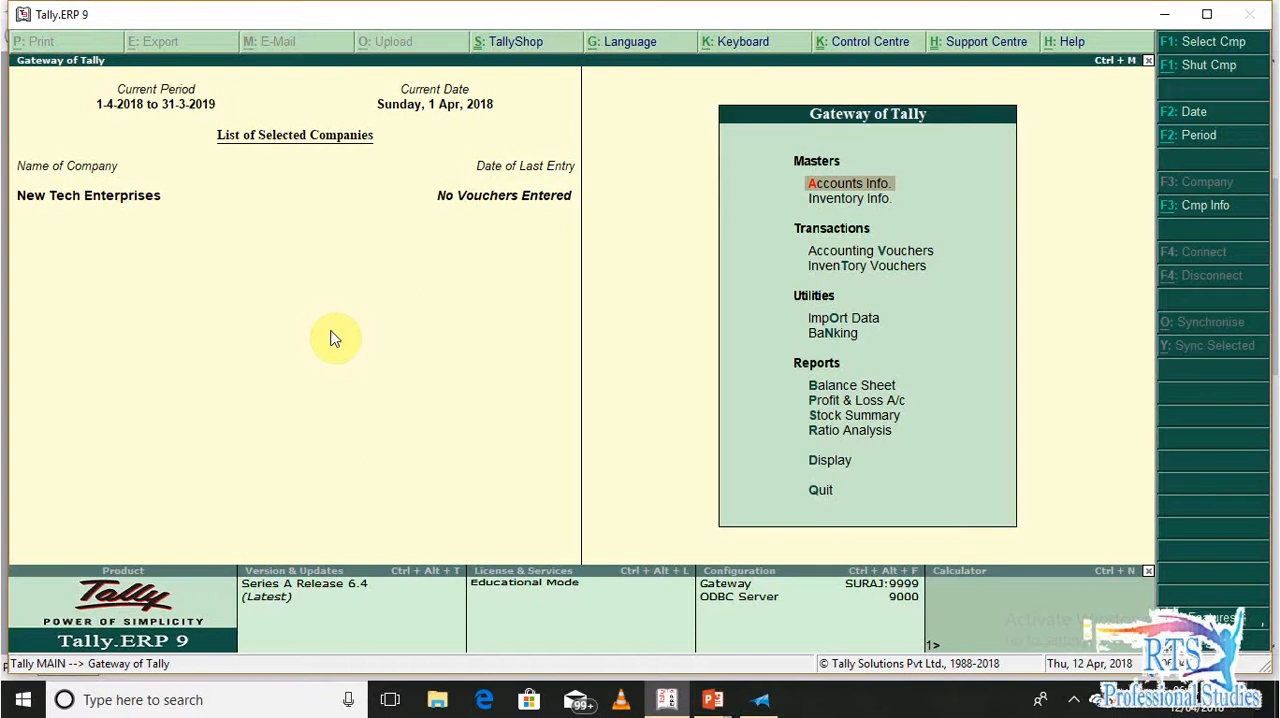
Open the POS invoice printing configuration for sales transactions
{"action": "key", "text": "ctrl+alt+f"}
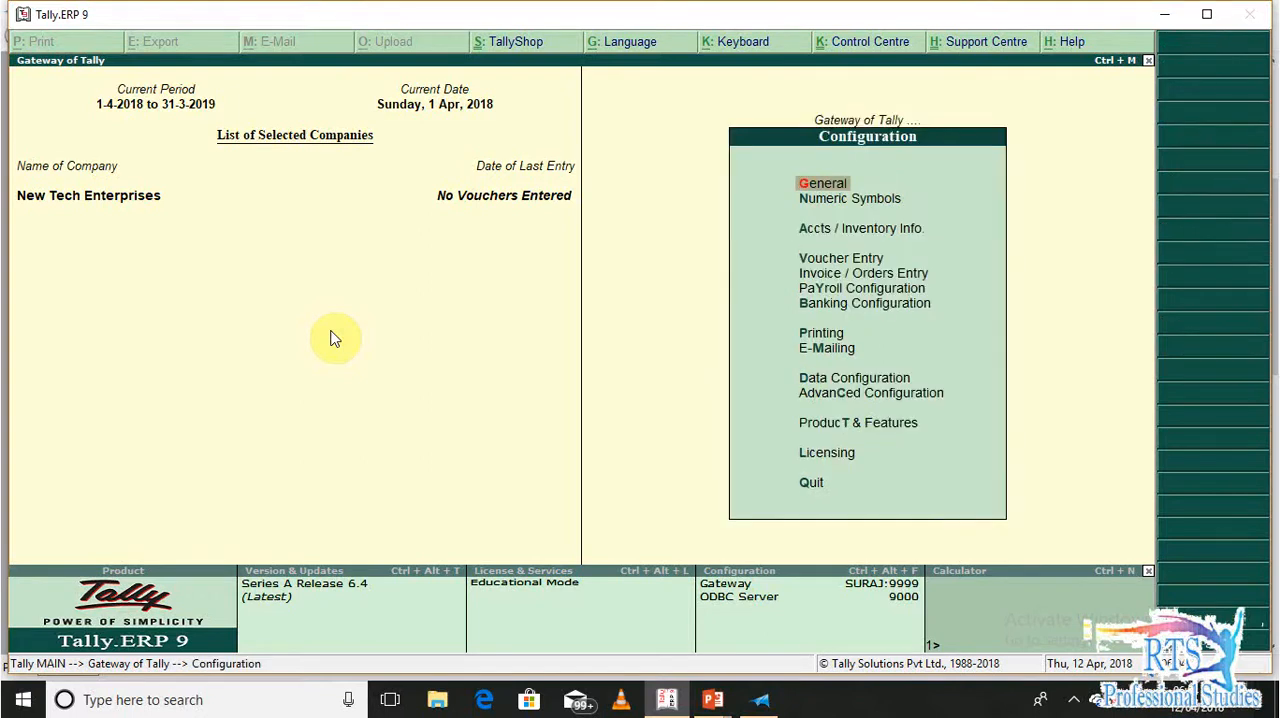
{"action": "key", "text": "Down"}
{"action": "key", "text": "Down"}
{"action": "key", "text": "Down"}
{"action": "key", "text": "Down"}
{"action": "key", "text": "Down"}
{"action": "key", "text": "Down"}
{"action": "key", "text": "Down"}
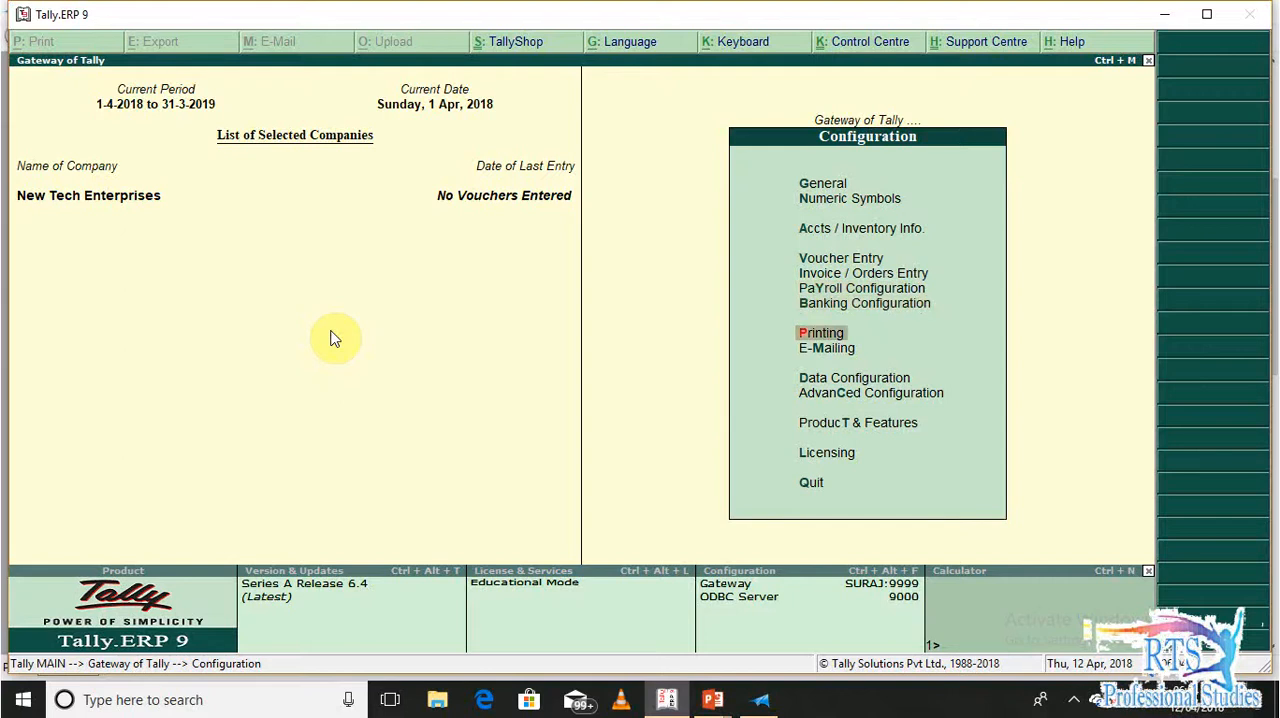
{"action": "key", "text": "Return"}
{"action": "key", "text": "Down"}
{"action": "key", "text": "Down"}
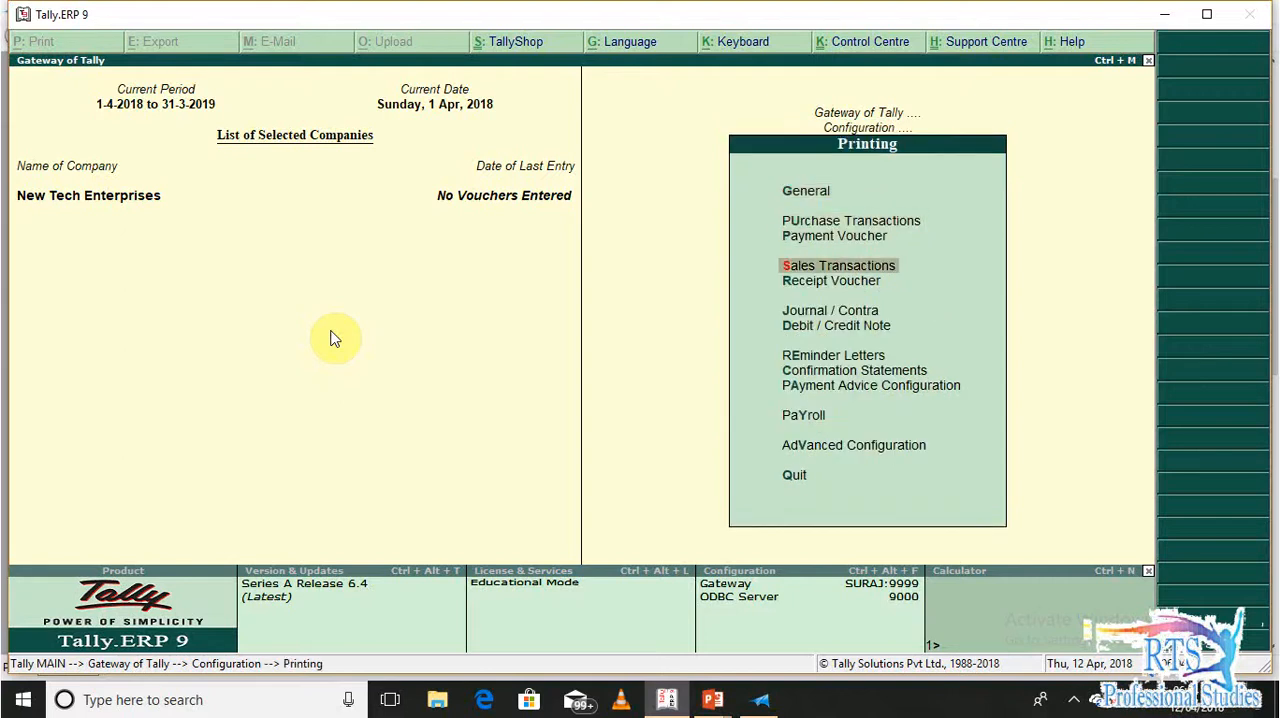
{"action": "key", "text": "Return"}
{"action": "key", "text": "Down"}
{"action": "key", "text": "Return"}
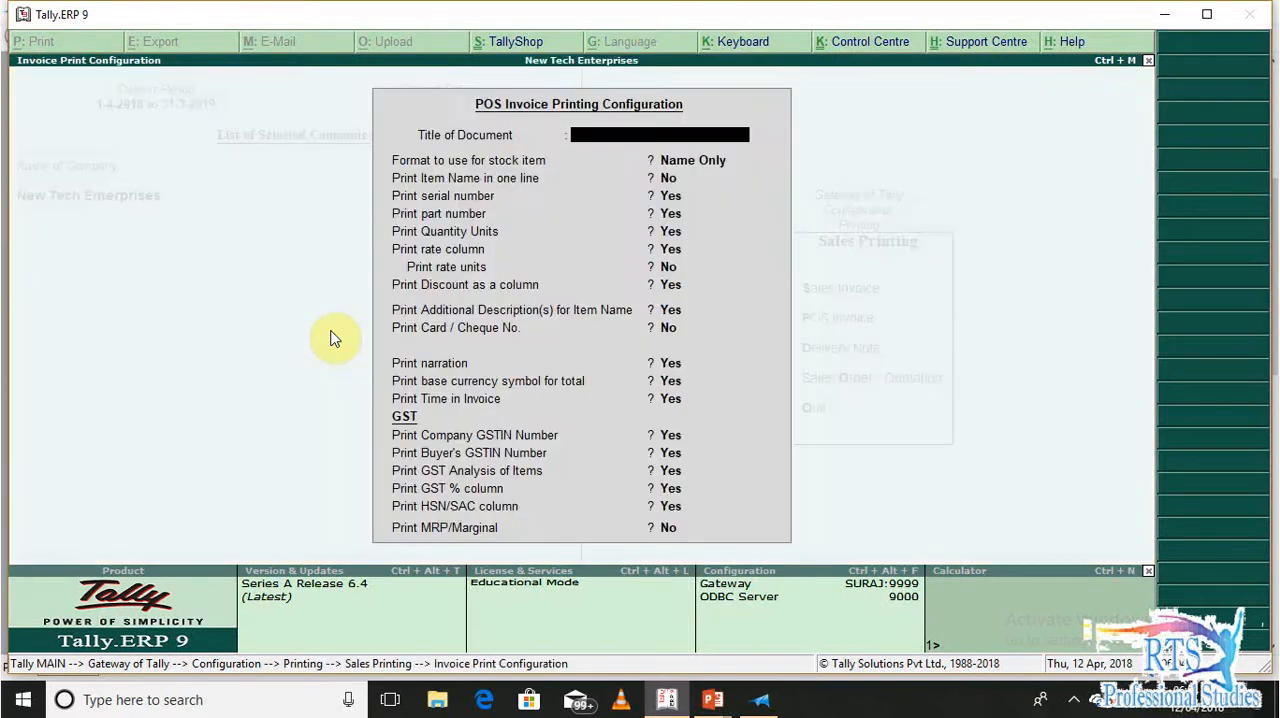
Review the POS invoice print options from document title to MRP/Marginal, and leave the configuration without changes
{"action": "key", "text": "Return"}
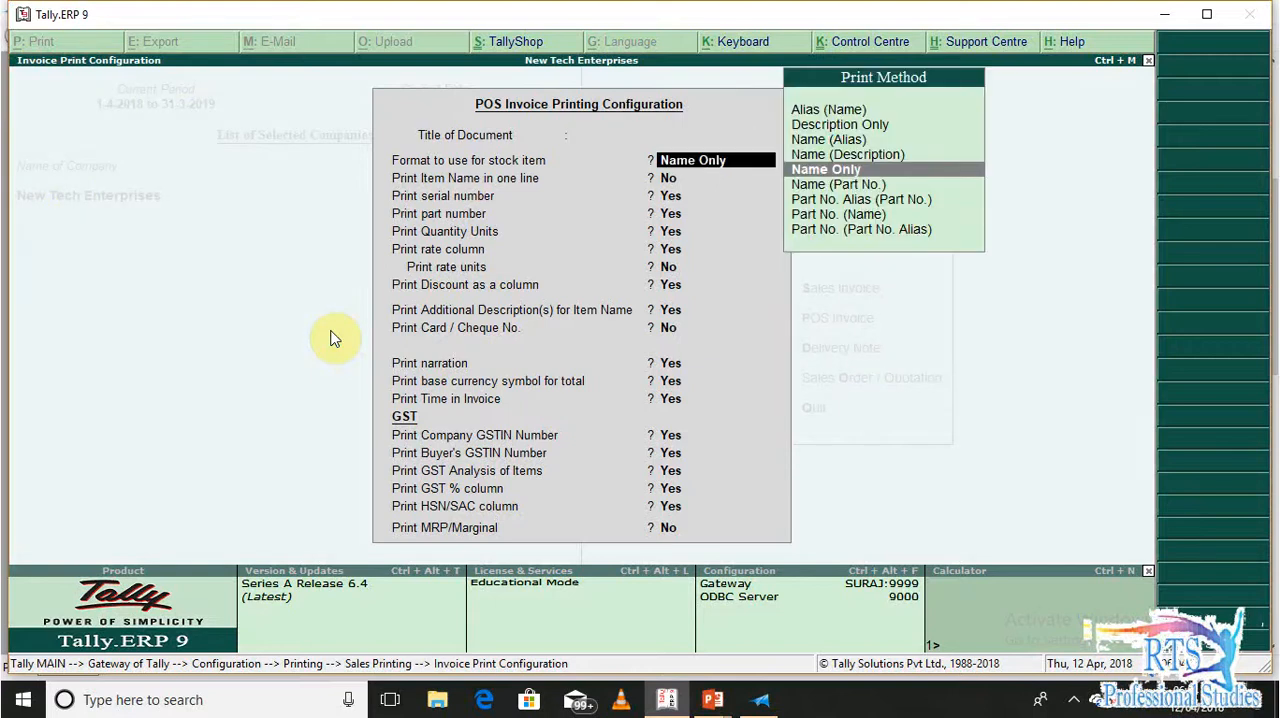
{"action": "key", "text": "Return"}
{"action": "key", "text": "Return"}
{"action": "key", "text": "Return"}
{"action": "key", "text": "Return"}
{"action": "key", "text": "Return"}
{"action": "key", "text": "Return"}
{"action": "key", "text": "Return"}
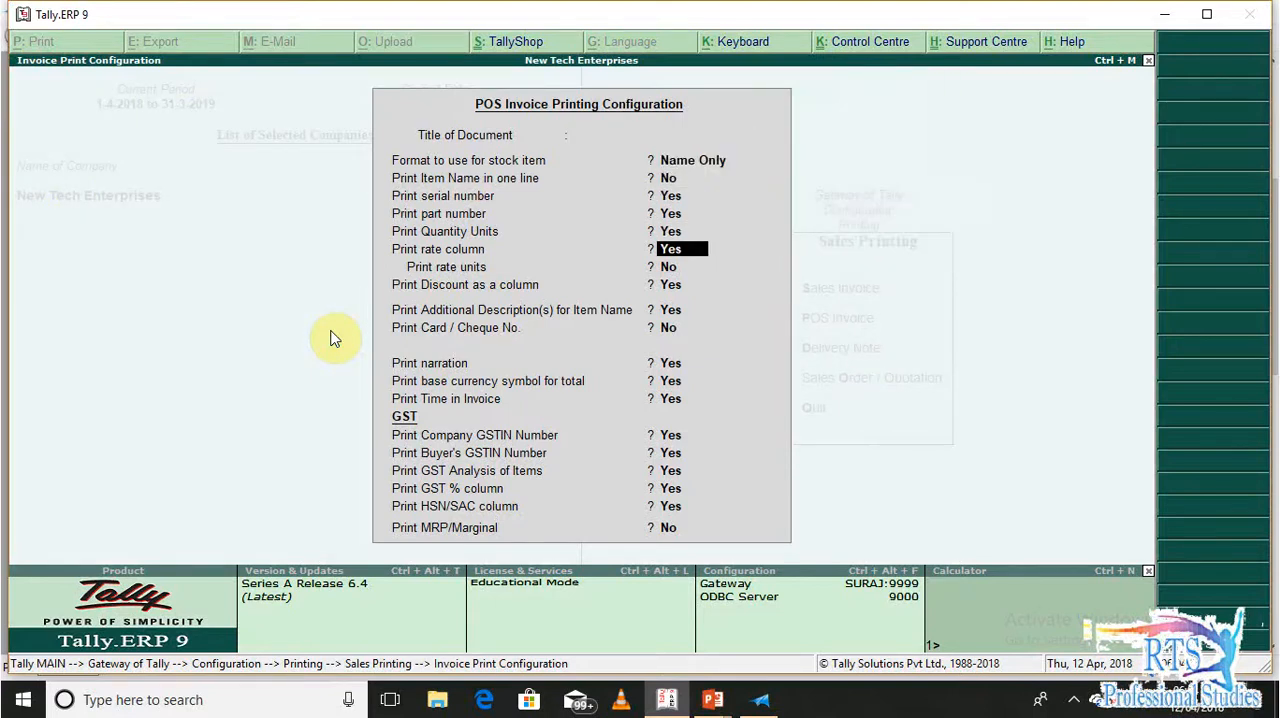
{"action": "key", "text": "Return"}
{"action": "key", "text": "Return"}
{"action": "key", "text": "Return"}
{"action": "key", "text": "Return"}
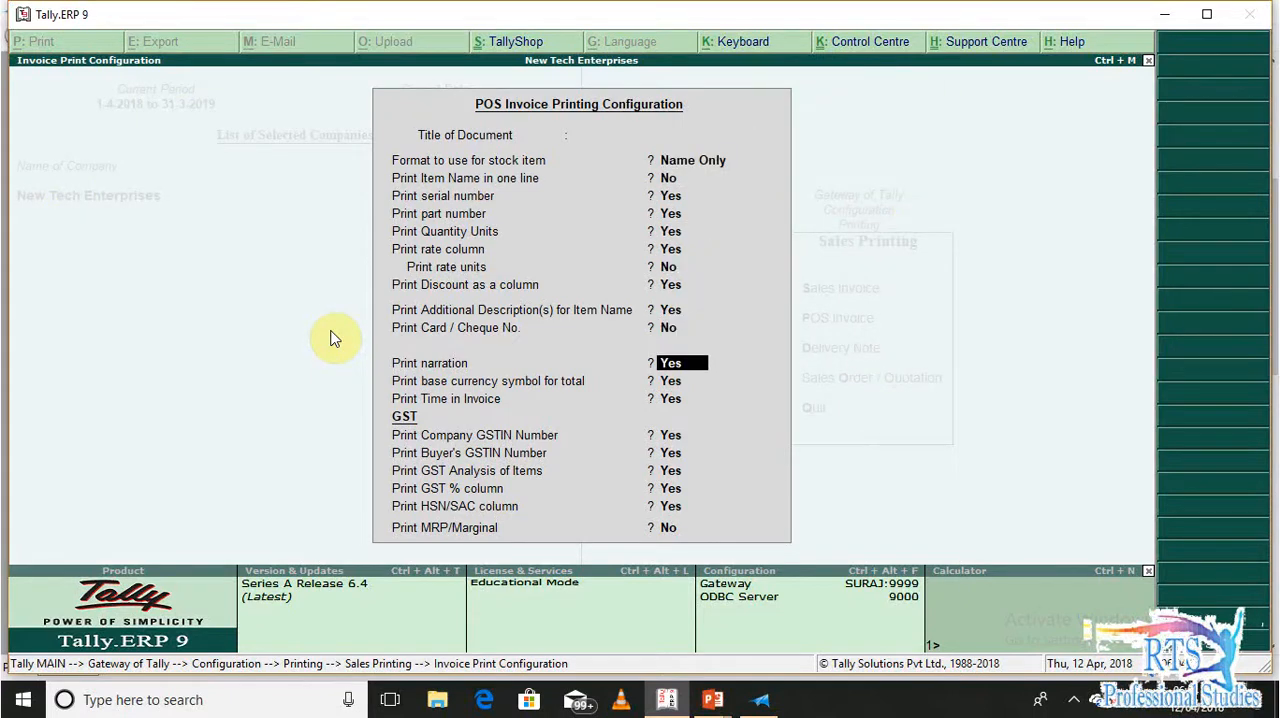
{"action": "key", "text": "Return"}
{"action": "key", "text": "Return"}
{"action": "key", "text": "Return"}
{"action": "key", "text": "Return"}
{"action": "key", "text": "Return"}
{"action": "key", "text": "Return"}
{"action": "key", "text": "Return"}
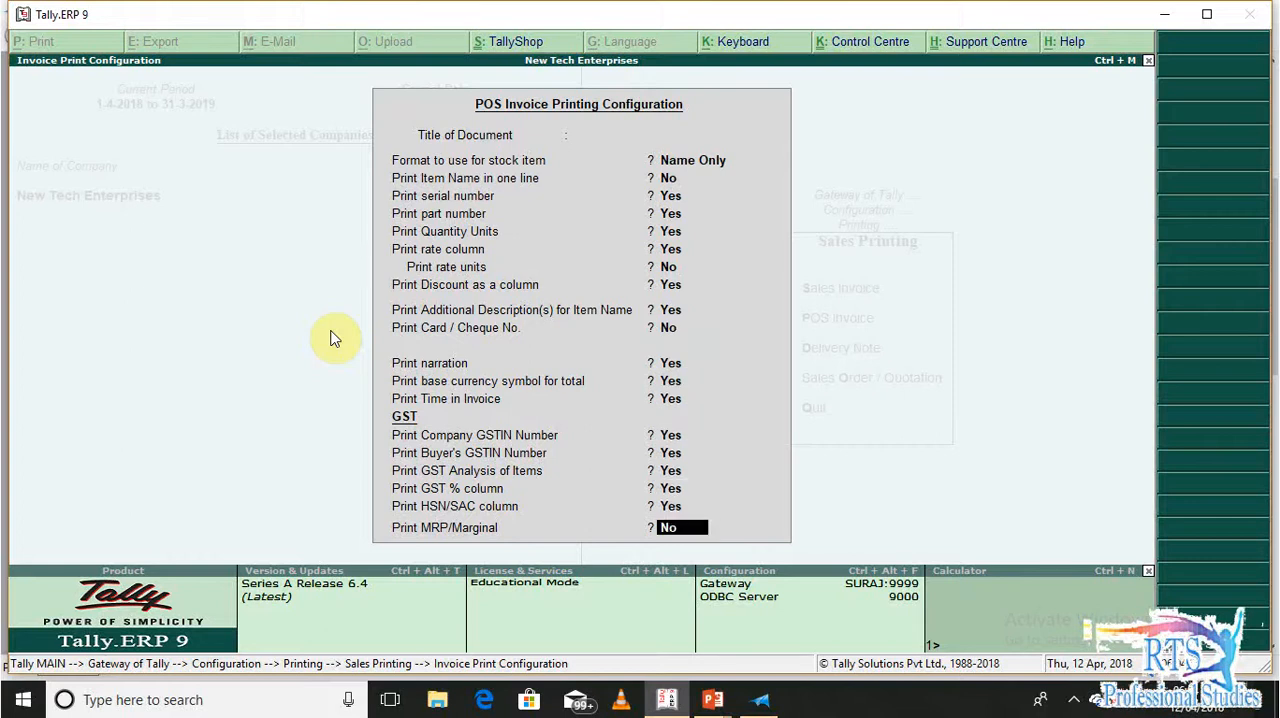
{"action": "key", "text": "Escape"}
{"action": "key", "text": "Escape"}
{"action": "key", "text": "Escape"}
{"action": "key", "text": "Escape"}
{"action": "key", "text": "Escape"}
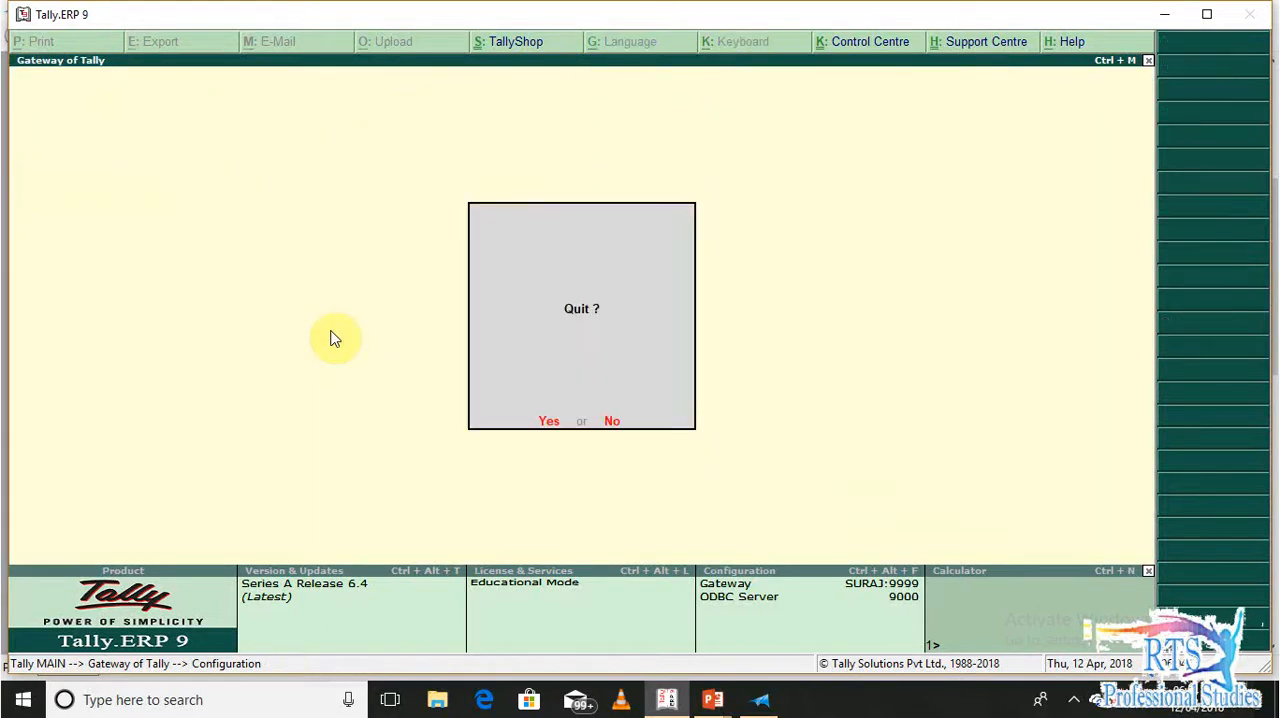
Start a voucher of the Tax Invoice/POS Invoice sales type dated 1-Apr-2018, with the party account Not Applicable
{"action": "key", "text": "v"}
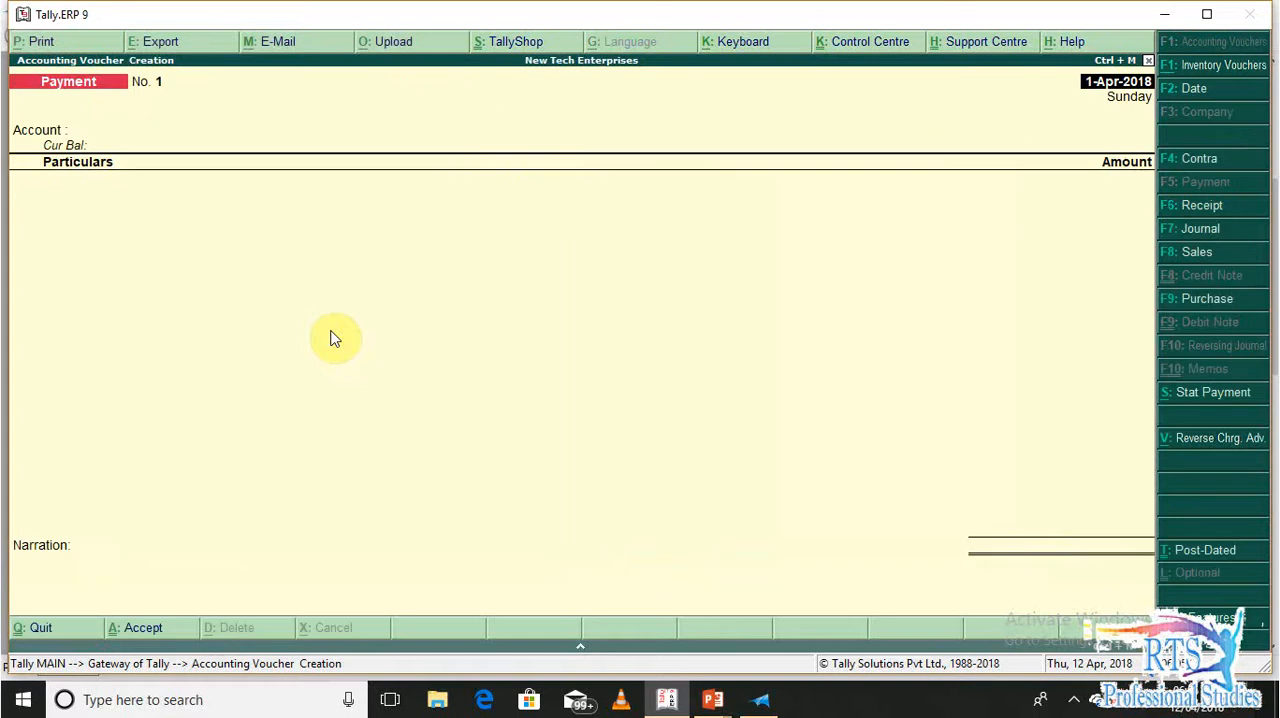
{"action": "key", "text": "F8"}
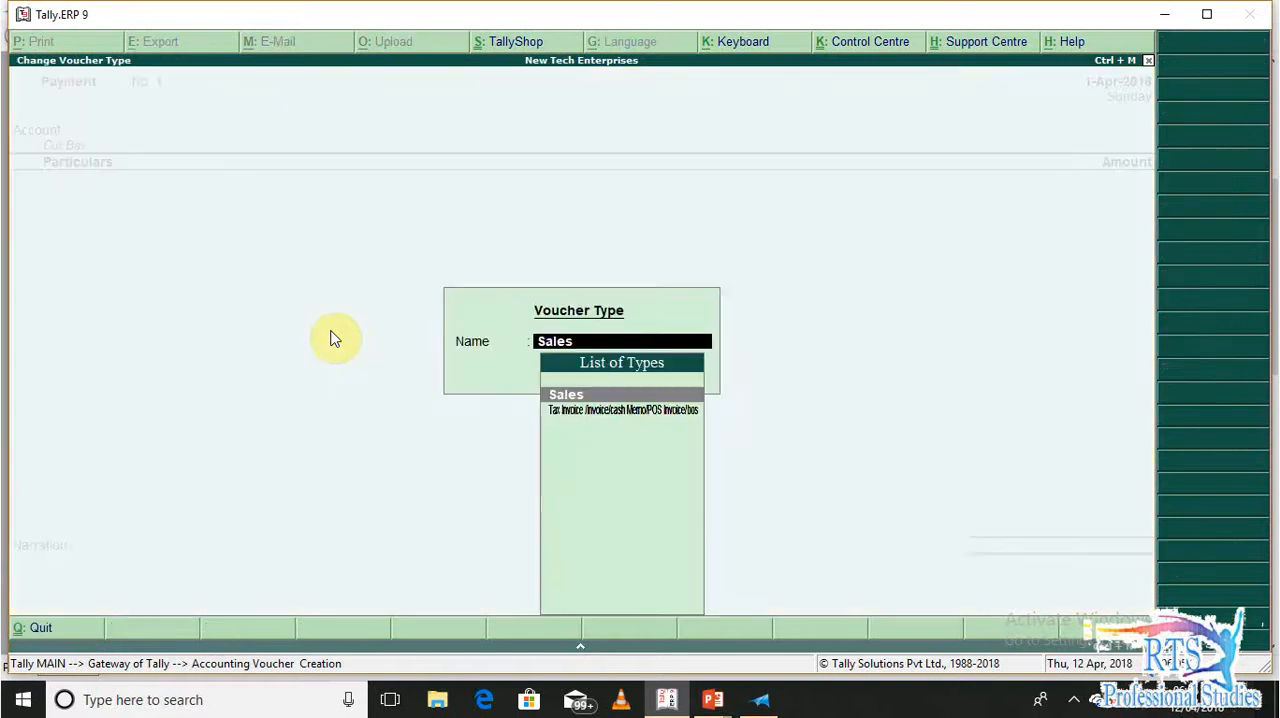
{"action": "key", "text": "Return"}
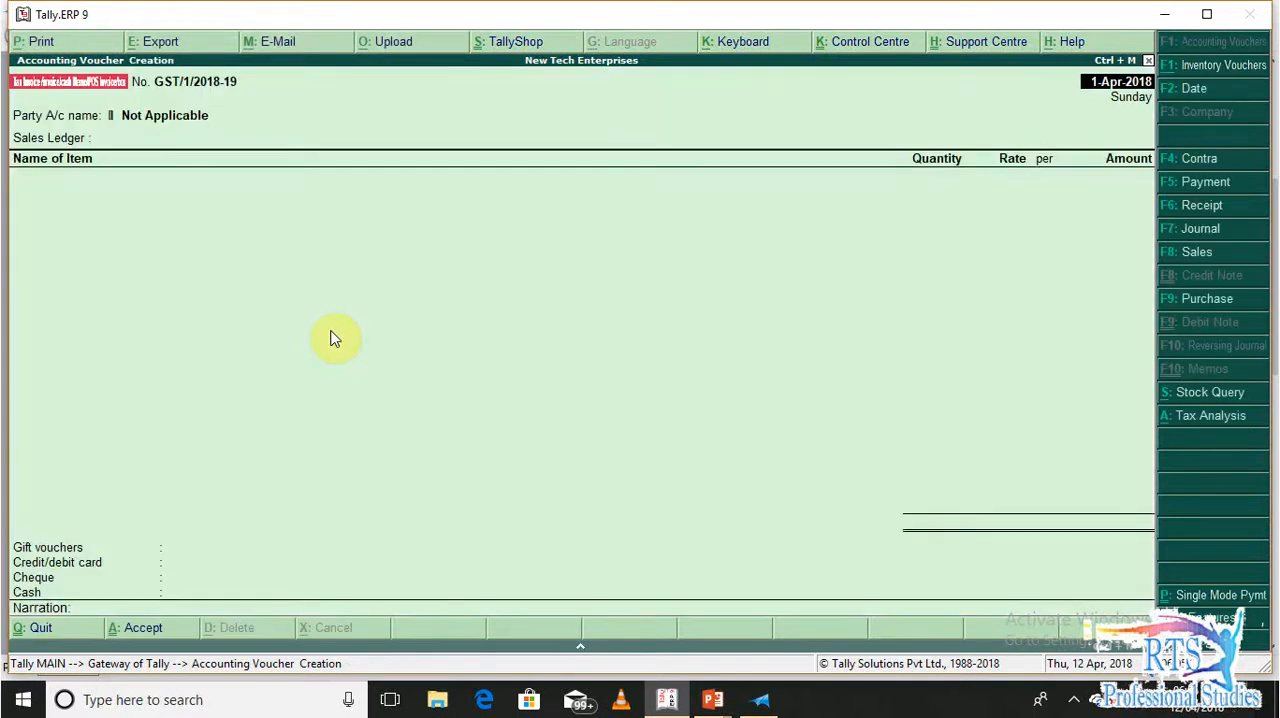
{"action": "key", "text": "Return"}
Enter the customer's full name as the buyer
{"action": "key", "text": "Return"}
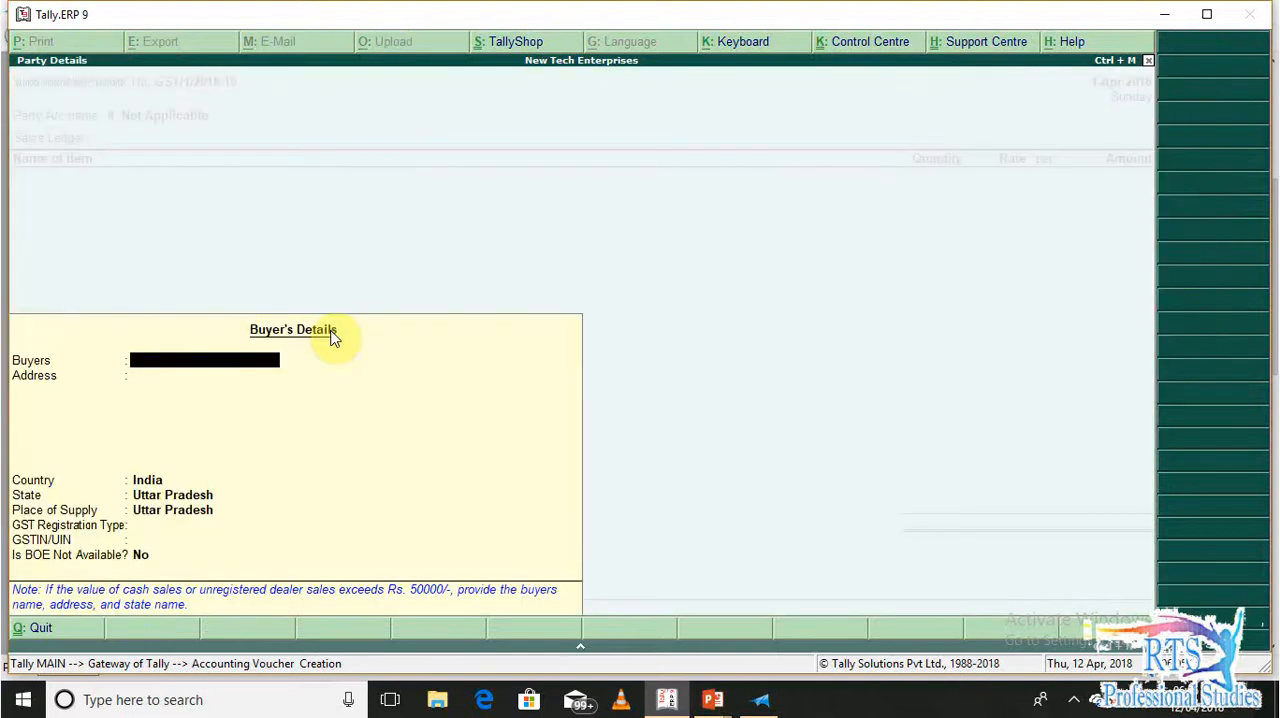
{"action": "type", "text": "Rahul Kumar"}
{"action": "key", "text": "Return"}
Look up the customer's address in the order document and fill in the buyer's address on two lines
{"action": "key", "text": "alt+Tab"}
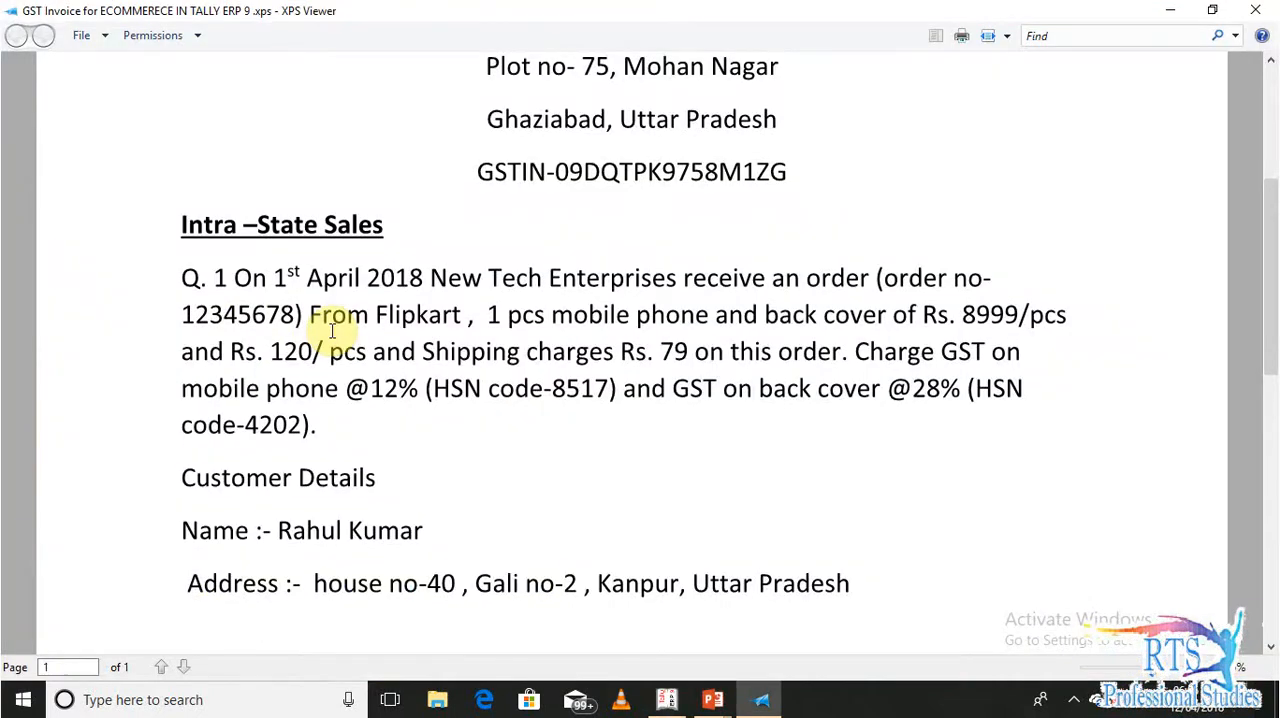
{"action": "type", "text": "House No-40, Gali No"}
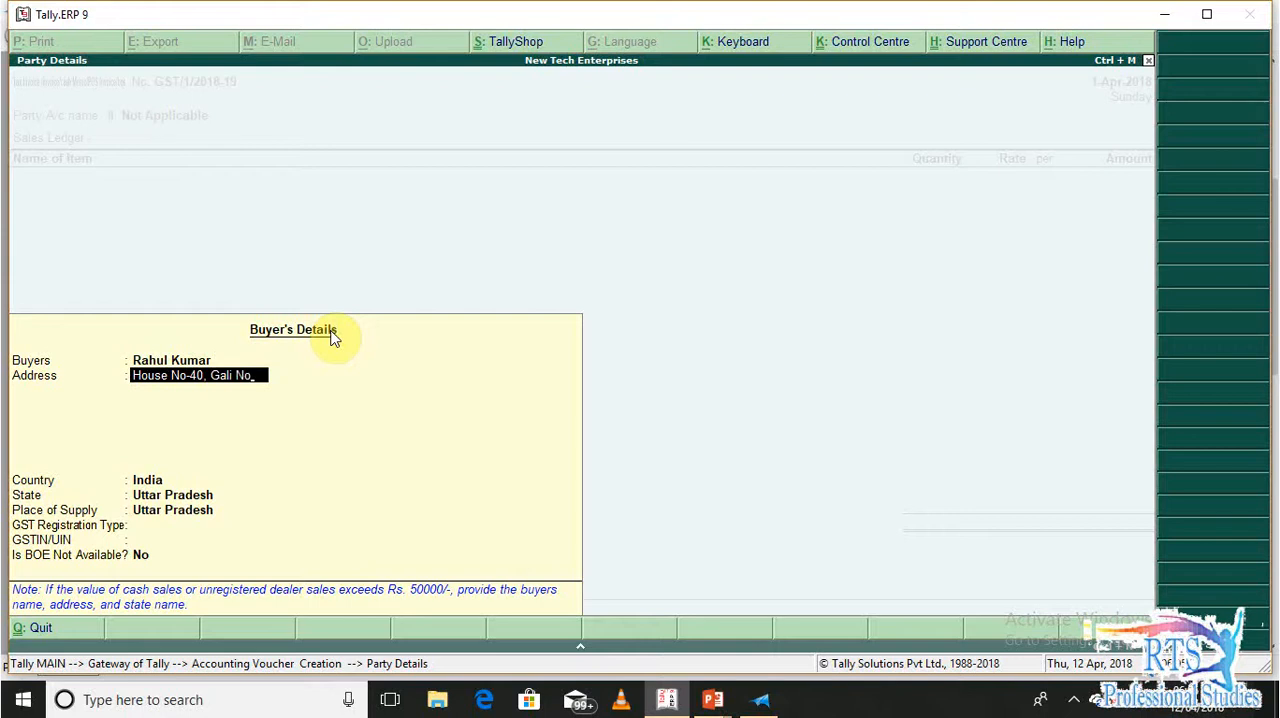
{"action": "type", "text": "-2"}
{"action": "key", "text": "Return"}
{"action": "type", "text": "Kanpur U"}
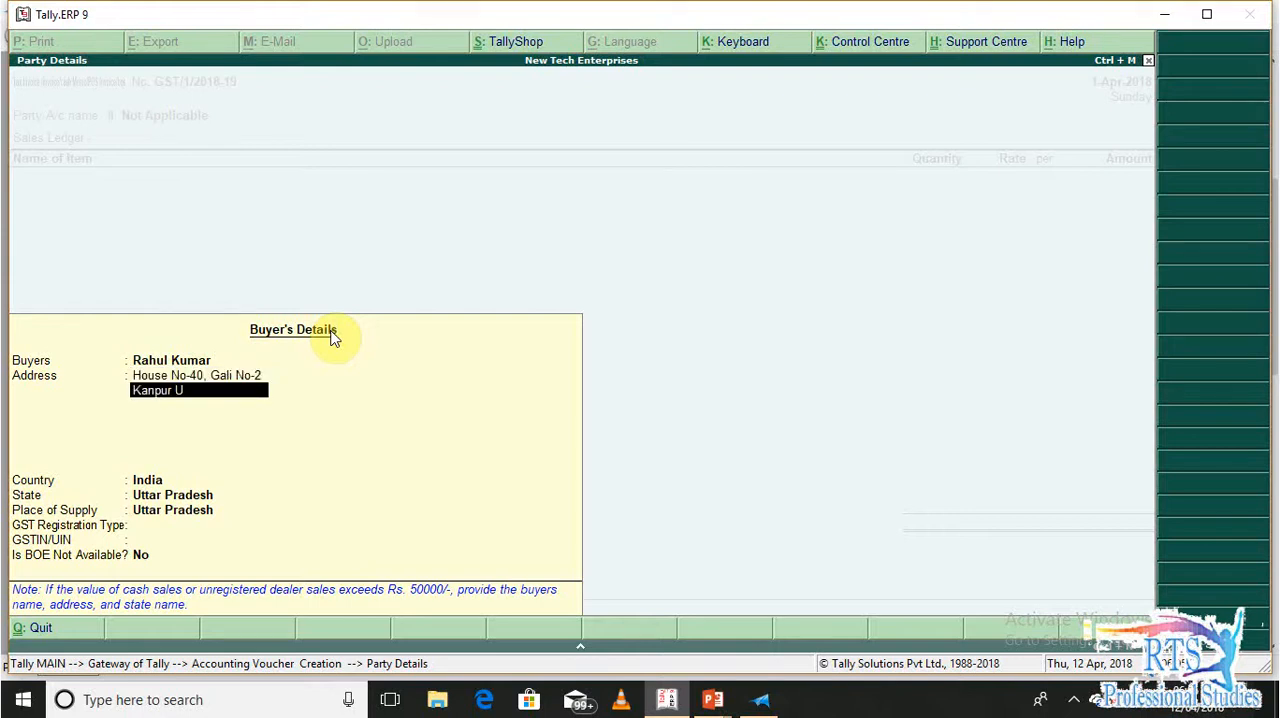
{"action": "type", "text": "ttar Pradesh"}
{"action": "key", "text": "Return"}
Accept India and Uttar Pradesh as country, state and place of supply, set the GST registration type to Consumer, and finish the buyer's details
{"action": "key", "text": "Return"}
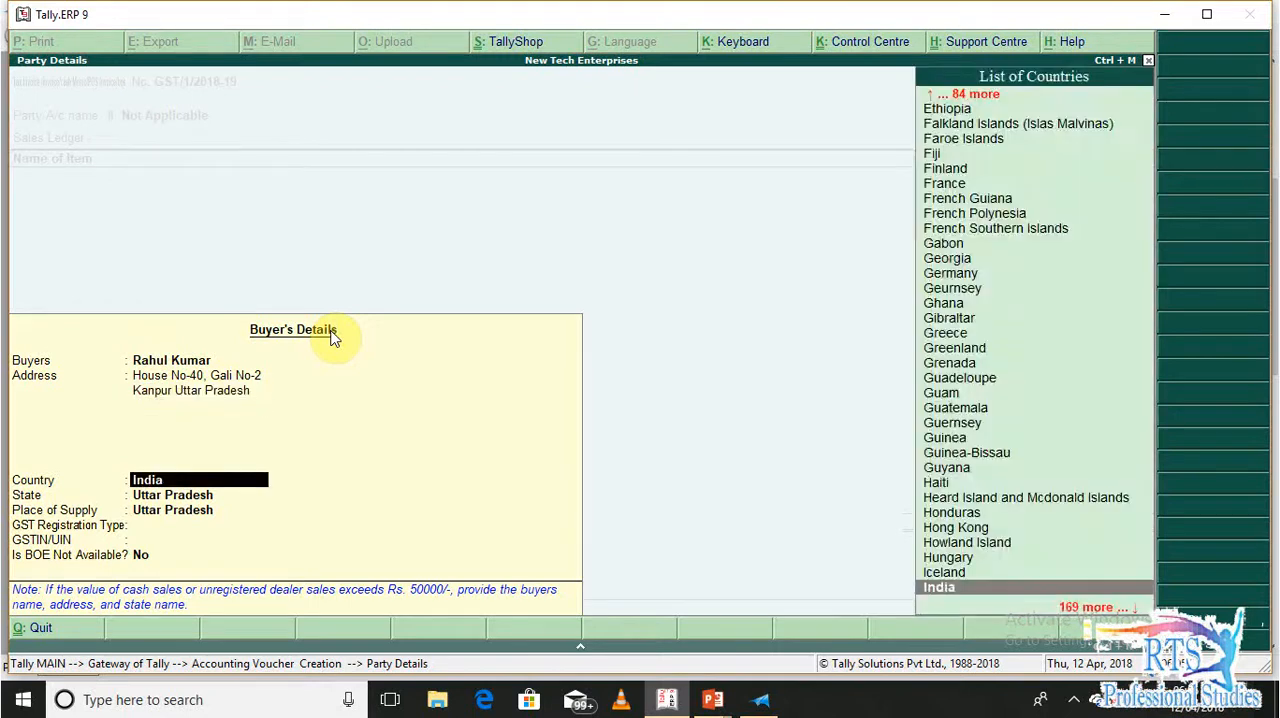
{"action": "key", "text": "Return"}
{"action": "key", "text": "Return"}
{"action": "key", "text": "Return"}
{"action": "key", "text": "Down"}
{"action": "key", "text": "Down"}
{"action": "key", "text": "Return"}
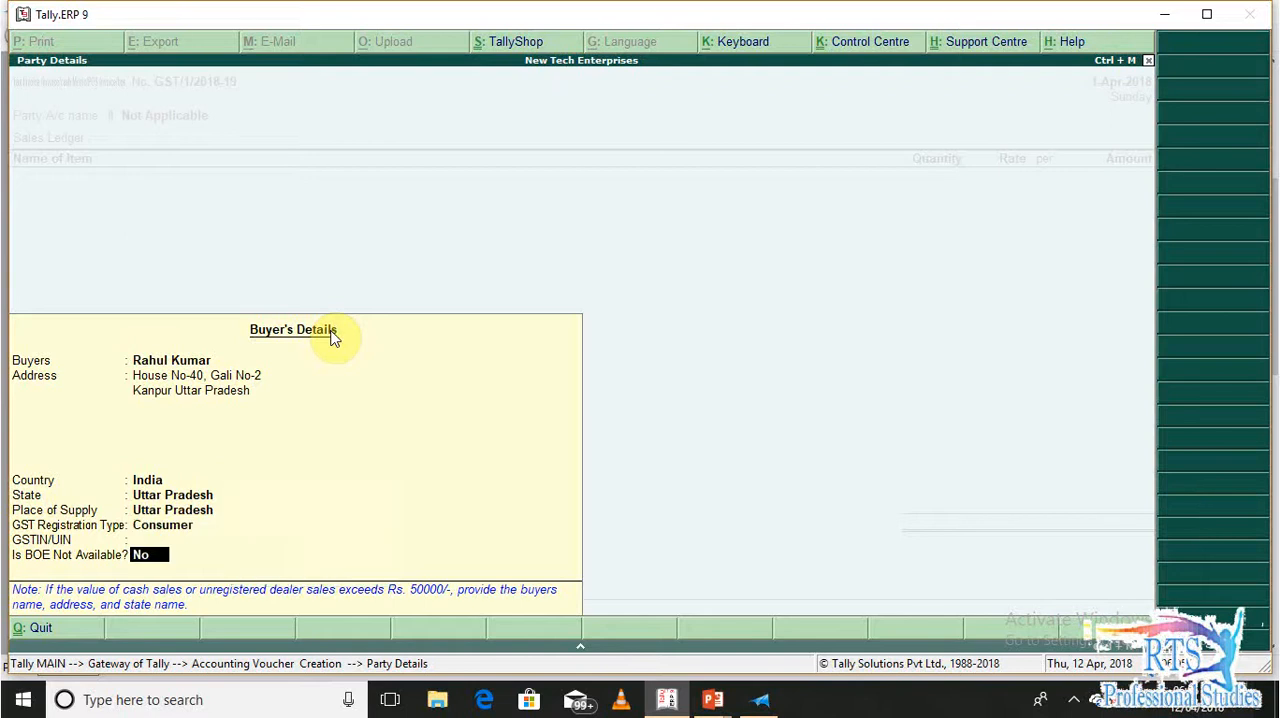
{"action": "key", "text": "Return"}
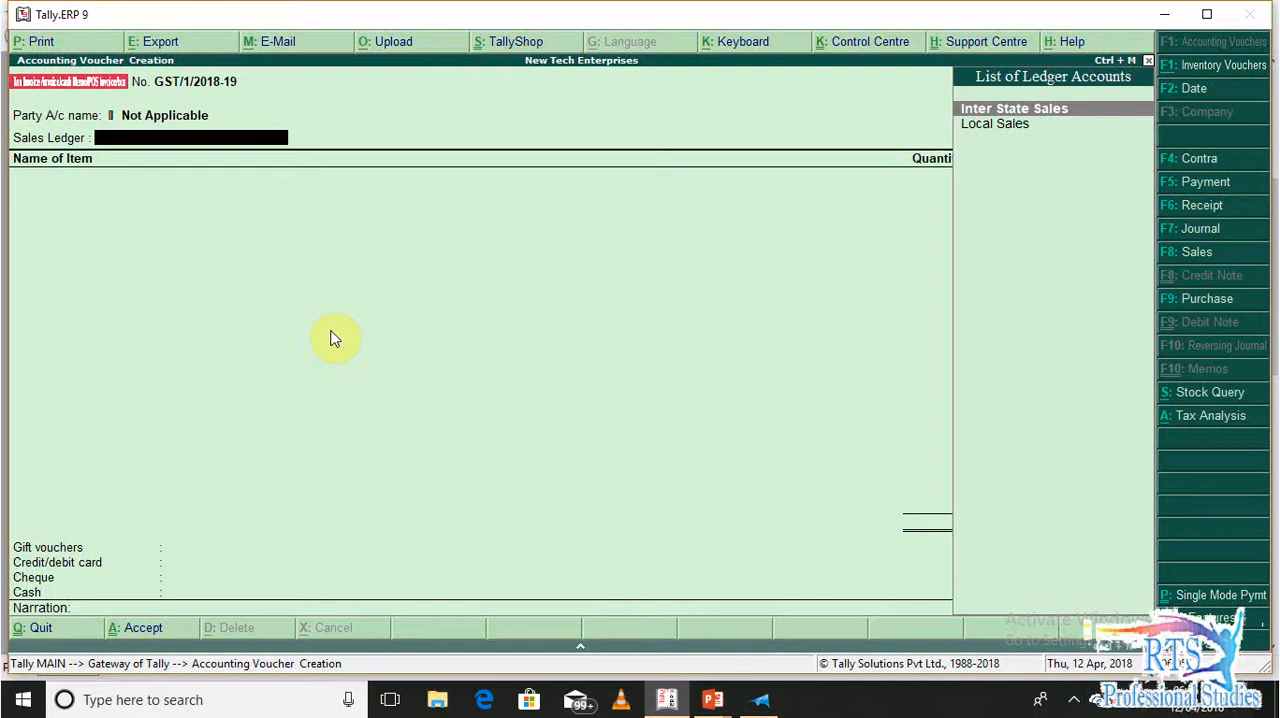
Choose the Local Sales ledger and classify the transaction as Sales Taxable
{"action": "key", "text": "Down"}
{"action": "key", "text": "Return"}
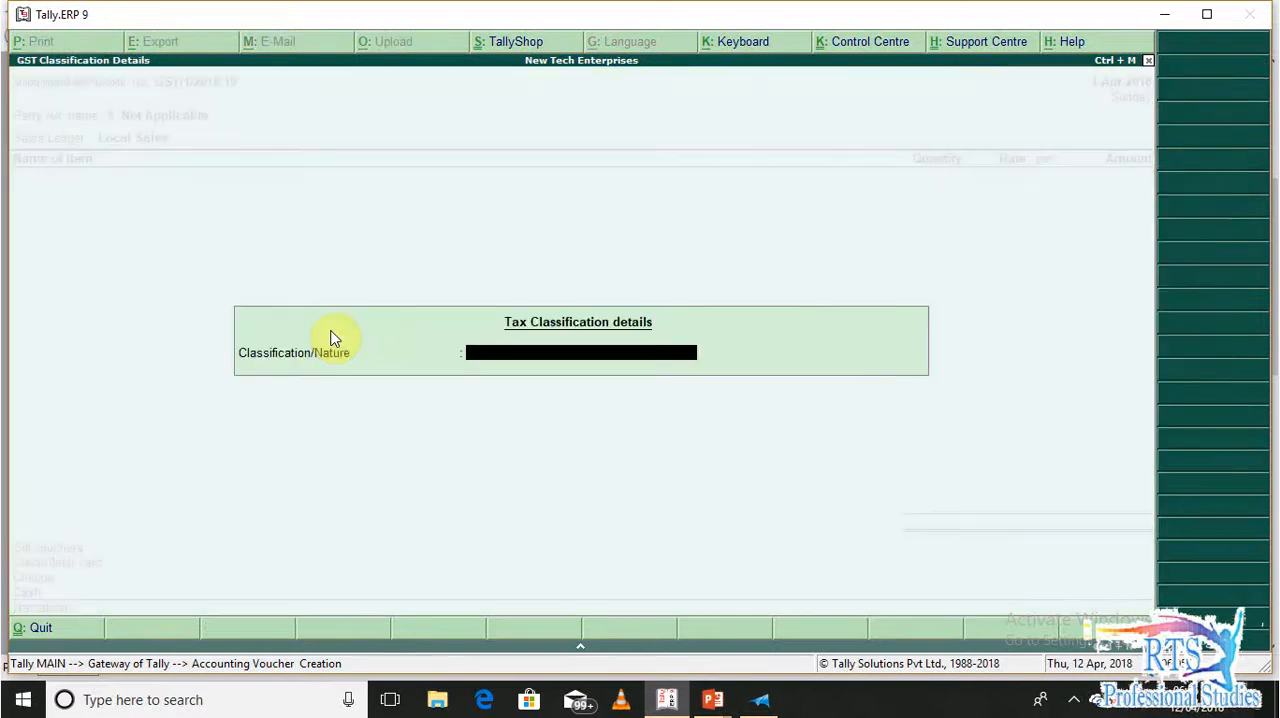
{"action": "type", "text": "Sales"}
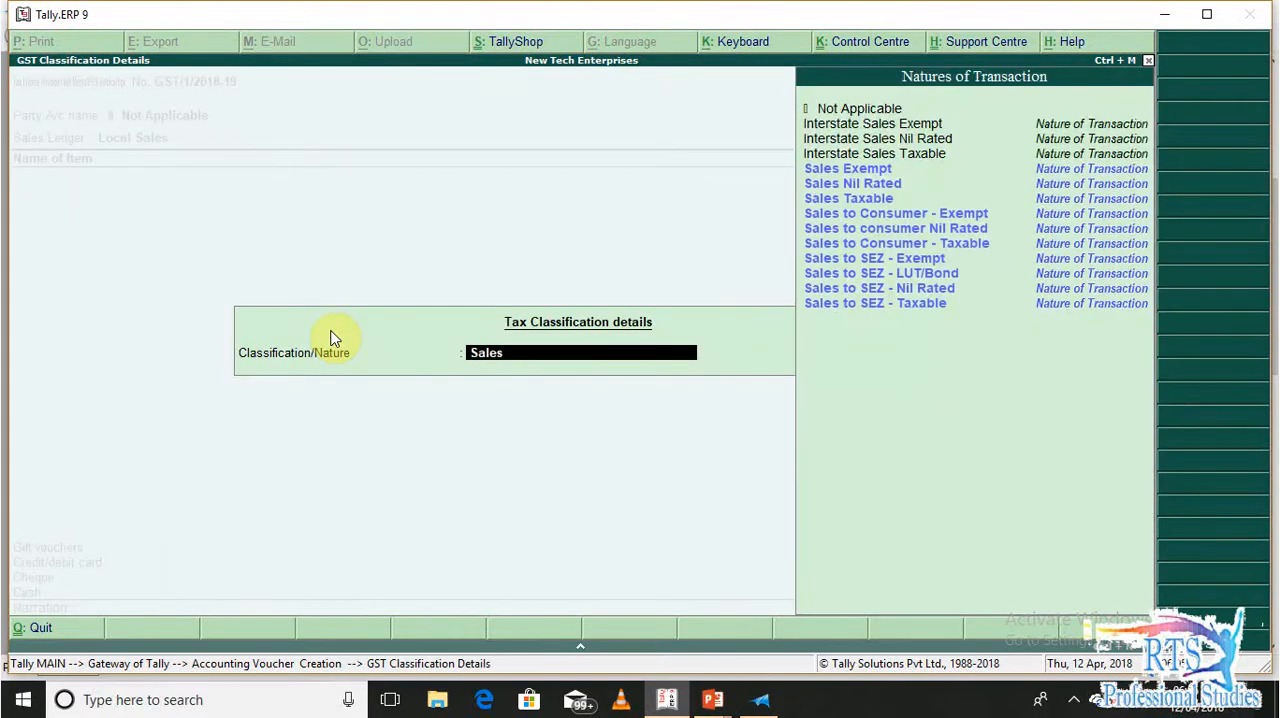
{"action": "key", "text": "Down"}
{"action": "key", "text": "Down"}
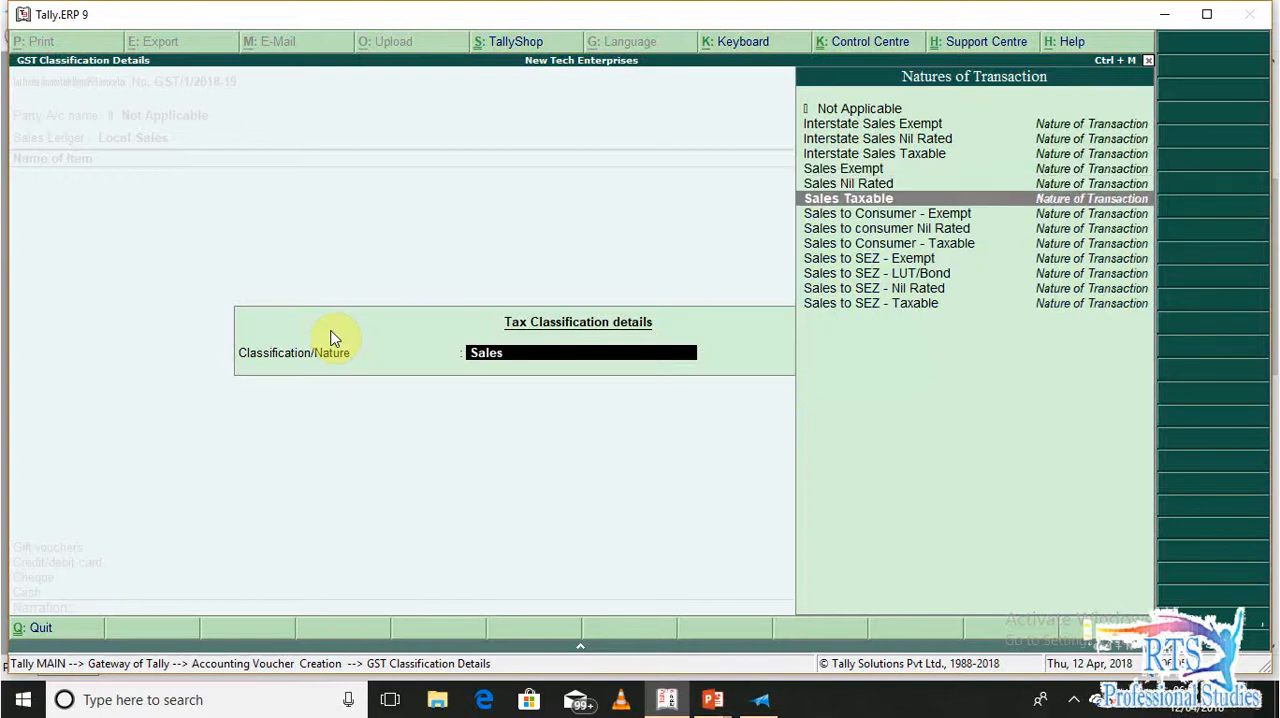
{"action": "key", "text": "Return"}
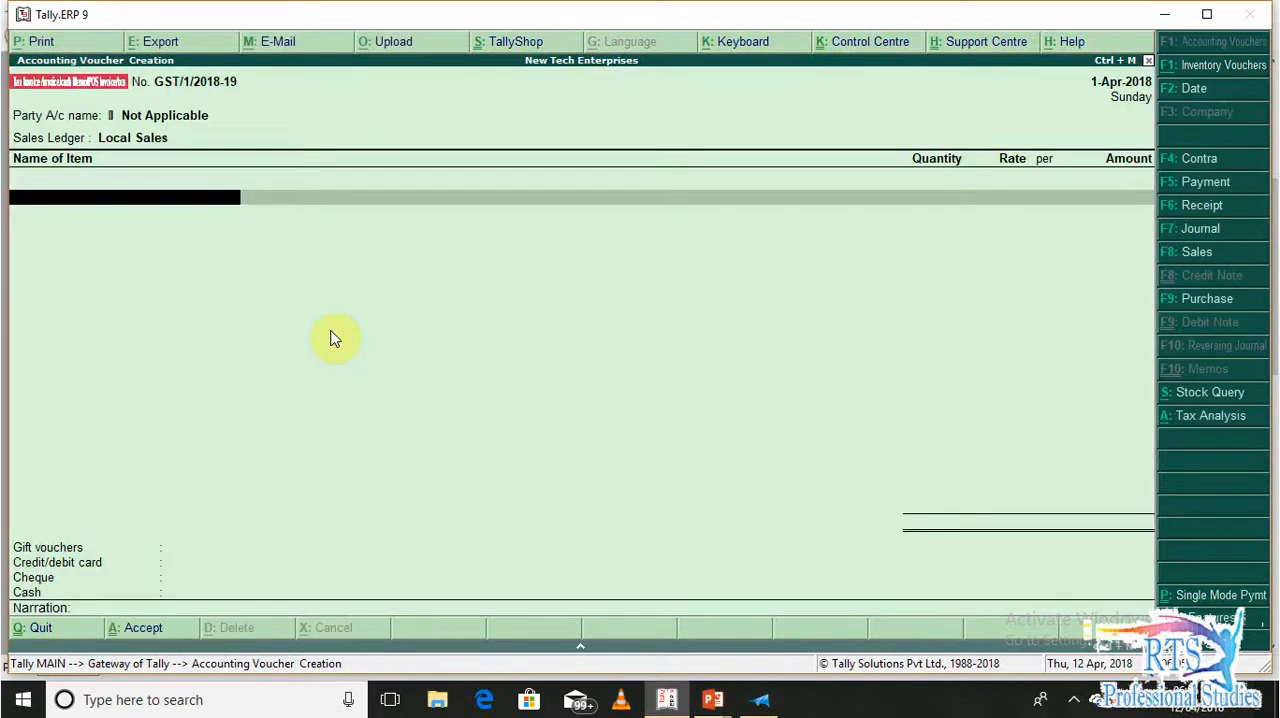
Add the Mobile Phone stock item to the voucher with a quantity of 1 PCS
{"action": "type", "text": "M"}
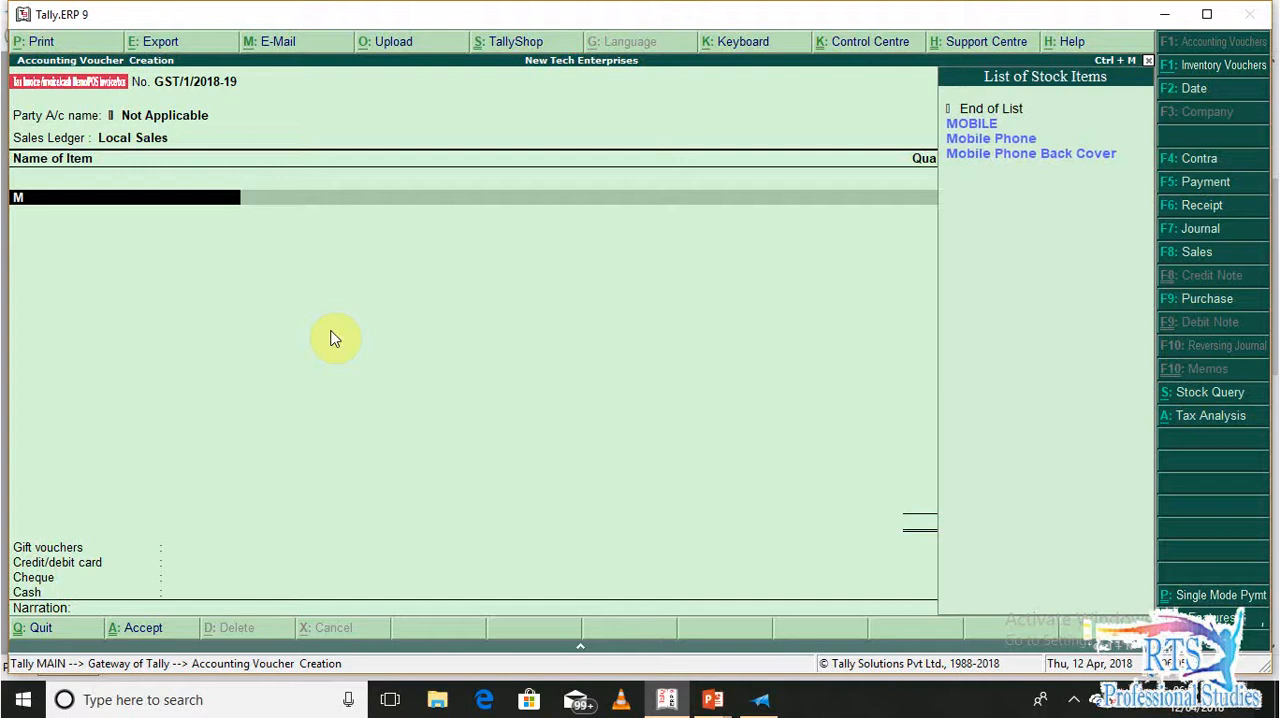
{"action": "key", "text": "Down"}
{"action": "key", "text": "Return"}
{"action": "key", "text": "Return"}
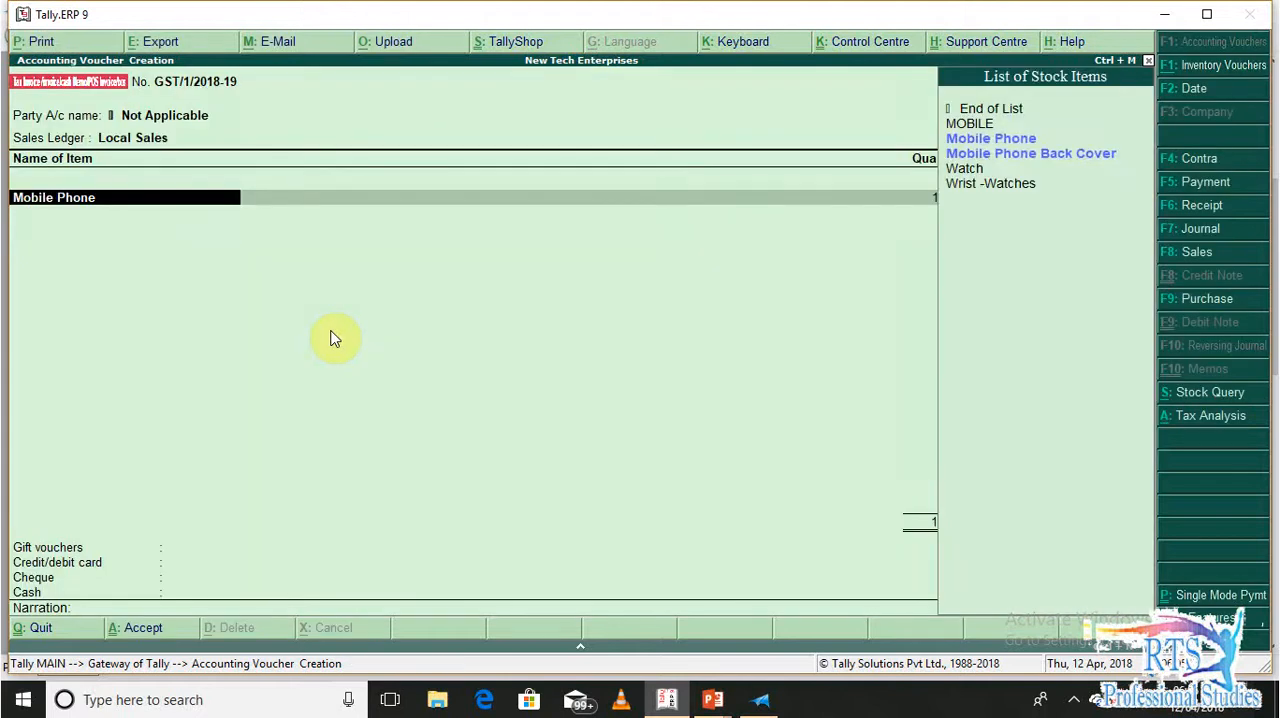
Open the Mobile Phone stock item for alteration, keep GST applicable and enable setting its GST details
{"action": "left_click", "coordinate": [334, 339]}
{"action": "key", "text": "ctrl+Return"}
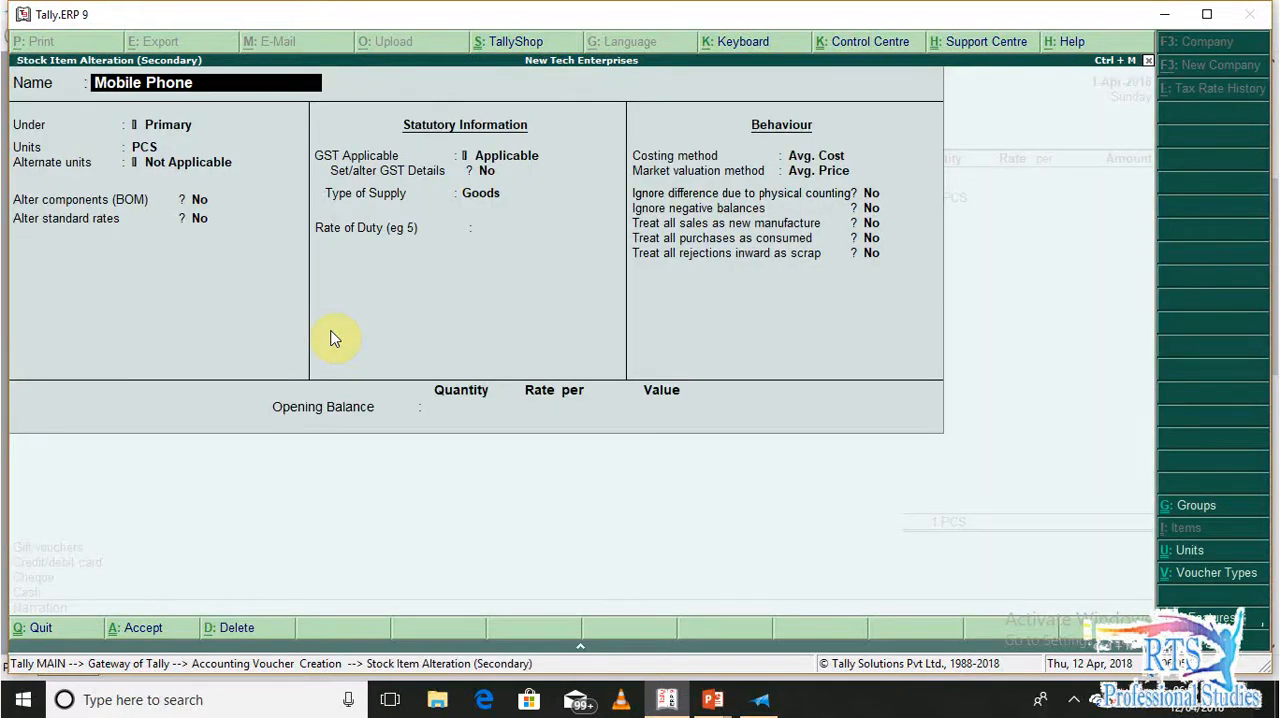
{"action": "key", "text": "Return"}
{"action": "key", "text": "Return"}
{"action": "key", "text": "Return"}
{"action": "key", "text": "Return"}
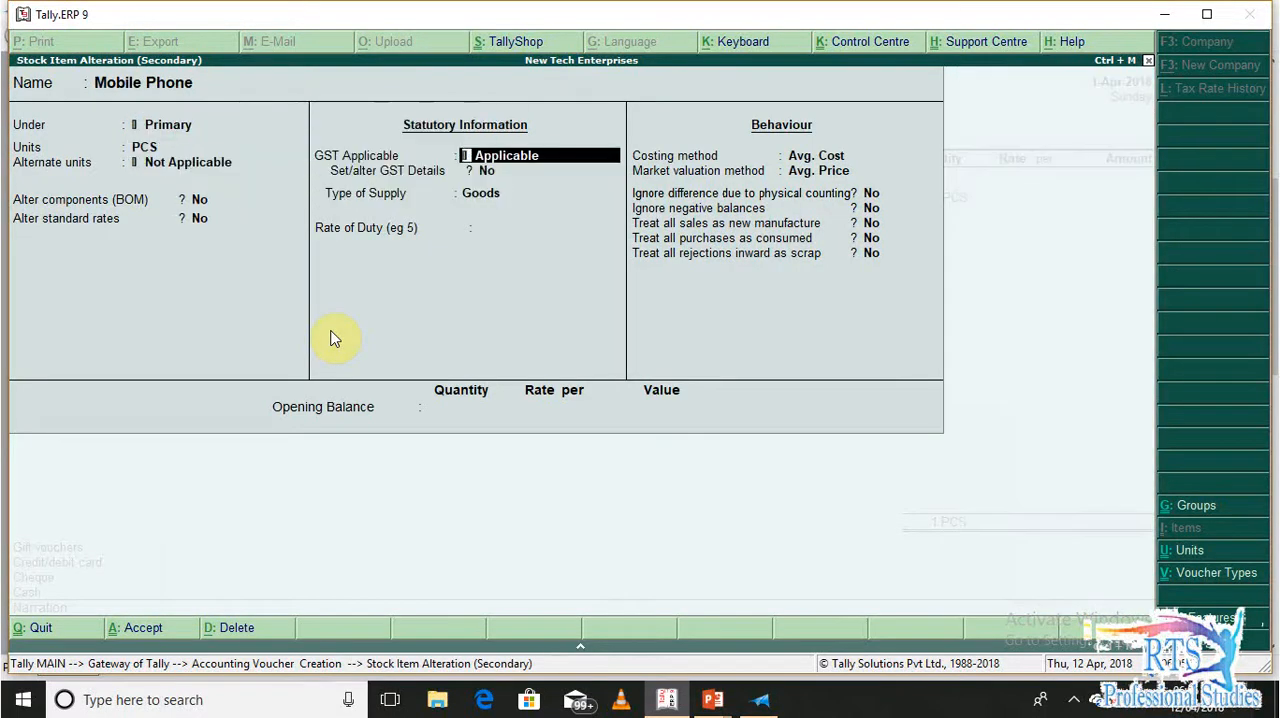
{"action": "key", "text": "Return"}
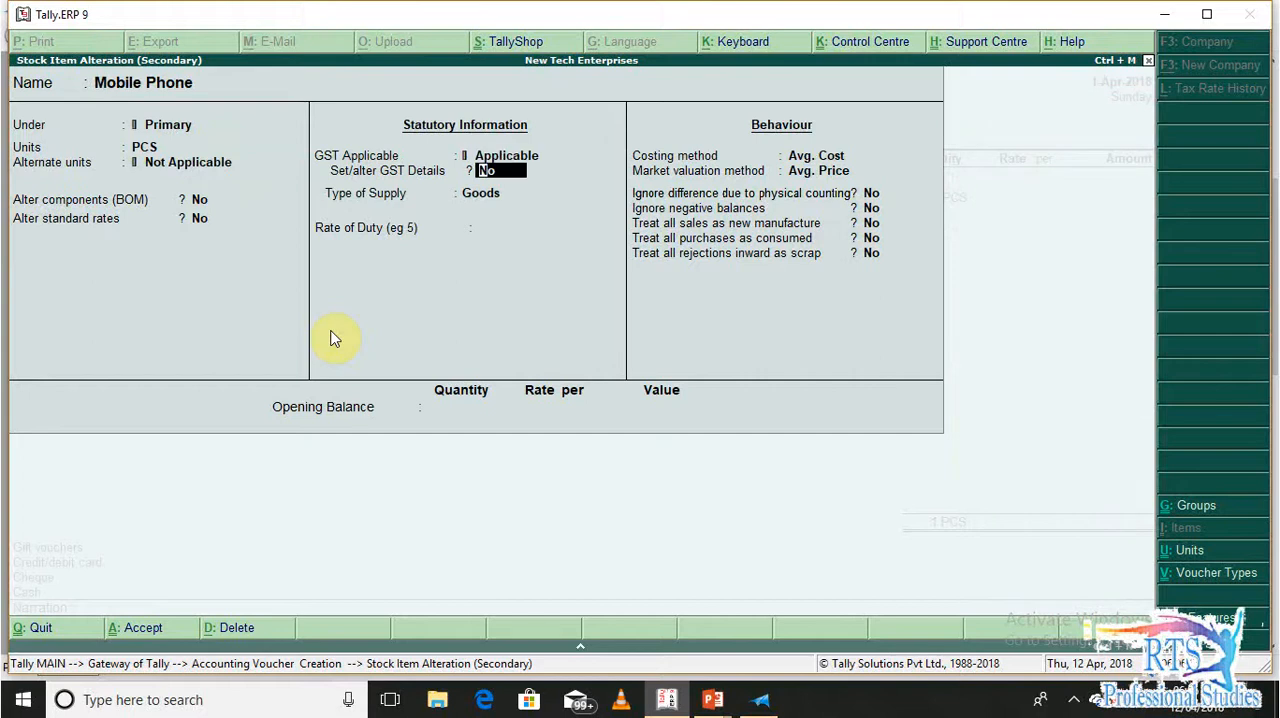
{"action": "key", "text": "y"}
Accept the Mobile Phone's GST details: HSN 8517, taxable on value, 12% integrated, 6% central and 6% state tax
{"action": "key", "text": "Return"}
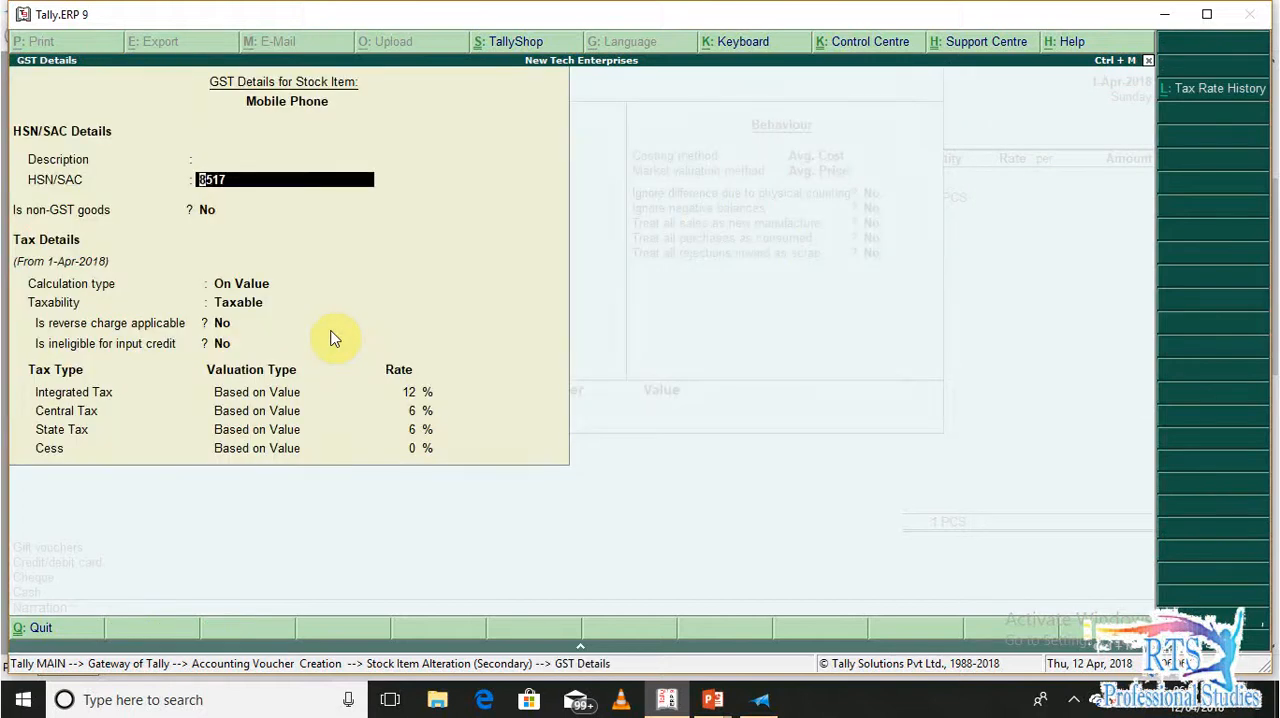
{"action": "key", "text": "Return"}
{"action": "key", "text": "Return"}
{"action": "key", "text": "Return"}
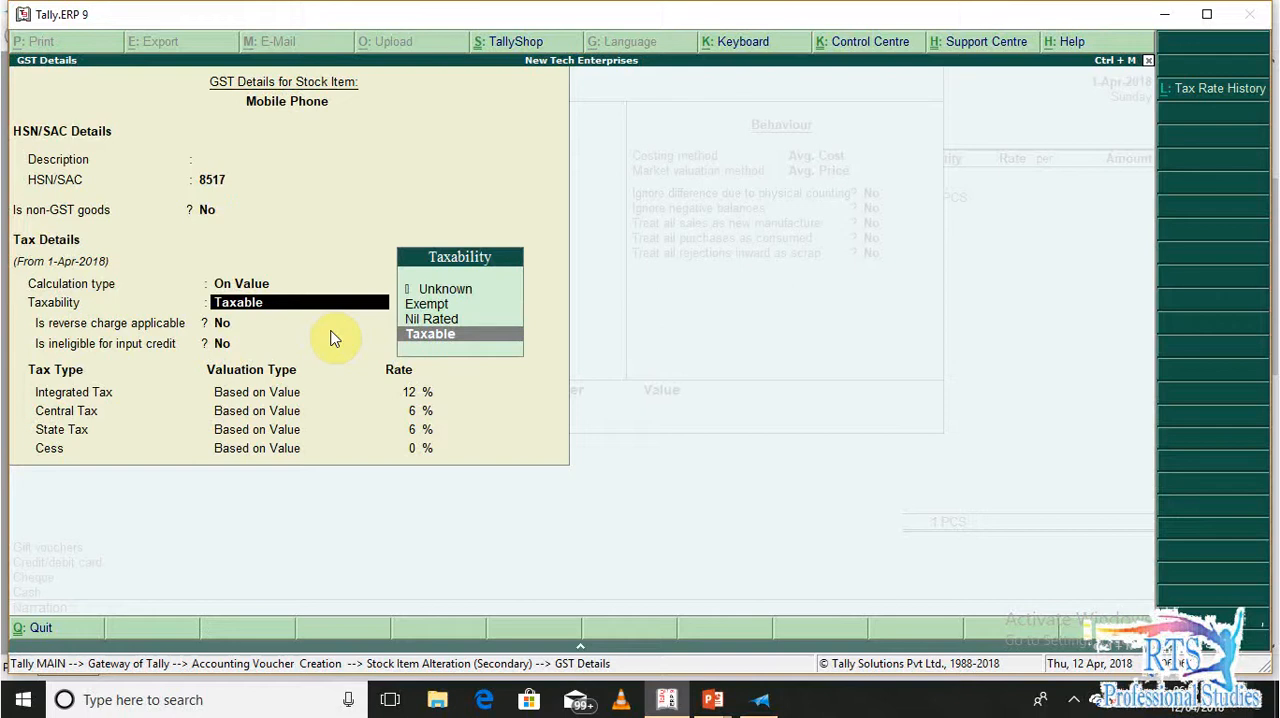
{"action": "key", "text": "Return"}
{"action": "key", "text": "Return"}
{"action": "key", "text": "Return"}
Keep the Mobile Phone's type of supply as Goods with the remaining settings at their defaults, and save the stock item alteration
{"action": "key", "text": "Return"}
{"action": "key", "text": "Return"}
{"action": "key", "text": "Return"}
{"action": "key", "text": "Return"}
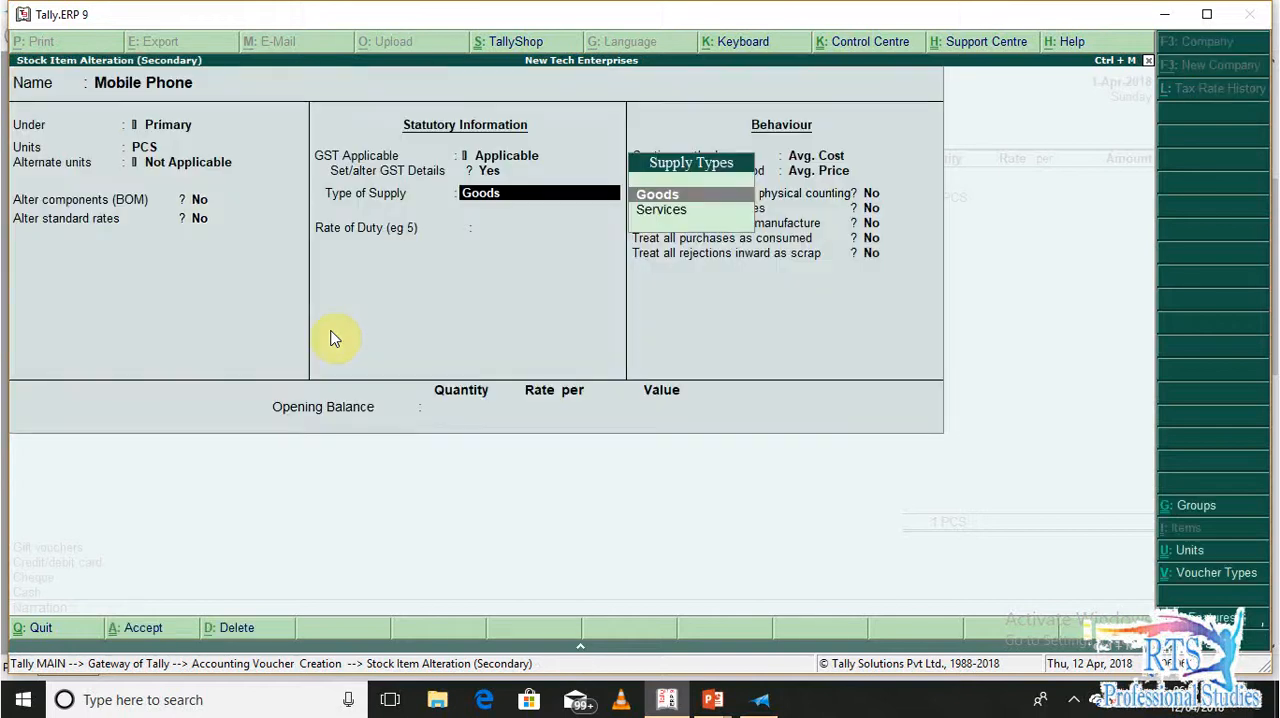
{"action": "key", "text": "Return"}
{"action": "key", "text": "Return"}
{"action": "key", "text": "Return"}
{"action": "key", "text": "Return"}
{"action": "key", "text": "Return"}
{"action": "key", "text": "Return"}
{"action": "key", "text": "Return"}
{"action": "key", "text": "Return"}
{"action": "key", "text": "Return"}
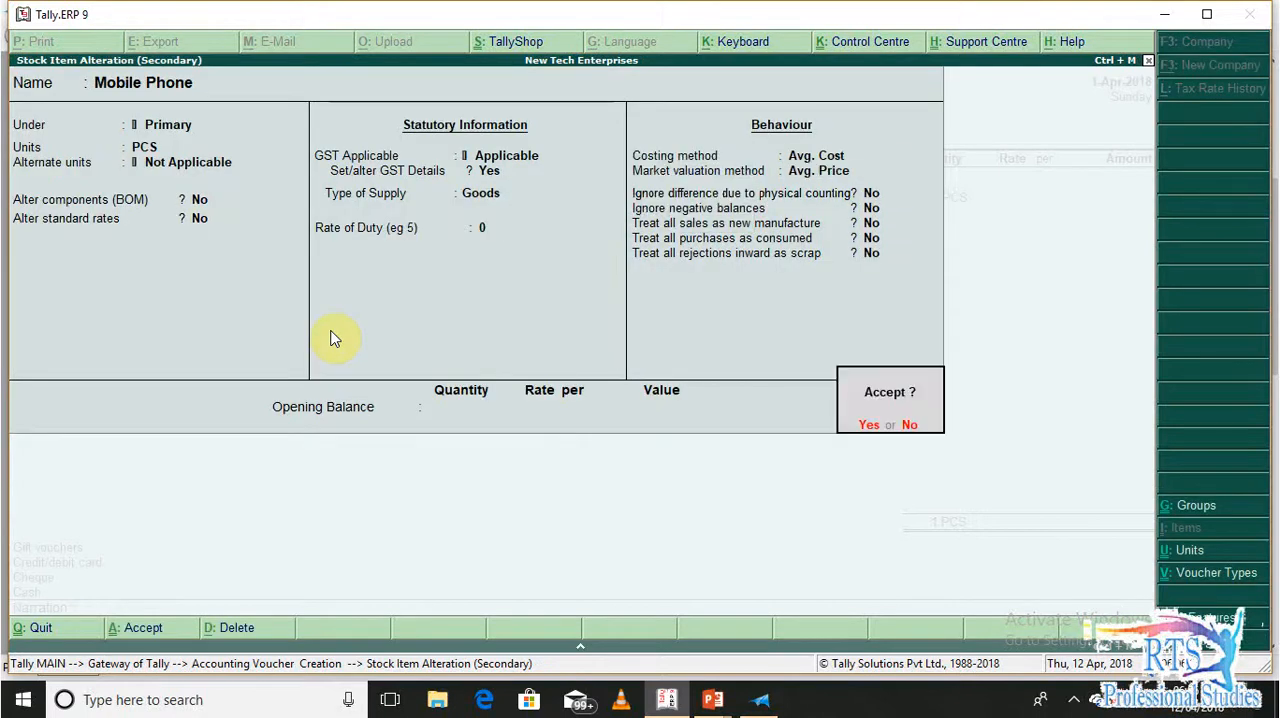
{"action": "key", "text": "Return"}
{"action": "key", "text": "Return"}
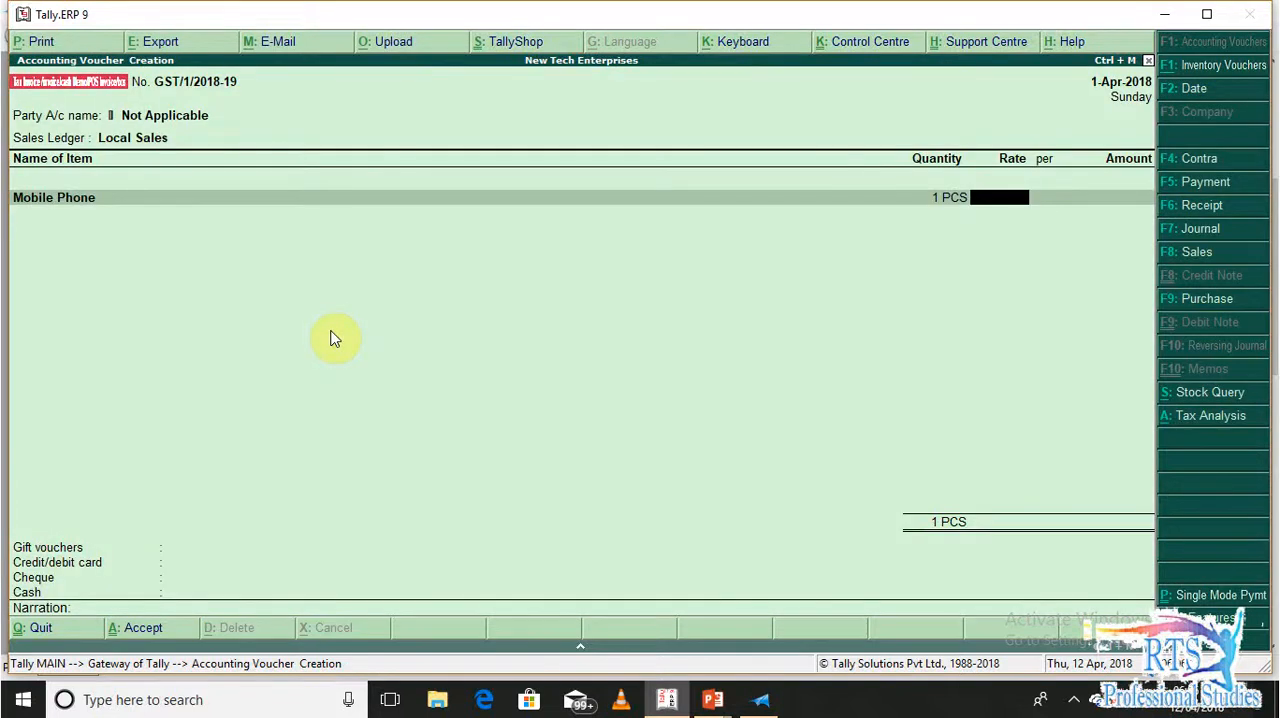
Check the order document for the mobile phone's price and set its rate to 8,999 per PCS
{"action": "key", "text": "alt+Tab"}
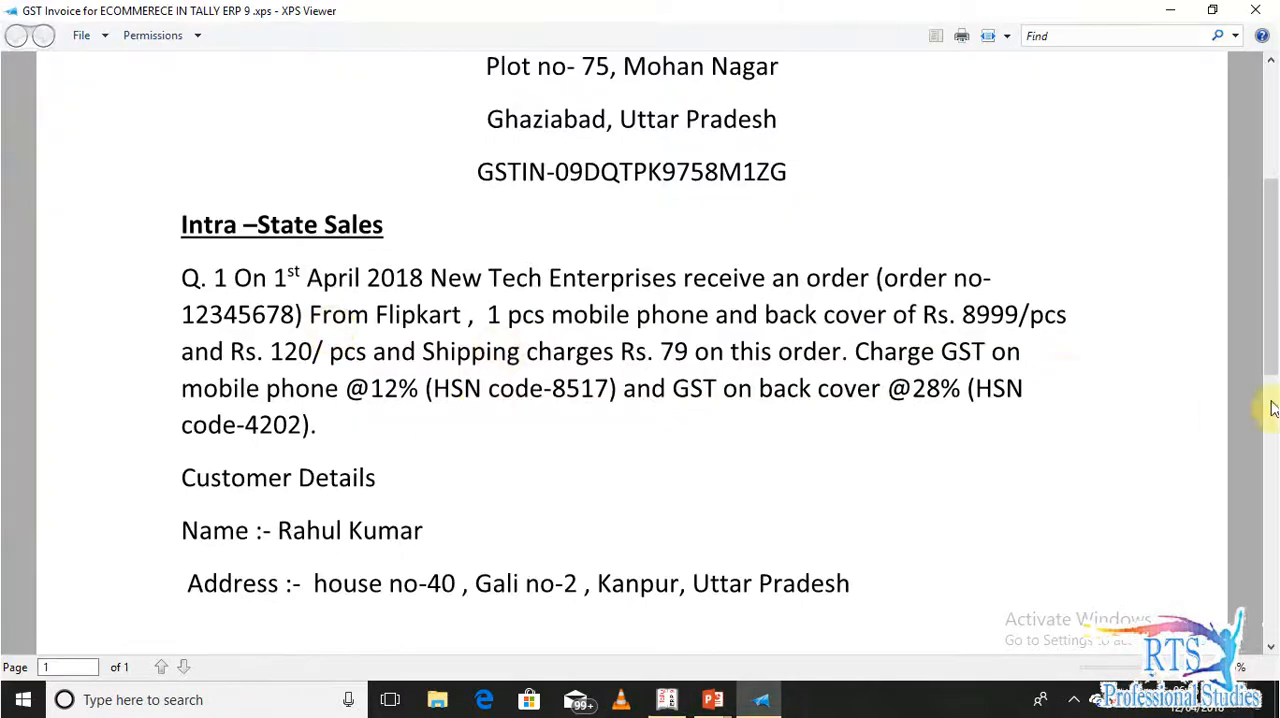
{"action": "key", "text": "alt+Tab"}
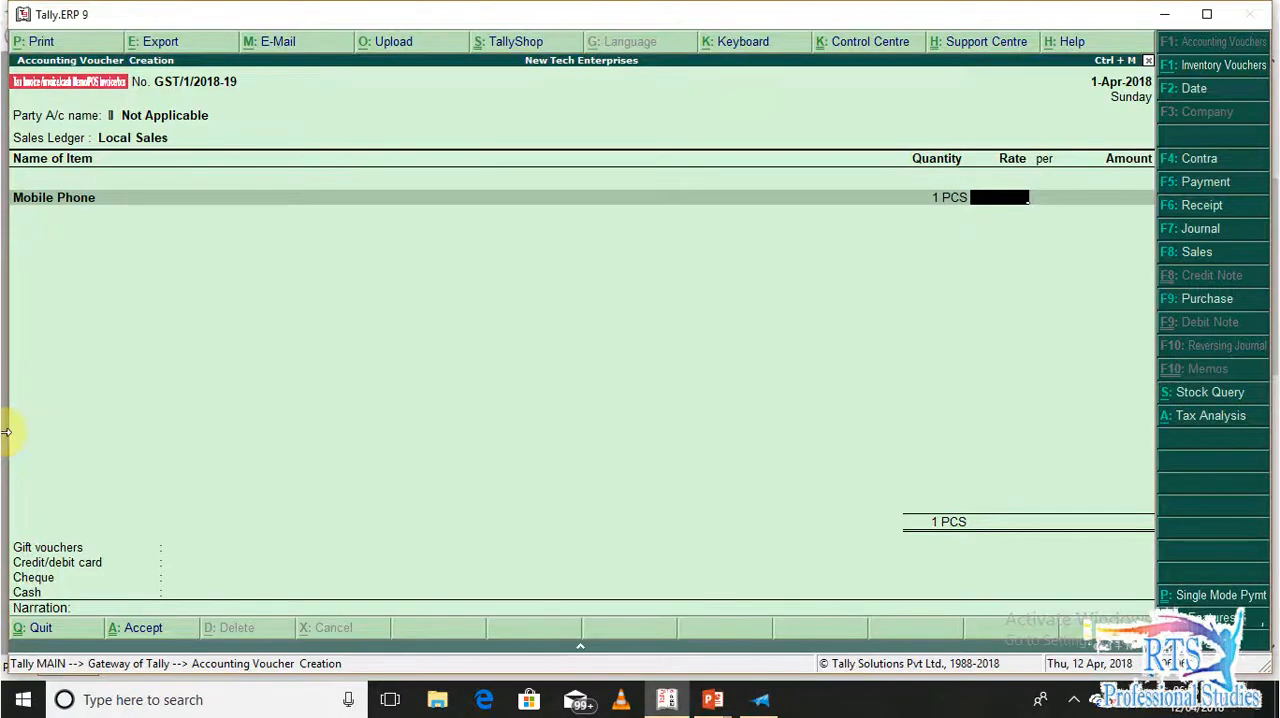
{"action": "type", "text": "8999"}
{"action": "key", "text": "Return"}
{"action": "key", "text": "Return"}
{"action": "key", "text": "Return"}
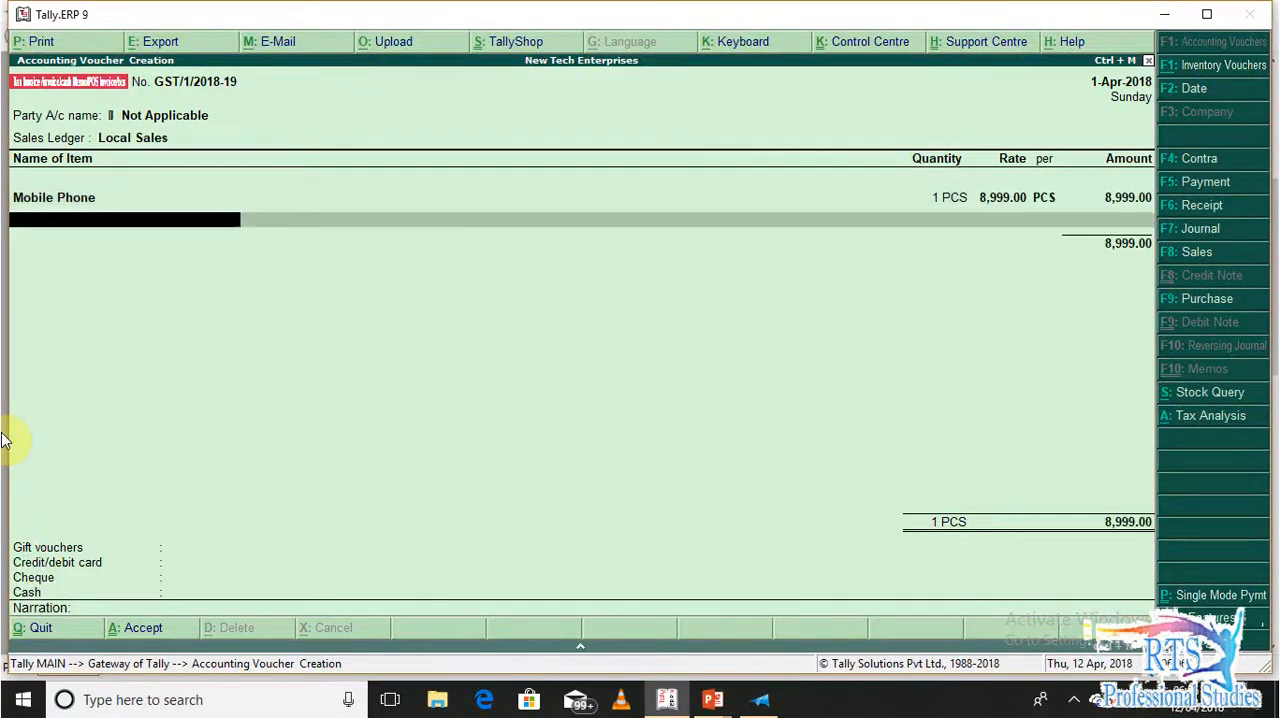
Add the Mobile Phone Back Cover item to the voucher with no description and a quantity of 1 PCS
{"action": "type", "text": "Ba"}
{"action": "key", "text": "Down"}
{"action": "key", "text": "Down"}
{"action": "key", "text": "Return"}
{"action": "key", "text": "Return"}
{"action": "type", "text": "1 PCS"}
{"action": "key", "text": "Return"}
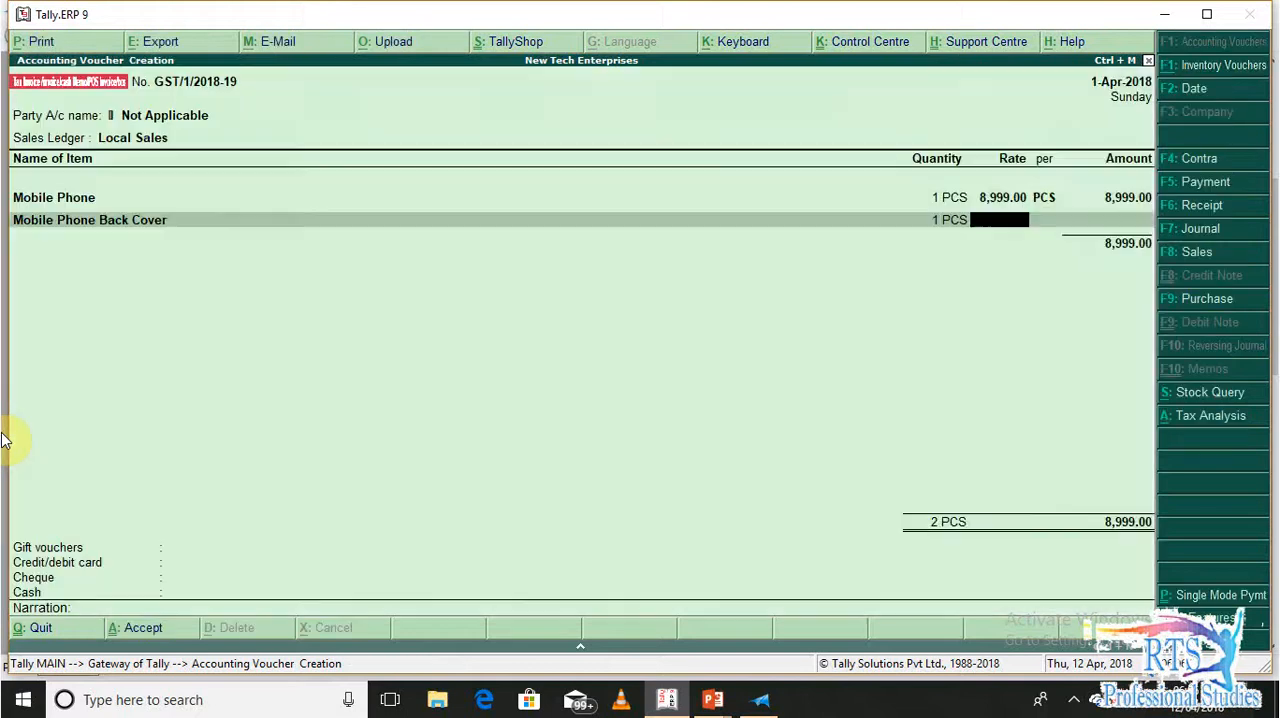
{"action": "key", "text": "BackSpace"}
{"action": "key", "text": "BackSpace"}
{"action": "key", "text": "Return"}
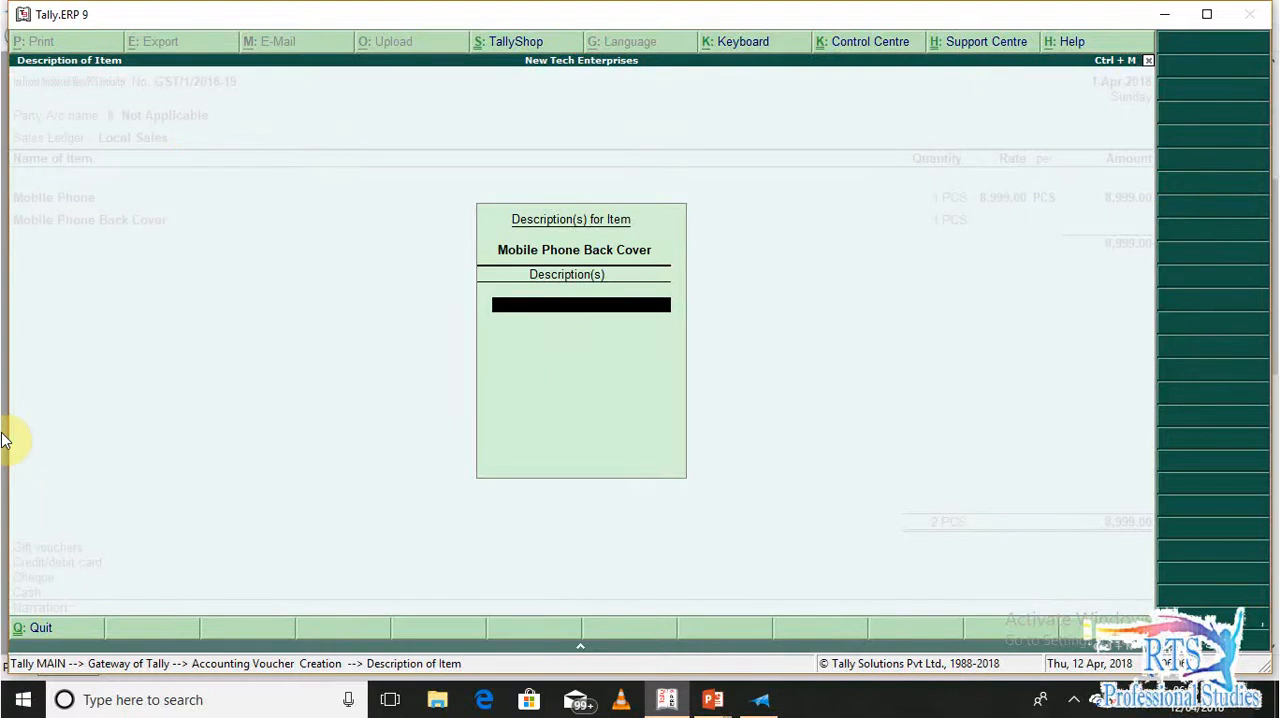
{"action": "key", "text": "Return"}
{"action": "key", "text": "Return"}
{"action": "key", "text": "BackSpace"}
{"action": "key", "text": "Return"}
Set the Mobile Phone Back Cover's rate to 120 per PCS and complete its line
{"action": "type", "text": "10"}
{"action": "key", "text": "BackSpace"}
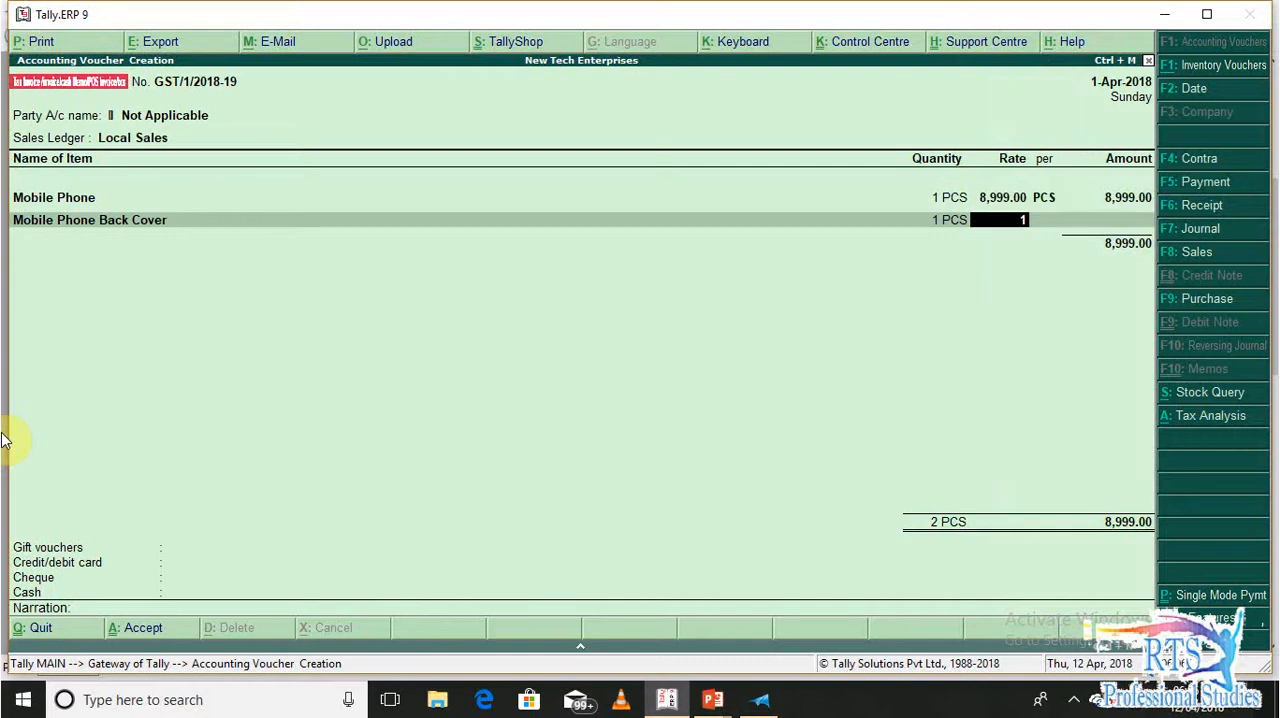
{"action": "type", "text": "20\\"}
{"action": "key", "text": "Return"}
{"action": "key", "text": "Return"}
{"action": "key", "text": "Return"}
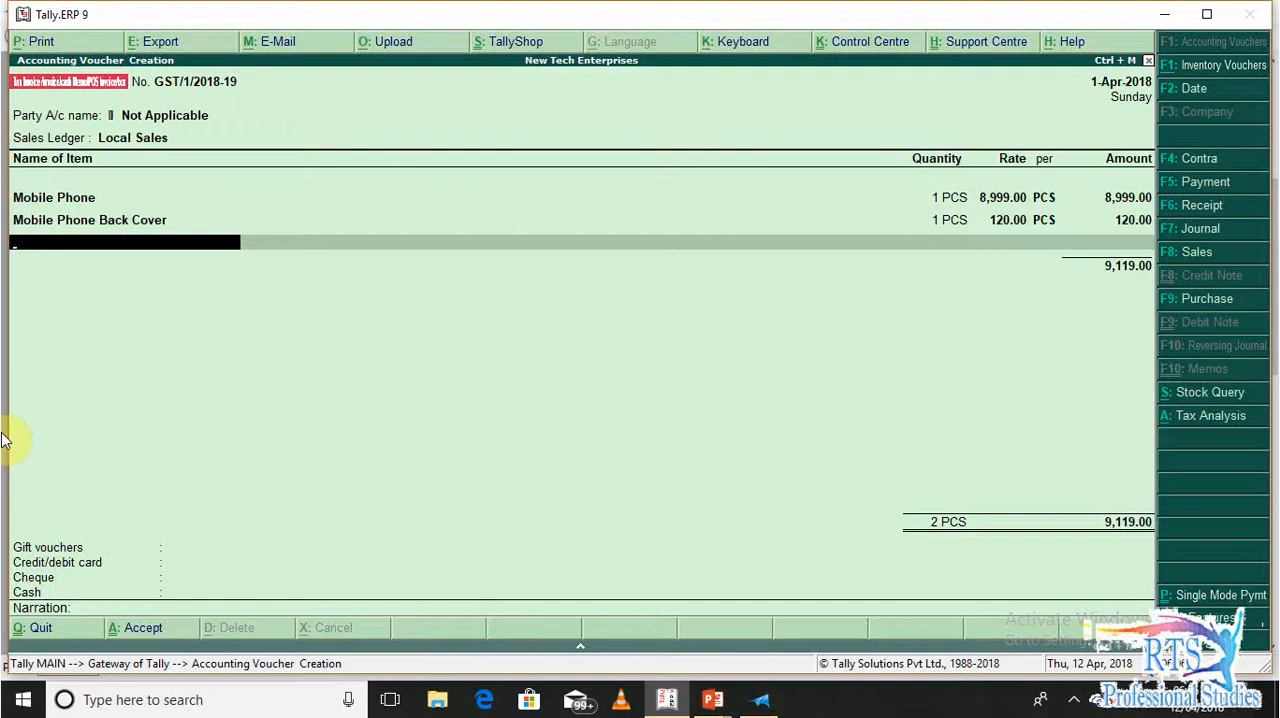
End the item list and add the Shipping Charges ledger with an amount of 79 and no description
{"action": "key", "text": "Return"}
{"action": "type", "text": "shi"}
{"action": "key", "text": "Return"}
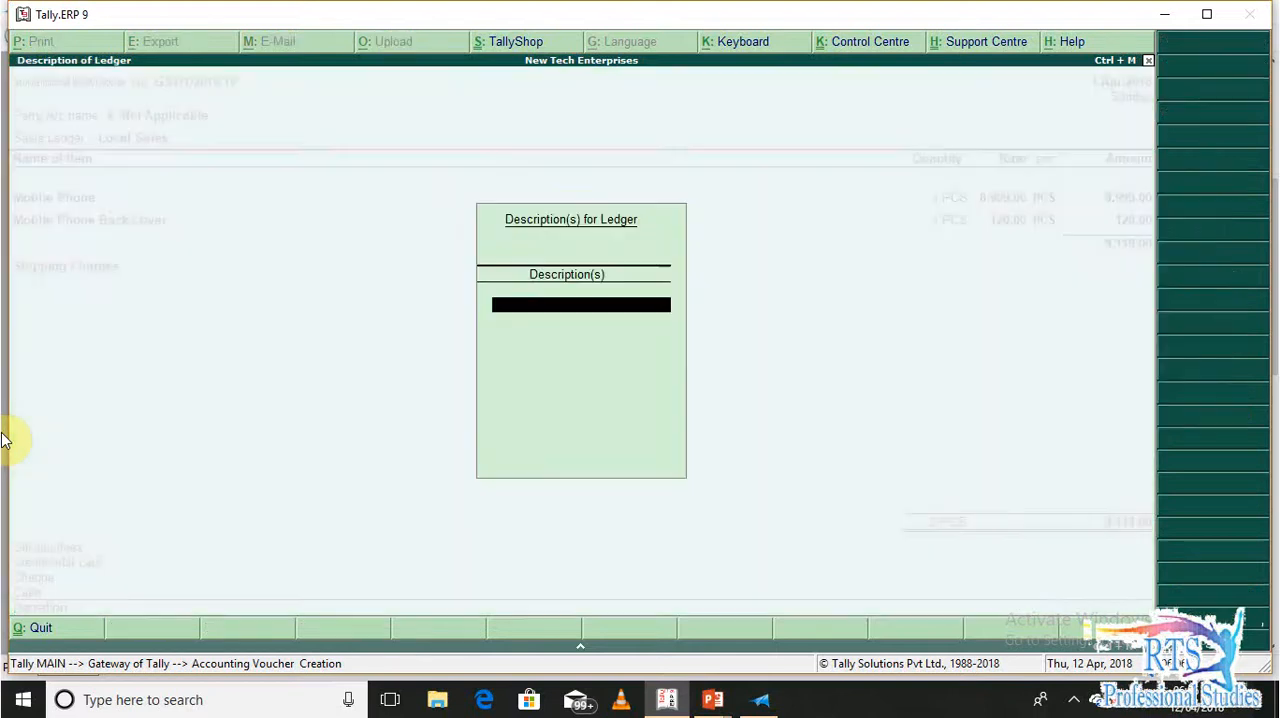
{"action": "key", "text": "Return"}
{"action": "key", "text": "Return"}
{"action": "type", "text": "79"}
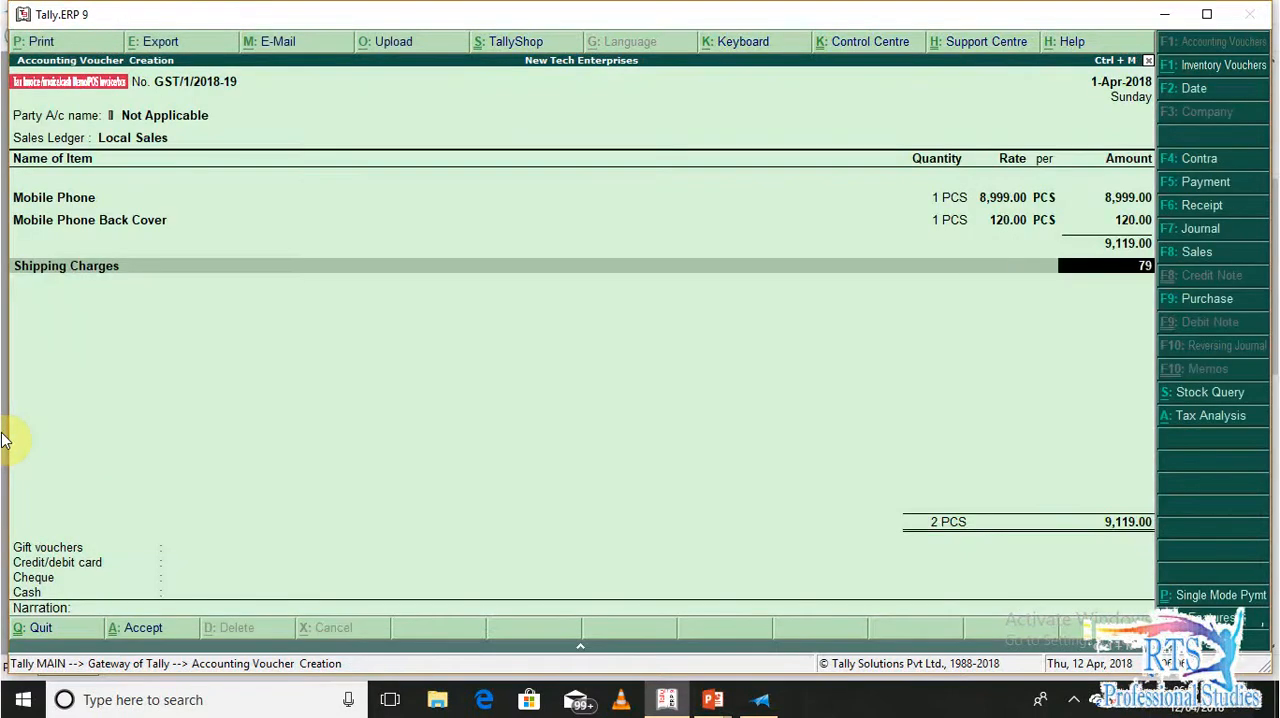
{"action": "key", "text": "Return"}
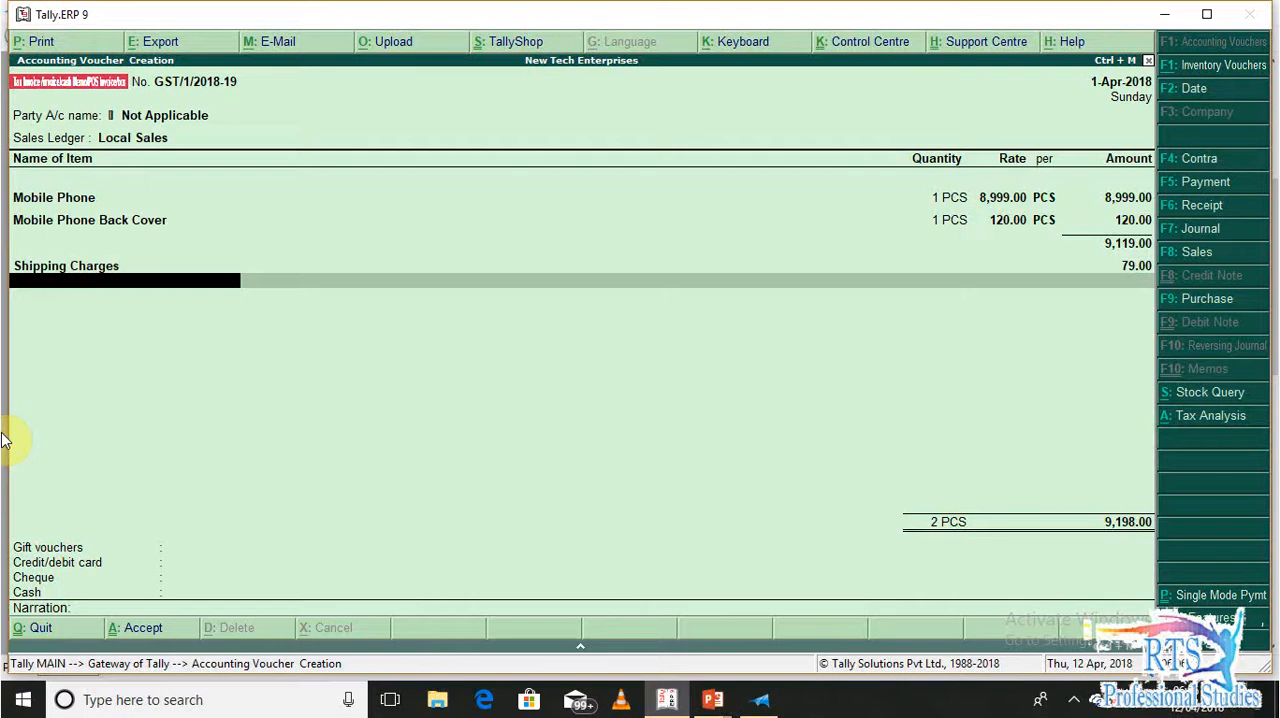
Add the Output CGST and Output SGST ledgers to the voucher without descriptions
{"action": "type", "text": "out"}
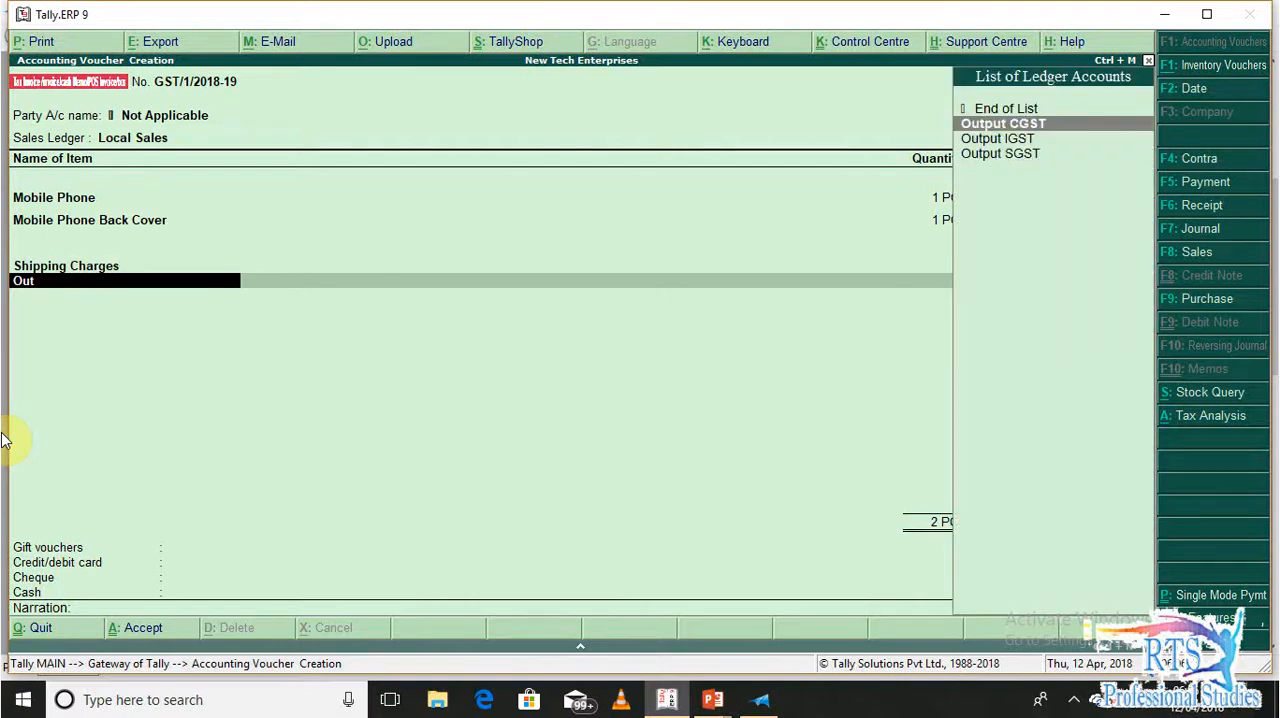
{"action": "key", "text": "Return"}
{"action": "key", "text": "Return"}
{"action": "type", "text": "Outpu"}
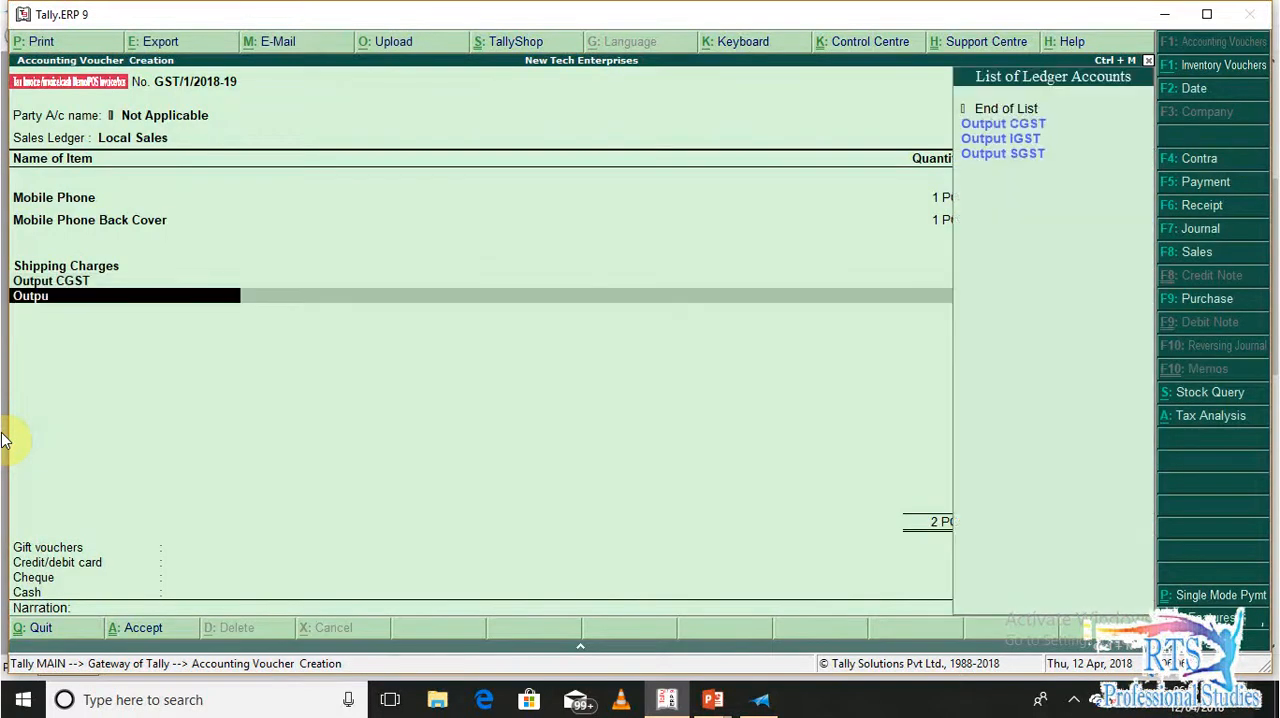
{"action": "key", "text": "Down"}
{"action": "key", "text": "Down"}
{"action": "key", "text": "Return"}
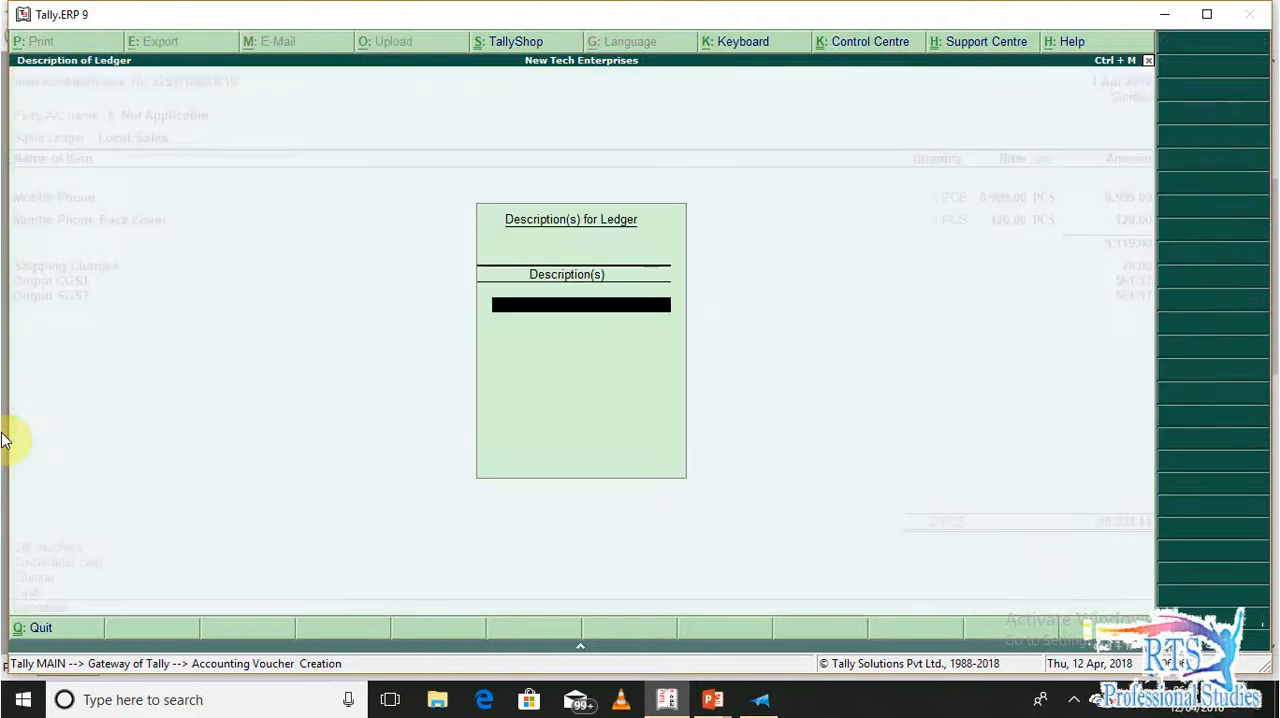
{"action": "key", "text": "Return"}
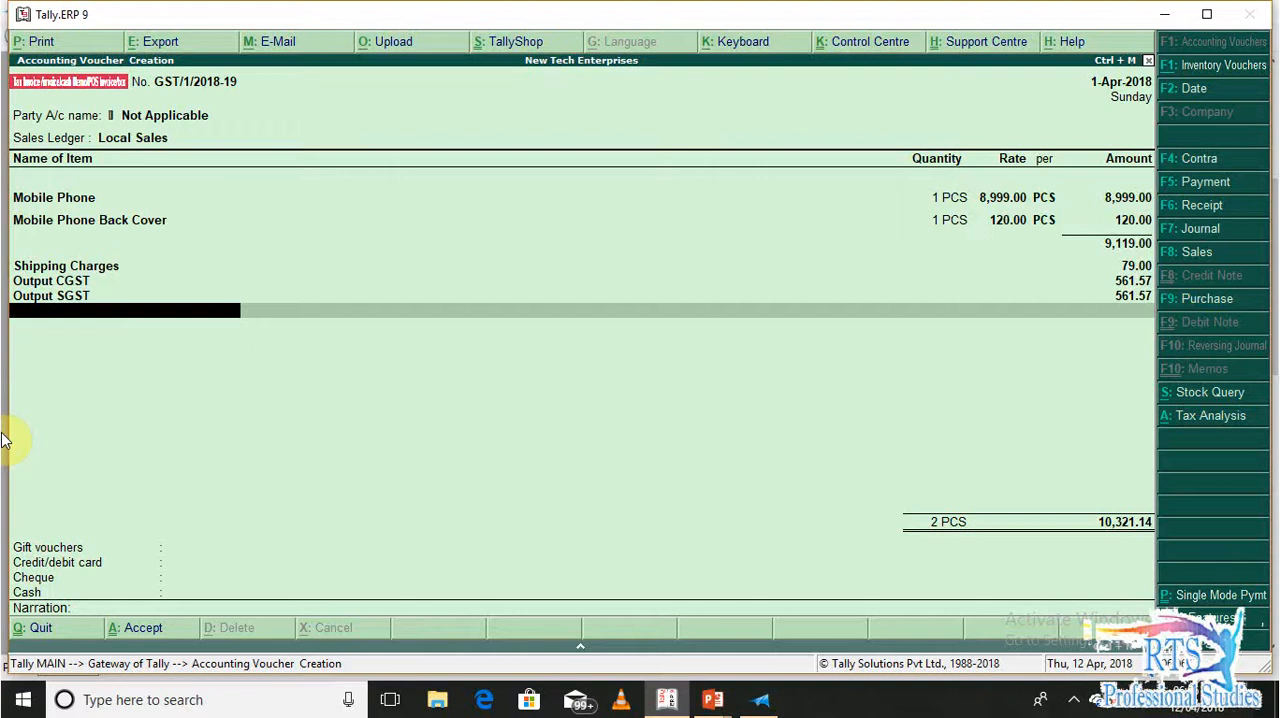
Examine the detailed tax analysis for each item's taxable value, shipping share and central and state tax, then return to the voucher
{"action": "key", "text": "alt+a"}
{"action": "key", "text": "alt+F1"}
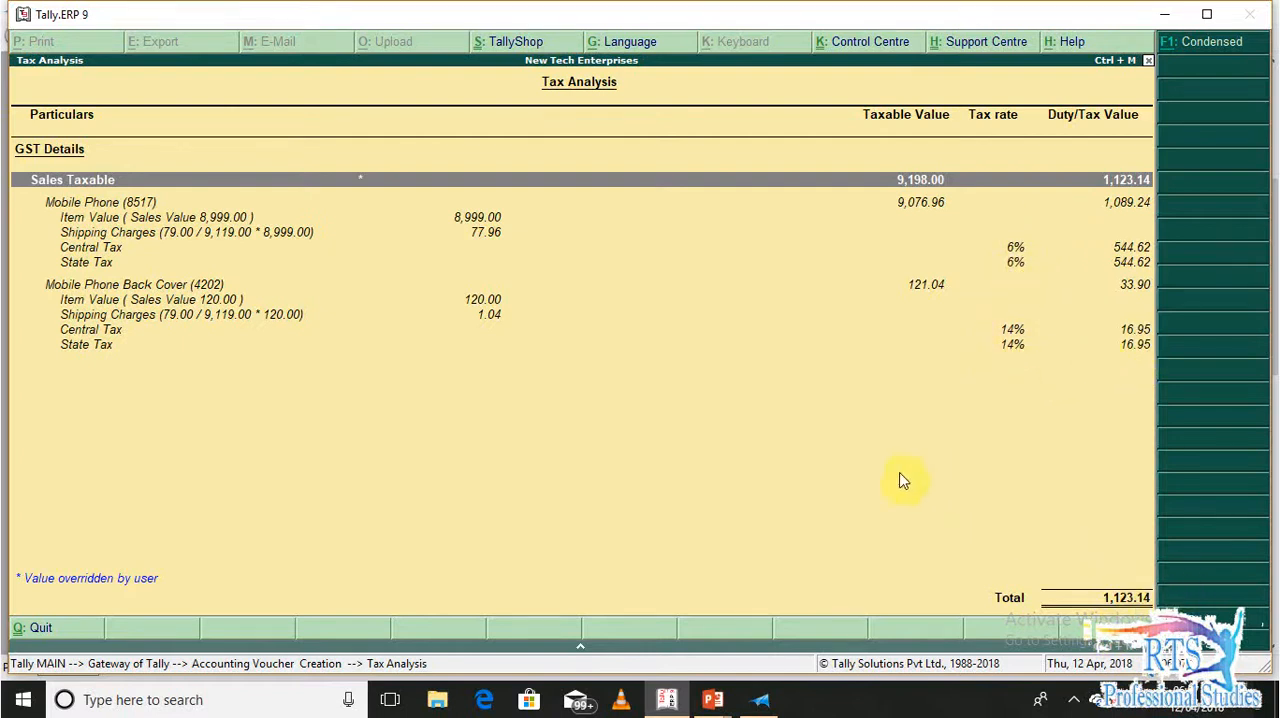
{"action": "key", "text": "Escape"}
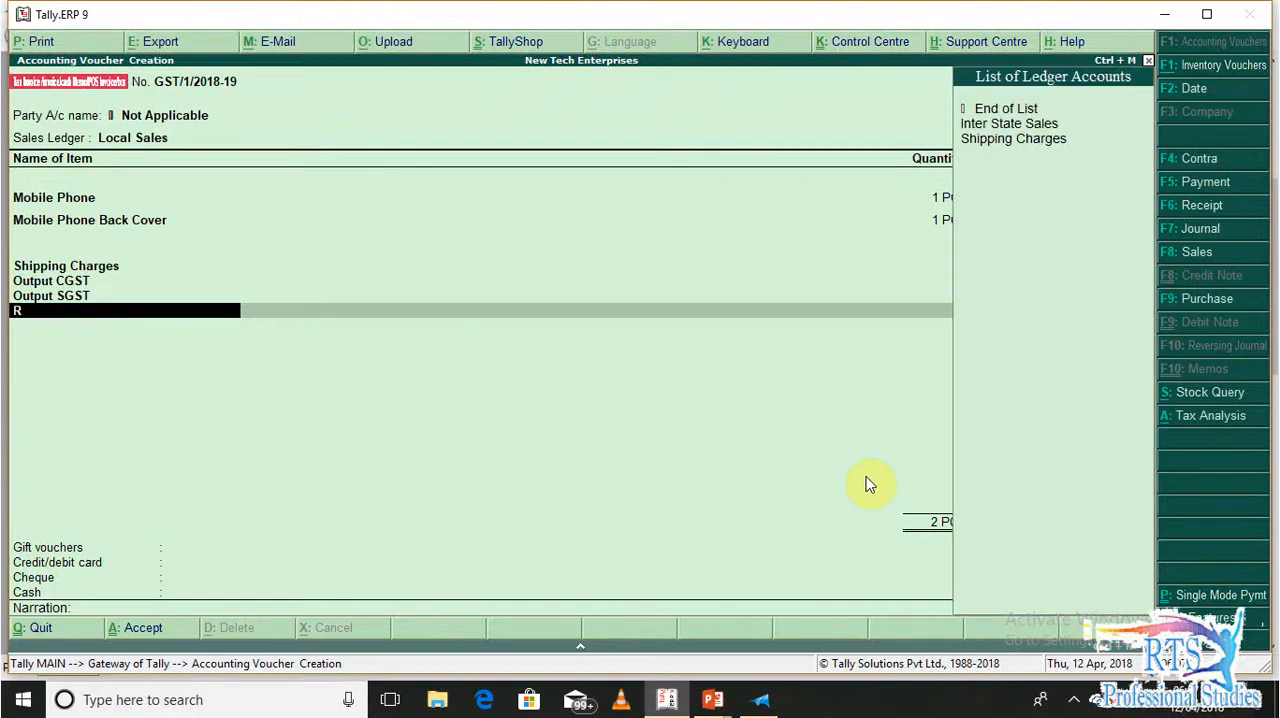
Create a ledger named Round Off under Indirect Expenses, with inventory values unaffected and ledger type Not Applicable
{"action": "type", "text": "r"}
{"action": "key", "text": "BackSpace"}
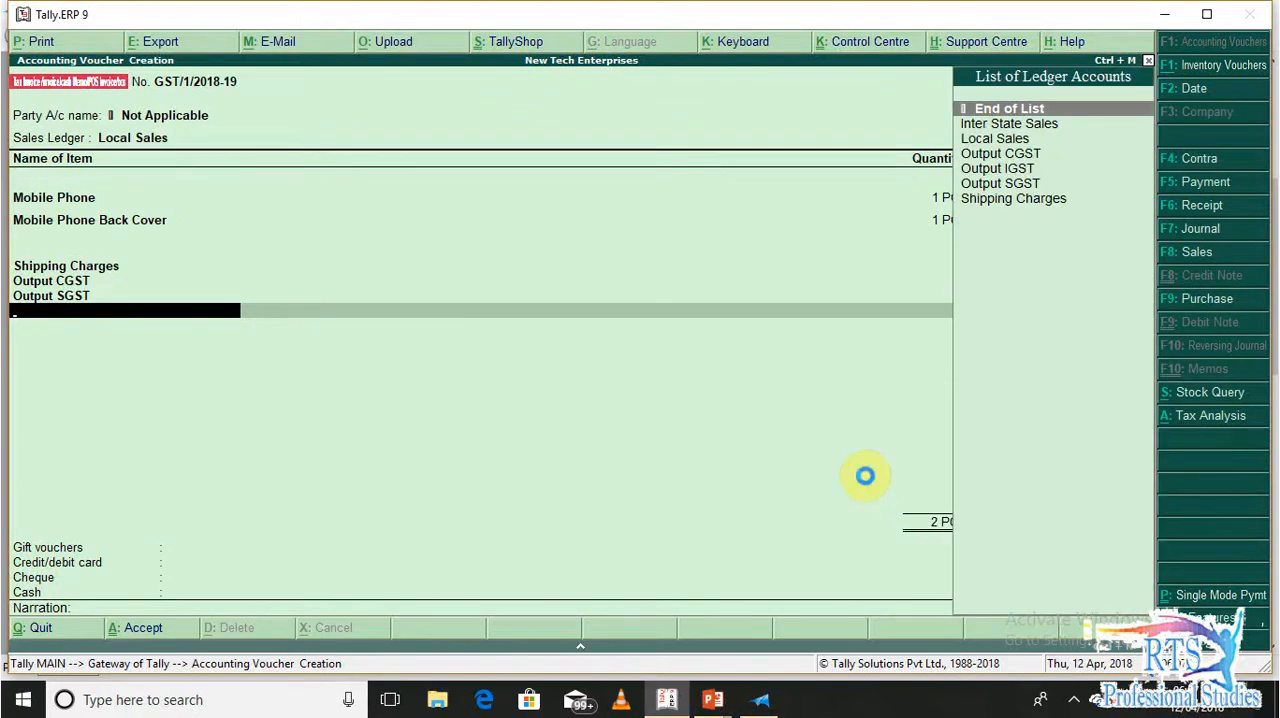
{"action": "key", "text": "alt+c"}
{"action": "type", "text": "Roun"}
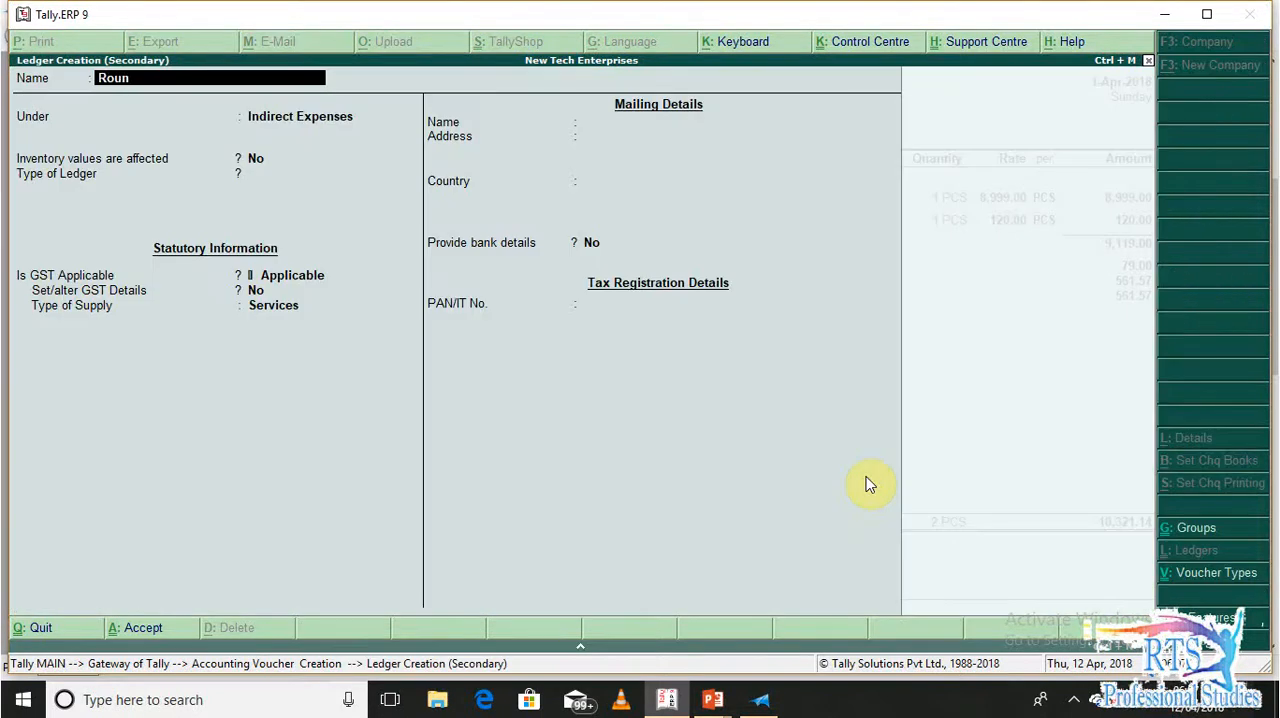
{"action": "type", "text": "d off"}
{"action": "key", "text": "Return"}
Set GST and inclusion in assessable value to Not Applicable for the Round Off ledger and save it
{"action": "key", "text": "Return"}
{"action": "key", "text": "Return"}
{"action": "key", "text": "Return"}
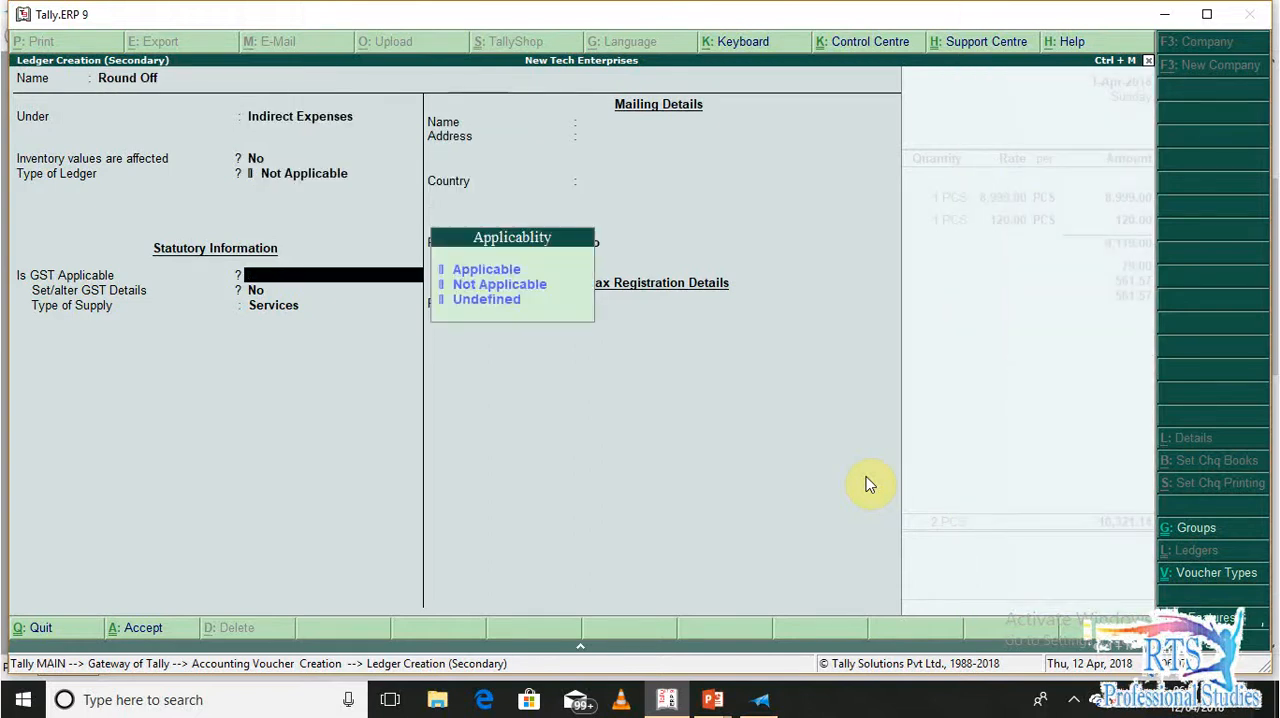
{"action": "key", "text": "Down"}
{"action": "key", "text": "Return"}
{"action": "key", "text": "Down"}
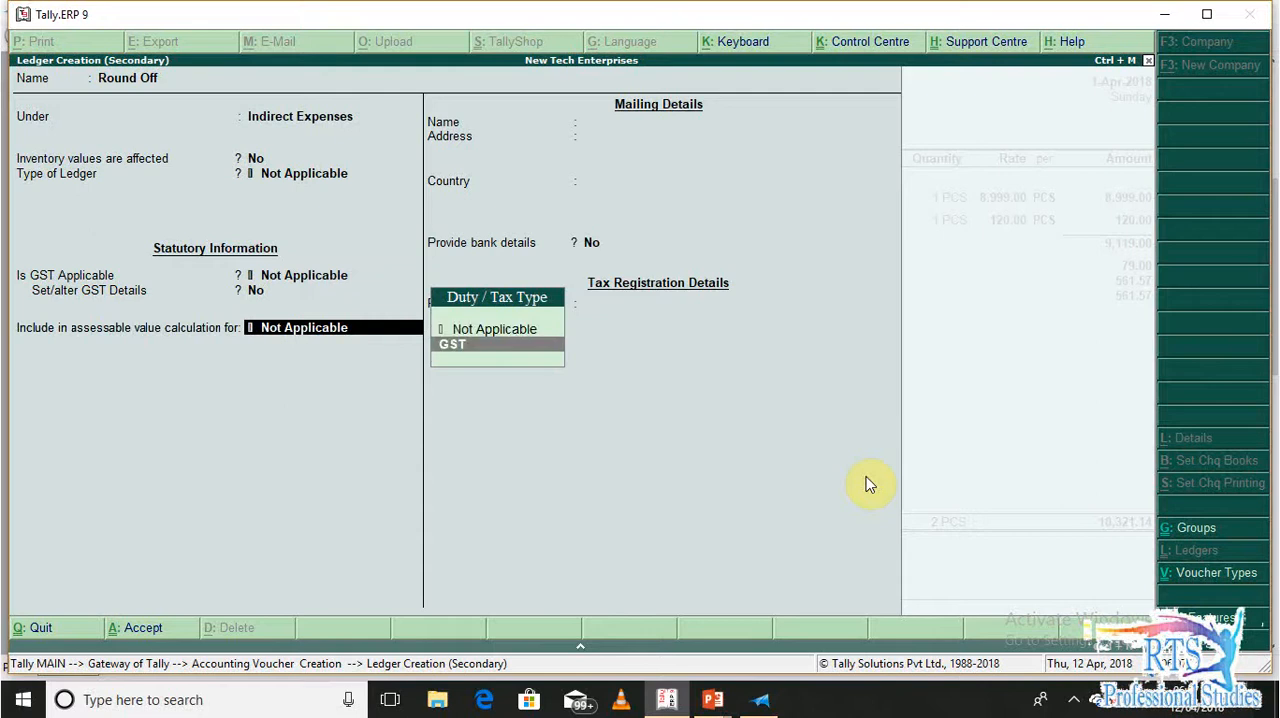
{"action": "key", "text": "Up"}
{"action": "key", "text": "Return"}
{"action": "key", "text": "Return"}
{"action": "key", "text": "Return"}
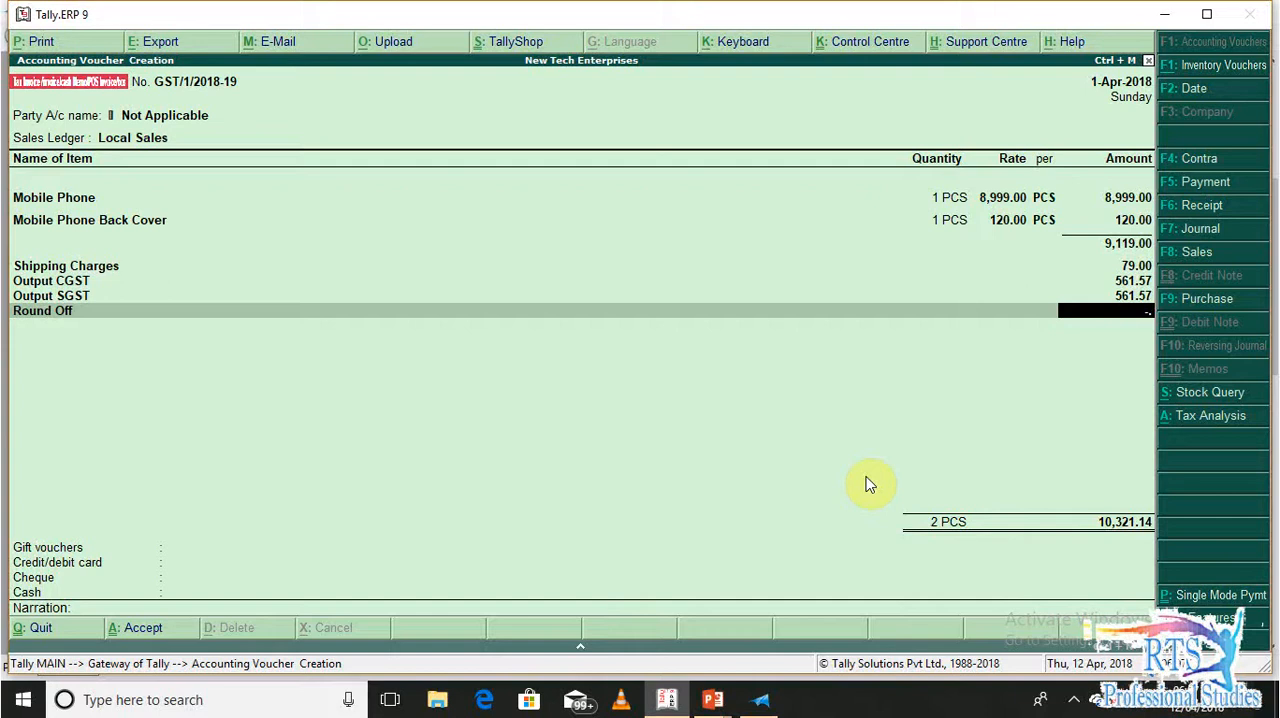
Enter a round-off of -0.14 and allocate 10,321 to Flipkart as the gift voucher payment
{"action": "key", "text": "Return"}
{"action": "key", "text": "Return"}
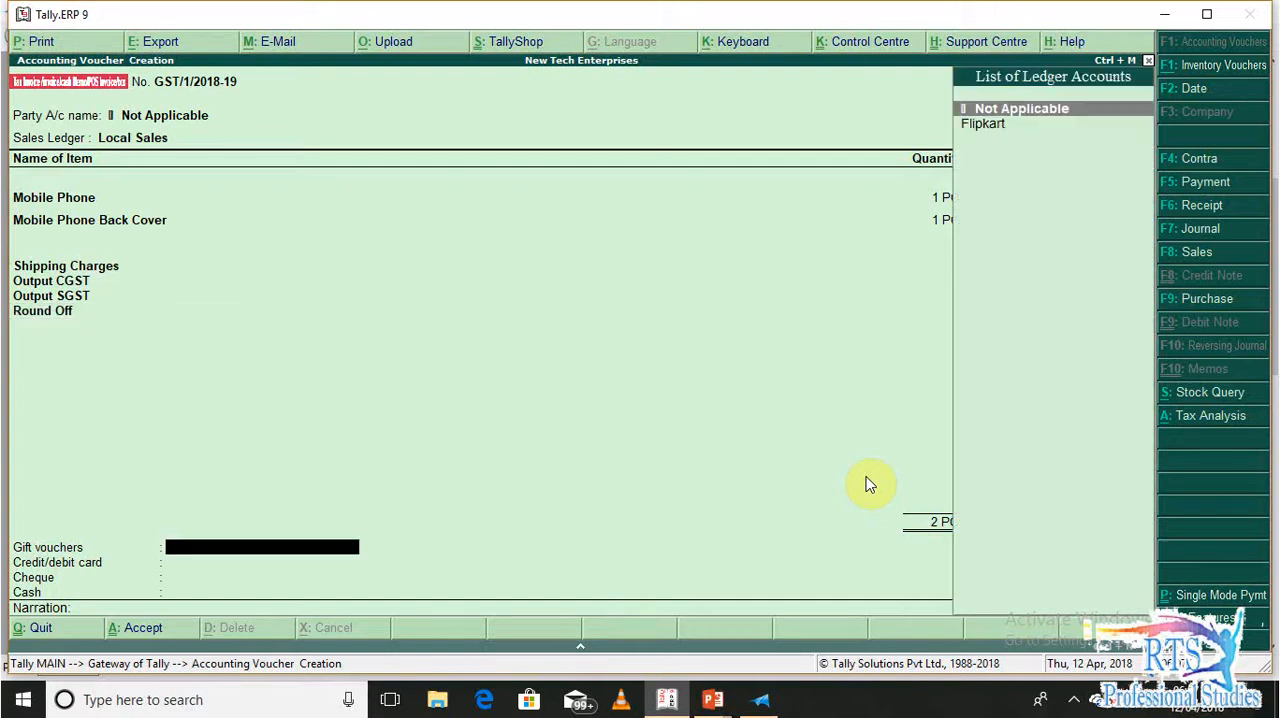
{"action": "key", "text": "Down"}
{"action": "key", "text": "Return"}
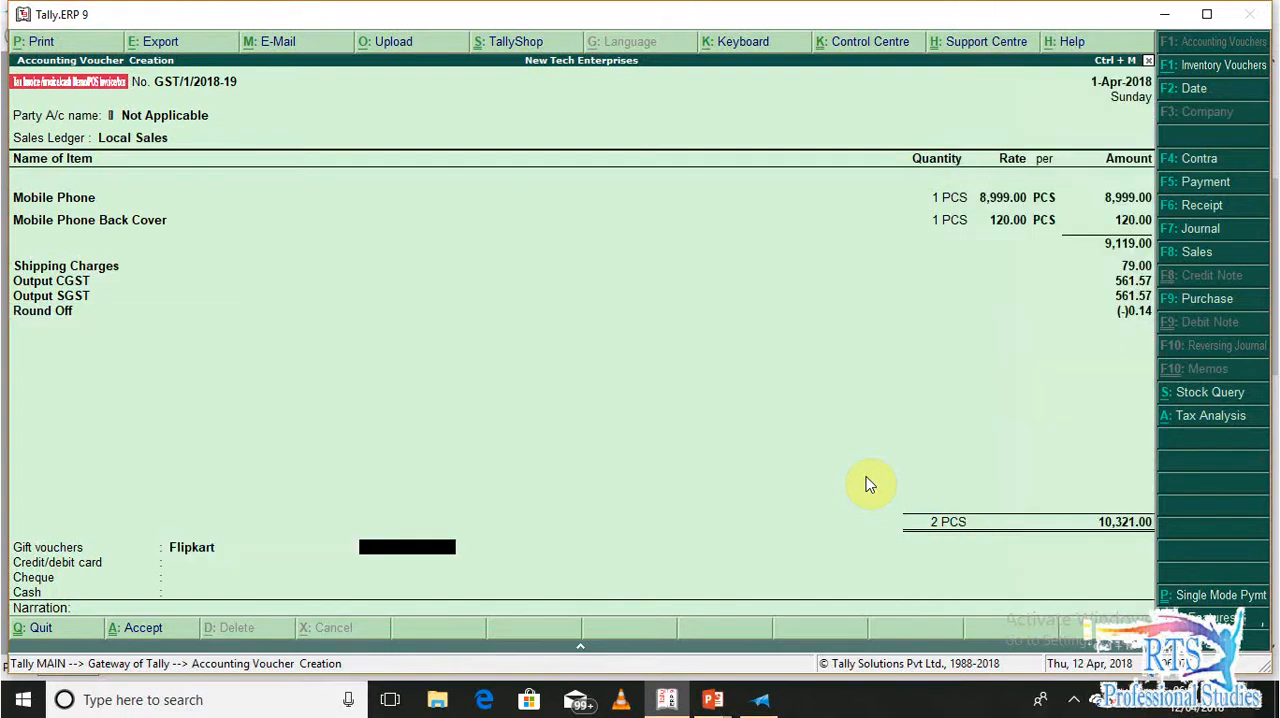
{"action": "type", "text": "10,"}
{"action": "type", "text": "321"}
{"action": "key", "text": "Return"}
Enter the order number from the order document as the narration and save the sales voucher
{"action": "type", "text": "or"}
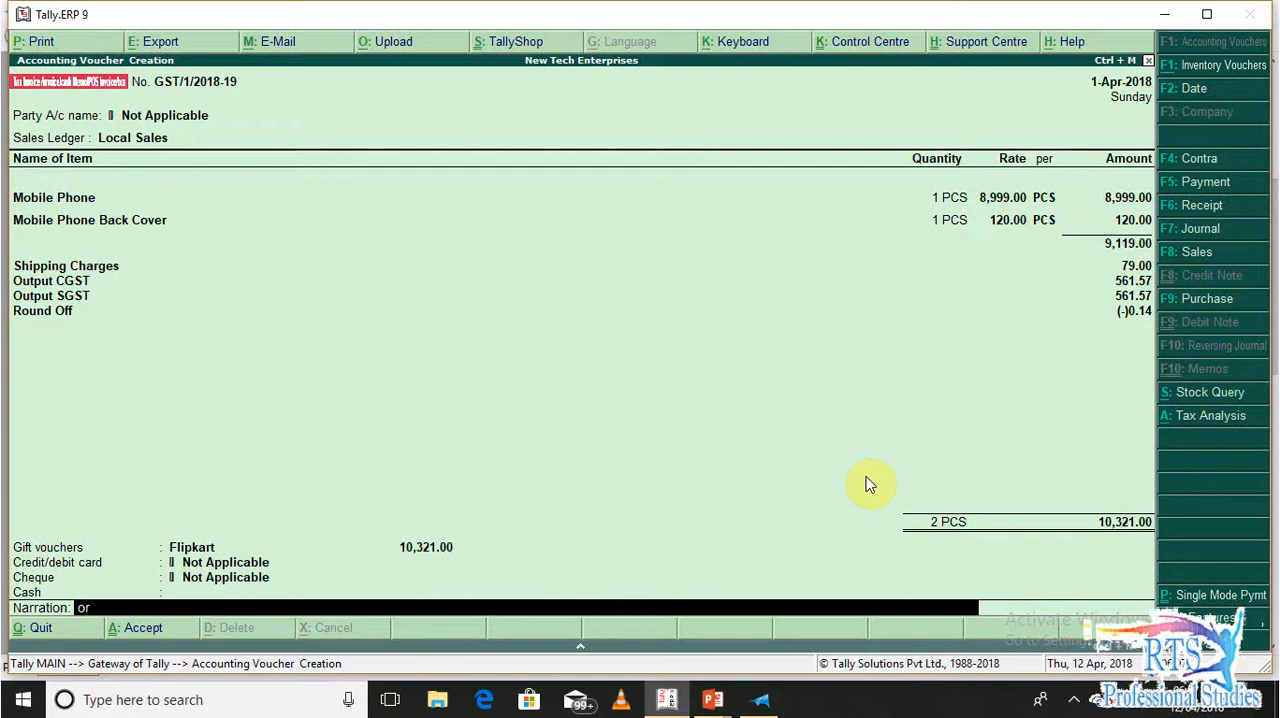
{"action": "type", "text": "der no-"}
{"action": "key", "text": "alt+Tab"}
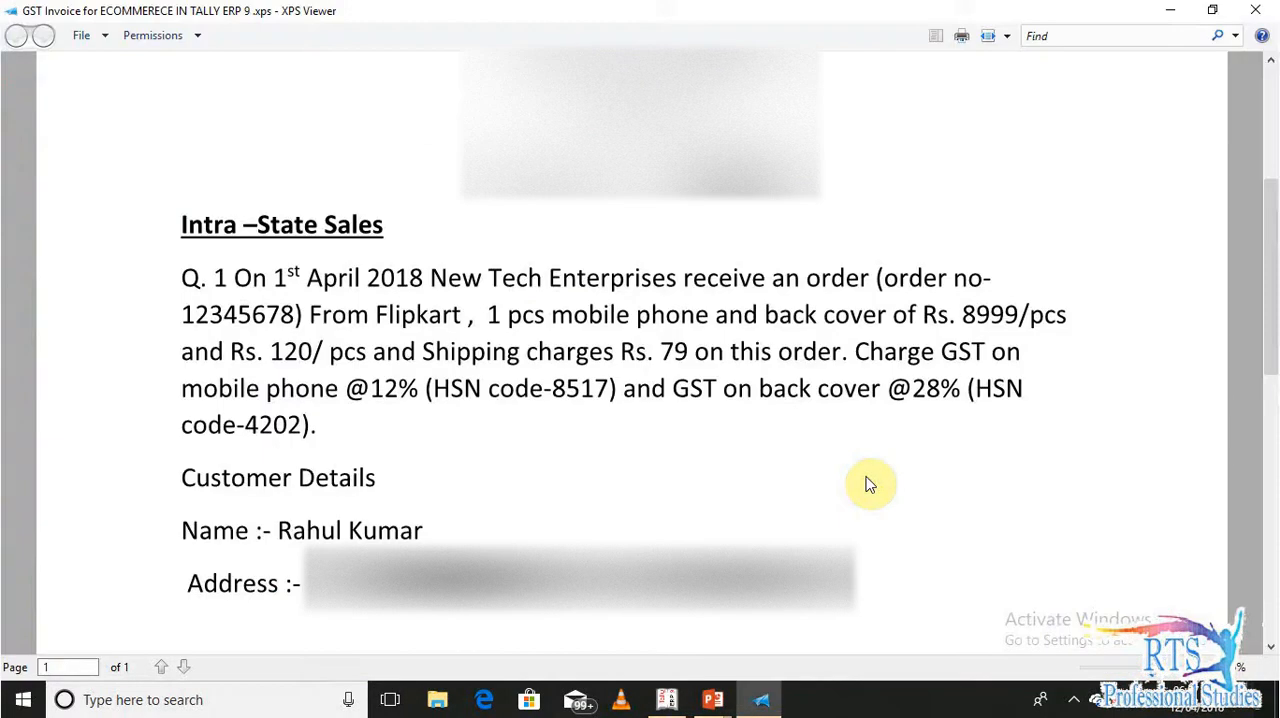
{"action": "key", "text": "alt+Tab"}
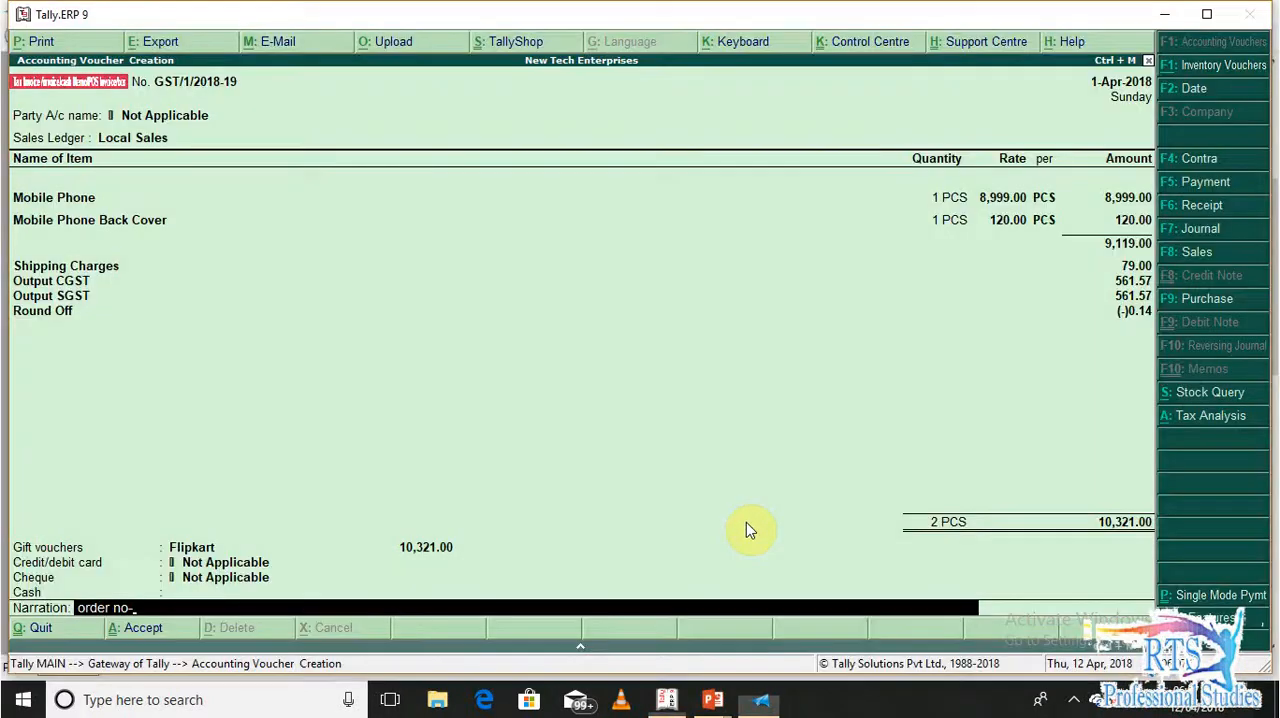
{"action": "type", "text": "1234"}
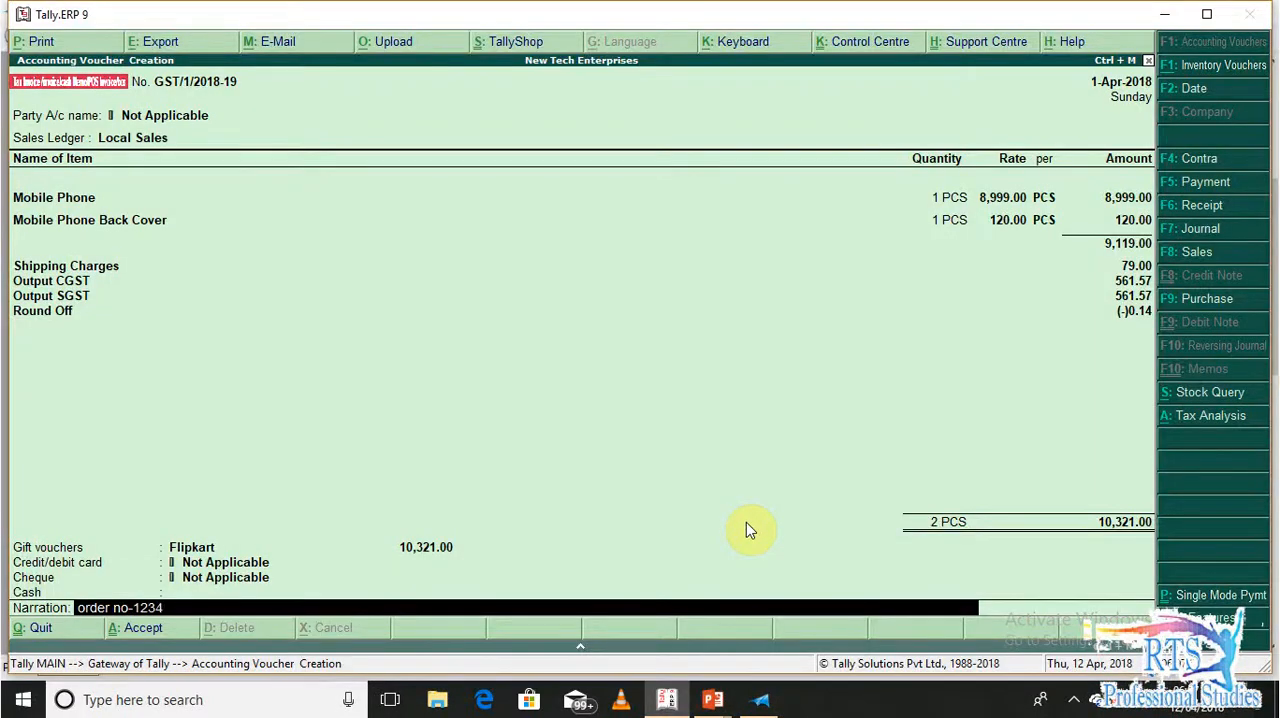
{"action": "type", "text": "5678"}
{"action": "key", "text": "Return"}
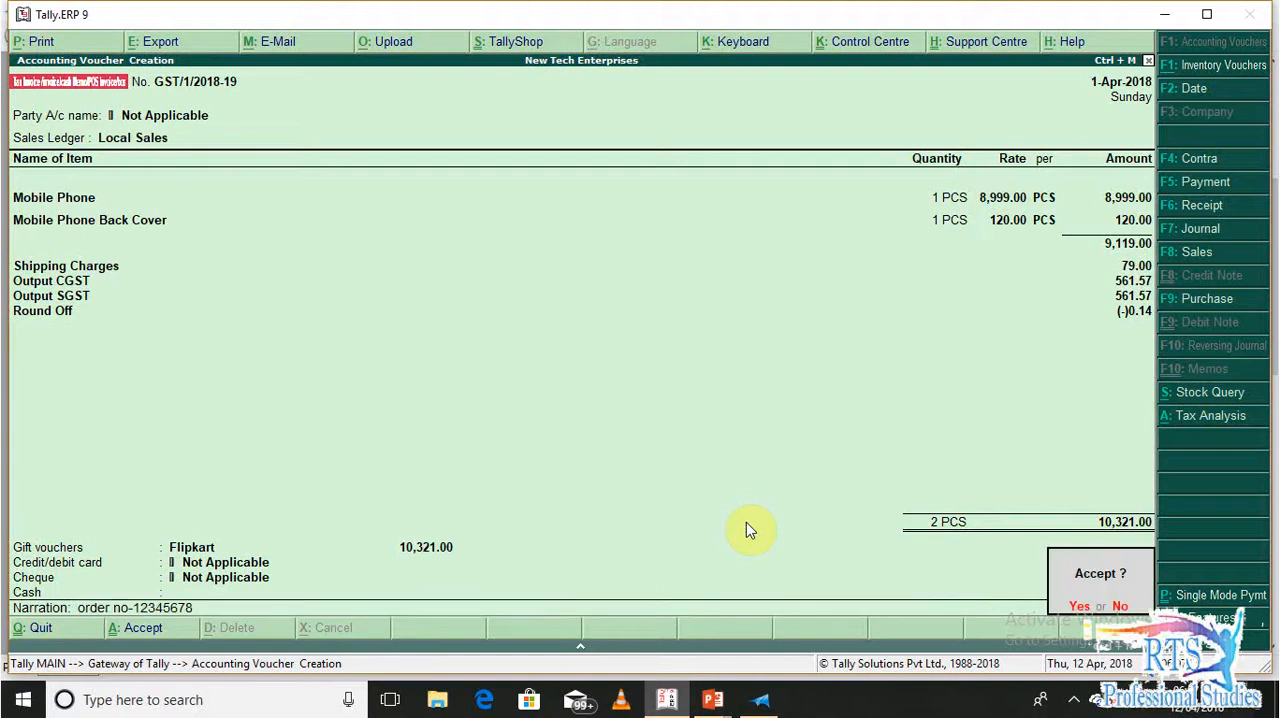
{"action": "key", "text": "y"}
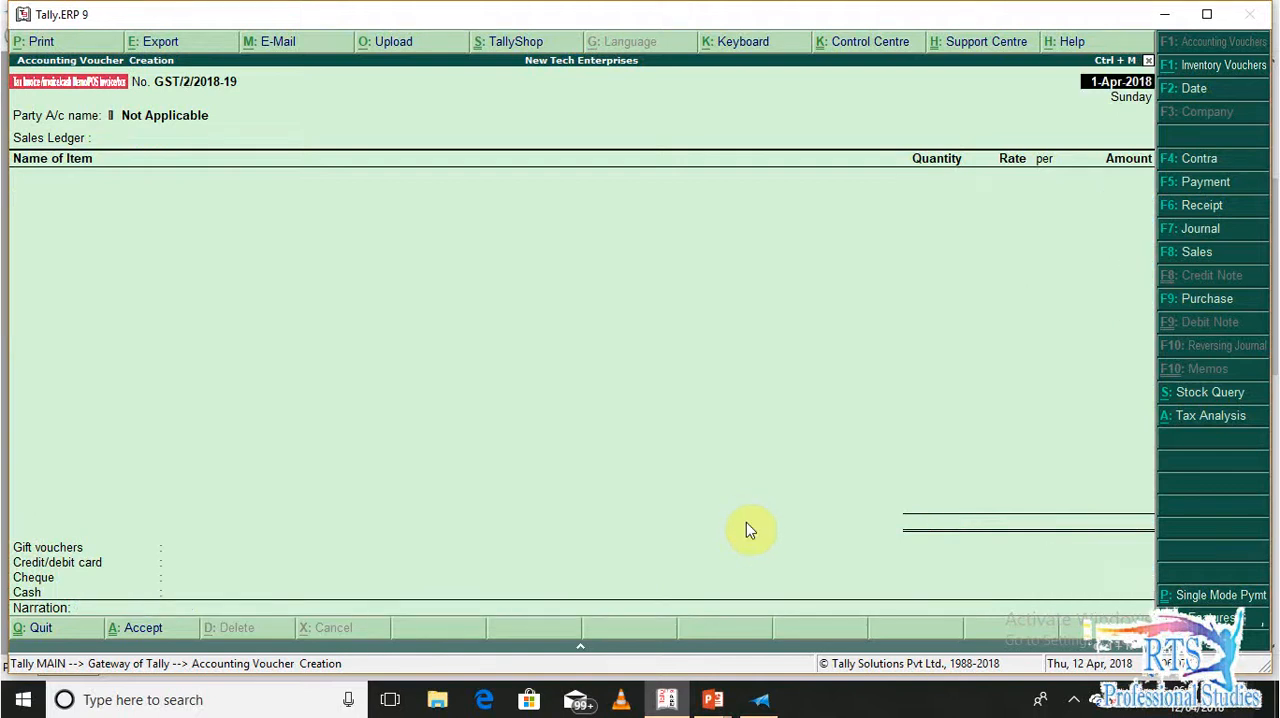
Leave voucher entry and drill down from the Balance Sheet through Sundry Debtors to Flipkart's April ledger vouchers
{"action": "key", "text": "Escape"}
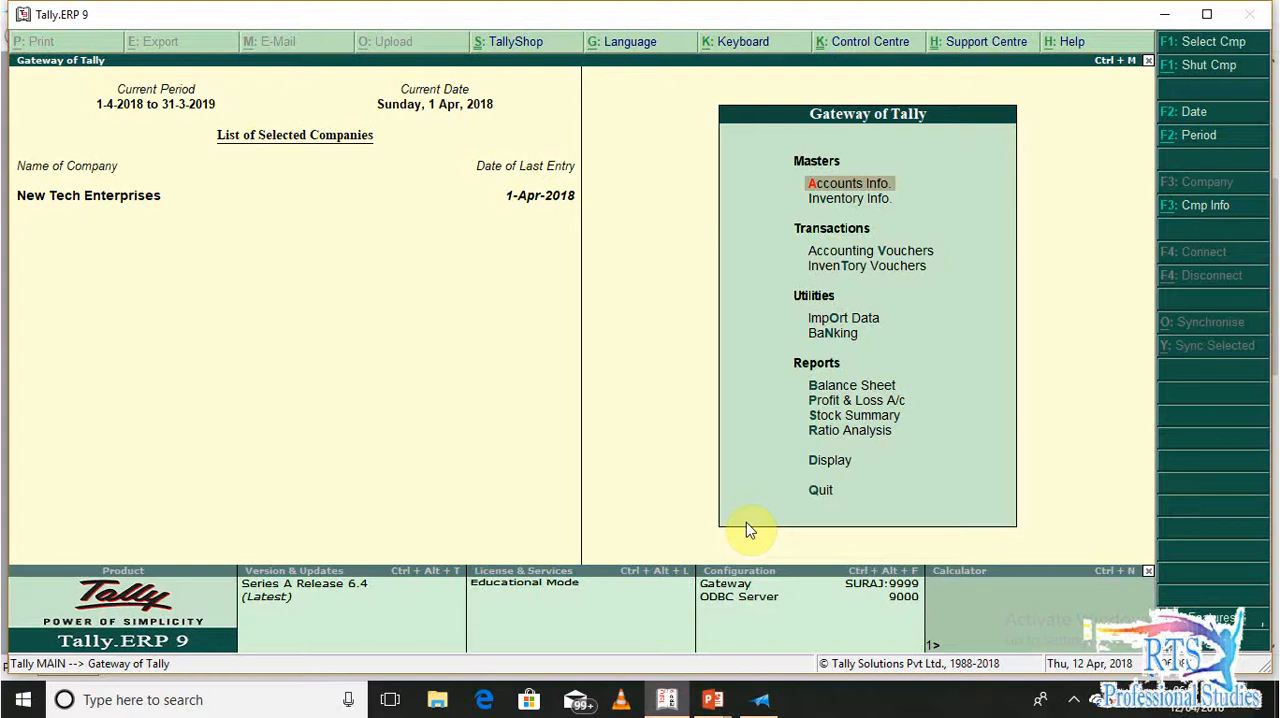
{"action": "key", "text": "b"}
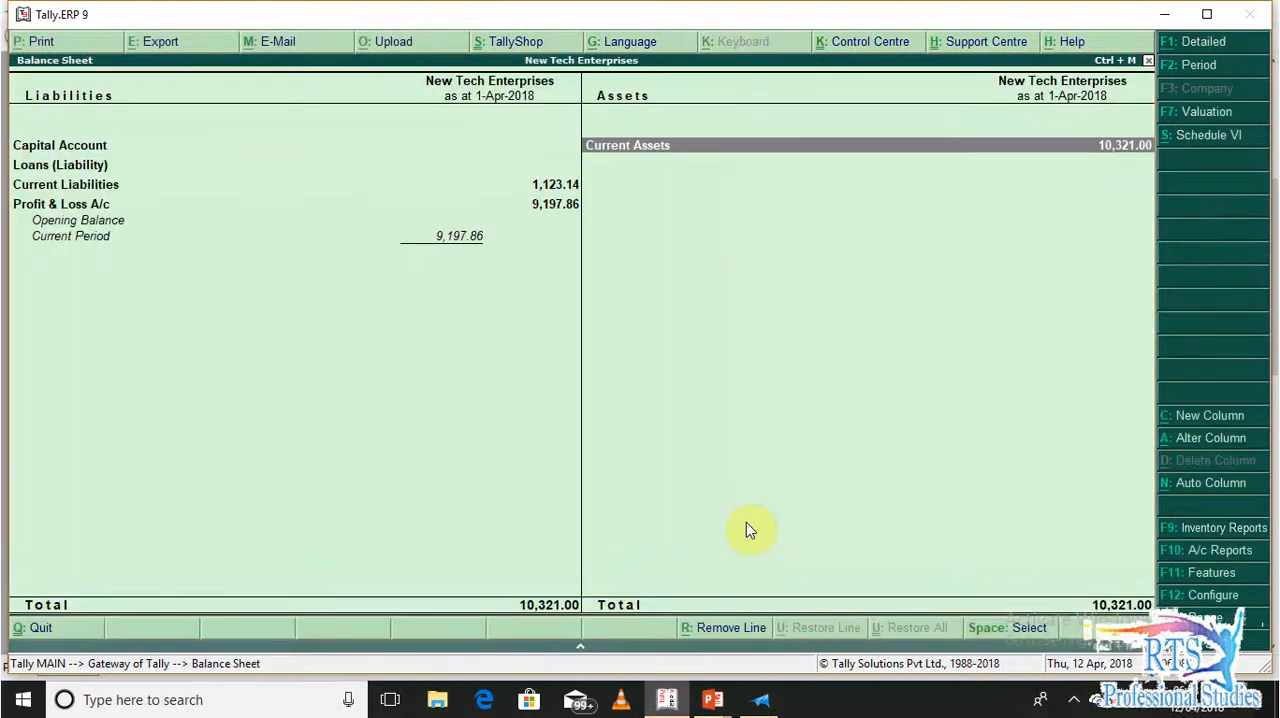
{"action": "key", "text": "Return"}
{"action": "key", "text": "Down"}
{"action": "key", "text": "Return"}
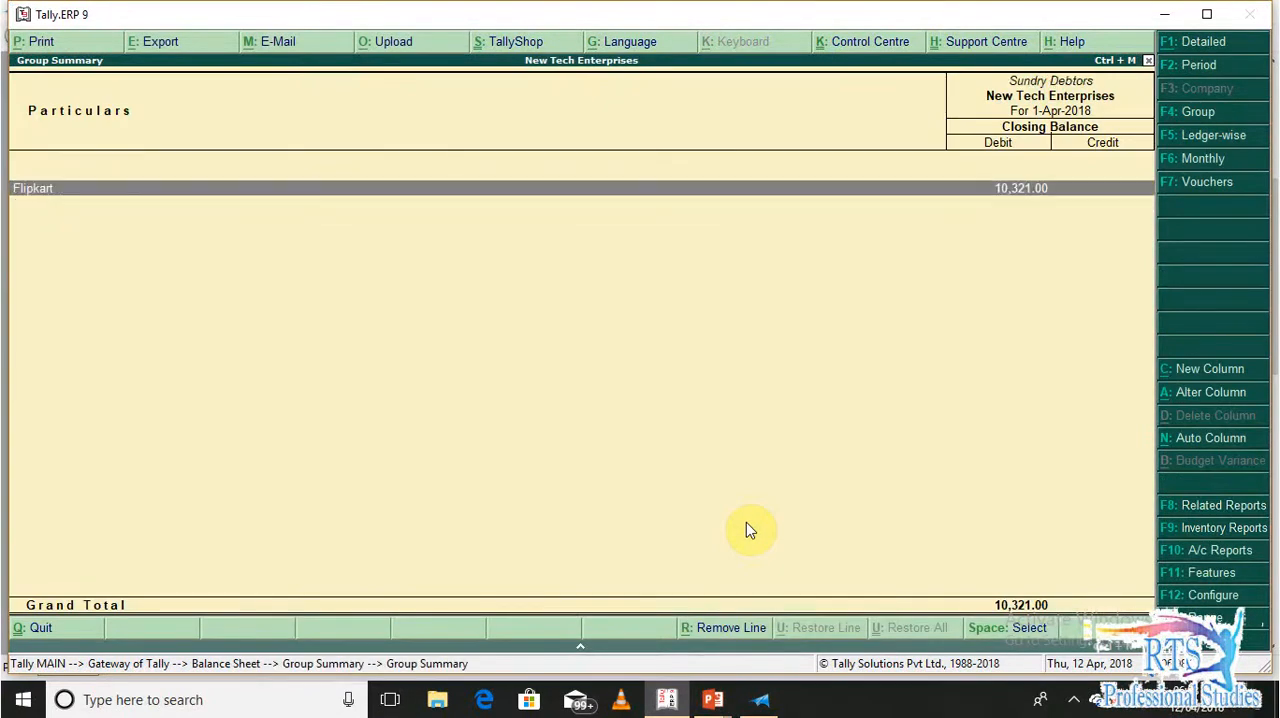
{"action": "key", "text": "Return"}
{"action": "key", "text": "Return"}
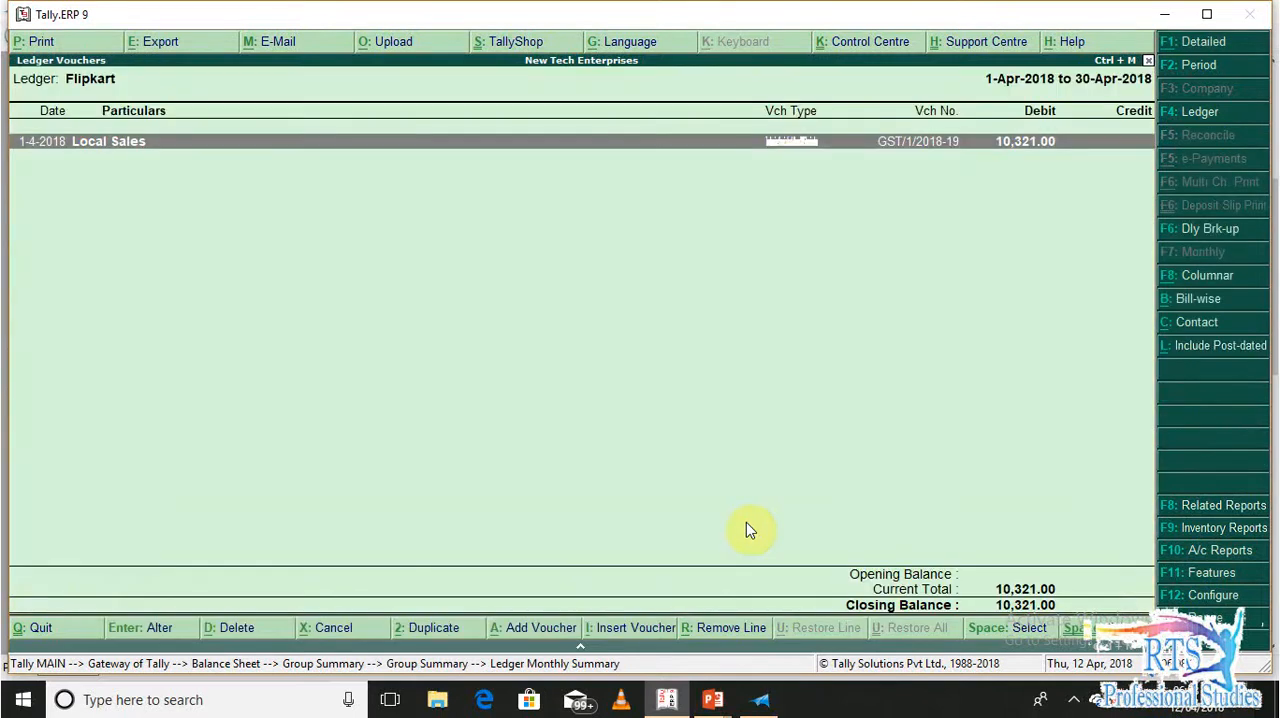
Return to the Balance Sheet and drill down through Current Liabilities into Duties & Taxes
{"action": "key", "text": "Escape"}
{"action": "key", "text": "Escape"}
{"action": "key", "text": "Escape"}
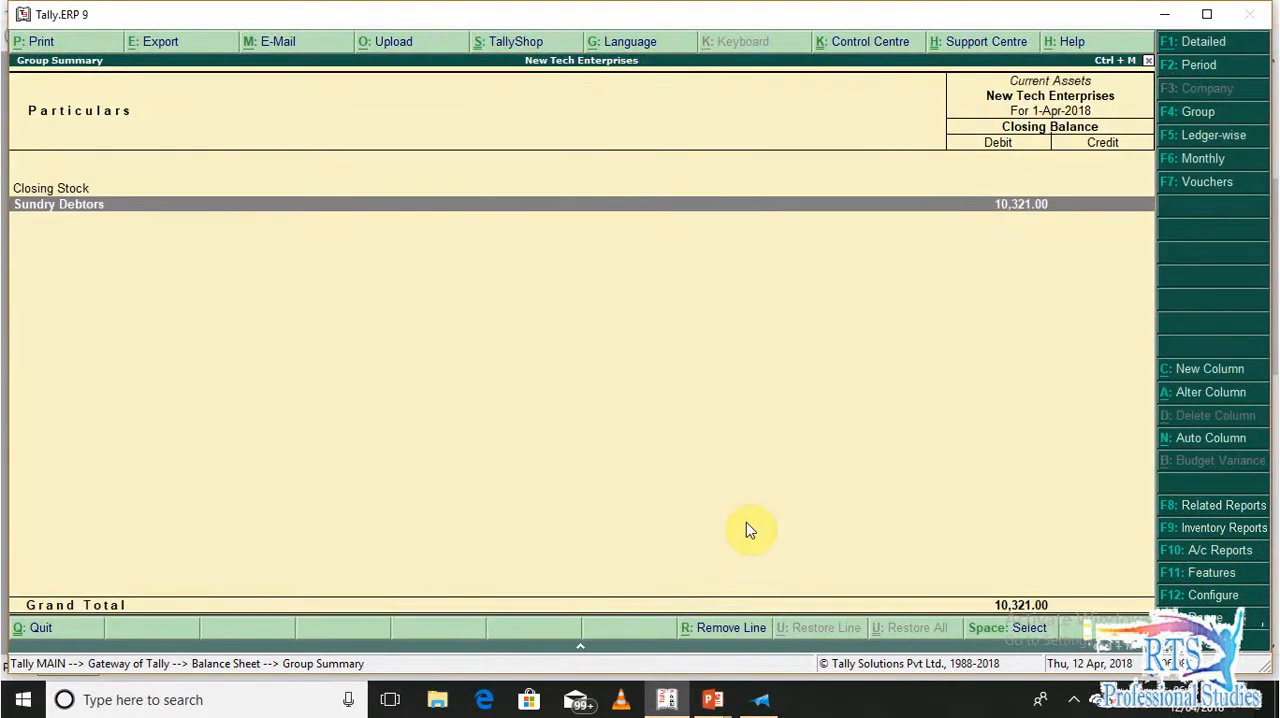
{"action": "key", "text": "Escape"}
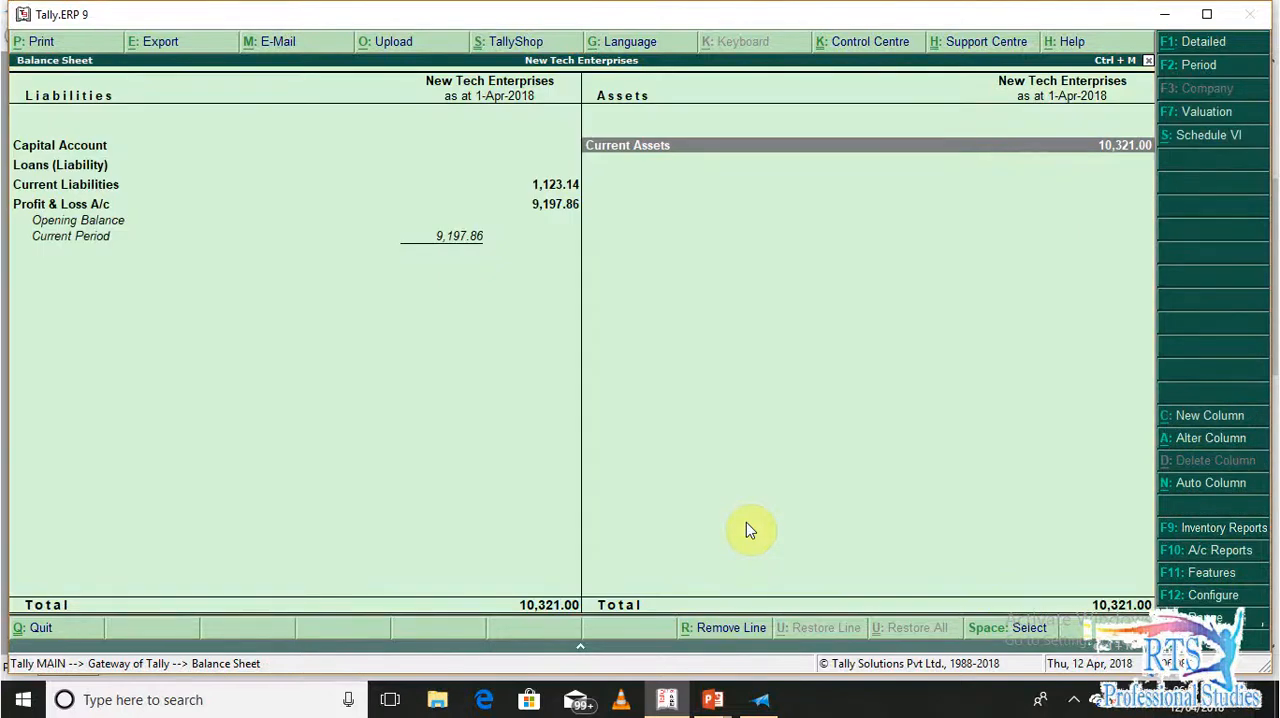
{"action": "key", "text": "Left"}
{"action": "key", "text": "Down"}
Examine the tax ledgers under Duties & Taxes and return to the Gateway of Tally
{"action": "key", "text": "Down"}
{"action": "key", "text": "Return"}
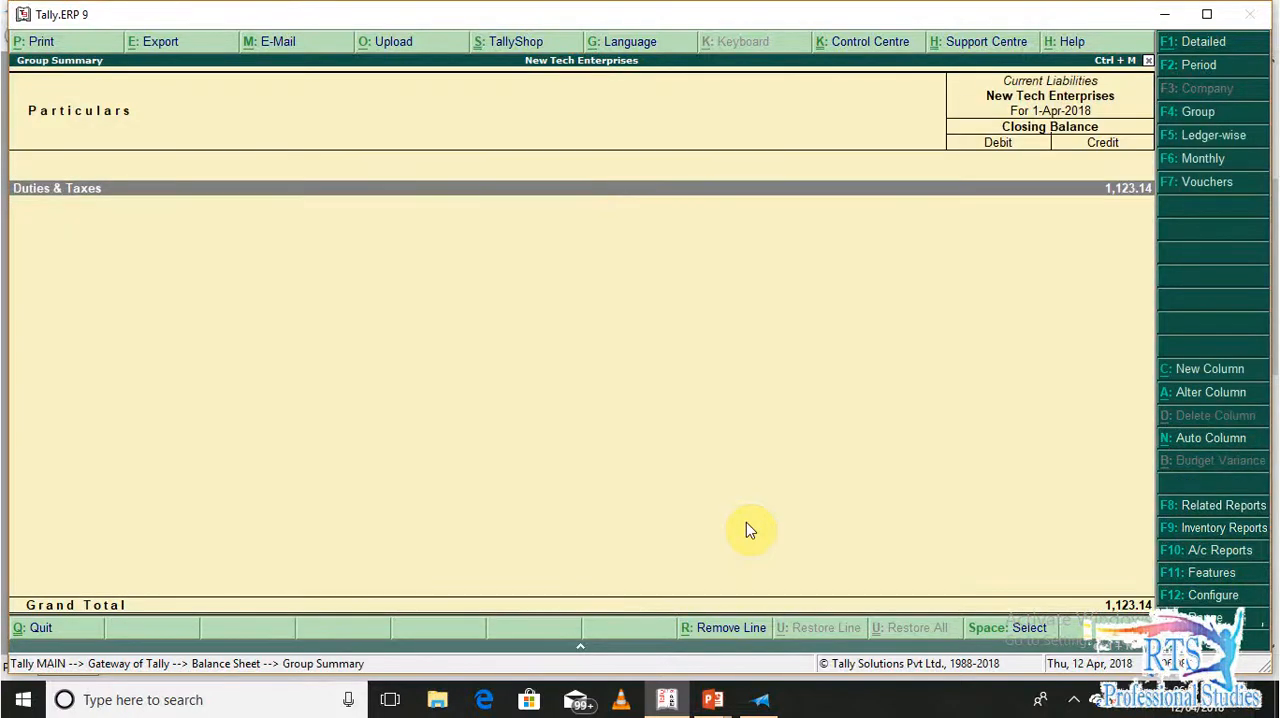
{"action": "key", "text": "Return"}
{"action": "key", "text": "Down"}
{"action": "key", "text": "Up"}
{"action": "key", "text": "Down"}
{"action": "key", "text": "Up"}
{"action": "key", "text": "Escape"}
{"action": "key", "text": "Escape"}
{"action": "key", "text": "Escape"}
{"action": "key", "text": "Escape"}
{"action": "key", "text": "Escape"}
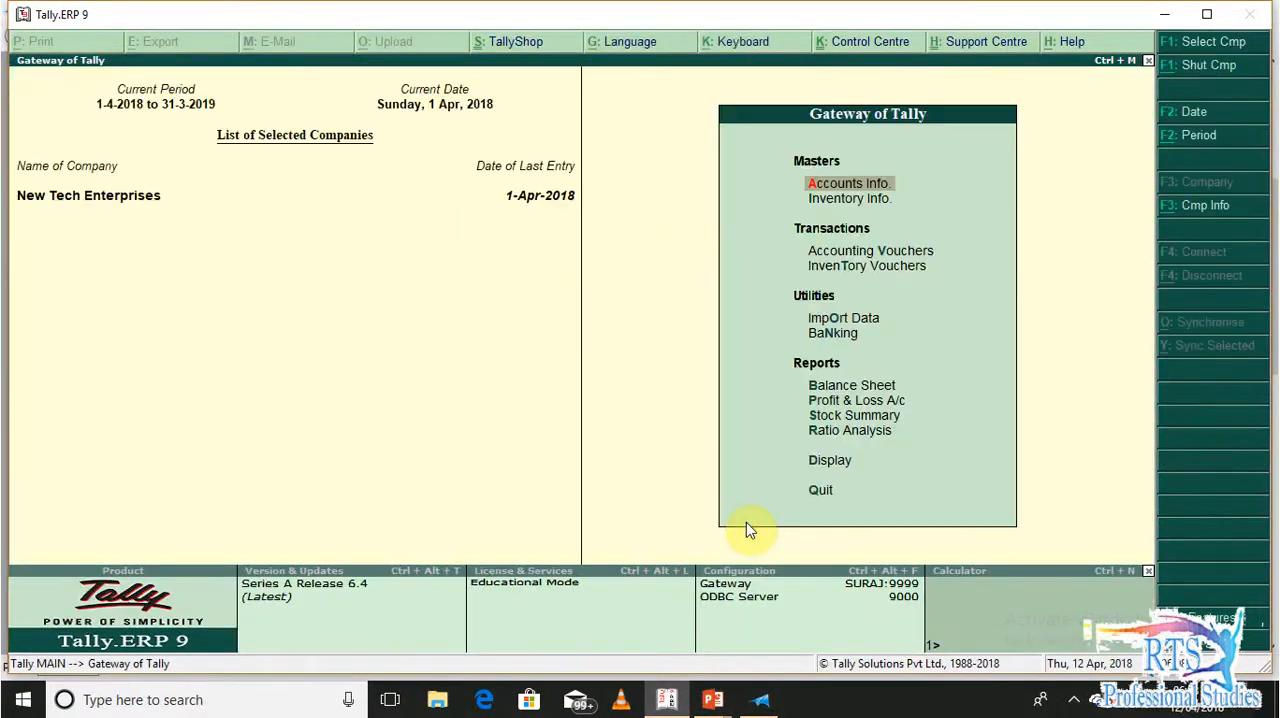
Open the Profit & Loss A/c and check Local Sales under Sales Accounts
{"action": "key", "text": "p"}
{"action": "key", "text": "Return"}
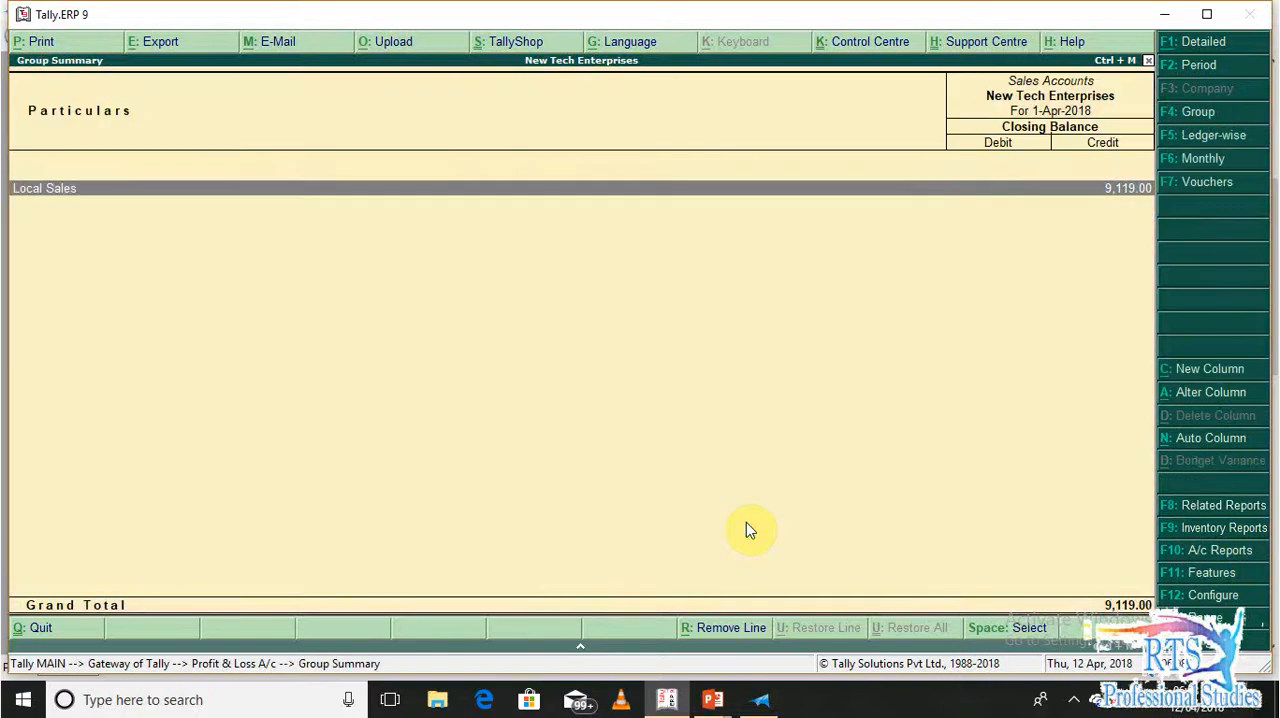
{"action": "key", "text": "Return"}
{"action": "key", "text": "Escape"}
{"action": "key", "text": "Escape"}
Examine the Round Off and Shipping Charges ledgers under Indirect Expenses, and leave the Profit & Loss A/c
{"action": "key", "text": "Left"}
{"action": "key", "text": "Down"}
{"action": "key", "text": "Down"}
{"action": "key", "text": "Right"}
{"action": "key", "text": "Down"}
{"action": "key", "text": "Return"}
{"action": "key", "text": "Down"}
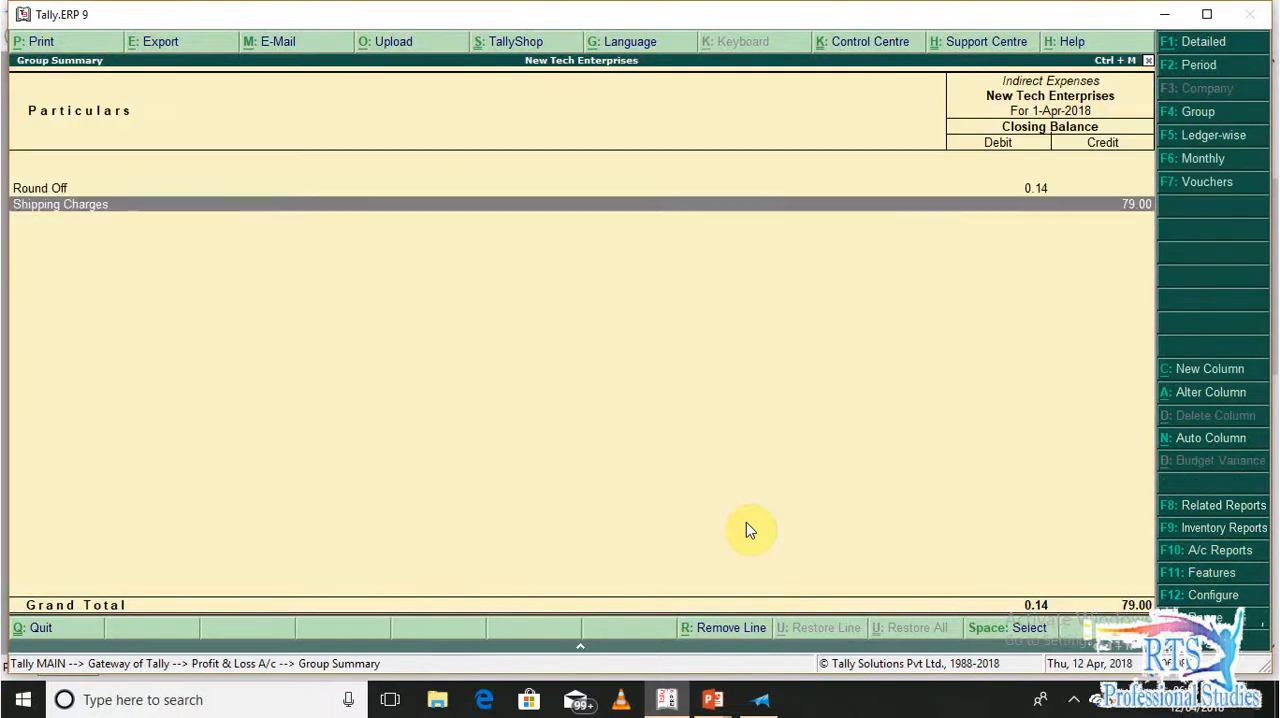
{"action": "key", "text": "Escape"}
{"action": "key", "text": "Escape"}
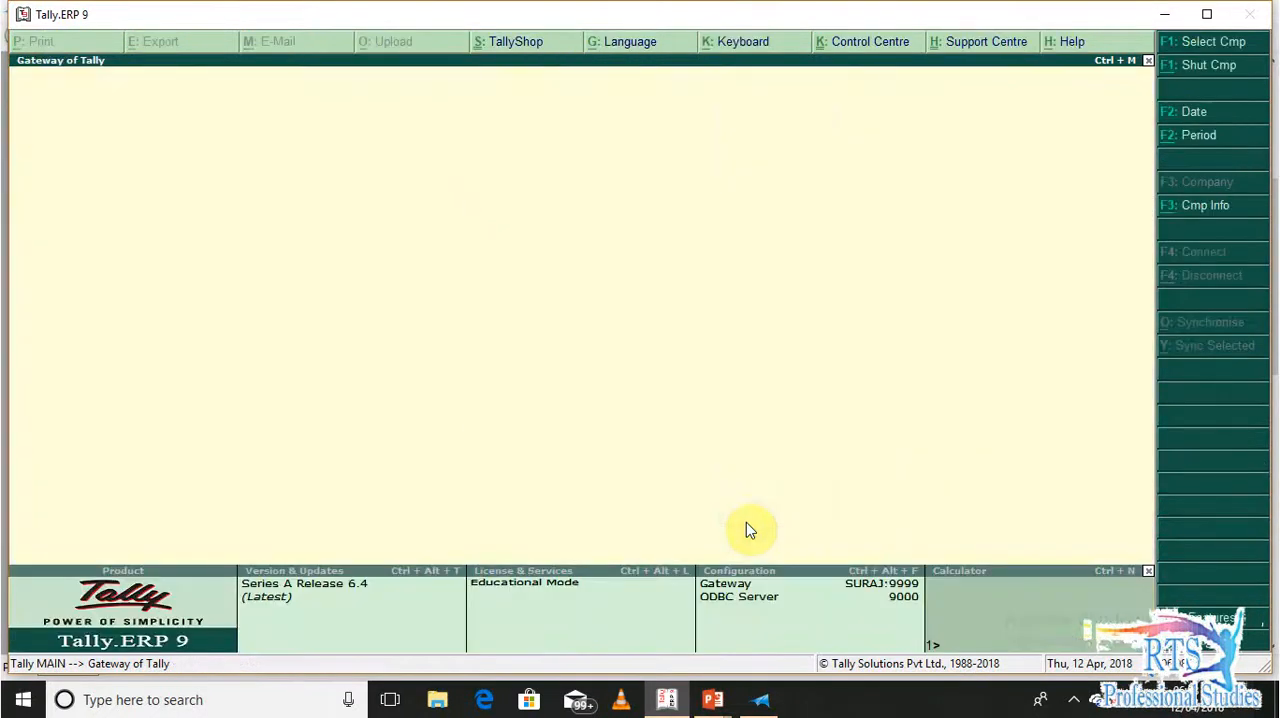
Open the GSTR-1 report and drill down into the B2C(Small) Invoices - 7 row
{"action": "key", "text": "d"}
{"action": "key", "text": "u"}
{"action": "key", "text": "Return"}
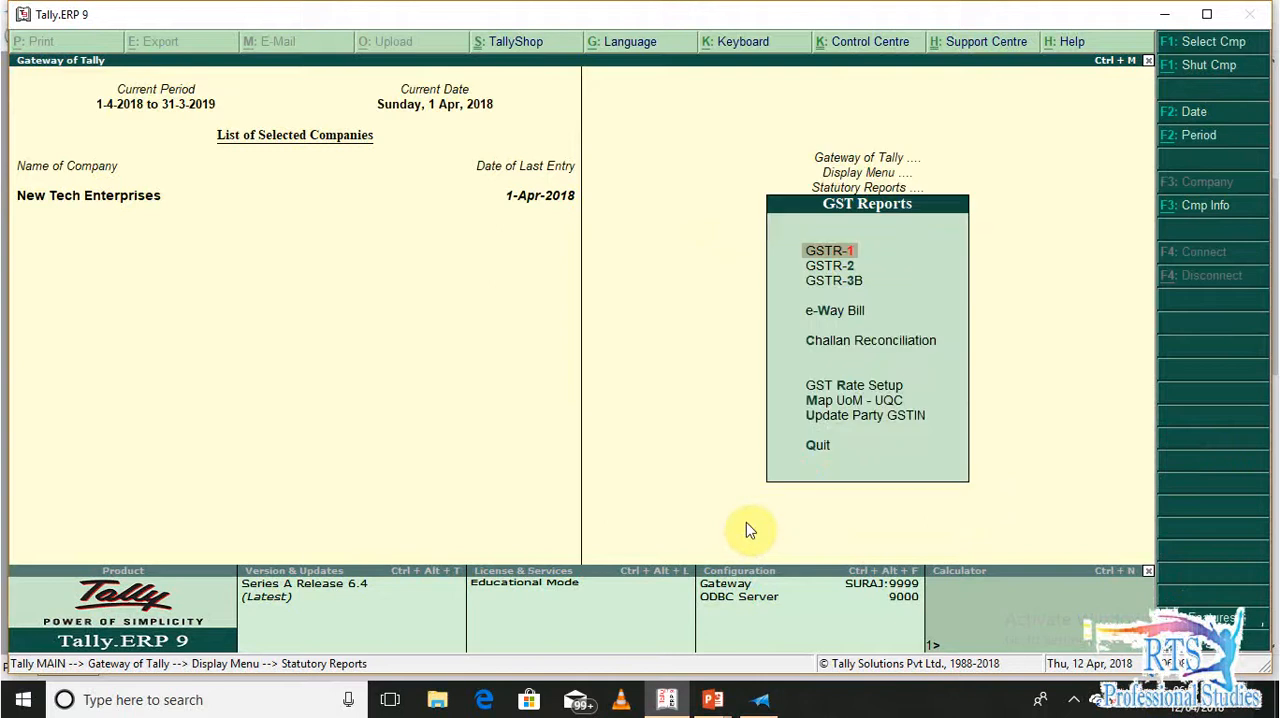
{"action": "key", "text": "Return"}
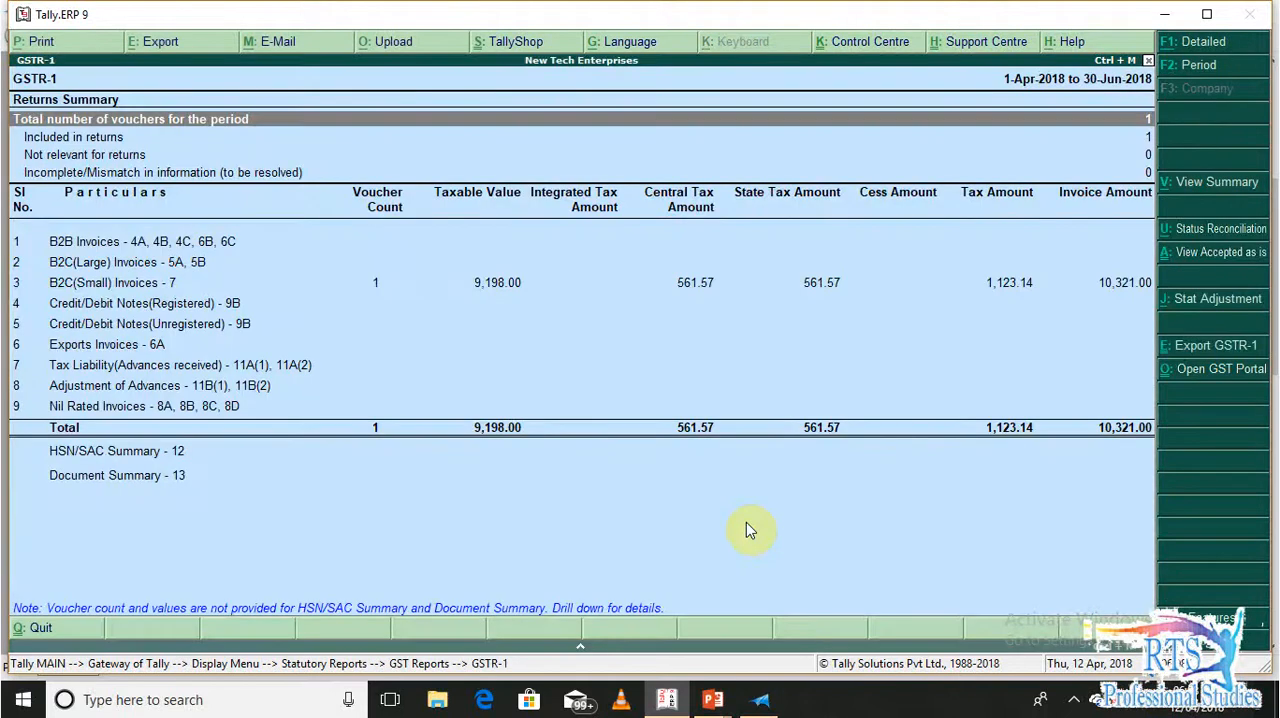
{"action": "key", "text": "Down"}
{"action": "key", "text": "Down"}
{"action": "key", "text": "Down"}
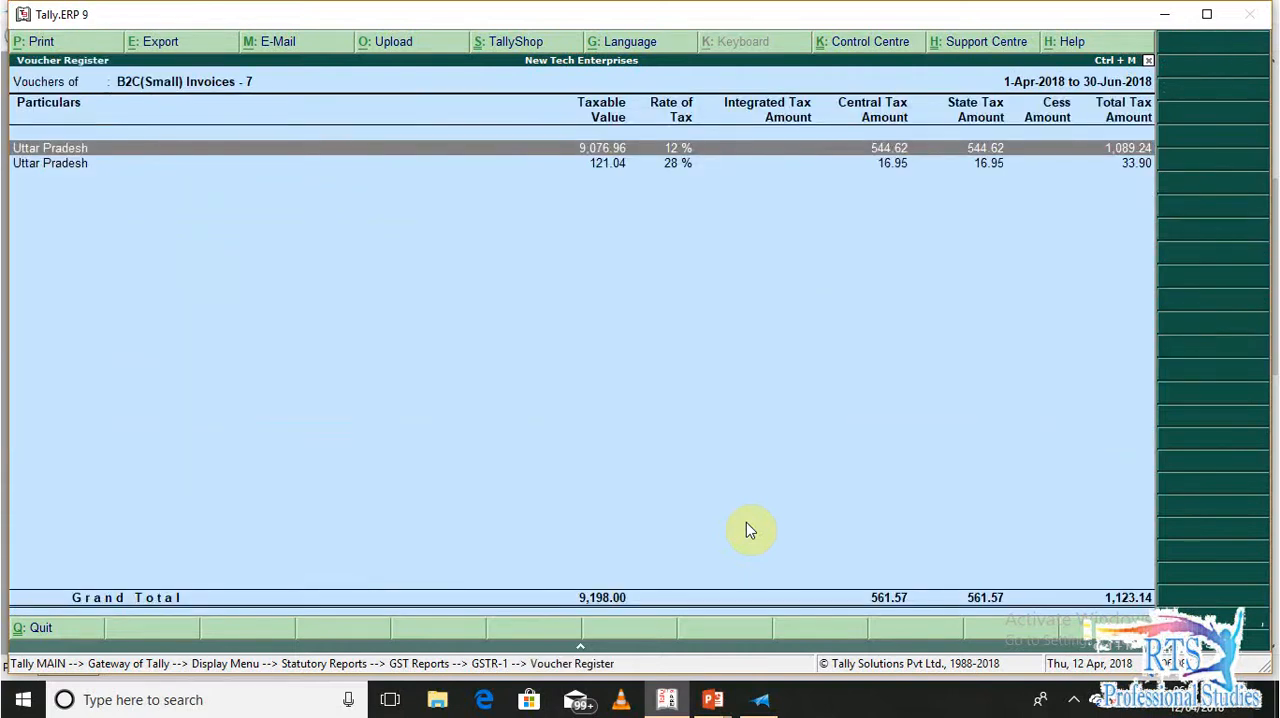
Examine the 12 % and 28 % tax lines of the B2C(Small) invoices and close GSTR-1
{"action": "key", "text": "Down"}
{"action": "key", "text": "Up"}
{"action": "key", "text": "Down"}
{"action": "key", "text": "Up"}
{"action": "key", "text": "Down"}
{"action": "key", "text": "Up"}
{"action": "key", "text": "Down"}
{"action": "key", "text": "Up"}
{"action": "key", "text": "Down"}
{"action": "key", "text": "Up"}
{"action": "key", "text": "Down"}
{"action": "key", "text": "Up"}
{"action": "key", "text": "Down"}
{"action": "key", "text": "Up"}
{"action": "key", "text": "Escape"}
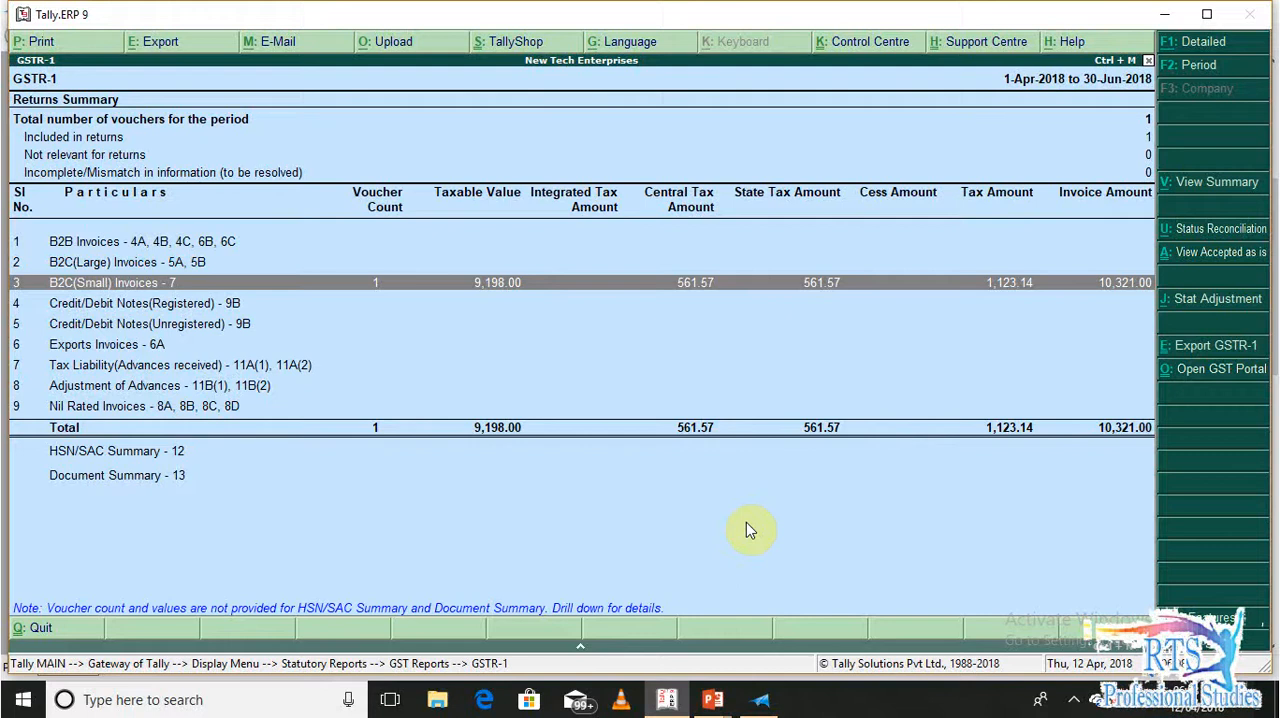
{"action": "key", "text": "Escape"}
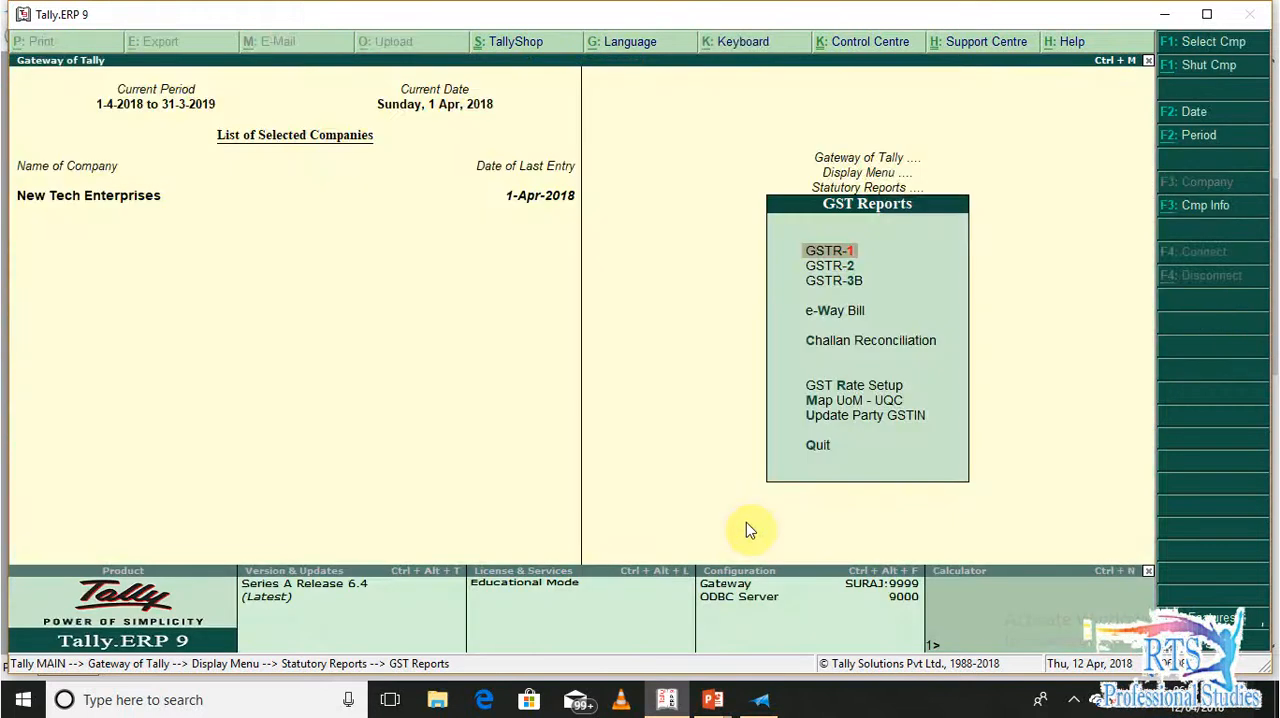
Open the GSTR-3B report and go to table 3.1 for outward supplies
{"action": "key", "text": "Down"}
{"action": "key", "text": "Down"}
{"action": "left_click", "coordinate": [746, 522]}
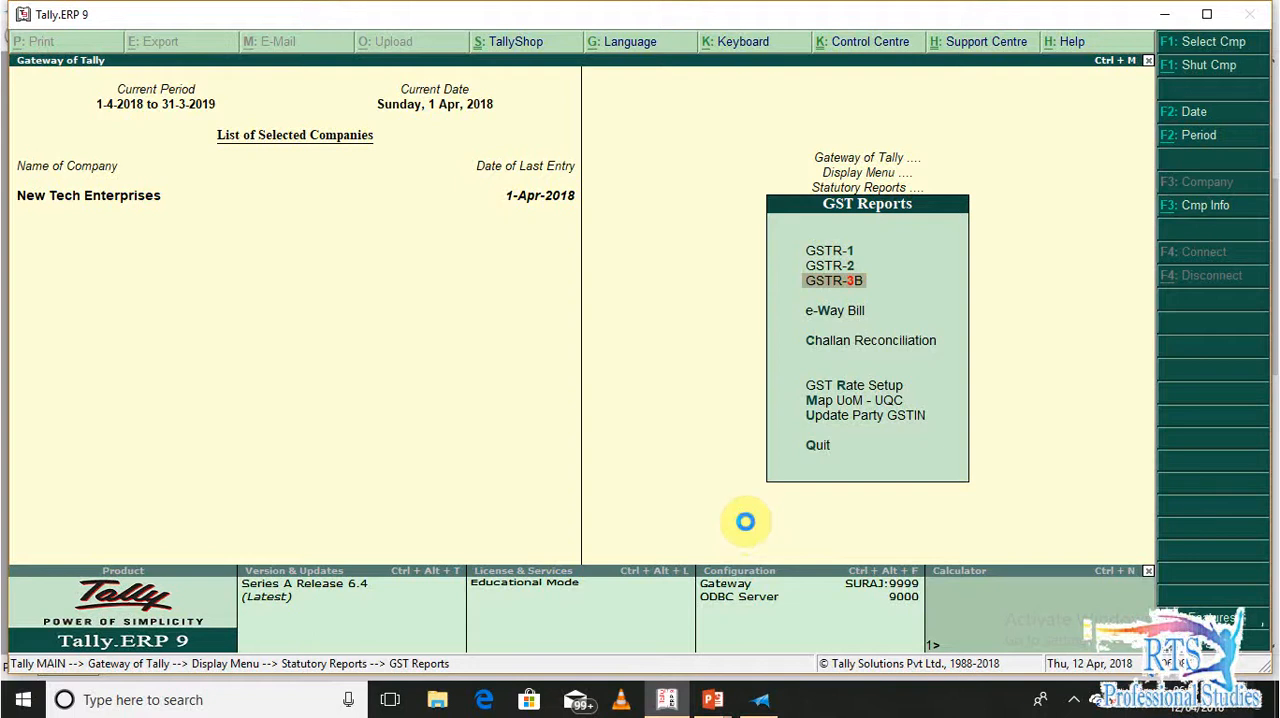
{"action": "key", "text": "Down"}
{"action": "key", "text": "Down"}
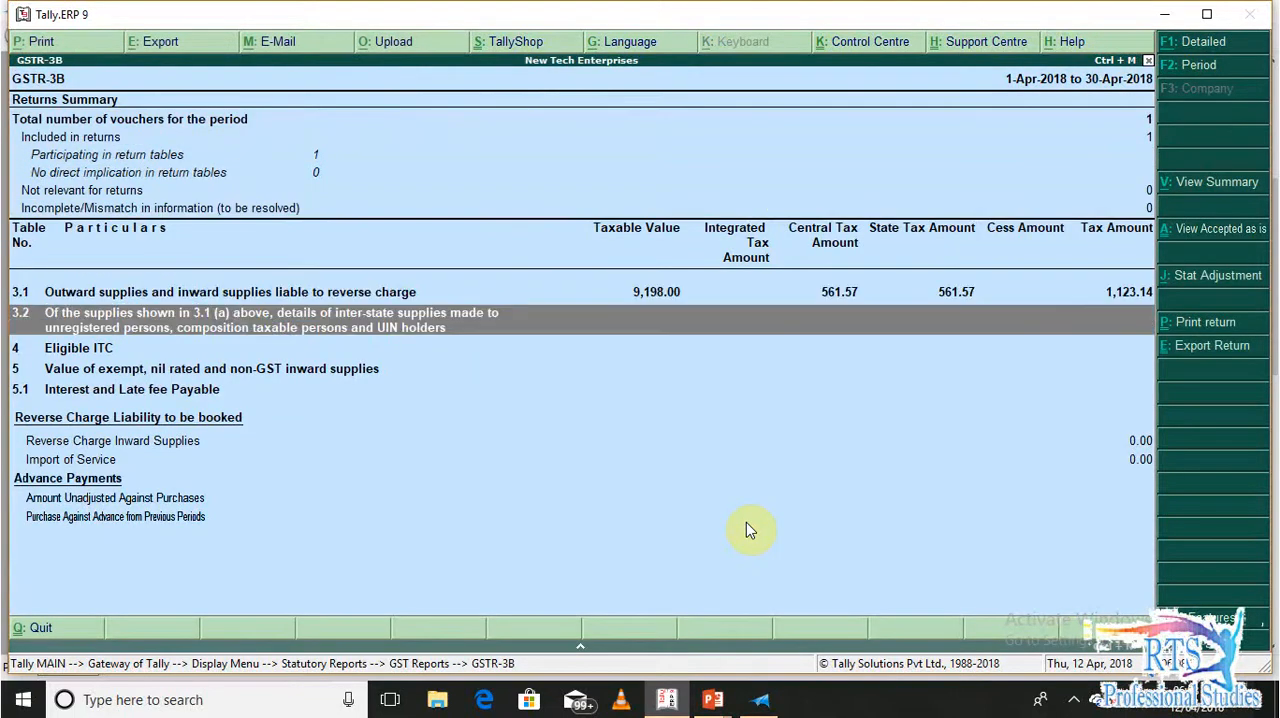
{"action": "key", "text": "Up"}
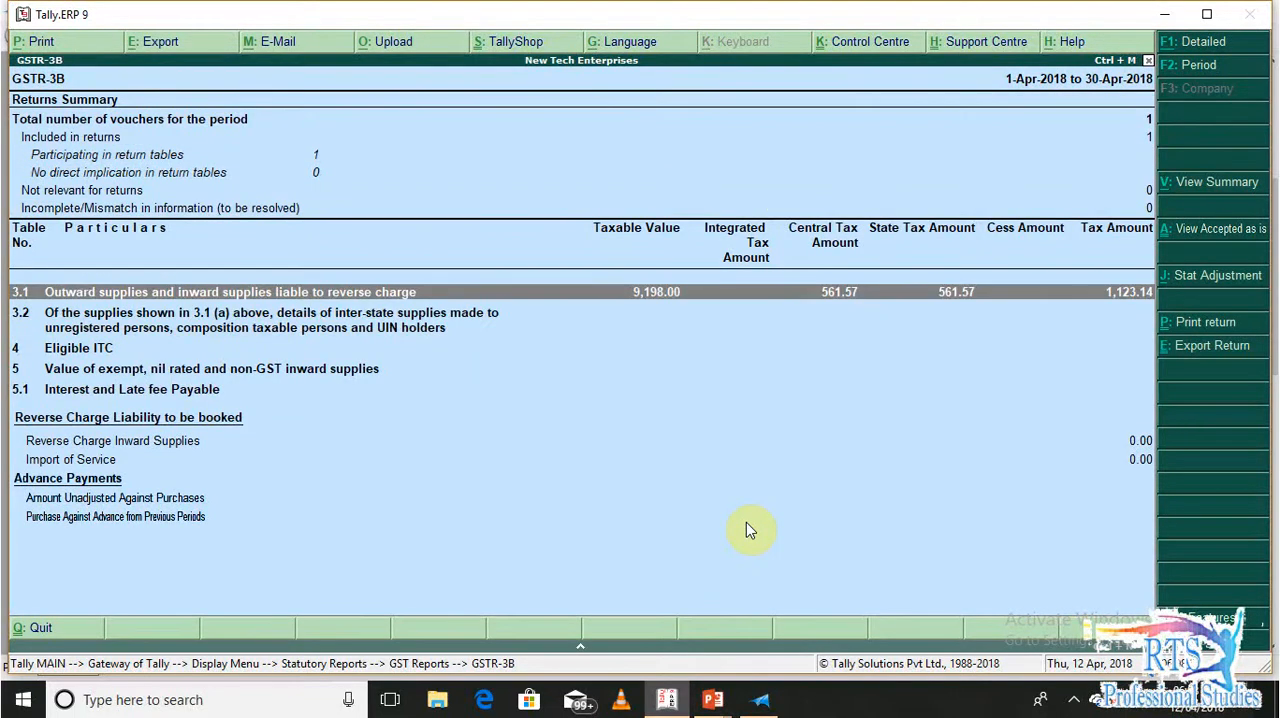
Review the taxable Local Sales in the GSTR-3B summary and return to the Gateway of Tally
{"action": "key", "text": "Return"}
{"action": "key", "text": "Down"}
{"action": "key", "text": "Down"}
{"action": "key", "text": "Down"}
{"action": "key", "text": "Down"}
{"action": "key", "text": "Down"}
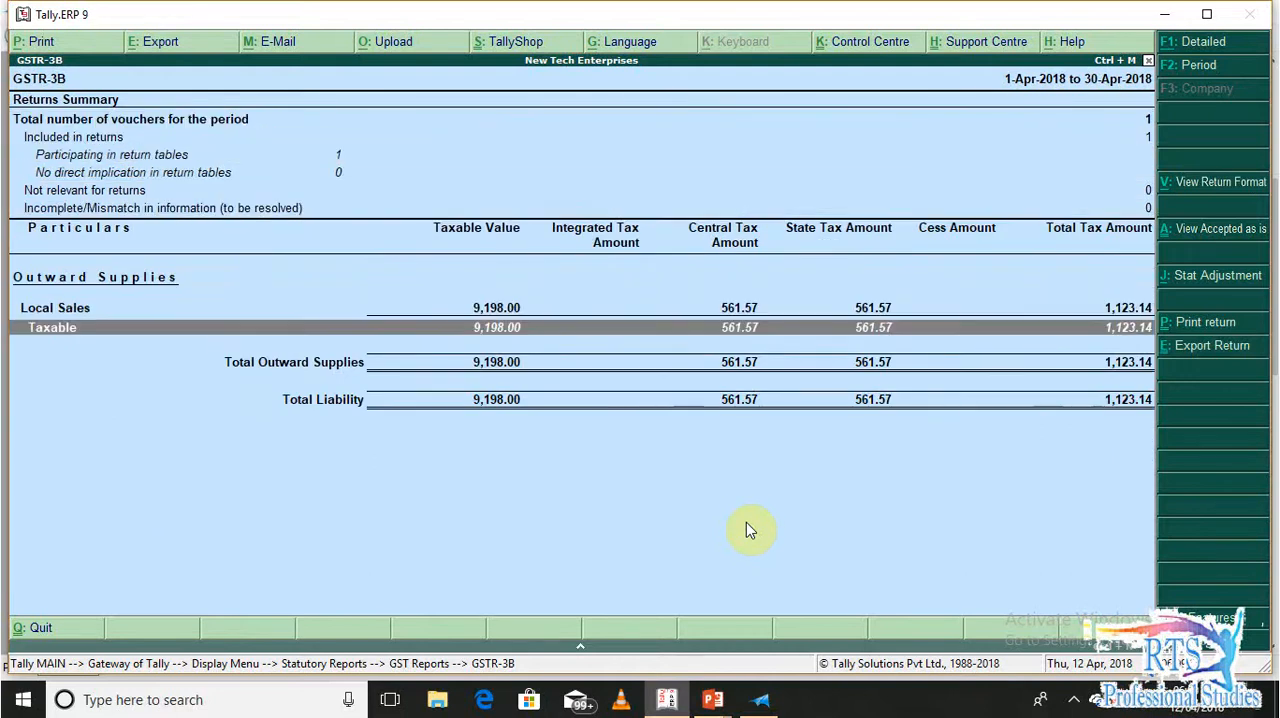
{"action": "key", "text": "Up"}
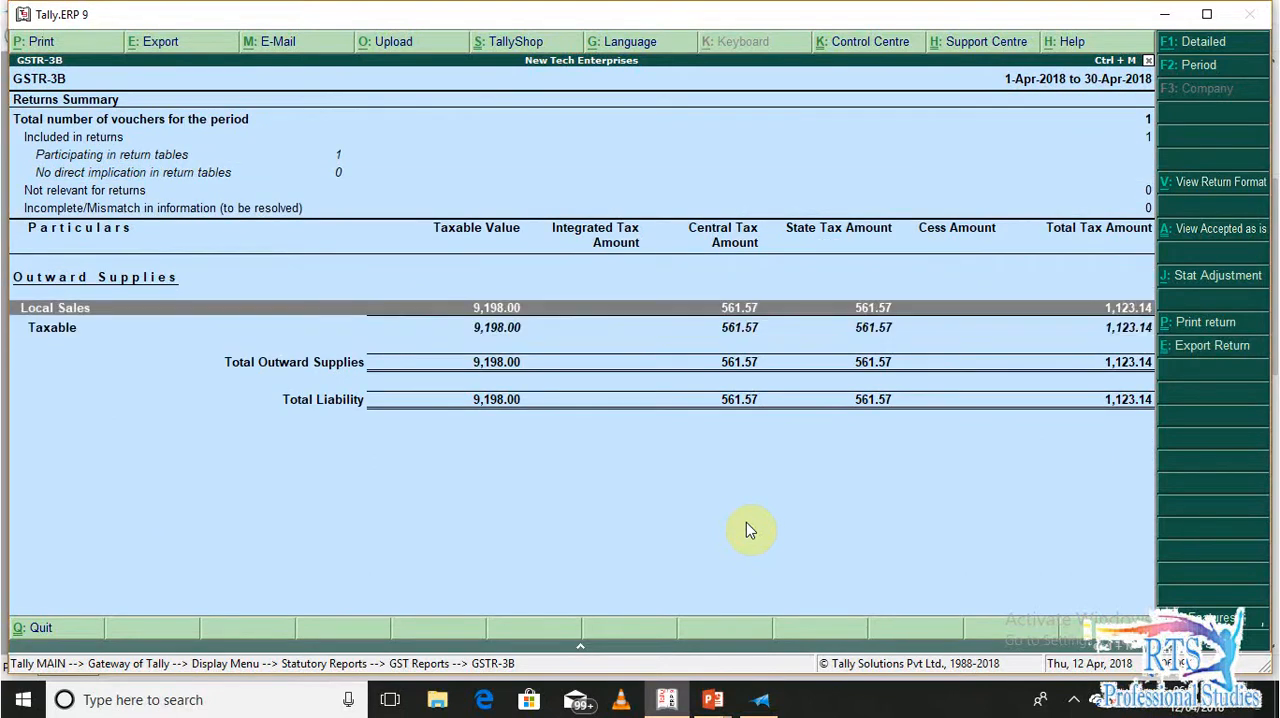
{"action": "key", "text": "Escape"}
{"action": "key", "text": "Escape"}
{"action": "key", "text": "Escape"}
{"action": "key", "text": "Escape"}
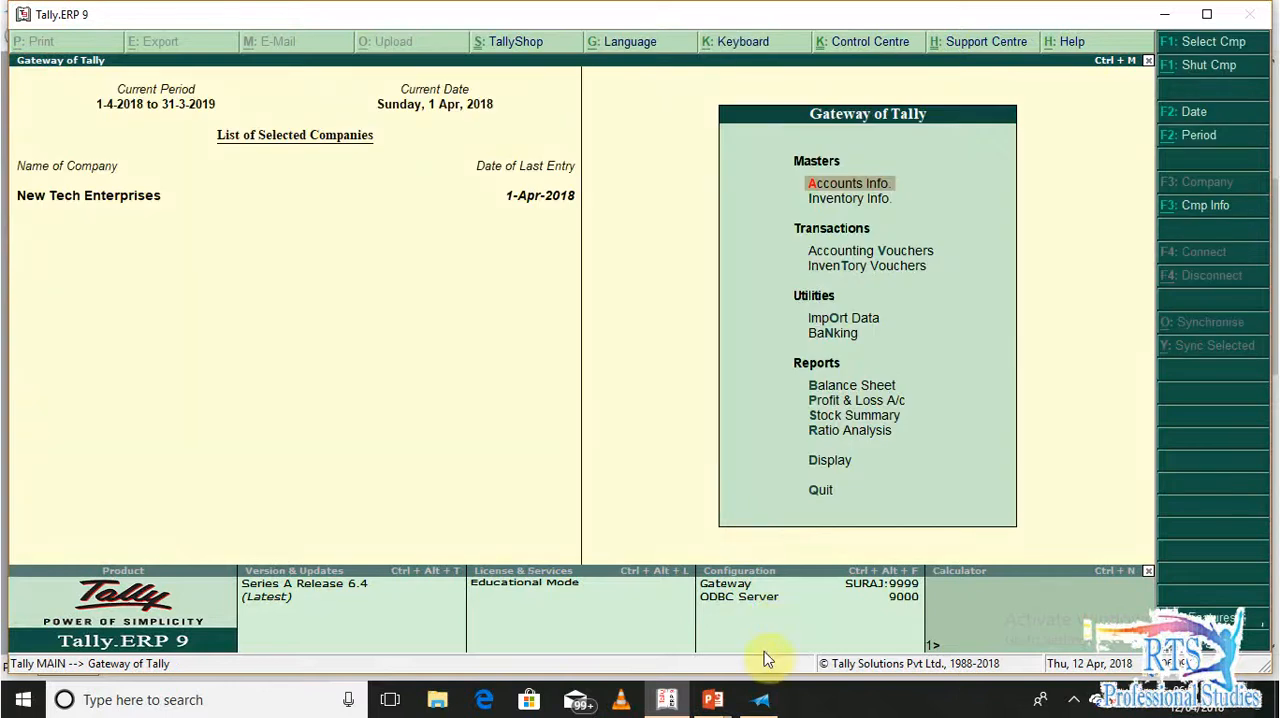
Read the Inter-State Sales question about the Amazon order in the XPS document and switch back to Tally
{"action": "left_click", "coordinate": [761, 700]}
{"action": "left_click_drag", "start_coordinate": [1266, 206], "coordinate": [1266, 362]}
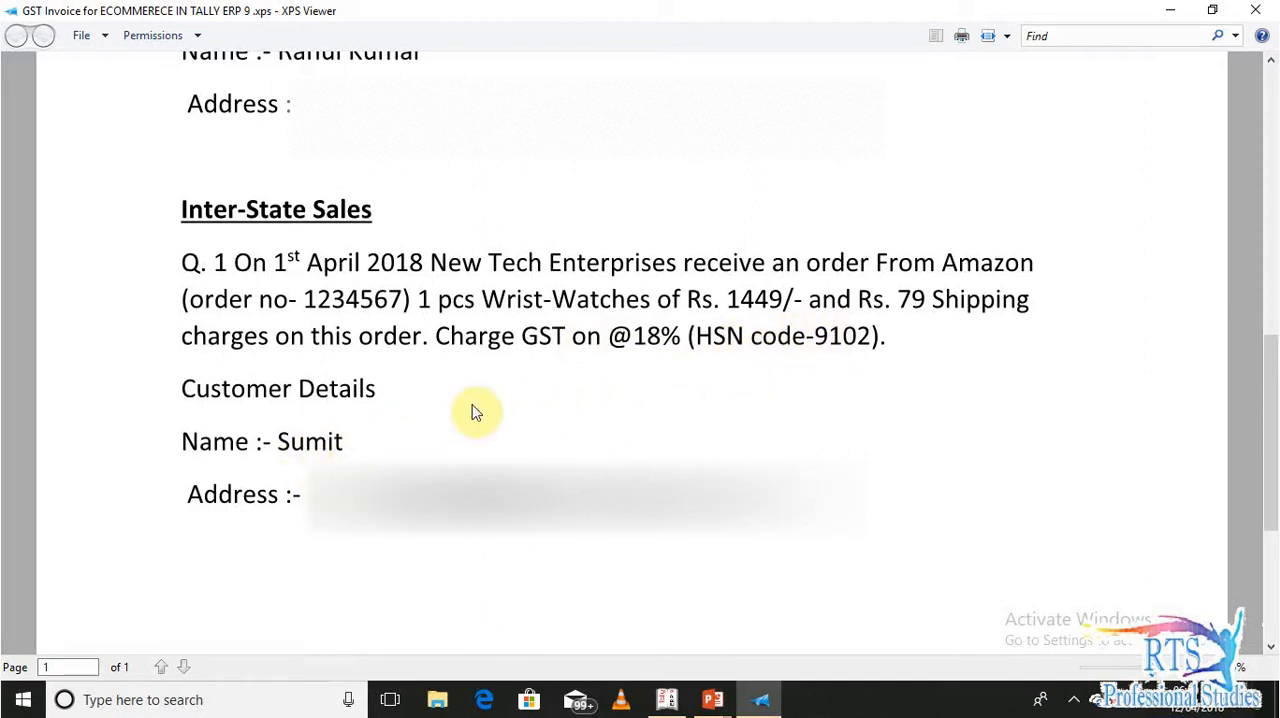
{"action": "key", "text": "alt+Tab"}
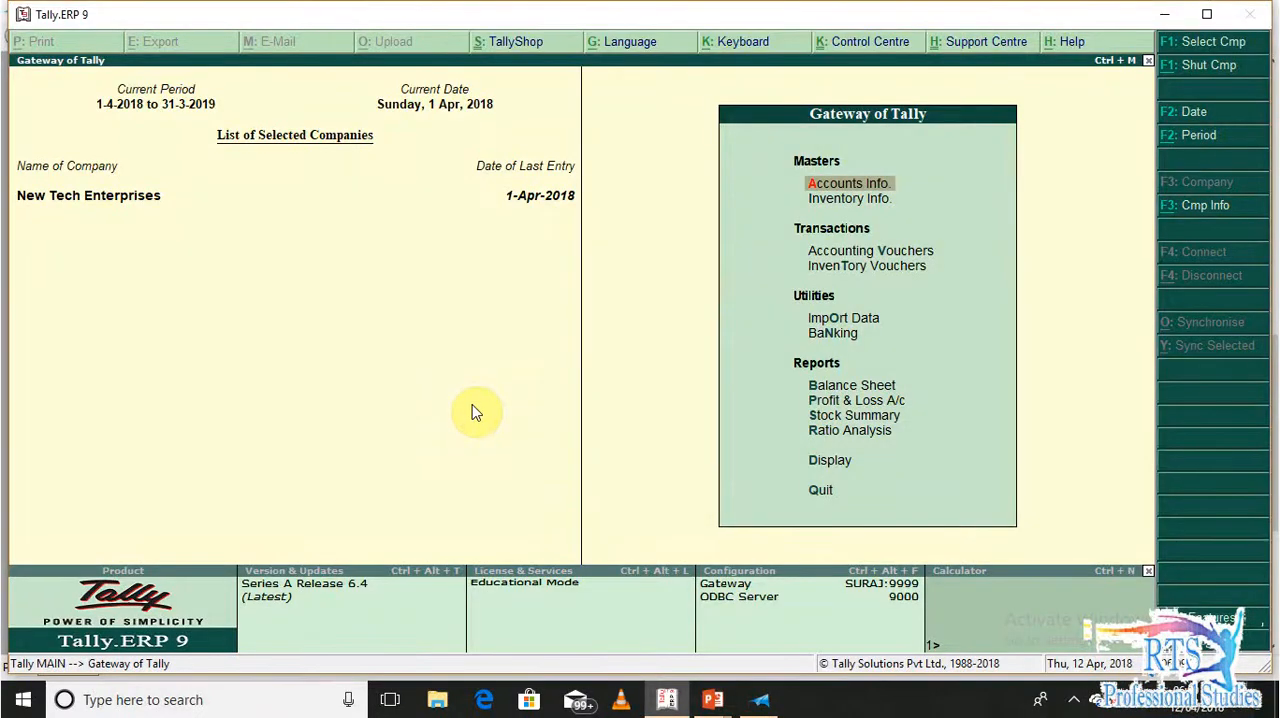
Start a new ledger named Amazon, checking the order document
{"action": "key", "text": "Return"}
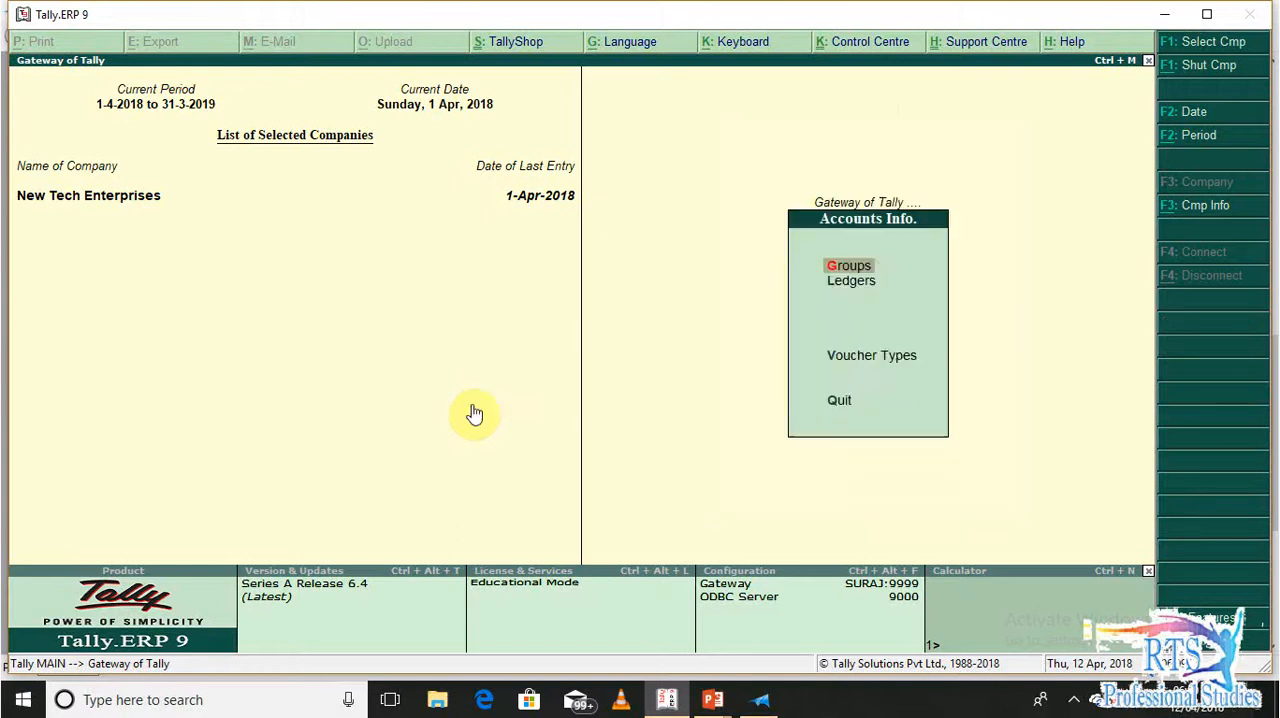
{"action": "key", "text": "l"}
{"action": "key", "text": "Return"}
{"action": "type", "text": "Amazon"}
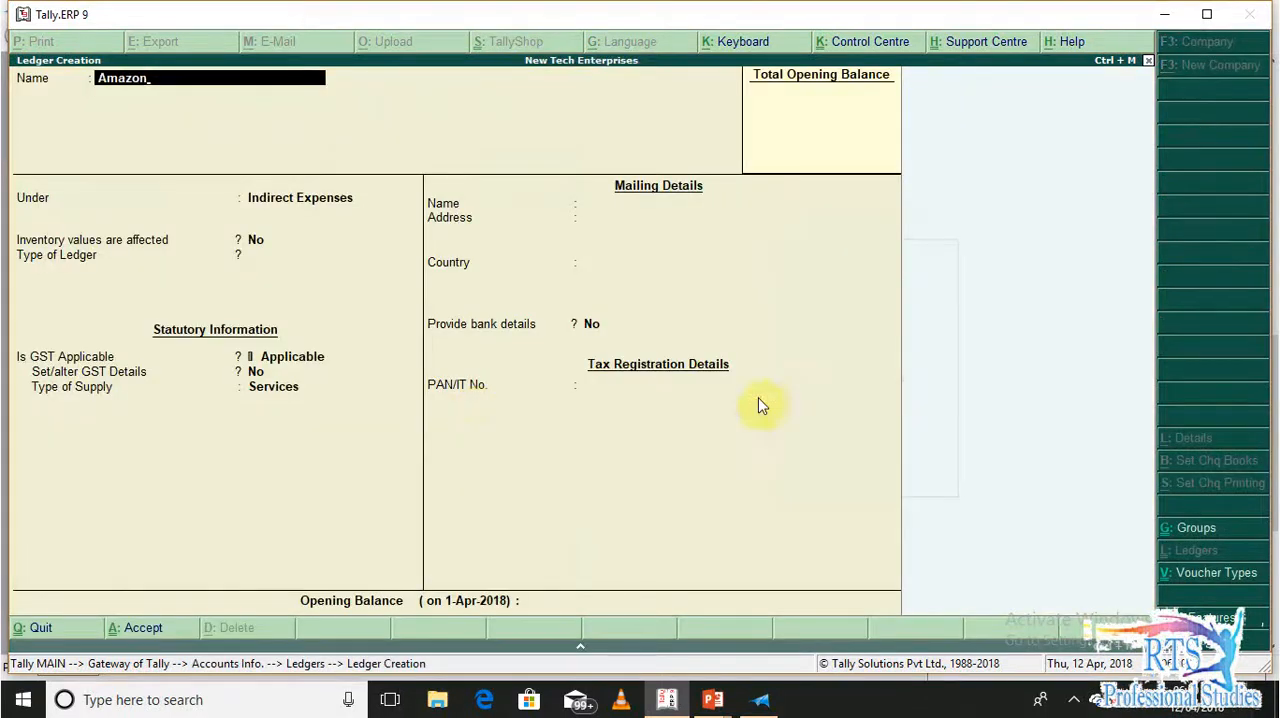
{"action": "key", "text": "alt+Tab"}
{"action": "key", "text": "alt+Tab"}
Put the Amazon ledger under Sundry Debtors with bill-by-bill balances and a default credit period of 15 days
{"action": "key", "text": "Return"}
{"action": "type", "text": "Sund"}
{"action": "key", "text": "Down"}
{"action": "key", "text": "Return"}
{"action": "key", "text": "Return"}
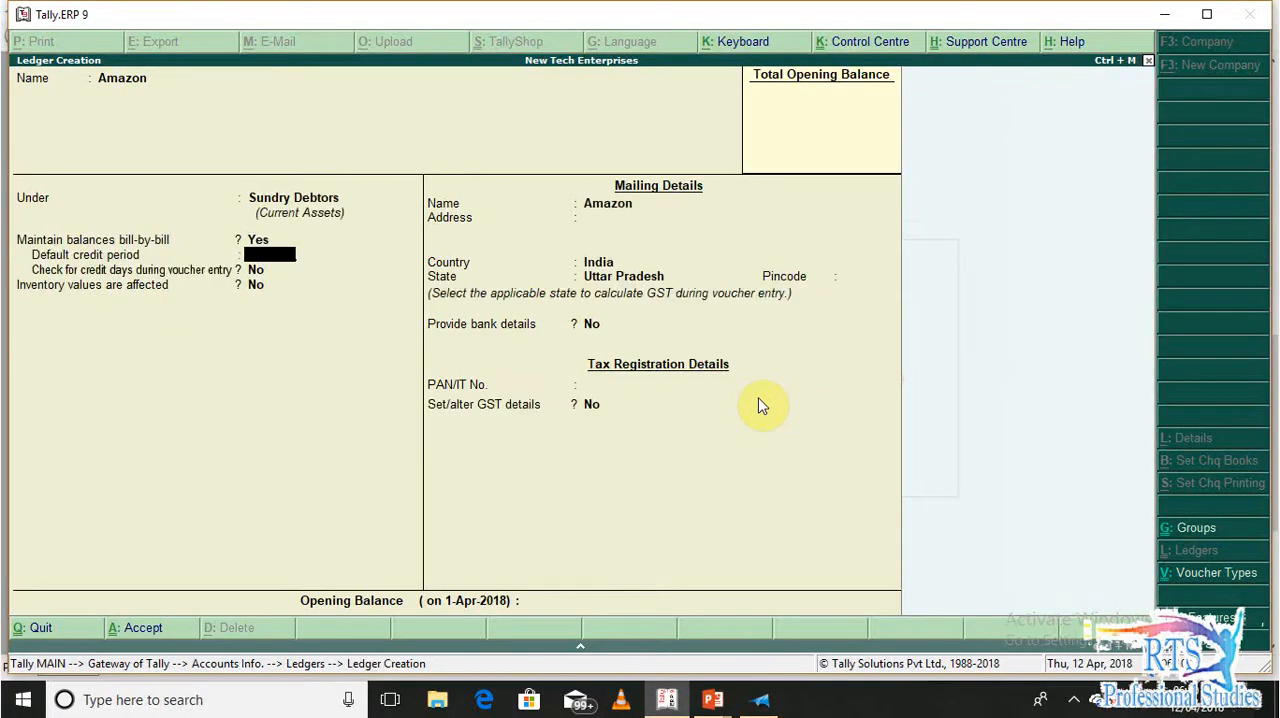
{"action": "type", "text": "15"}
Keep India as Amazon's country, set the state to Not Applicable and leave the bank and PAN details unchanged
{"action": "key", "text": "Return"}
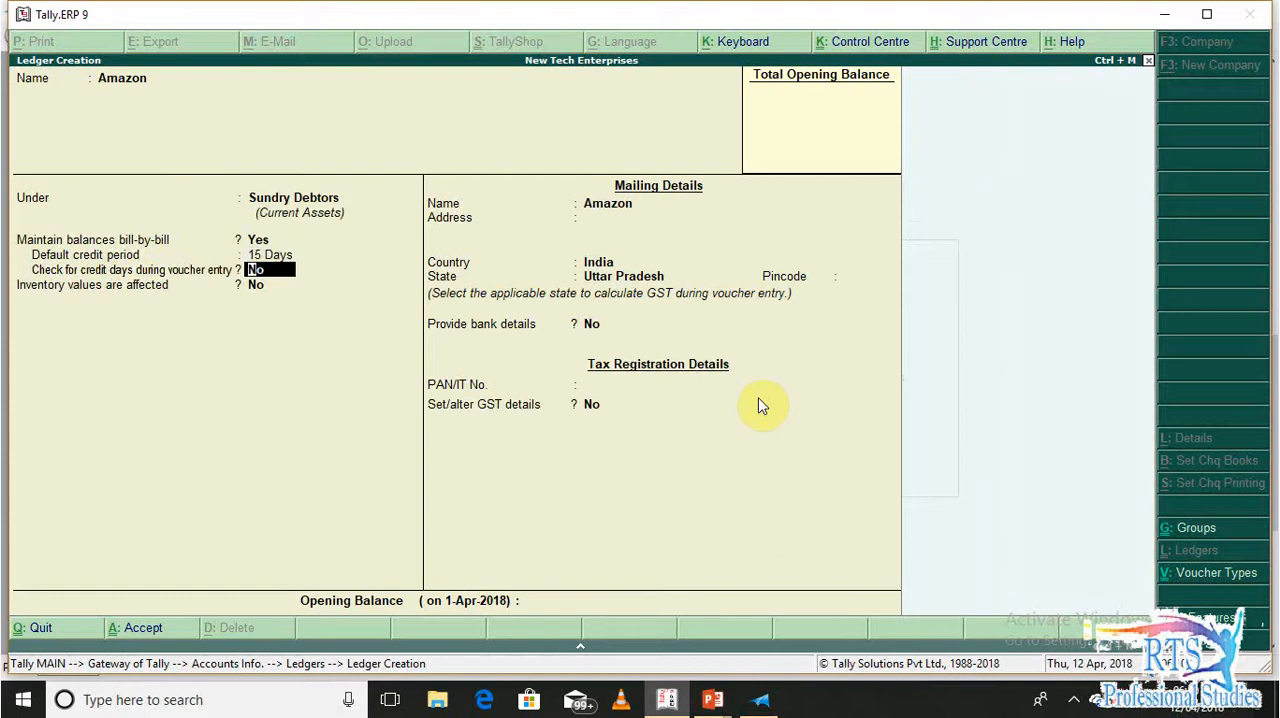
{"action": "key", "text": "Return"}
{"action": "key", "text": "Return"}
{"action": "key", "text": "Return"}
{"action": "key", "text": "Return"}
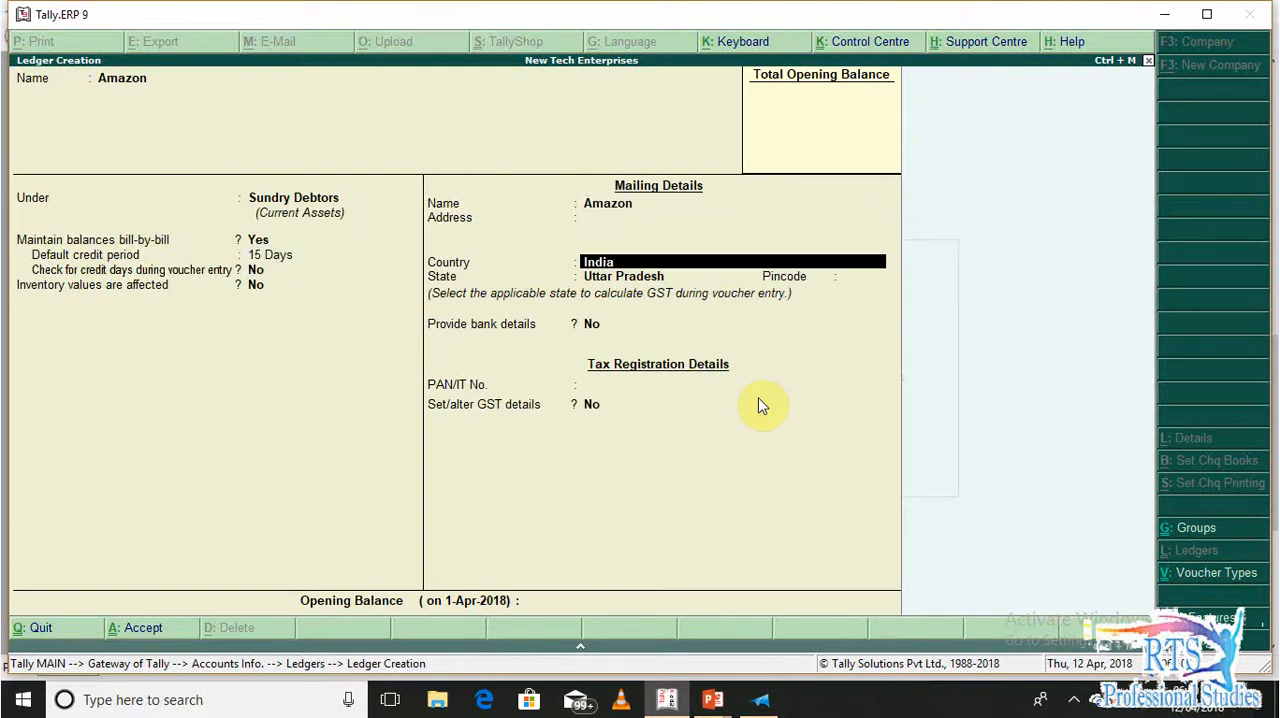
{"action": "type", "text": "No"}
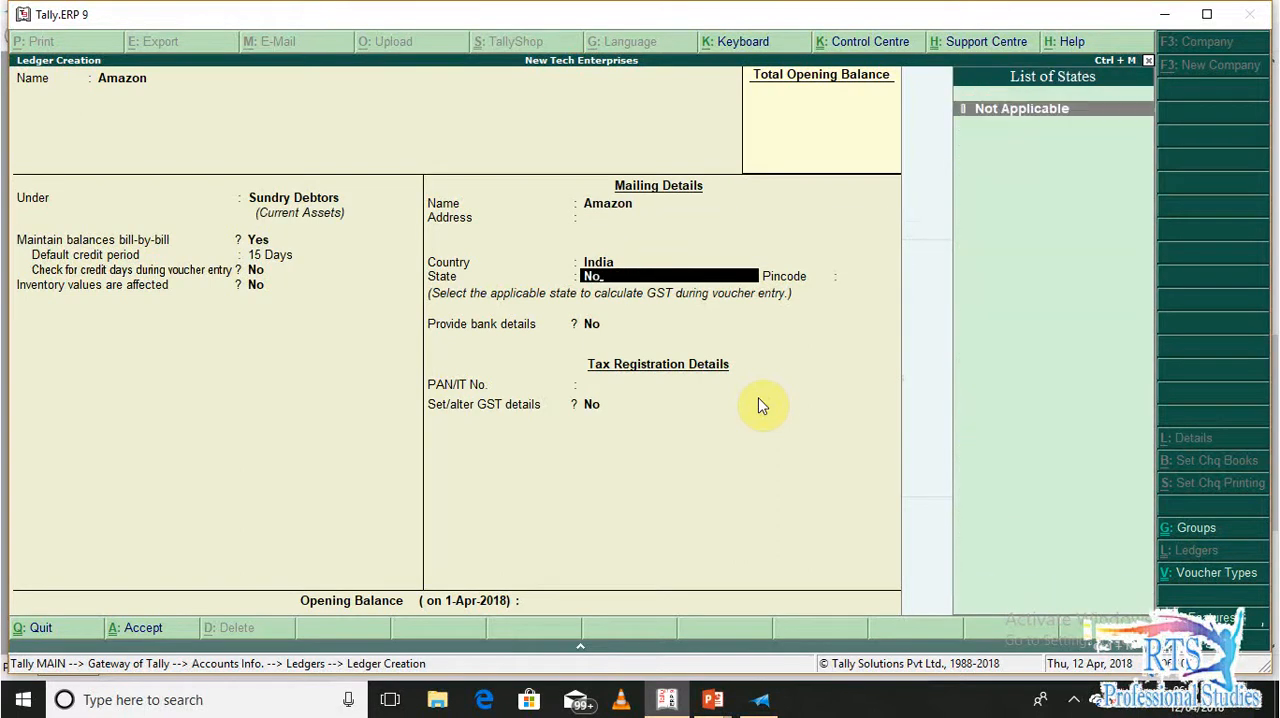
{"action": "key", "text": "Return"}
{"action": "key", "text": "Return"}
{"action": "key", "text": "Return"}
{"action": "key", "text": "Return"}
Set Amazon's GST registration type to Consumer, save the ledger and return to the Gateway of Tally
{"action": "type", "text": "y"}
{"action": "key", "text": "Return"}
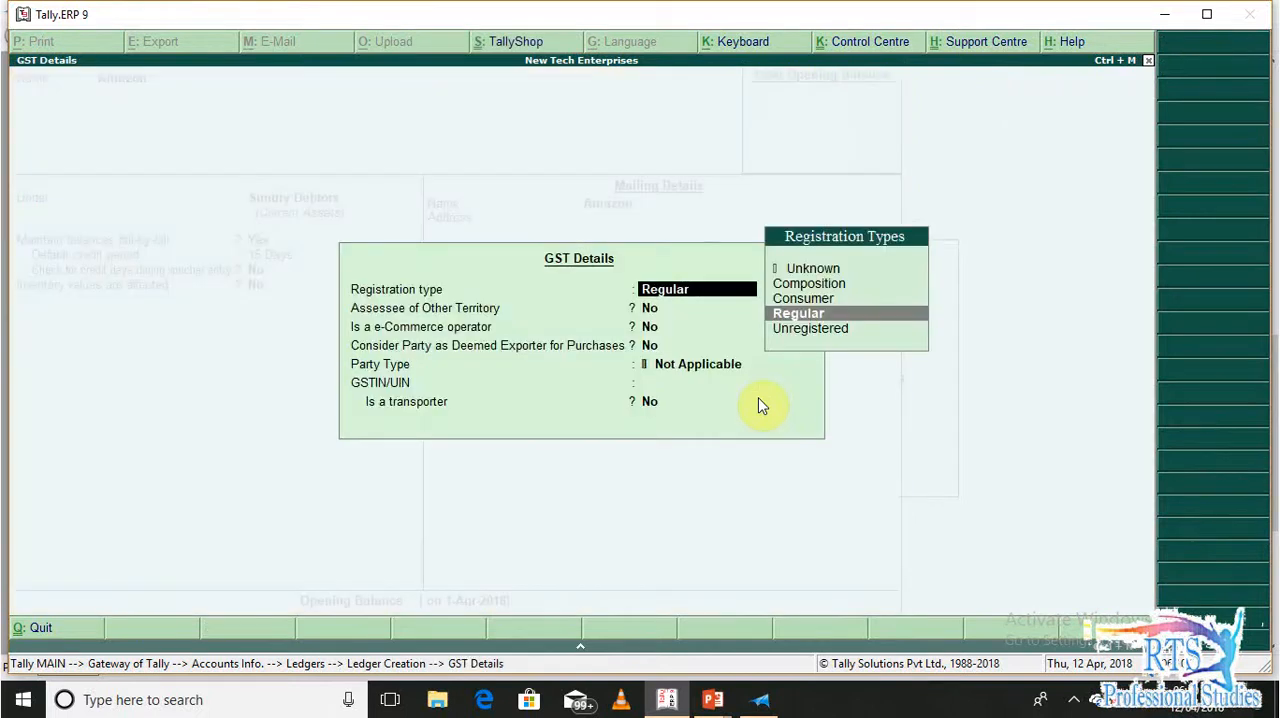
{"action": "key", "text": "Up"}
{"action": "key", "text": "Return"}
{"action": "key", "text": "Return"}
{"action": "key", "text": "Return"}
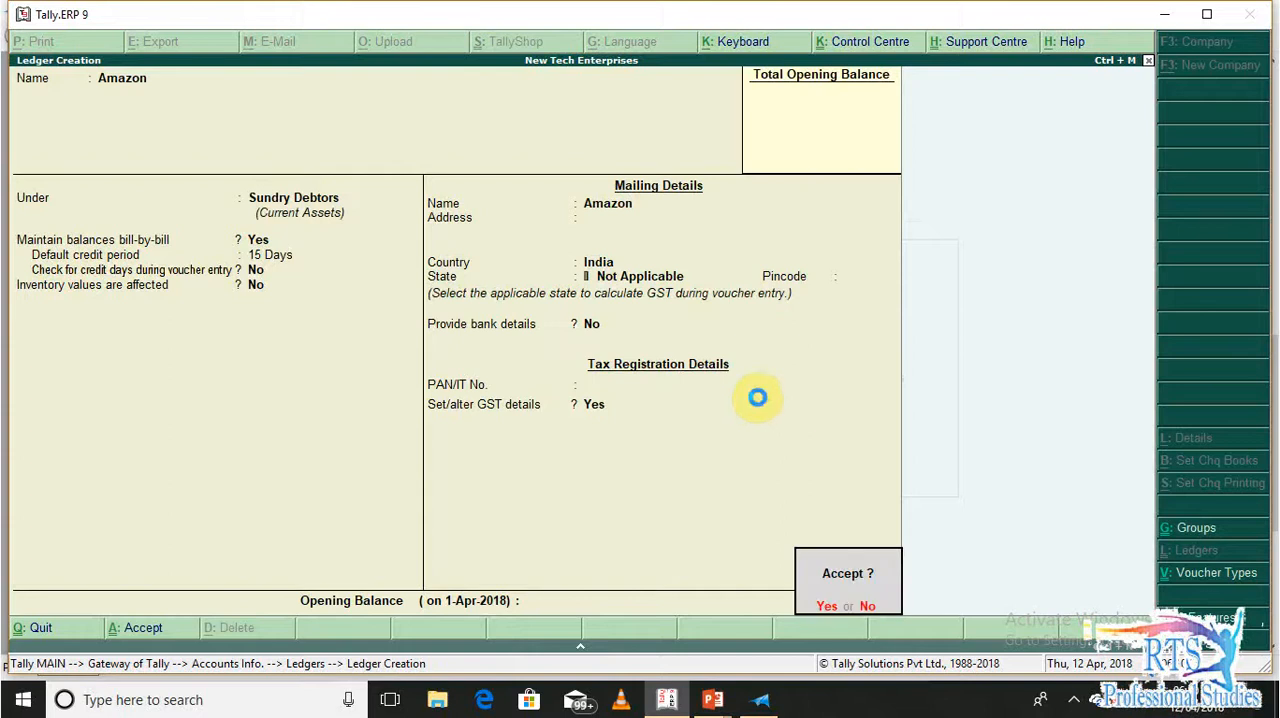
{"action": "key", "text": "Return"}
{"action": "key", "text": "Escape"}
{"action": "key", "text": "Escape"}
{"action": "key", "text": "Escape"}
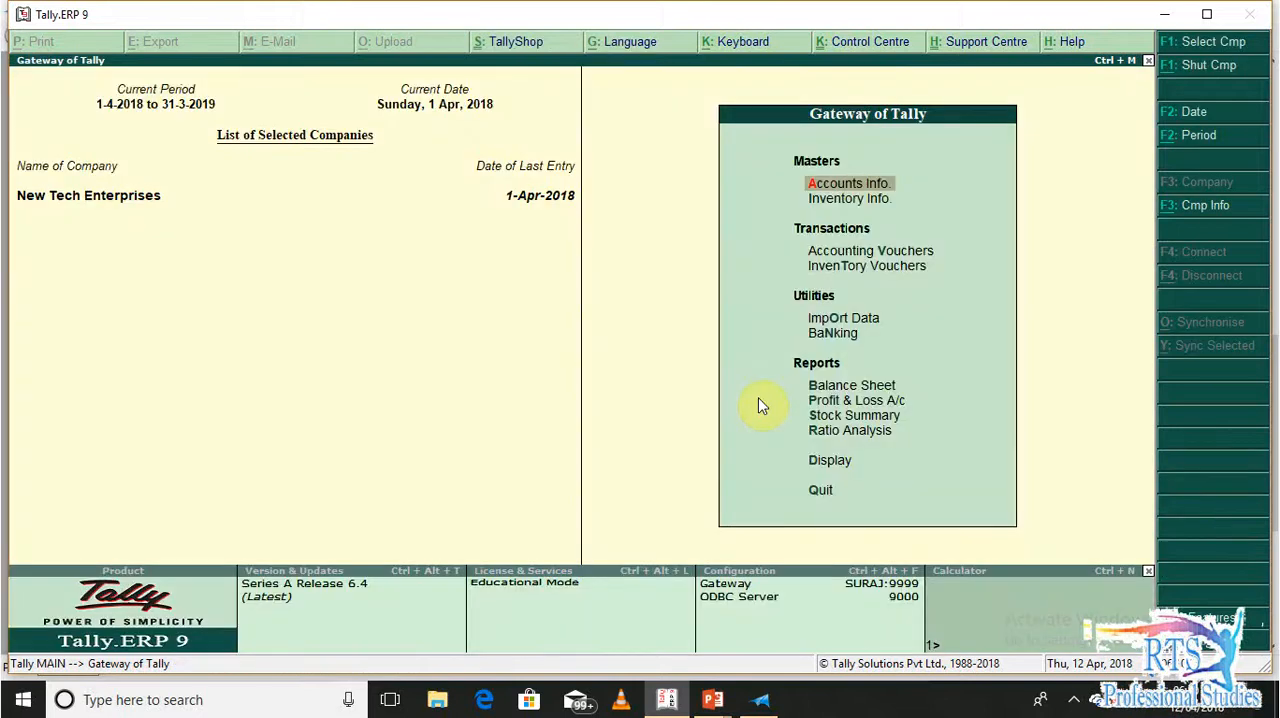
Start a new POS sales voucher with Not Applicable as the party account and enter the buyer's name
{"action": "key", "text": "v"}
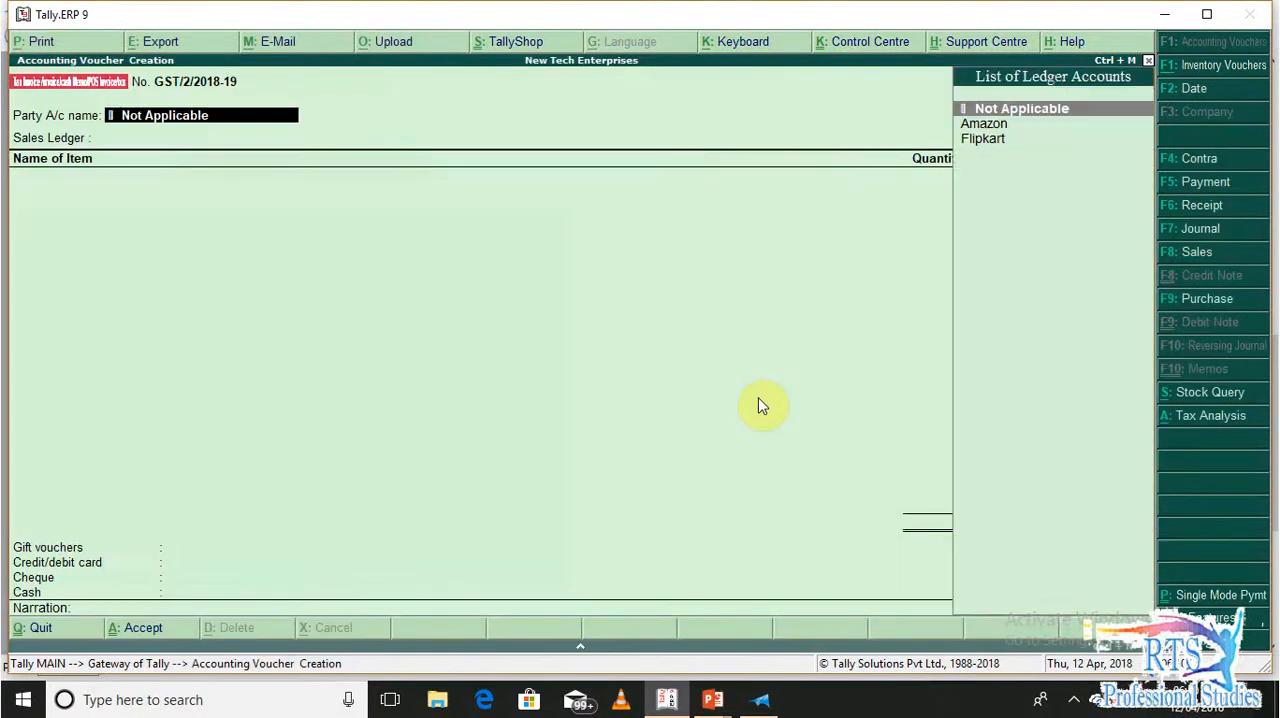
{"action": "key", "text": "Return"}
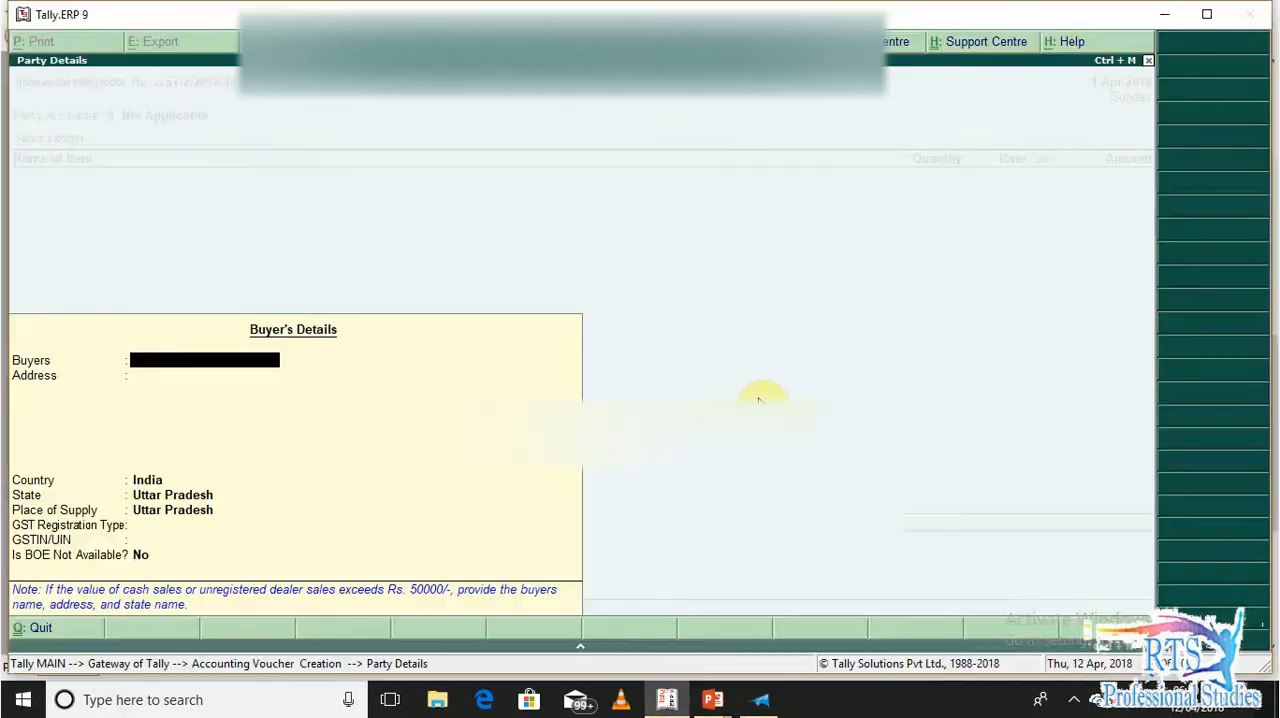
{"action": "type", "text": "Sumit"}
{"action": "key", "text": "Return"}
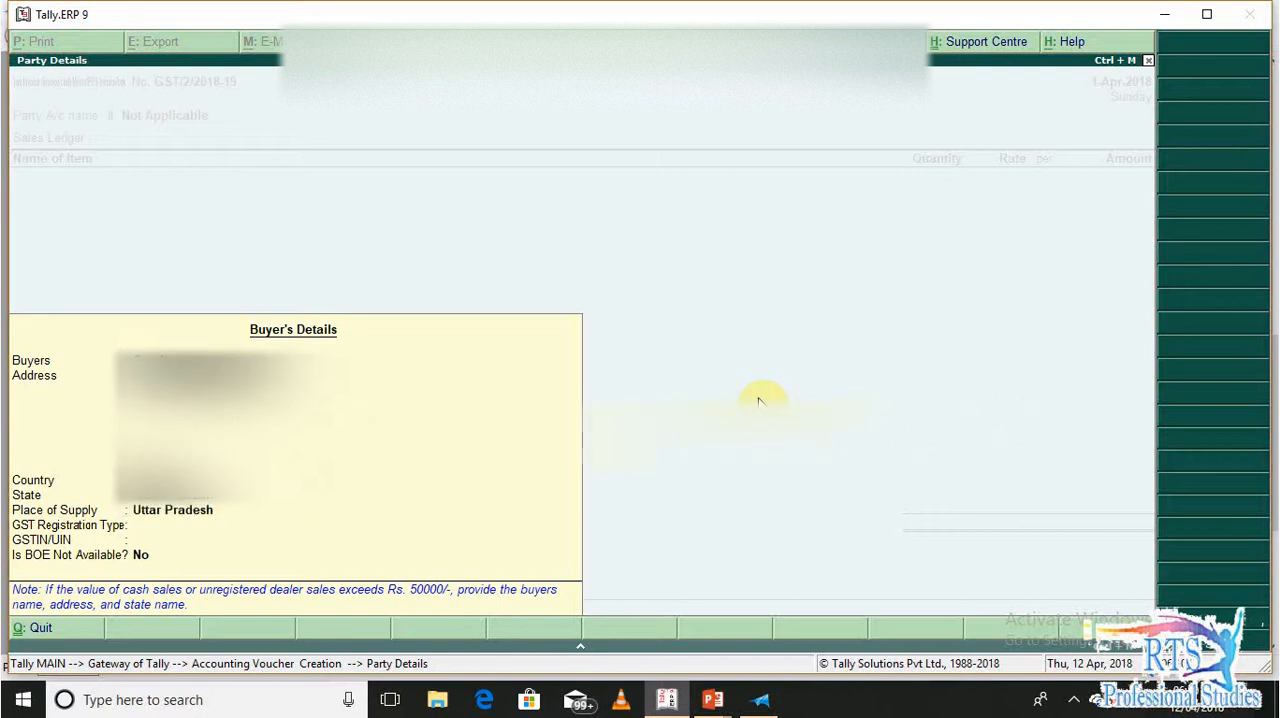
Fill in the buyer's address in the party details from the order document
{"action": "key", "text": "alt+Tab"}
{"action": "key", "text": "alt+Tab"}
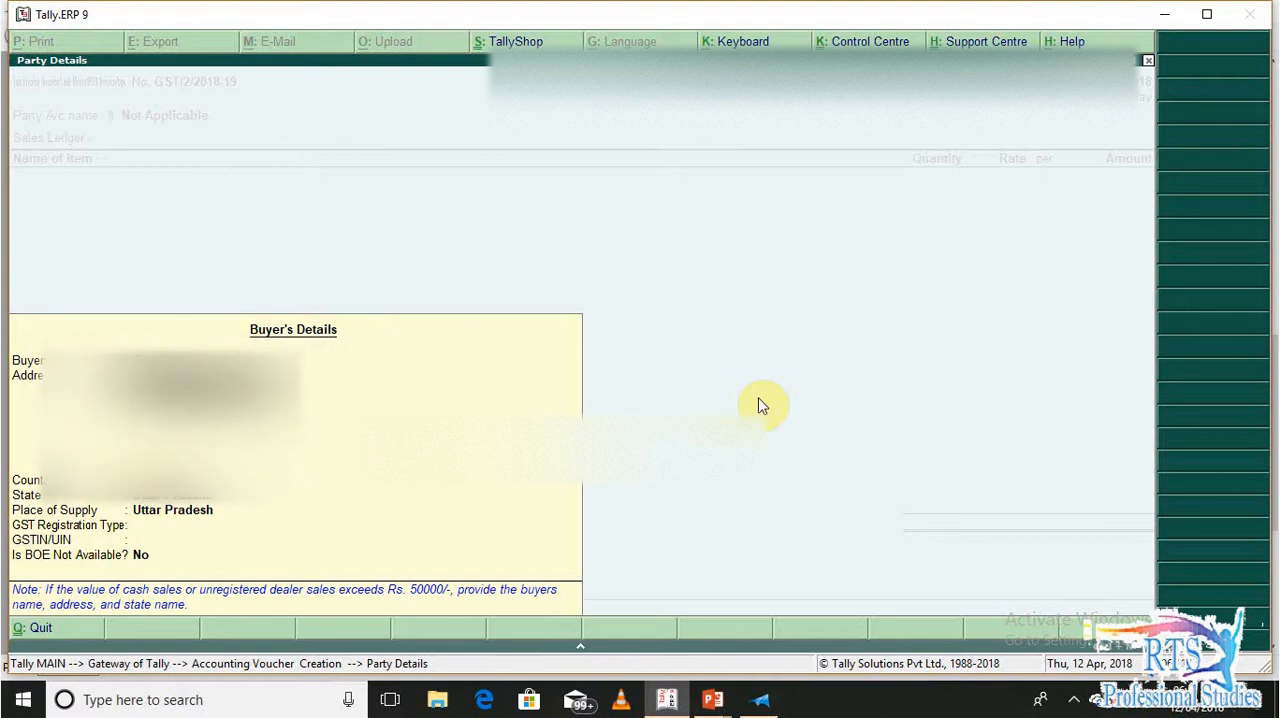
{"action": "key", "text": "alt+Tab"}
{"action": "key", "text": "alt+Tab"}
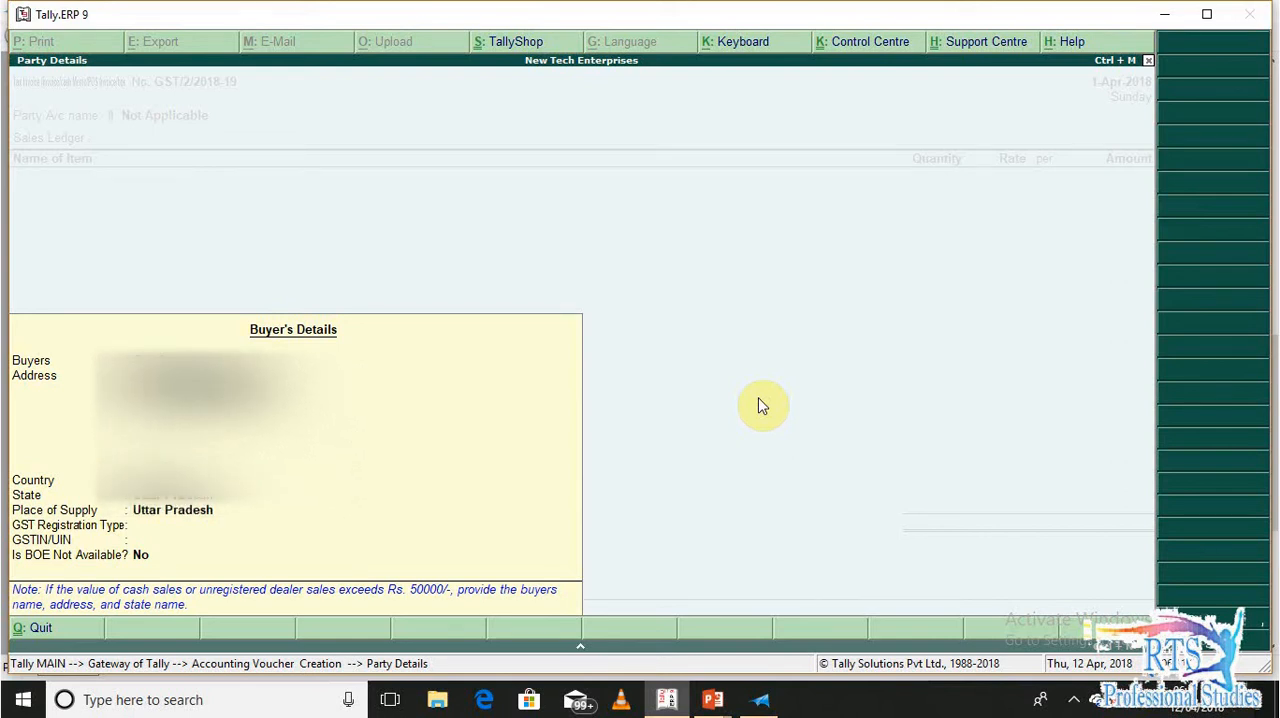
{"action": "key", "text": "Return"}
{"action": "key", "text": "Return"}
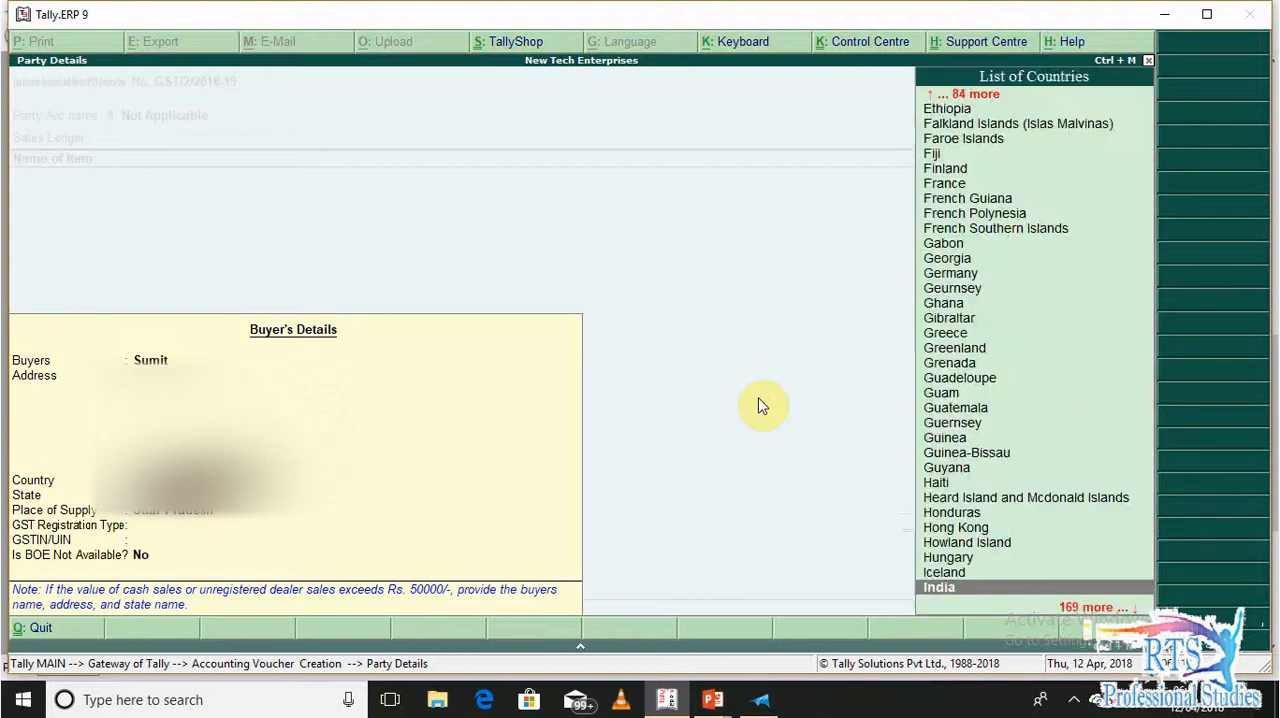
Set the buyer's state to Delhi and the GST registration type to Consumer, keeping BOE Not Available at No
{"action": "type", "text": "de"}
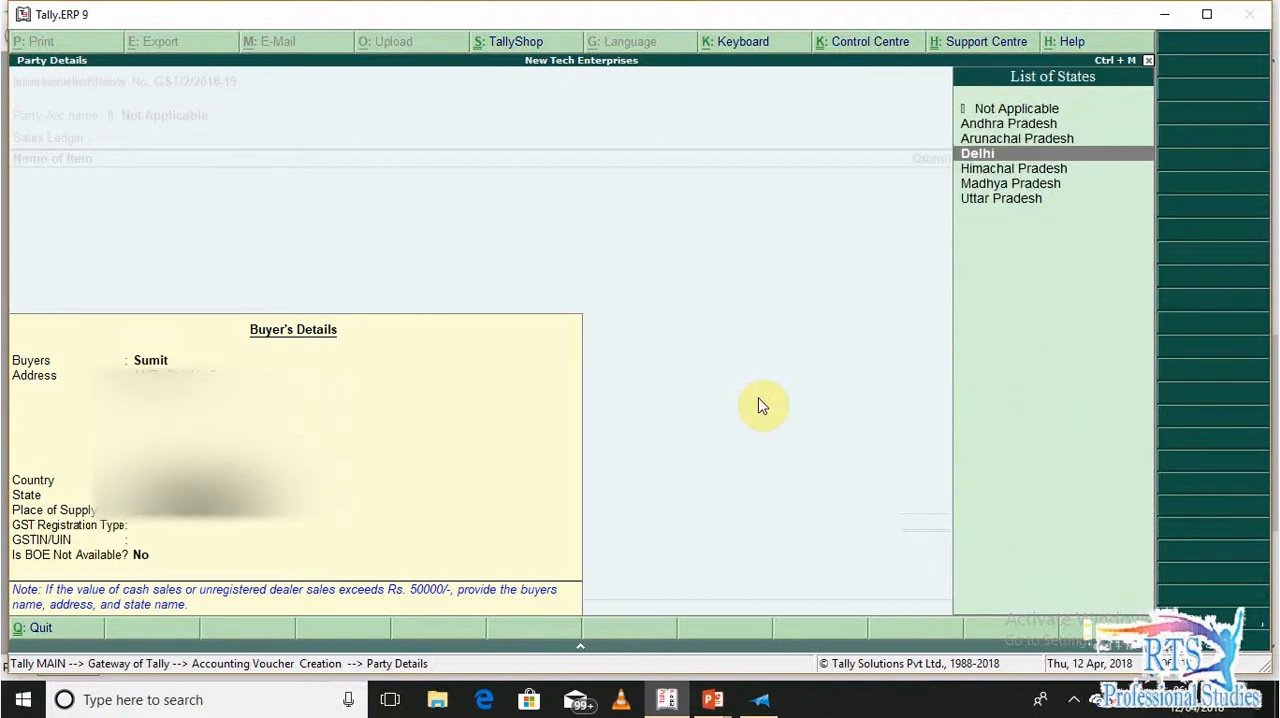
{"action": "key", "text": "BackSpace"}
{"action": "type", "text": "e"}
{"action": "key", "text": "Return"}
{"action": "key", "text": "Return"}
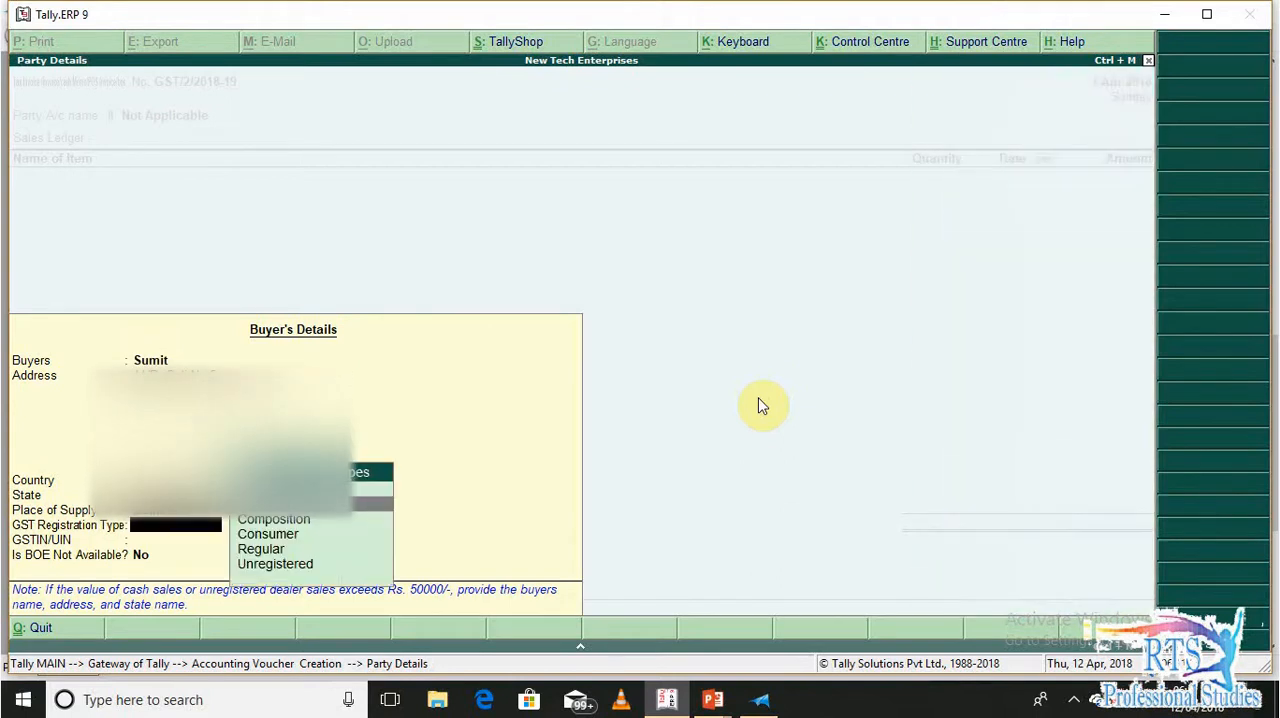
{"action": "key", "text": "Down"}
{"action": "key", "text": "Down"}
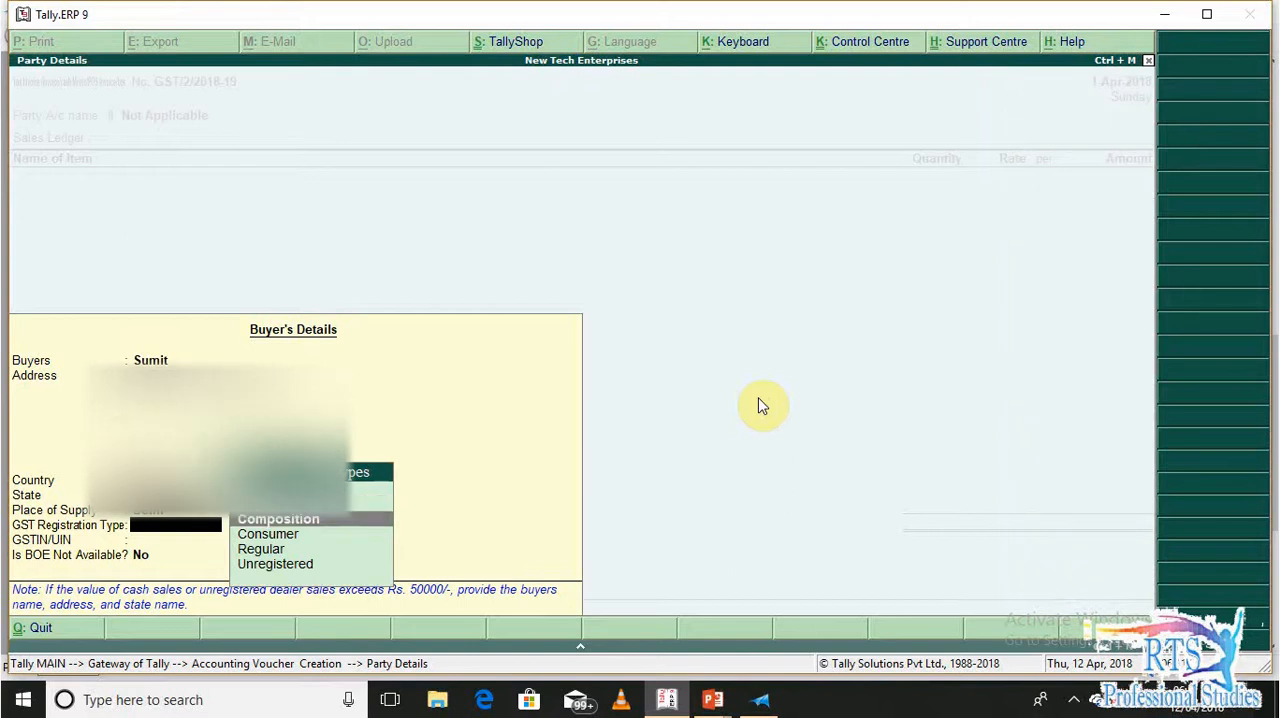
{"action": "key", "text": "Return"}
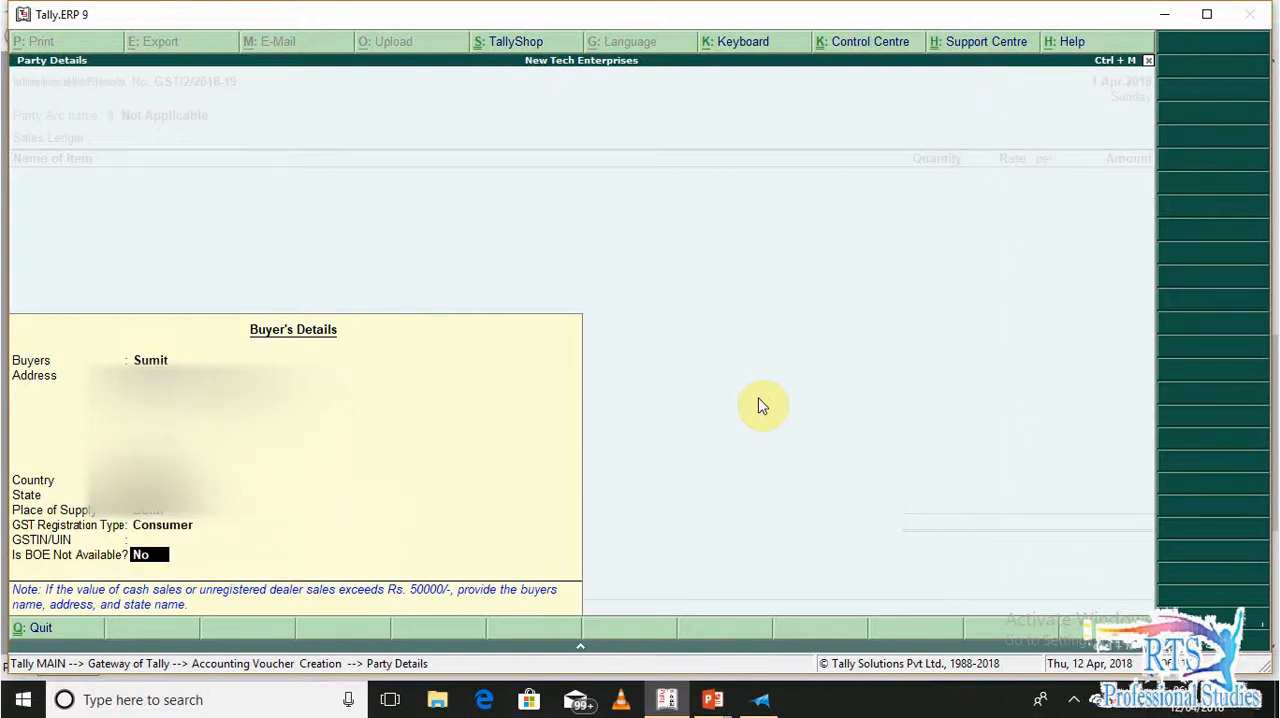
{"action": "key", "text": "Return"}
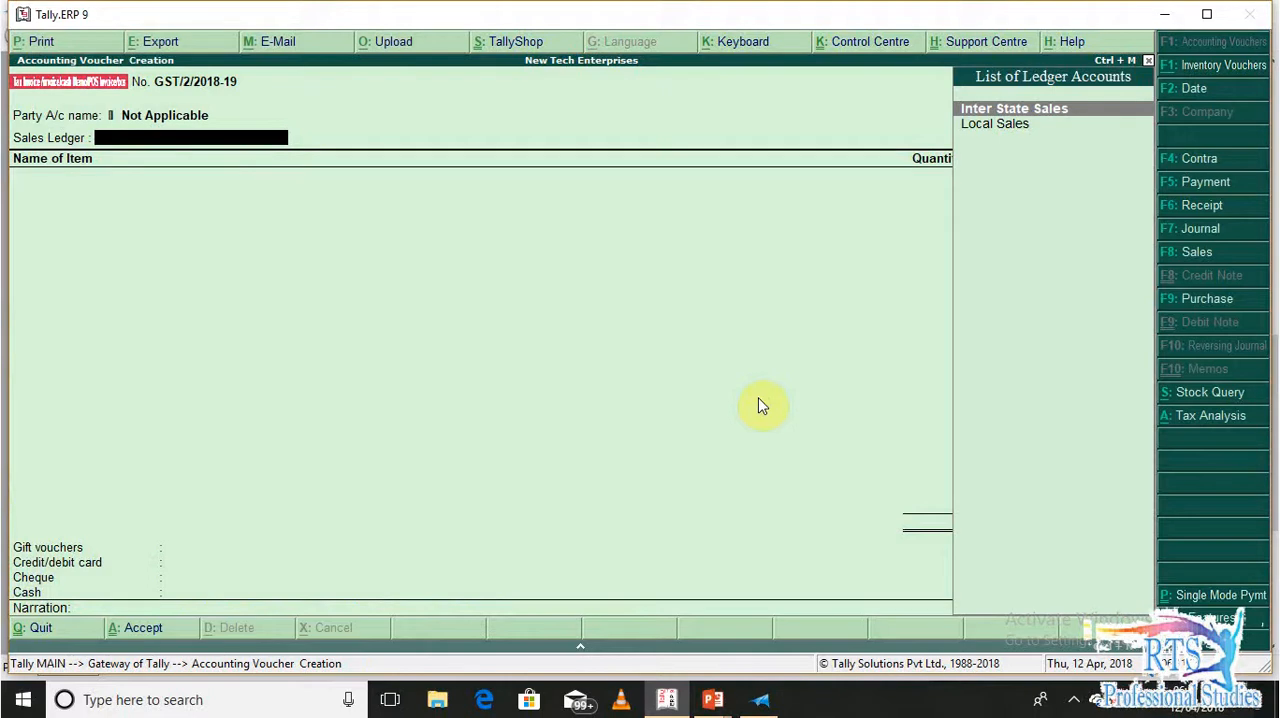
Choose Inter State Sales as the sales ledger and classify the transaction as Interstate Sales Taxable
{"action": "key", "text": "Return"}
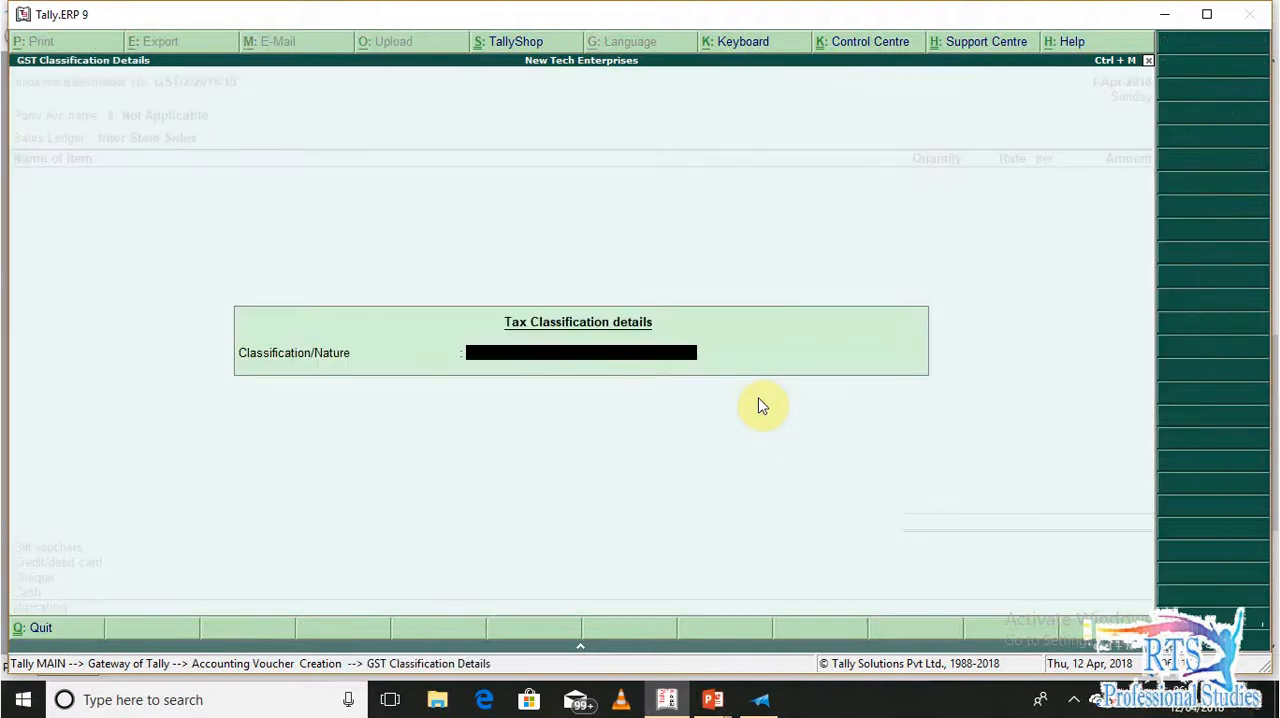
{"action": "type", "text": "Inter"}
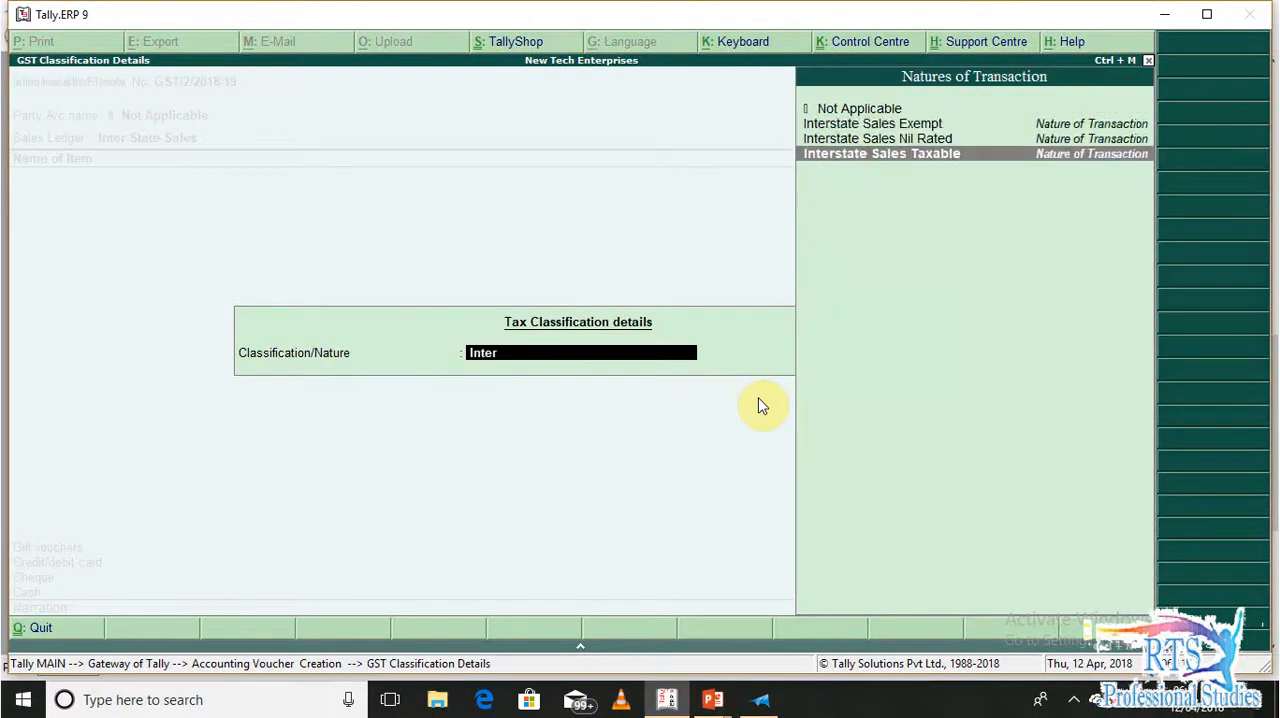
{"action": "key", "text": "Return"}
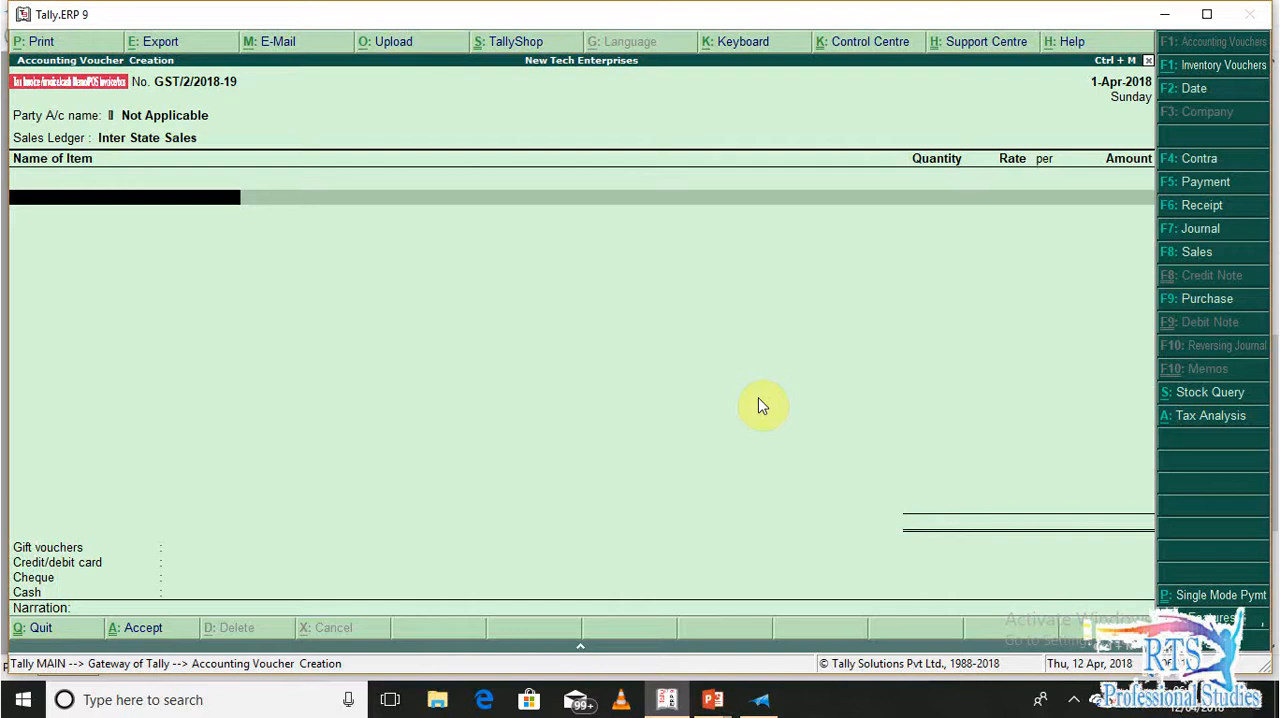
Select Wrist -Watches as the invoice item with a quantity of 1 PCS and go back to the item name
{"action": "type", "text": "w,"}
{"action": "key", "text": "BackSpace"}
{"action": "key", "text": "Down"}
{"action": "key", "text": "Return"}
{"action": "key", "text": "Escape"}
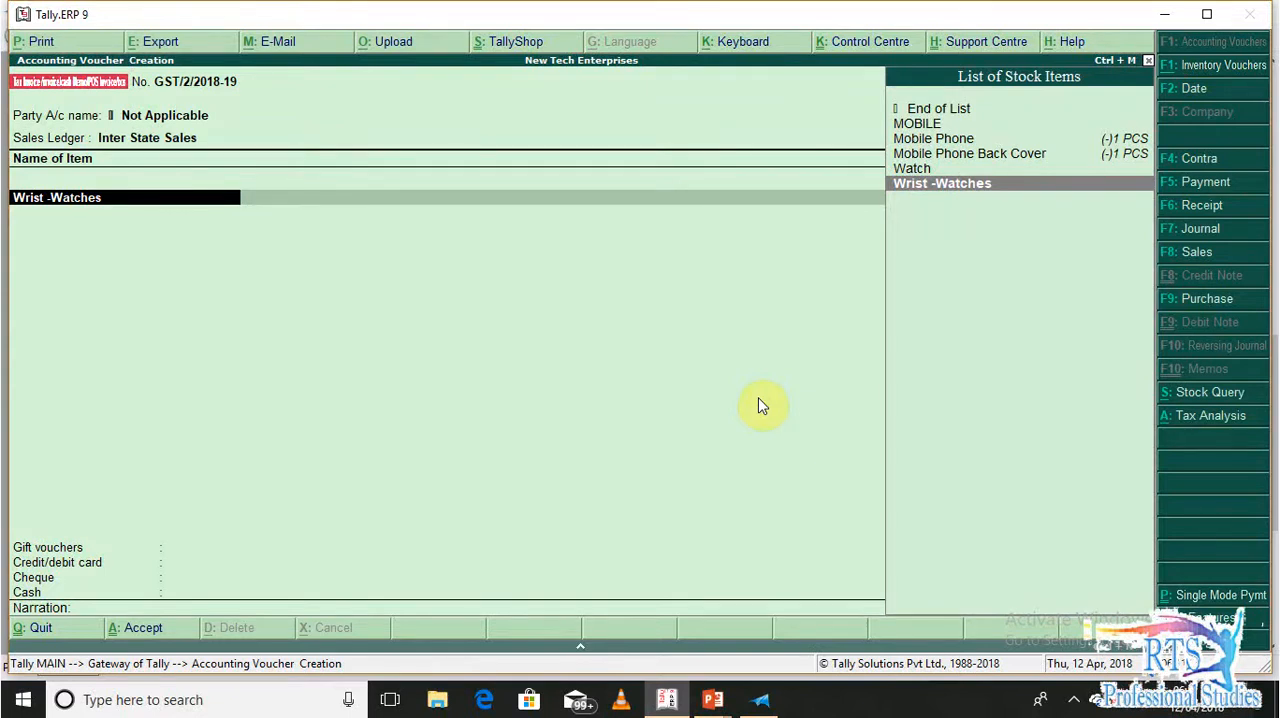
Open the Wrist -Watches stock item for alteration and set Set/alter GST Details to Yes
{"action": "key", "text": "ctrl+Return"}
{"action": "key", "text": "Return"}
{"action": "key", "text": "Return"}
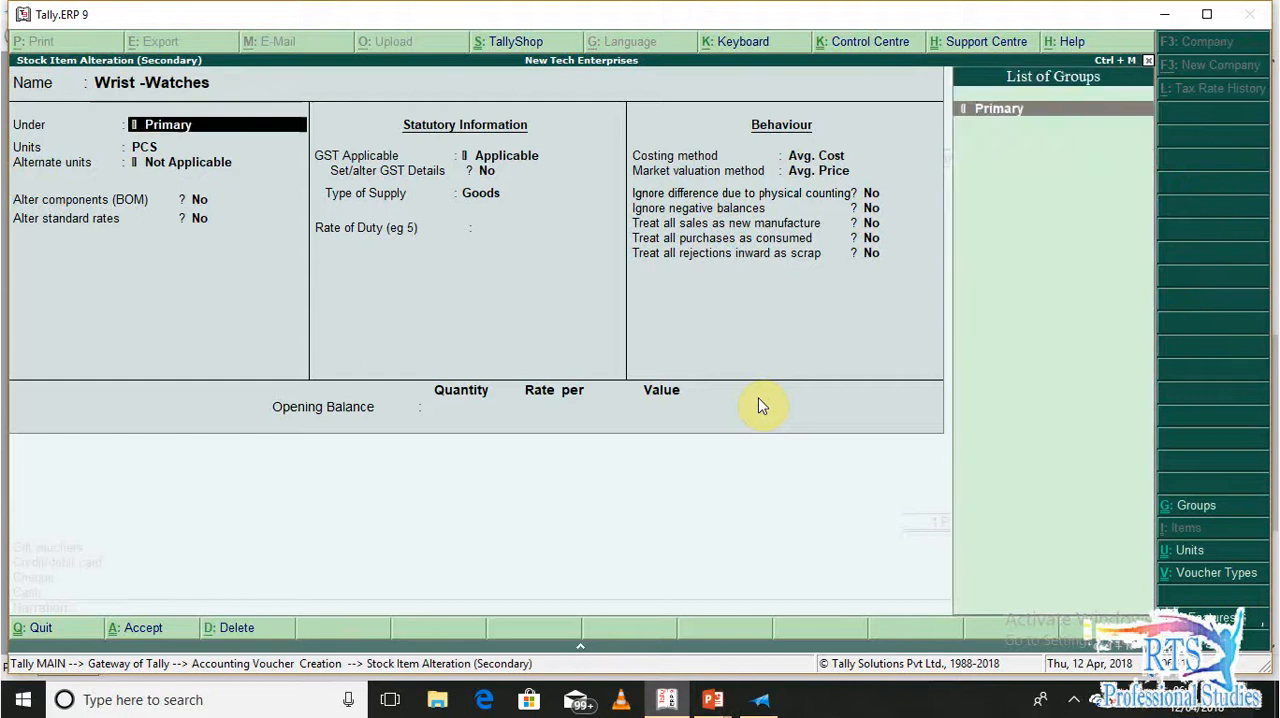
{"action": "key", "text": "Return"}
{"action": "key", "text": "Return"}
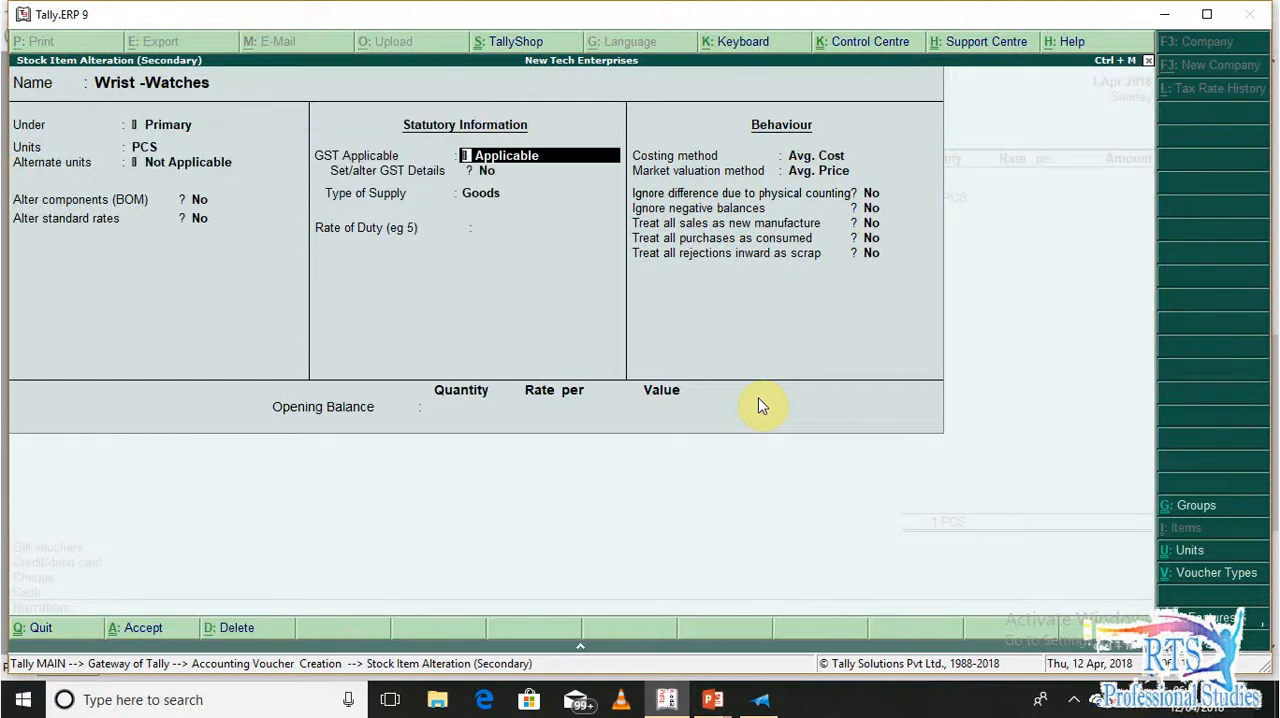
Review the HSN/SAC code, taxability and tax rates of Wrist -Watches and go back to the voucher's item entry
{"action": "key", "text": "Return"}
{"action": "key", "text": "y"}
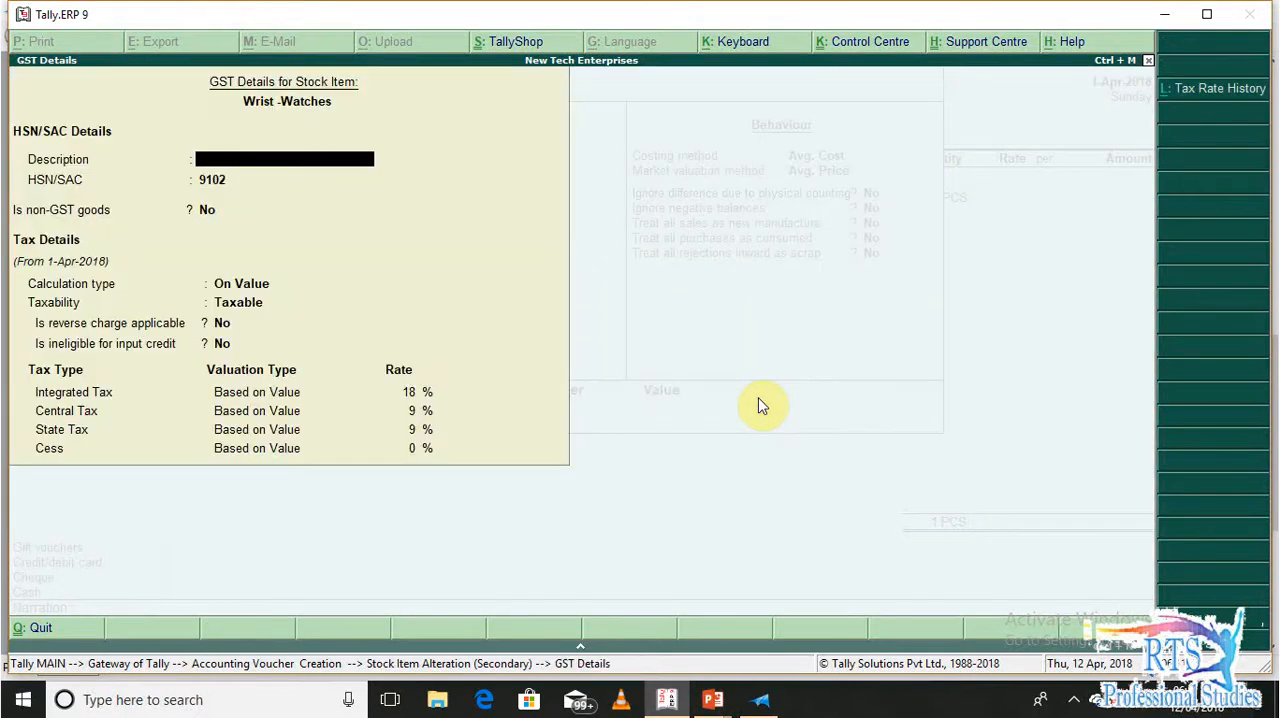
{"action": "key", "text": "Return"}
{"action": "key", "text": "Return"}
{"action": "key", "text": "Return"}
{"action": "key", "text": "Return"}
{"action": "key", "text": "Return"}
{"action": "key", "text": "BackSpace"}
{"action": "key", "text": "Return"}
{"action": "key", "text": "Return"}
{"action": "key", "text": "Return"}
{"action": "key", "text": "Return"}
{"action": "key", "text": "Return"}
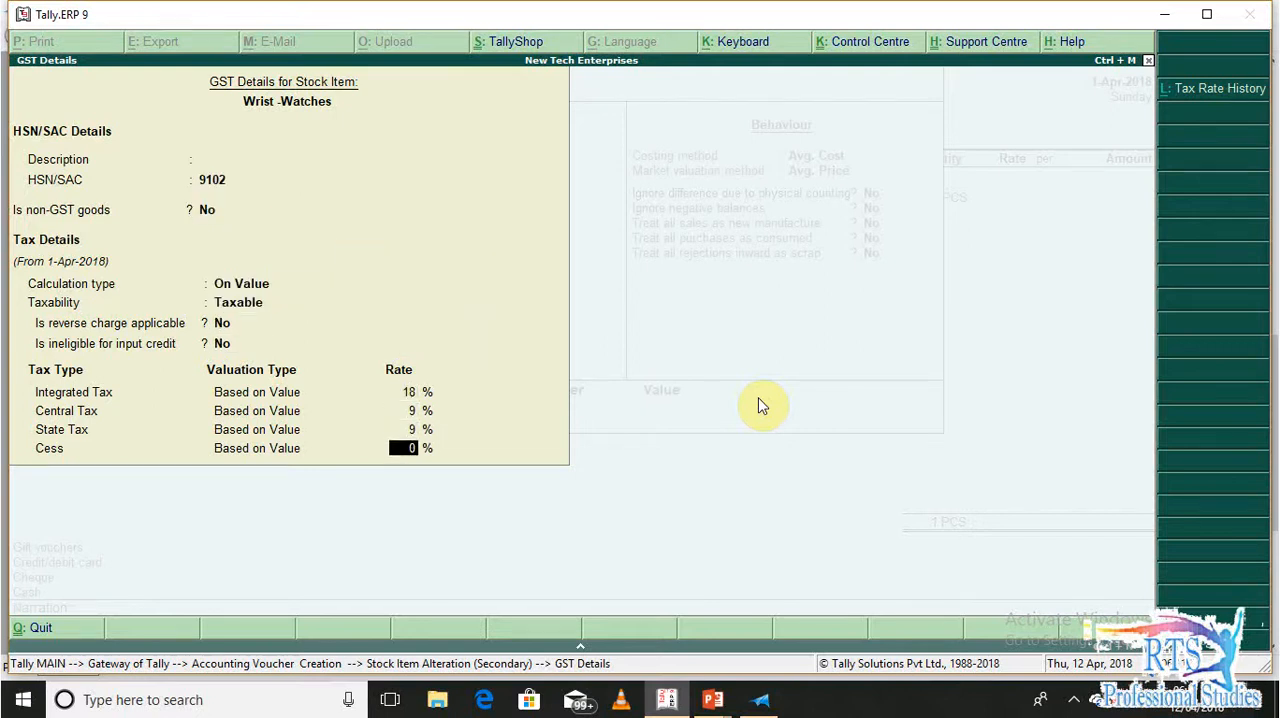
{"action": "key", "text": "Return"}
{"action": "key", "text": "Return"}
{"action": "key", "text": "Return"}
{"action": "key", "text": "Return"}
{"action": "key", "text": "Return"}
{"action": "key", "text": "Return"}
{"action": "key", "text": "Return"}
{"action": "key", "text": "Return"}
{"action": "key", "text": "Return"}
{"action": "key", "text": "Return"}
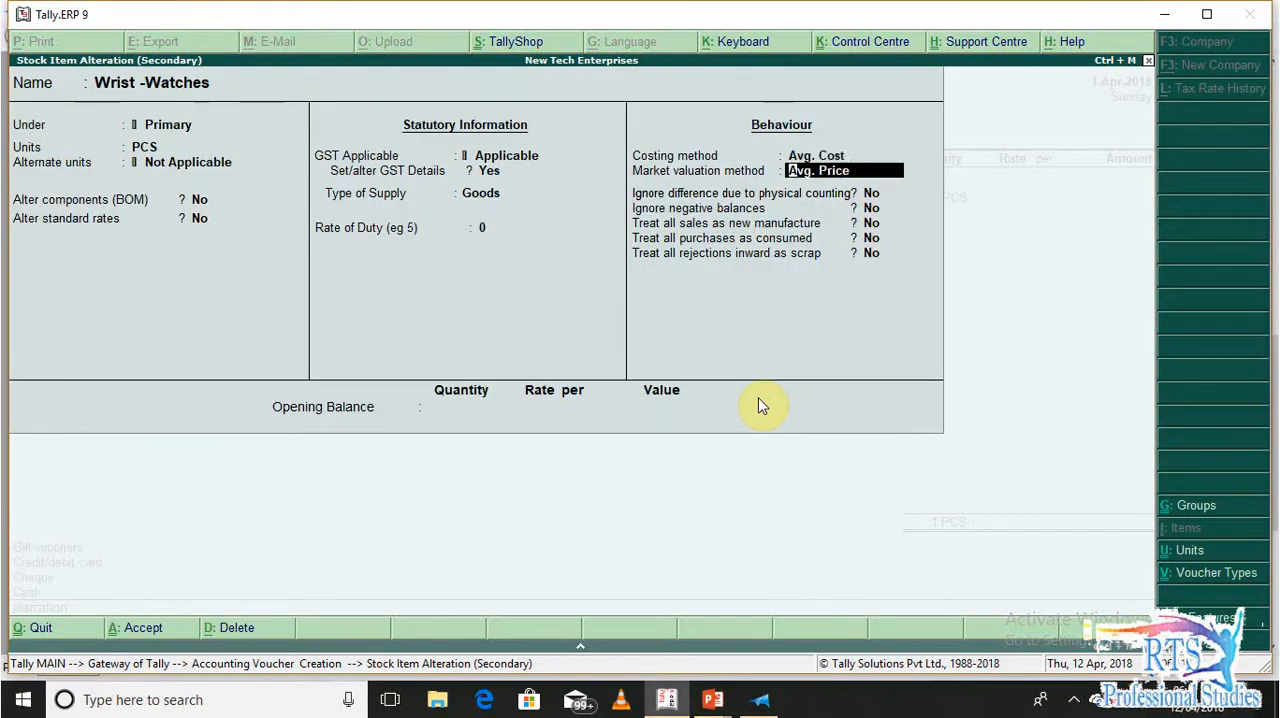
{"action": "key", "text": "Return"}
{"action": "key", "text": "Return"}
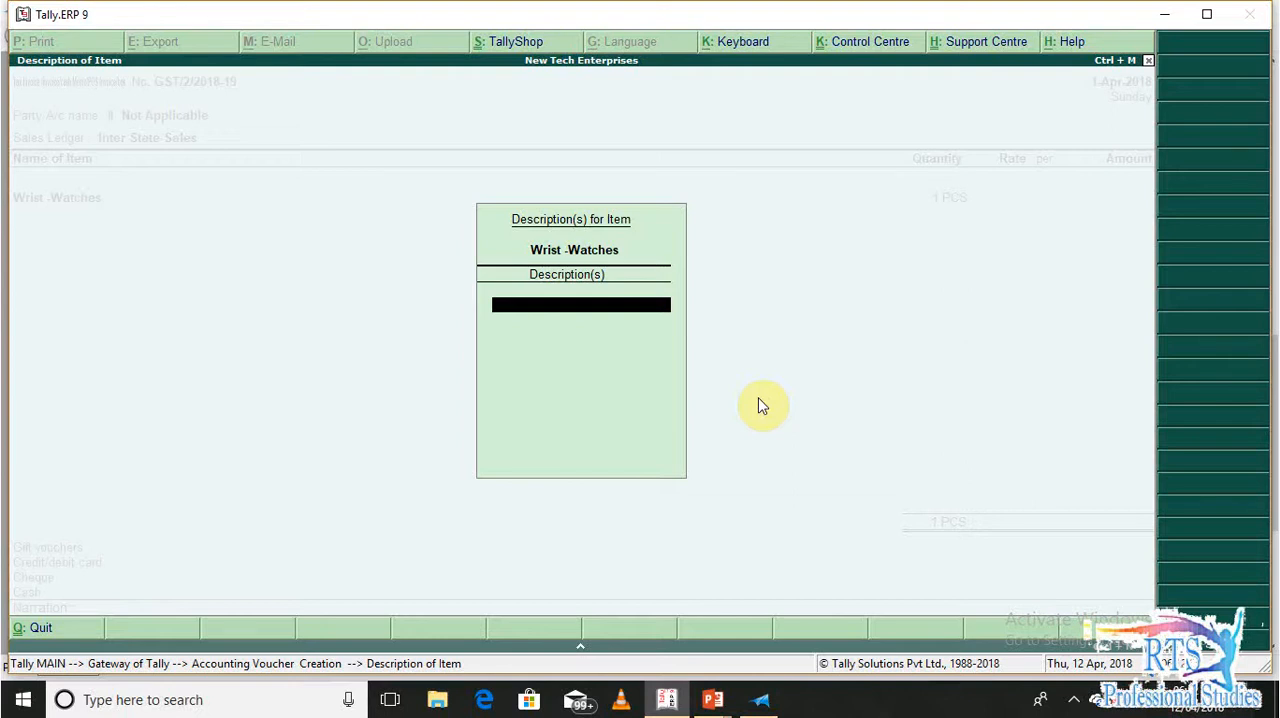
Leave the item description blank and set the wrist watch rate to 1449 per PCS from the order document
{"action": "key", "text": "Return"}
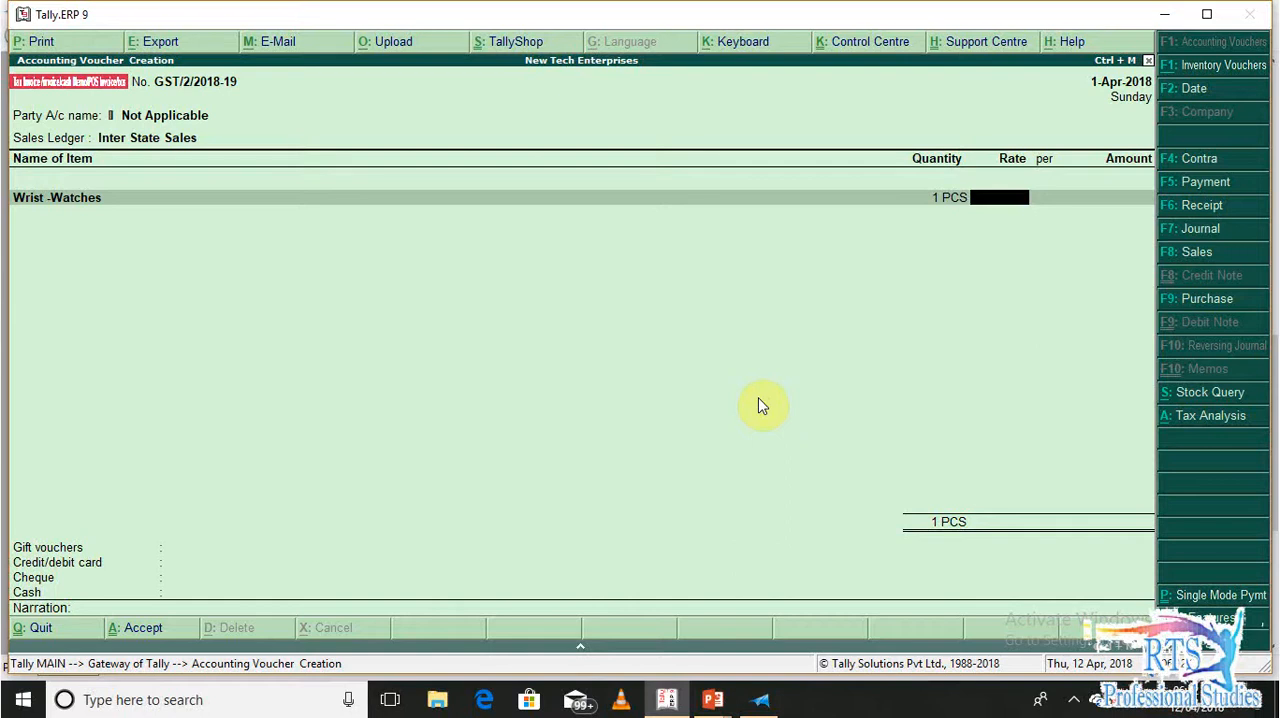
{"action": "key", "text": "alt+Tab"}
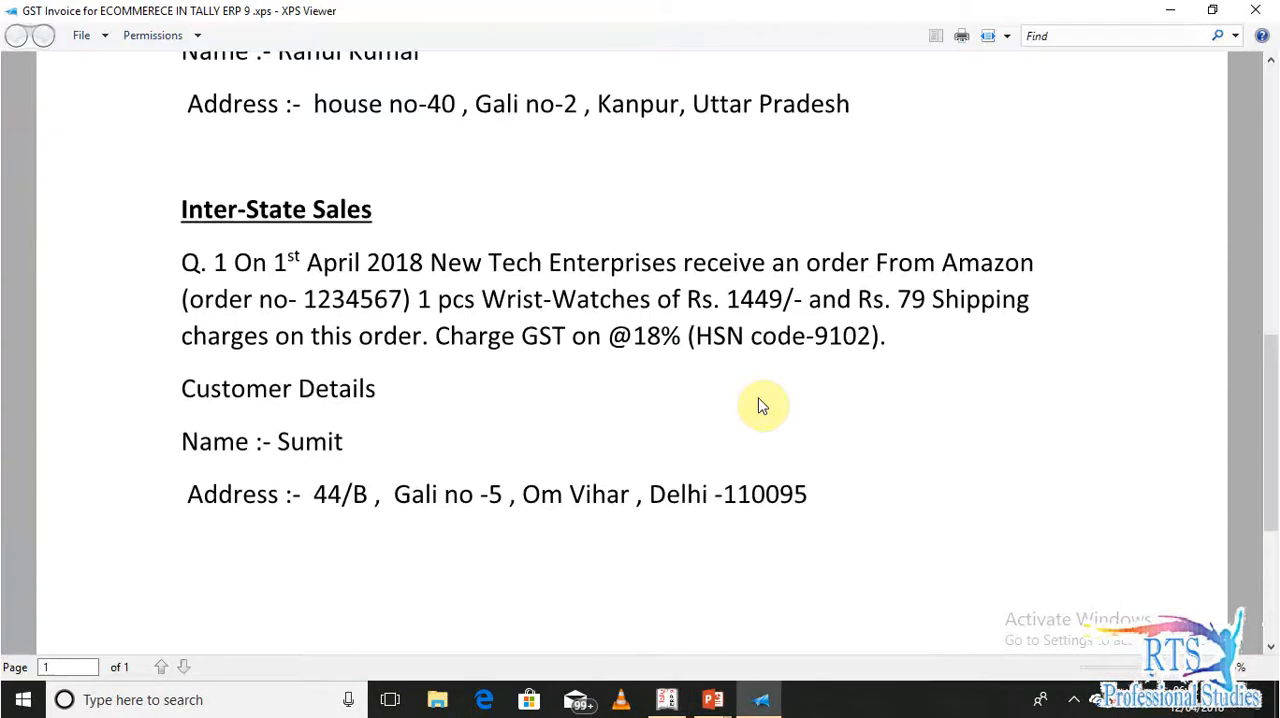
{"action": "key", "text": "alt+Tab"}
{"action": "type", "text": "1449"}
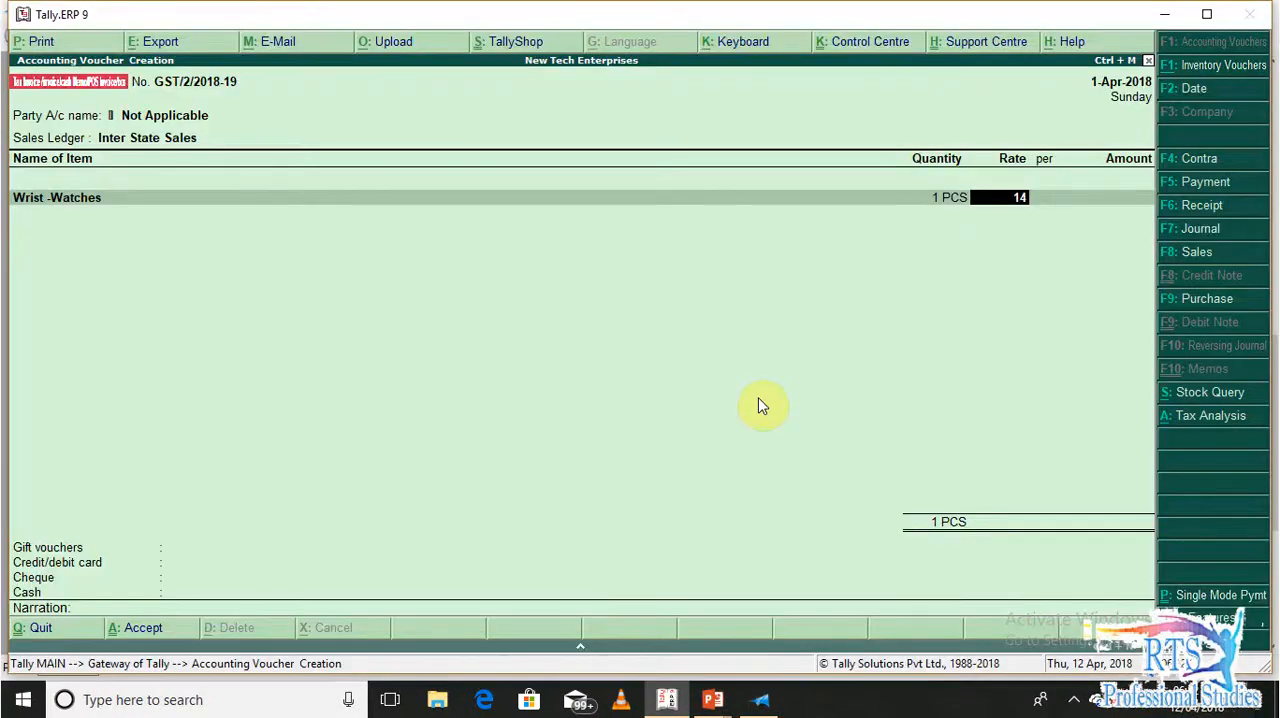
{"action": "key", "text": "Return"}
{"action": "key", "text": "Return"}
{"action": "key", "text": "Return"}
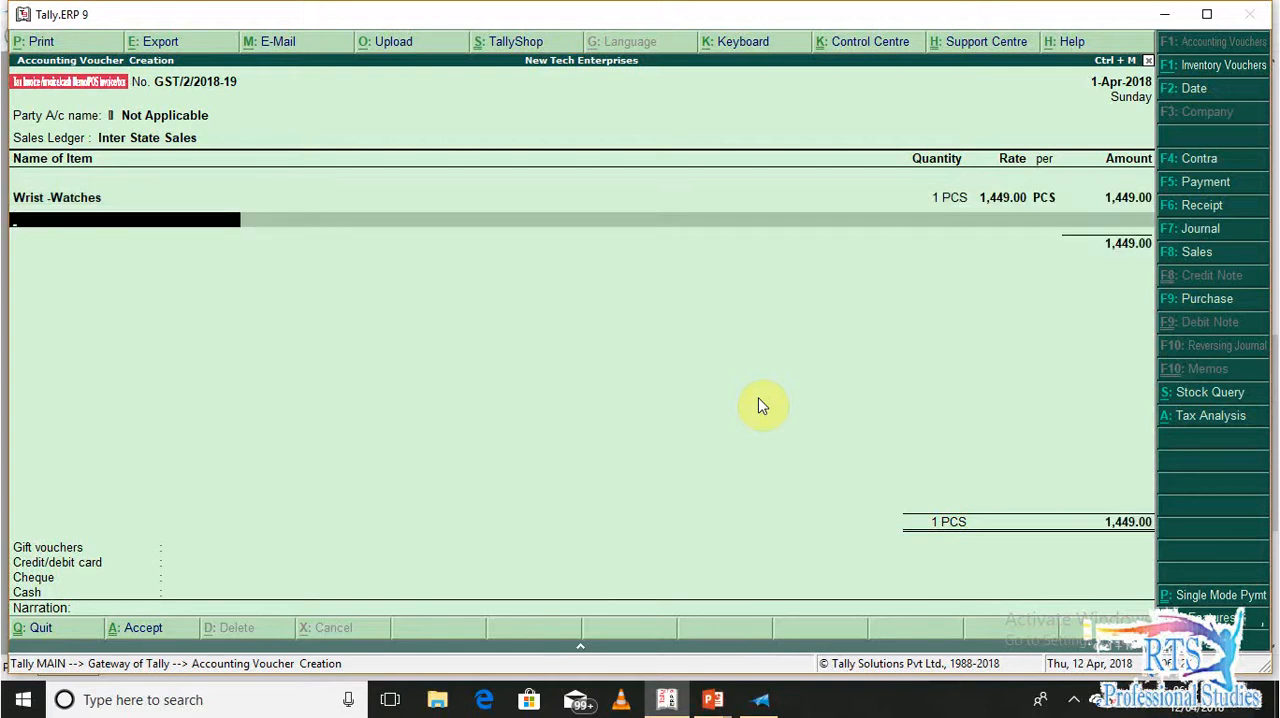
End the item list and add the Shipping Charges ledger with an amount of 79
{"action": "key", "text": "Return"}
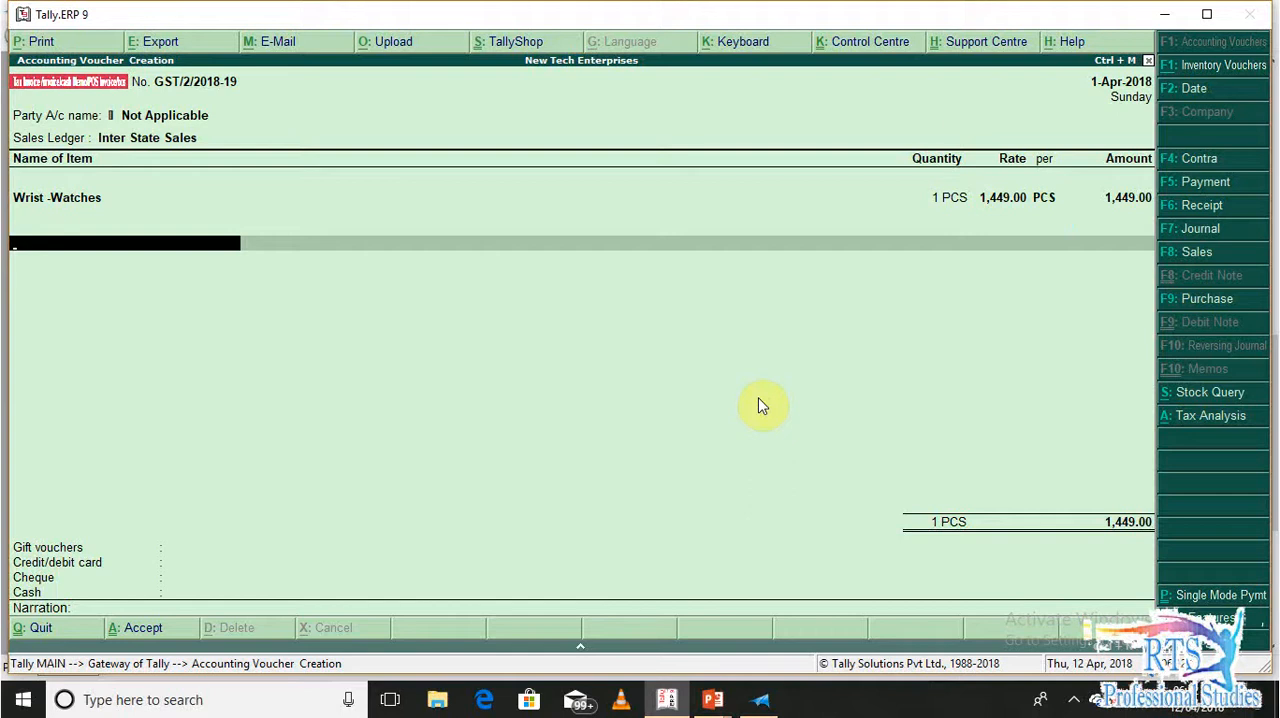
{"action": "type", "text": "Shi"}
{"action": "key", "text": "Return"}
{"action": "key", "text": "Return"}
{"action": "key", "text": "Return"}
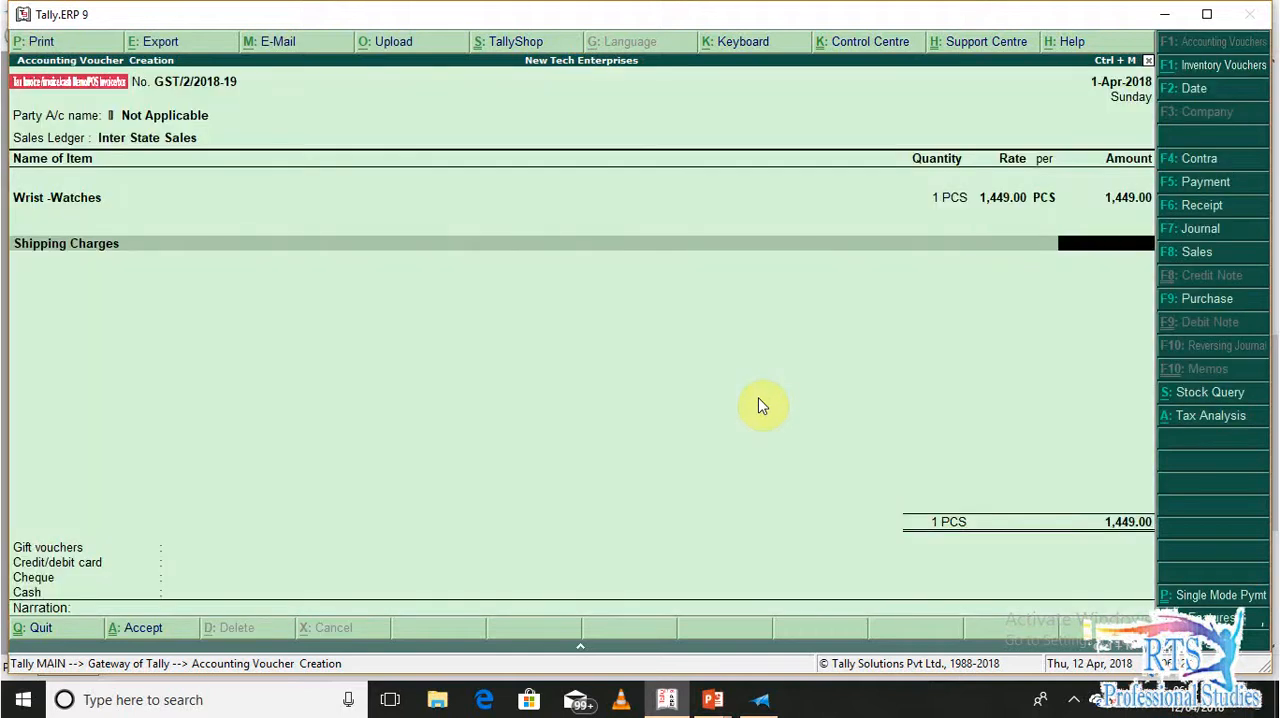
{"action": "type", "text": "79"}
{"action": "key", "text": "Return"}
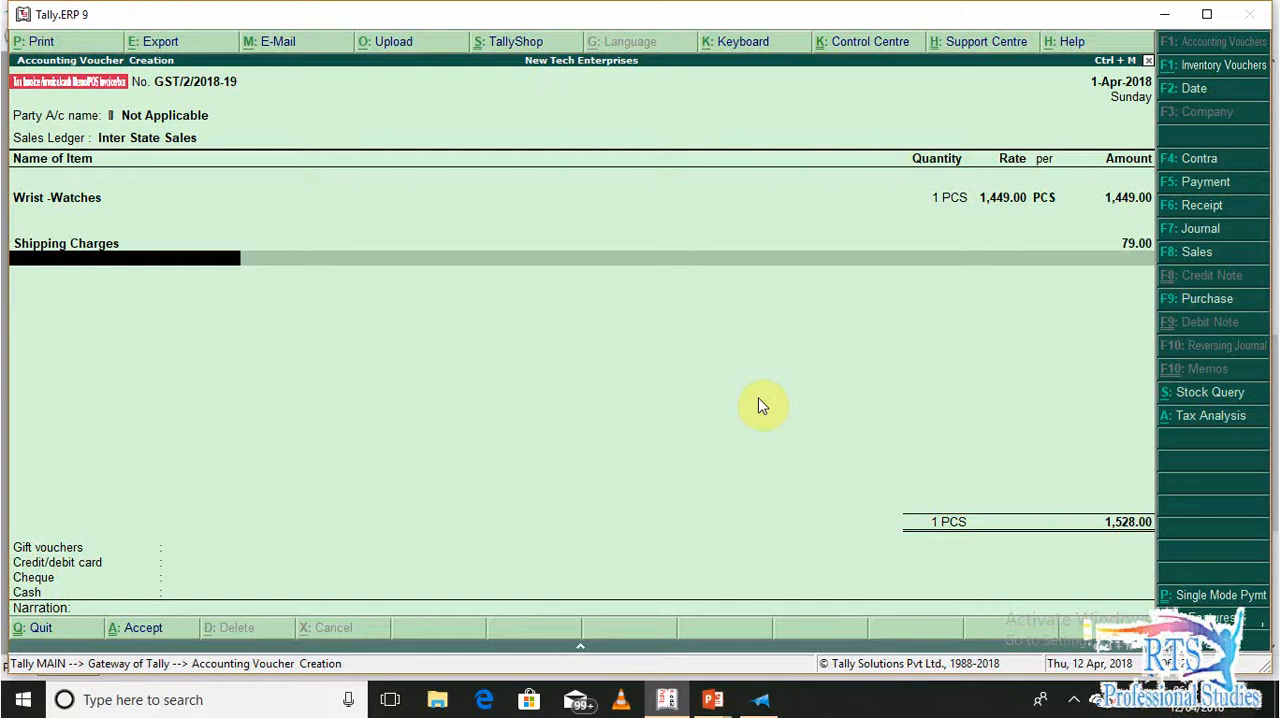
Add the Output IGST and Round Off ledgers to the invoice with their automatically calculated amounts
{"action": "type", "text": "Out"}
{"action": "key", "text": "Down"}
{"action": "key", "text": "Down"}
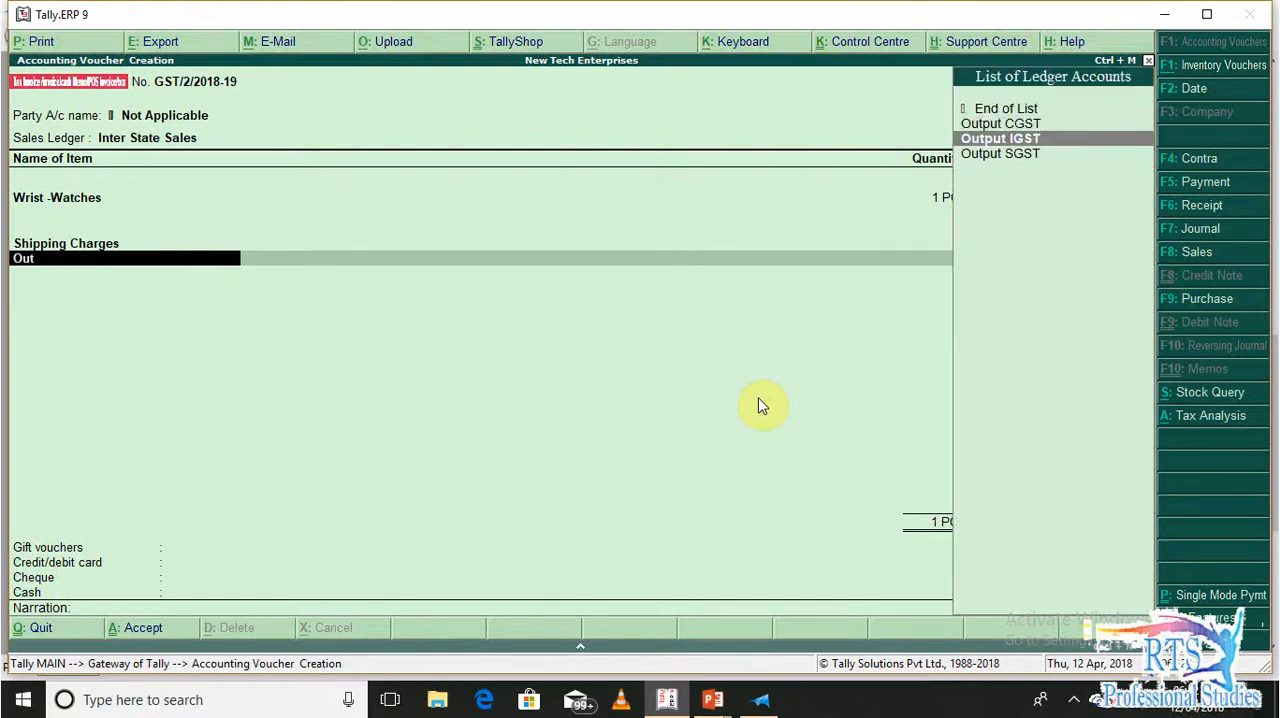
{"action": "key", "text": "Return"}
{"action": "key", "text": "Return"}
{"action": "type", "text": "Rou"}
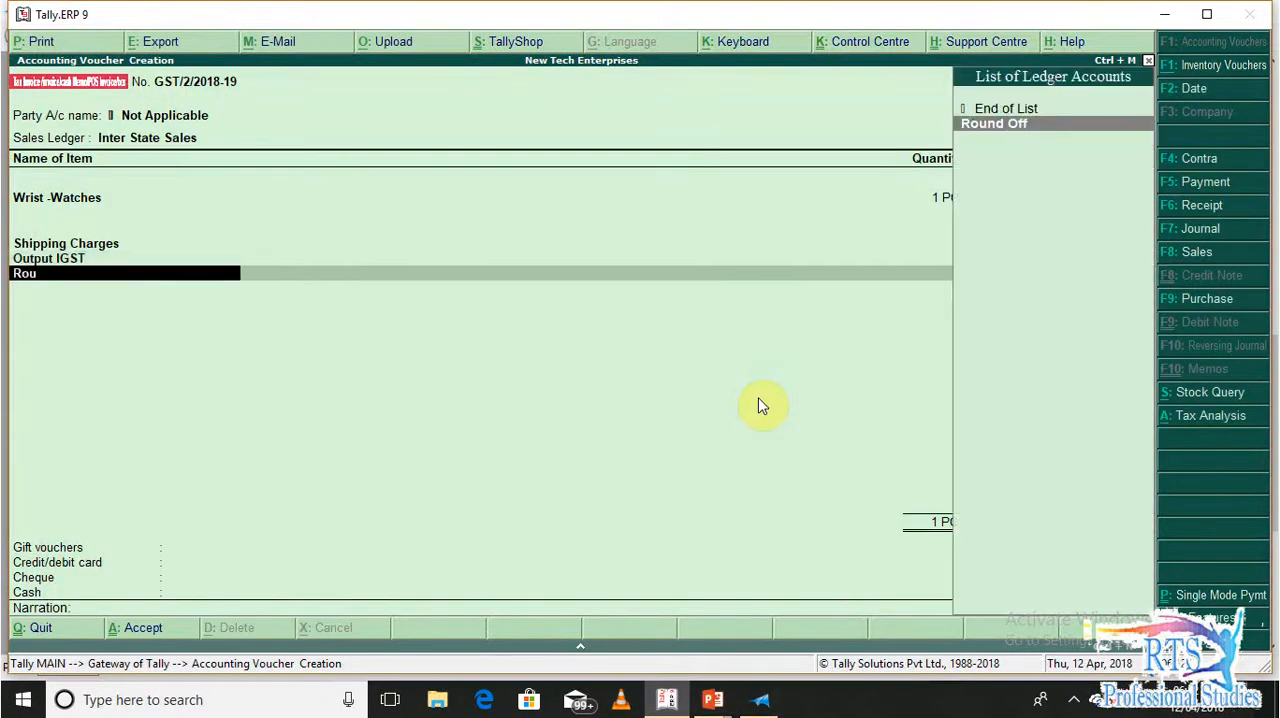
{"action": "key", "text": "Return"}
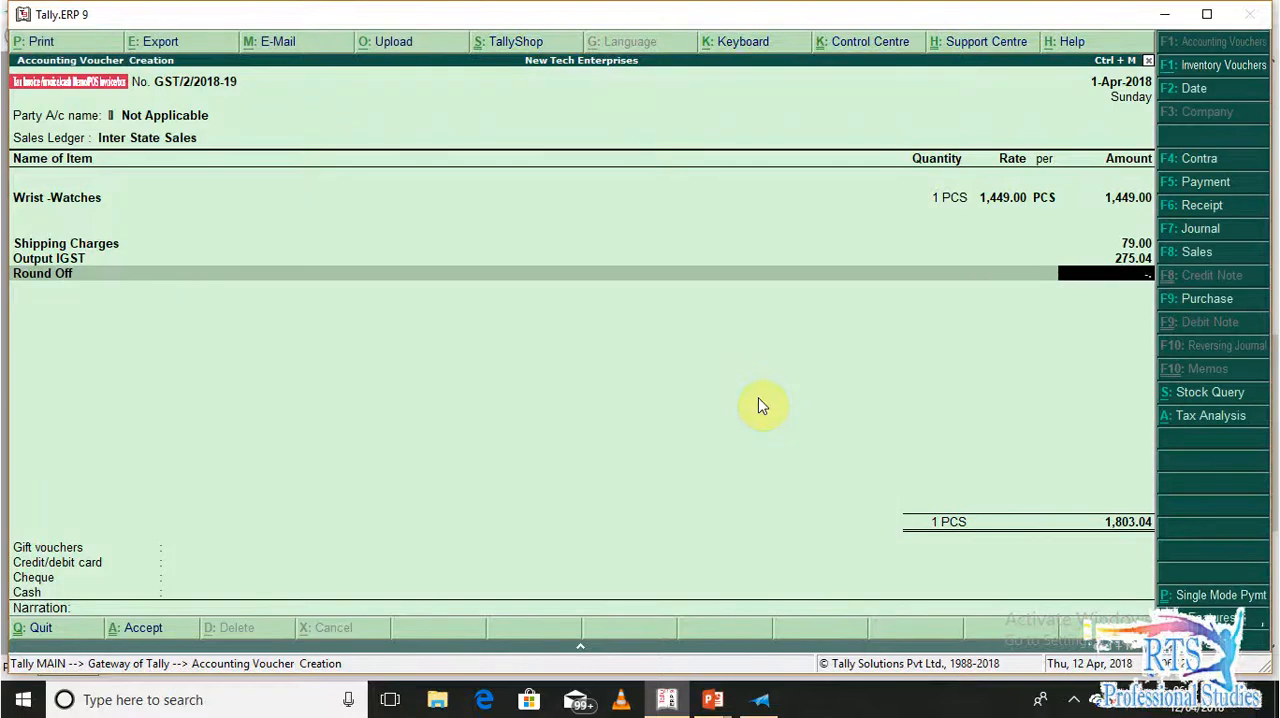
{"action": "key", "text": "Return"}
Record the payment under gift vouchers against the Amazon ledger with an amount of 1803
{"action": "key", "text": "Return"}
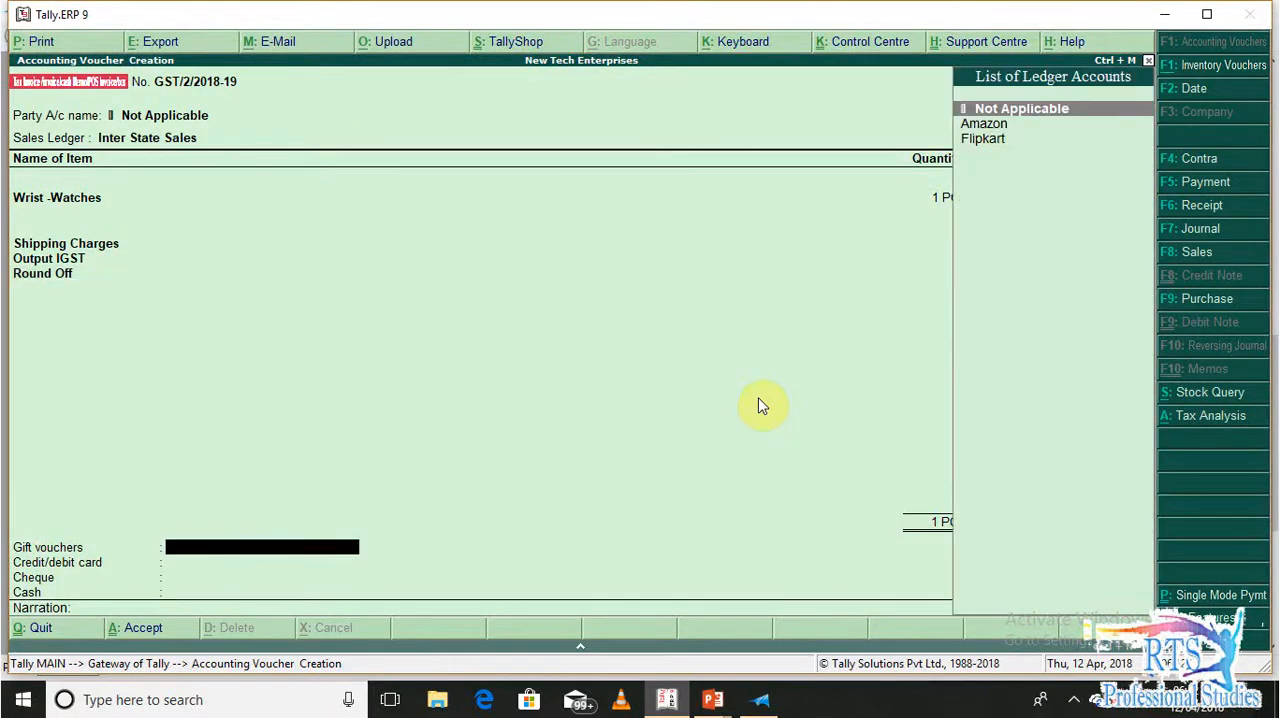
{"action": "key", "text": "Down"}
{"action": "key", "text": "Down"}
{"action": "key", "text": "Up"}
{"action": "key", "text": "Return"}
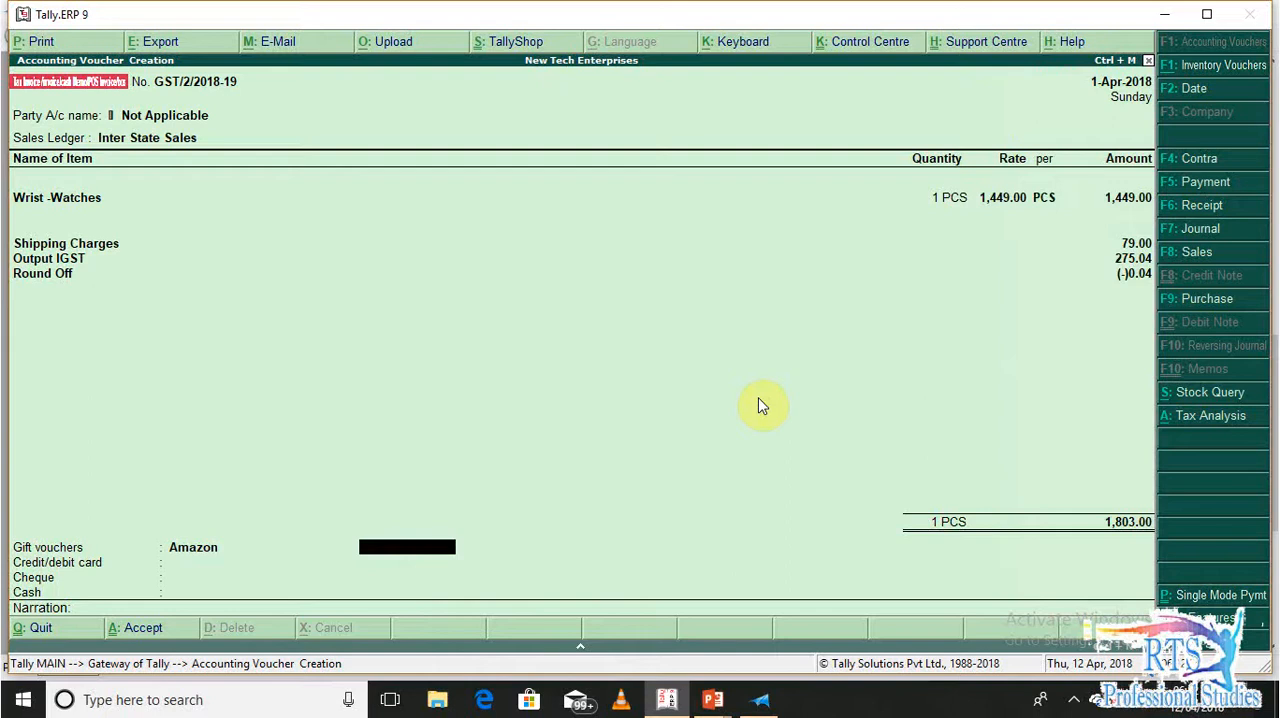
{"action": "type", "text": "1803"}
Enter the Amazon order number in the narration, save the POS voucher and leave voucher entry
{"action": "key", "text": "Return"}
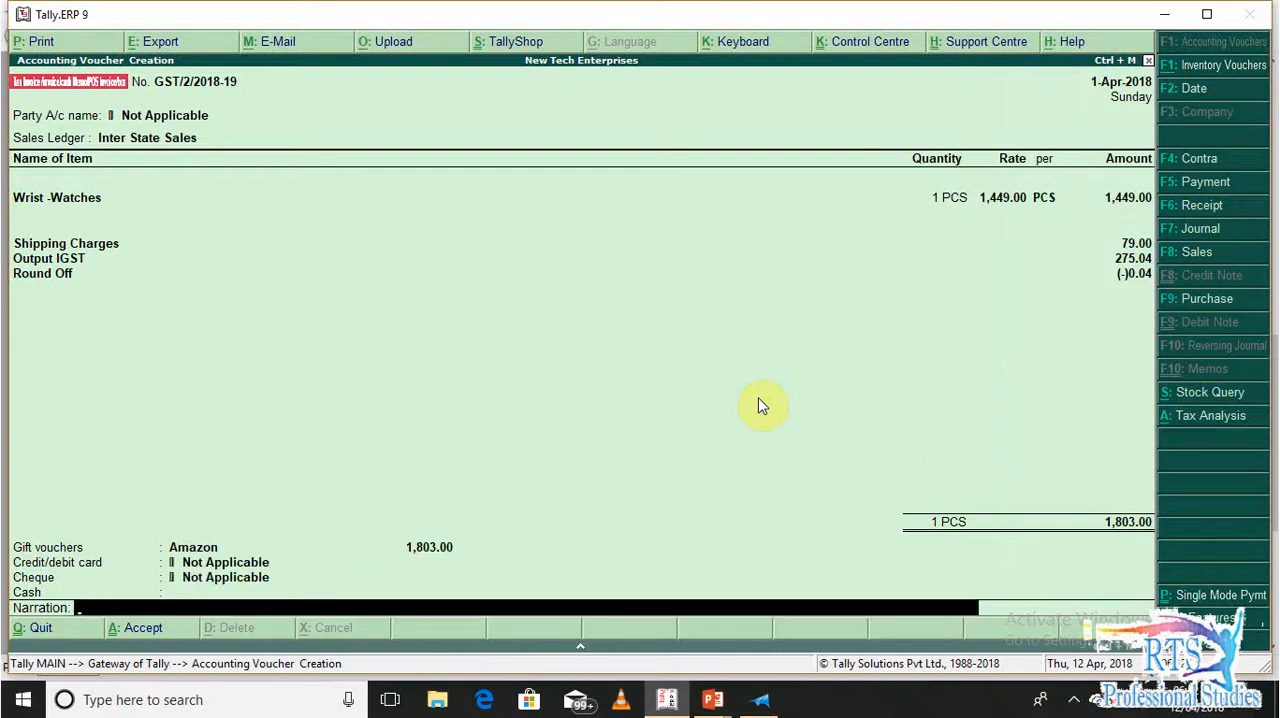
{"action": "type", "text": "order no- 123"}
{"action": "key", "text": "alt+Tab"}
{"action": "key", "text": "alt+Tab"}
{"action": "type", "text": "45"}
{"action": "key", "text": "Return"}
{"action": "key", "text": "y"}
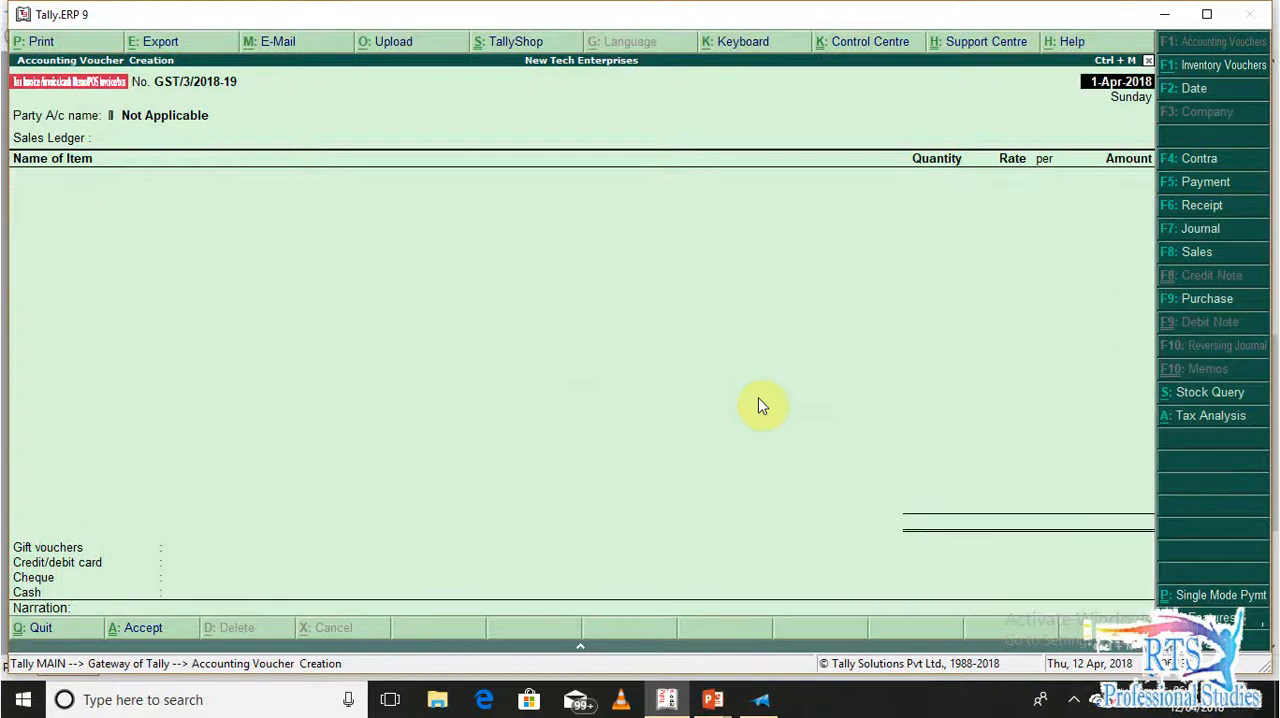
{"action": "key", "text": "Escape"}
{"action": "key", "text": "y"}
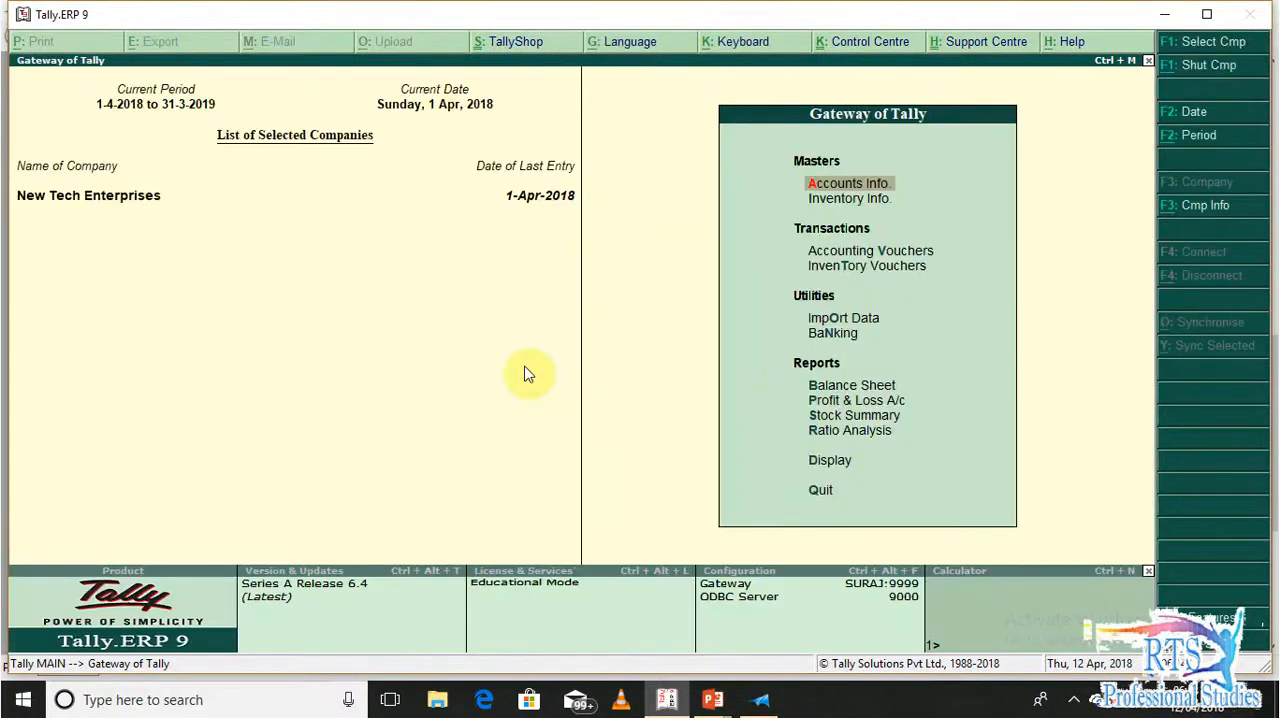
Drill down from the Balance Sheet through Sundry Debtors to Amazon's April transactions and go back to the debtor list
{"action": "key", "text": "b"}
{"action": "key", "text": "Right"}
{"action": "key", "text": "Return"}
{"action": "key", "text": "Down"}
{"action": "key", "text": "Return"}
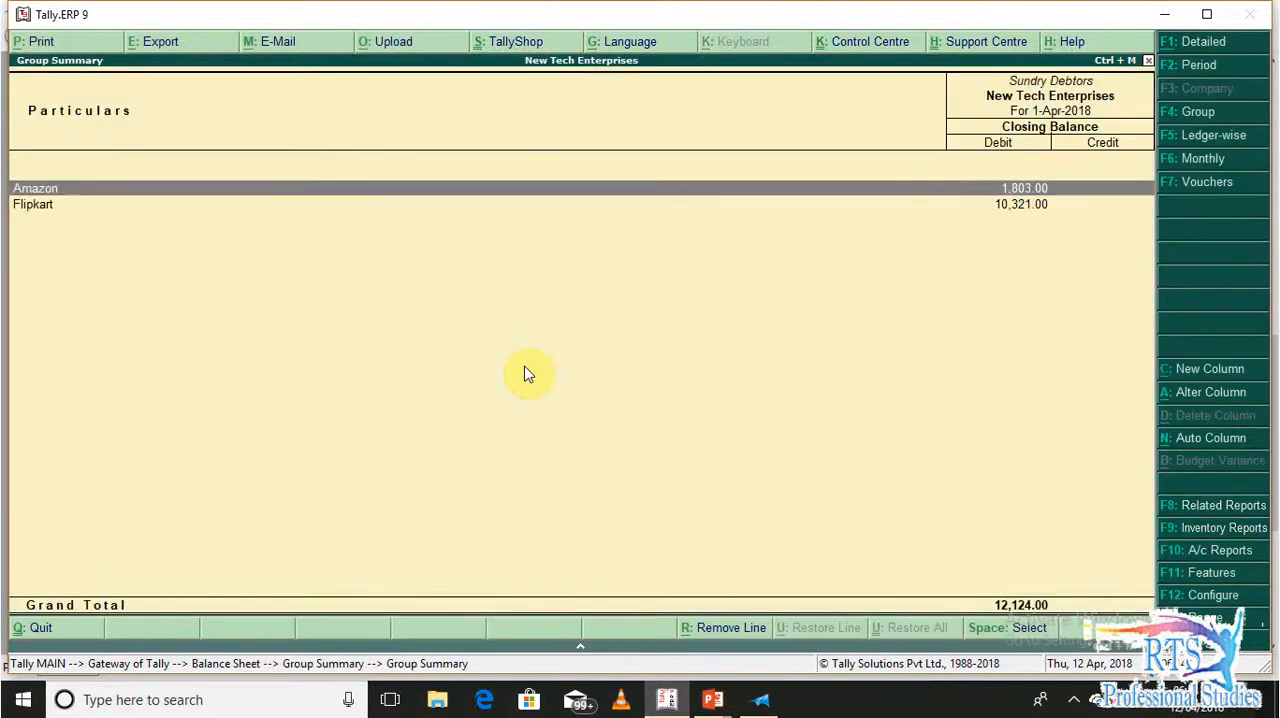
{"action": "key", "text": "Return"}
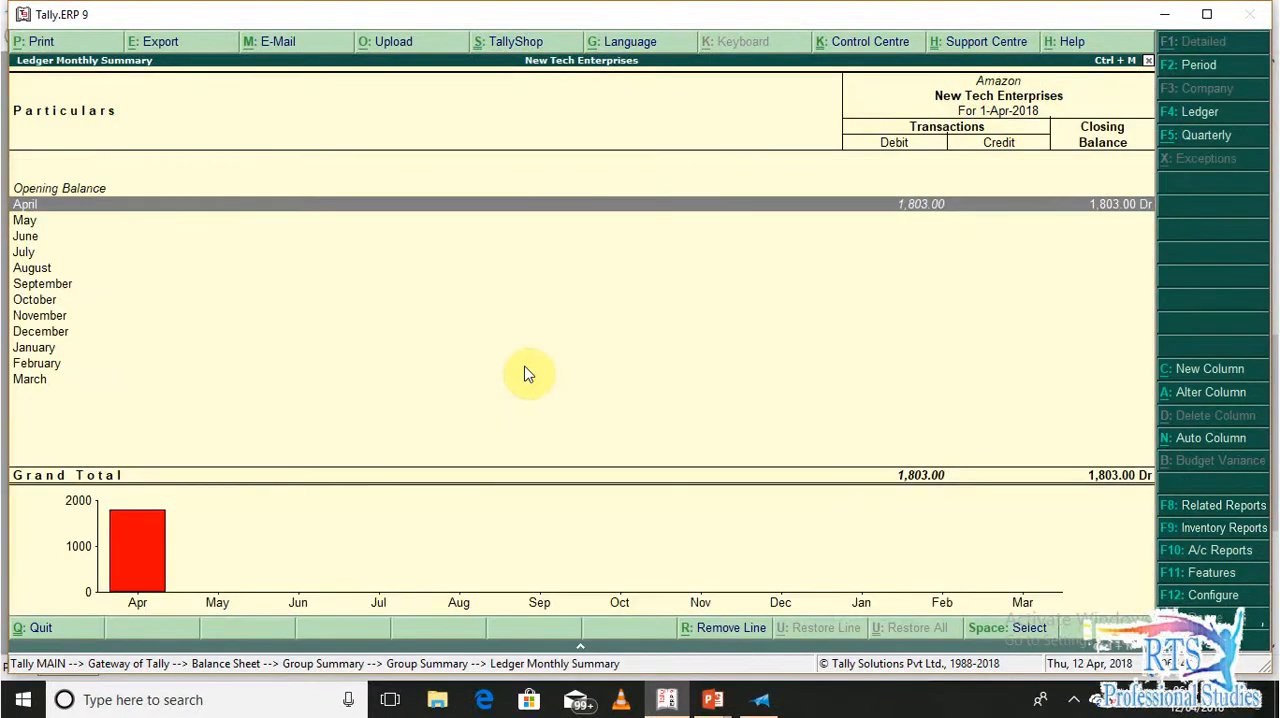
{"action": "key", "text": "Return"}
{"action": "key", "text": "Escape"}
{"action": "key", "text": "Escape"}
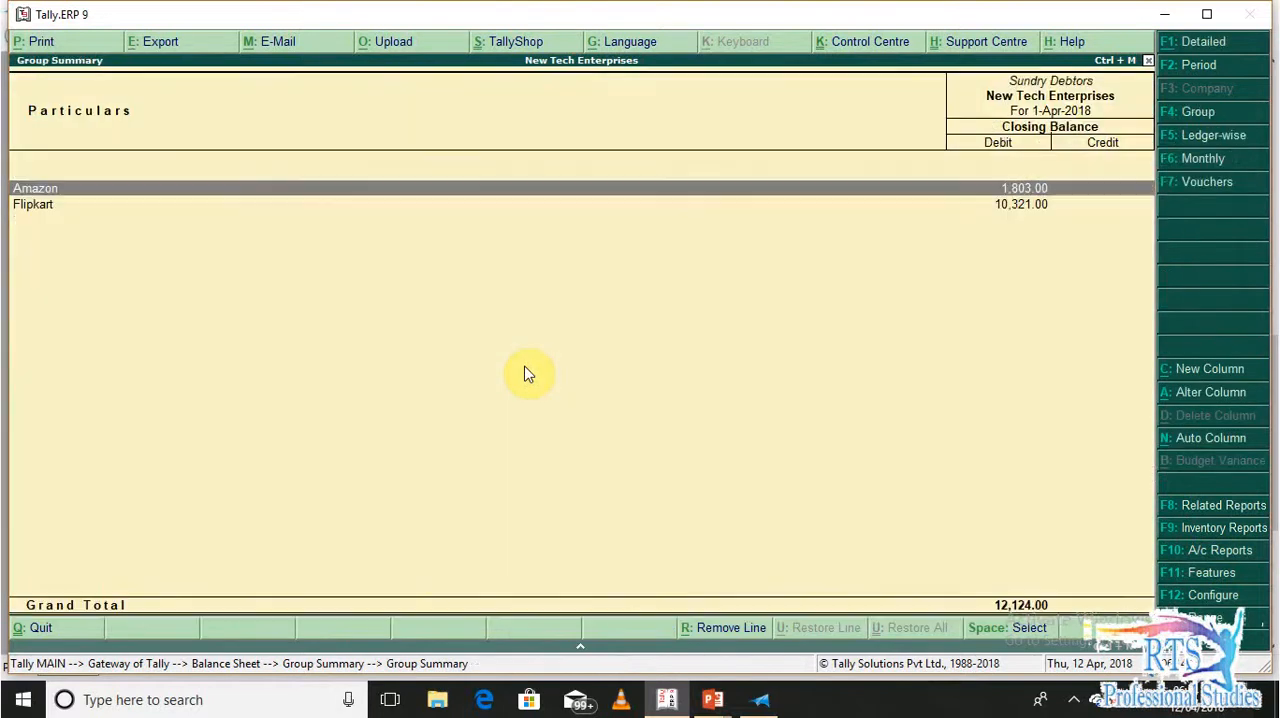
Return to the Balance Sheet and drill down to the Duties & Taxes group to examine the output GST ledgers
{"action": "key", "text": "Escape"}
{"action": "key", "text": "Escape"}
{"action": "key", "text": "Left"}
{"action": "key", "text": "Down"}
{"action": "key", "text": "Down"}
{"action": "key", "text": "Return"}
{"action": "key", "text": "Return"}
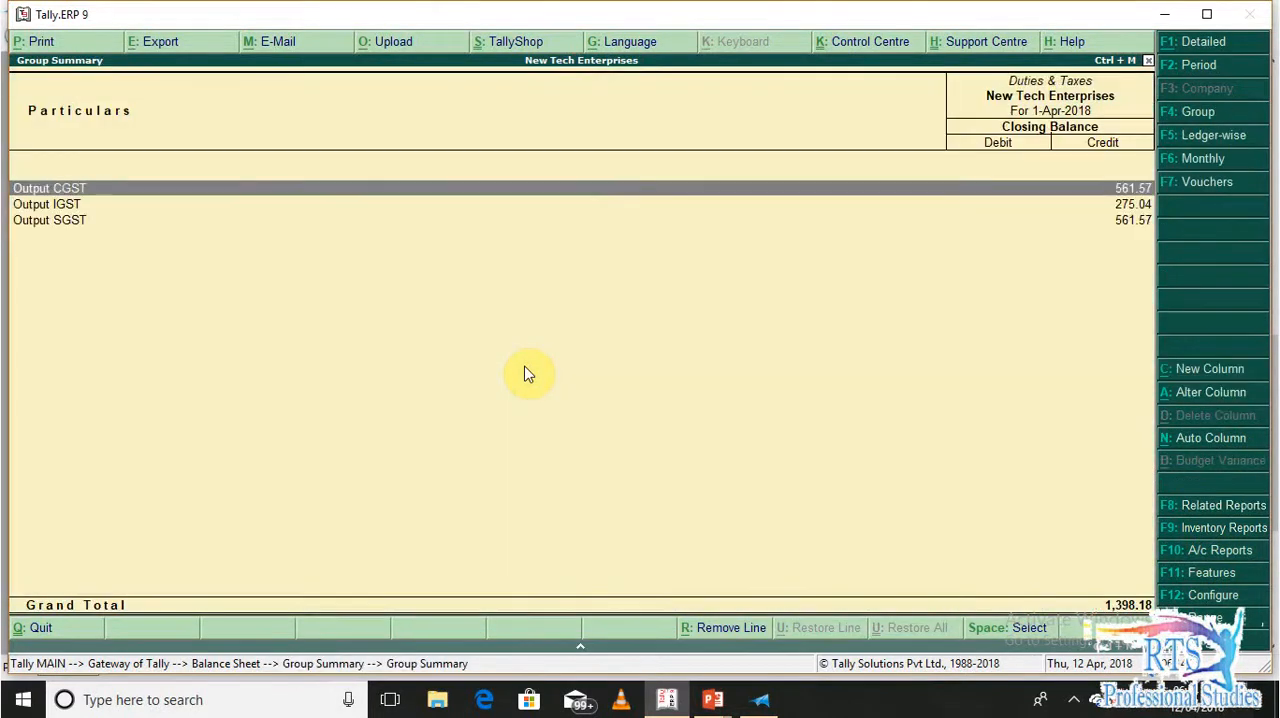
{"action": "key", "text": "Down"}
{"action": "key", "text": "Down"}
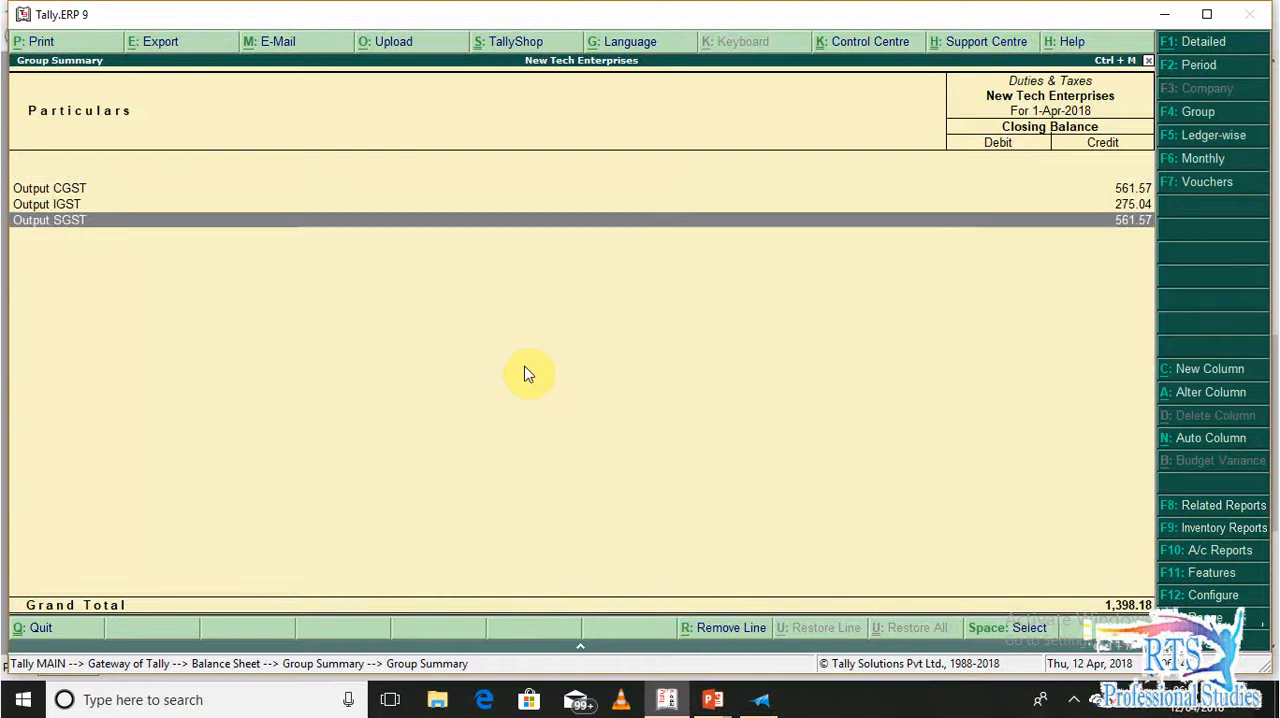
Leave the Balance Sheet, drill down from the Profit & Loss A/c to Sales Accounts to compare the local and inter-state sales ledgers, and exit
{"action": "key", "text": "Escape"}
{"action": "key", "text": "Escape"}
{"action": "key", "text": "Escape"}
{"action": "key", "text": "Escape"}
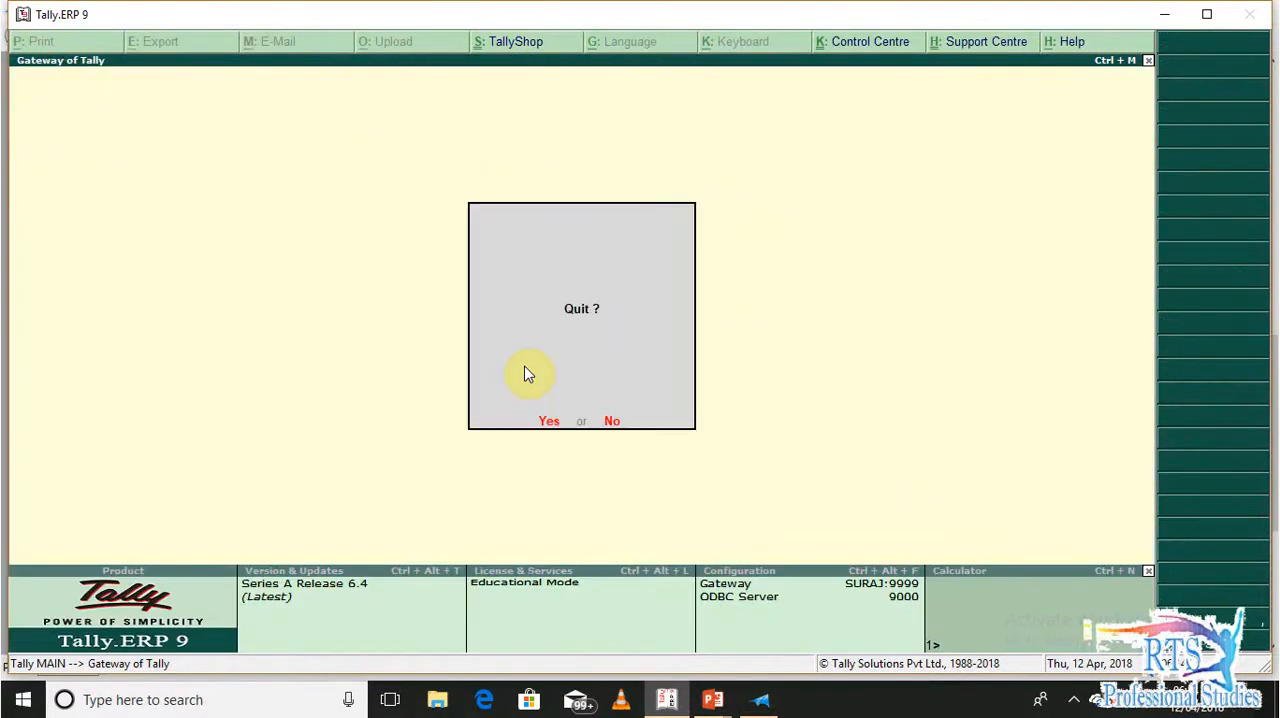
{"action": "key", "text": "n"}
{"action": "key", "text": "p"}
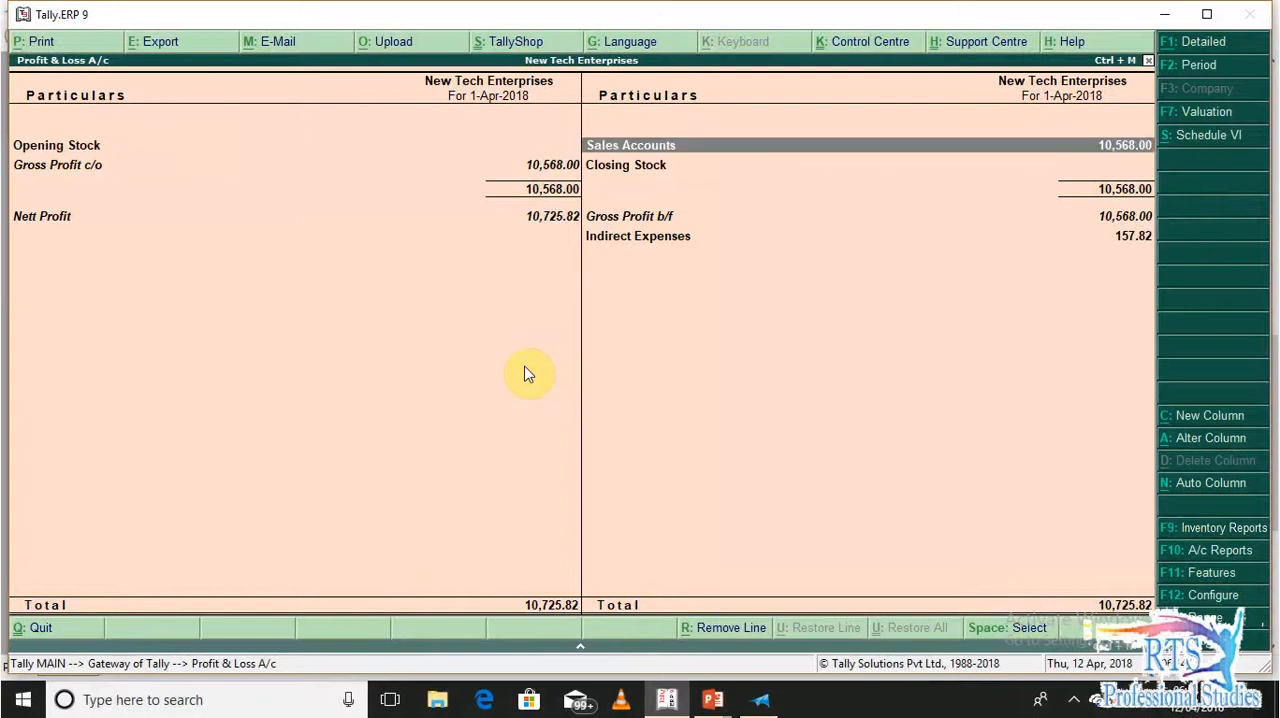
{"action": "key", "text": "Return"}
{"action": "key", "text": "Down"}
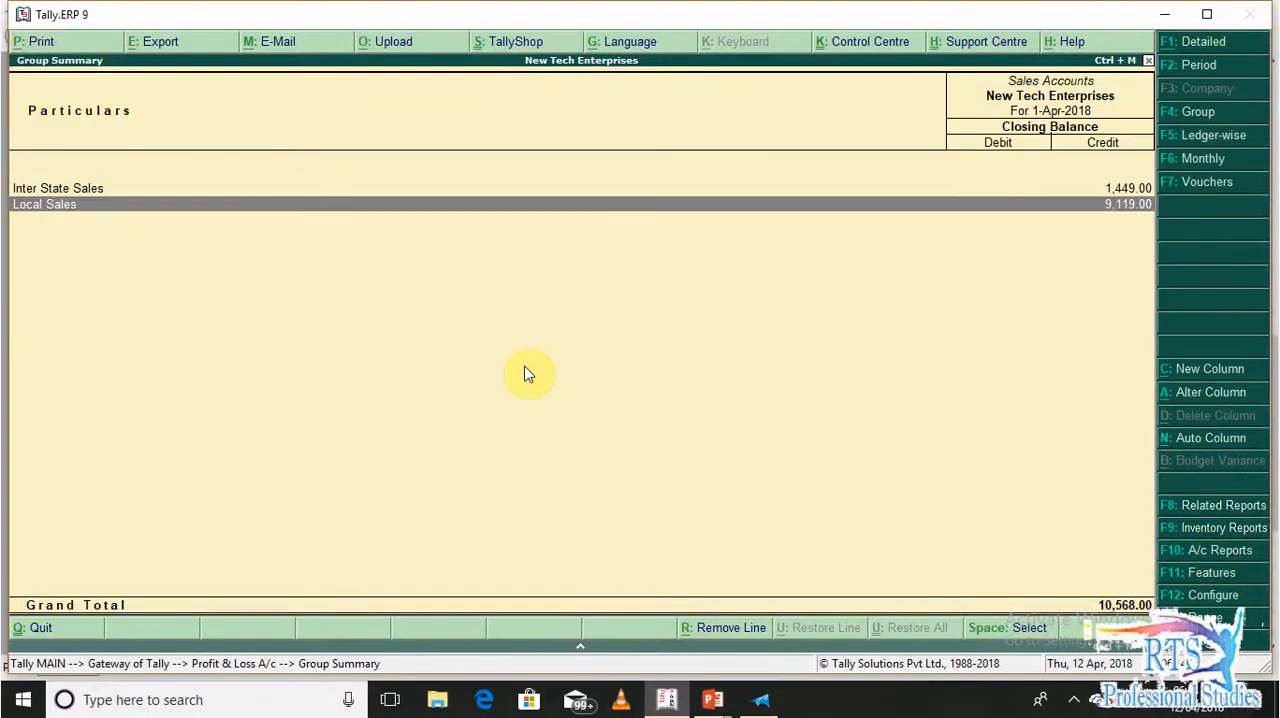
{"action": "key", "text": "Up"}
{"action": "key", "text": "Down"}
{"action": "key", "text": "Escape"}
{"action": "key", "text": "Escape"}
{"action": "key", "text": "Escape"}
{"action": "key", "text": "Escape"}
Display the GSTR-1 report and examine the outward supplies for Local Sales and Inter State Sales
{"action": "key", "text": "d"}
{"action": "key", "text": "u"}
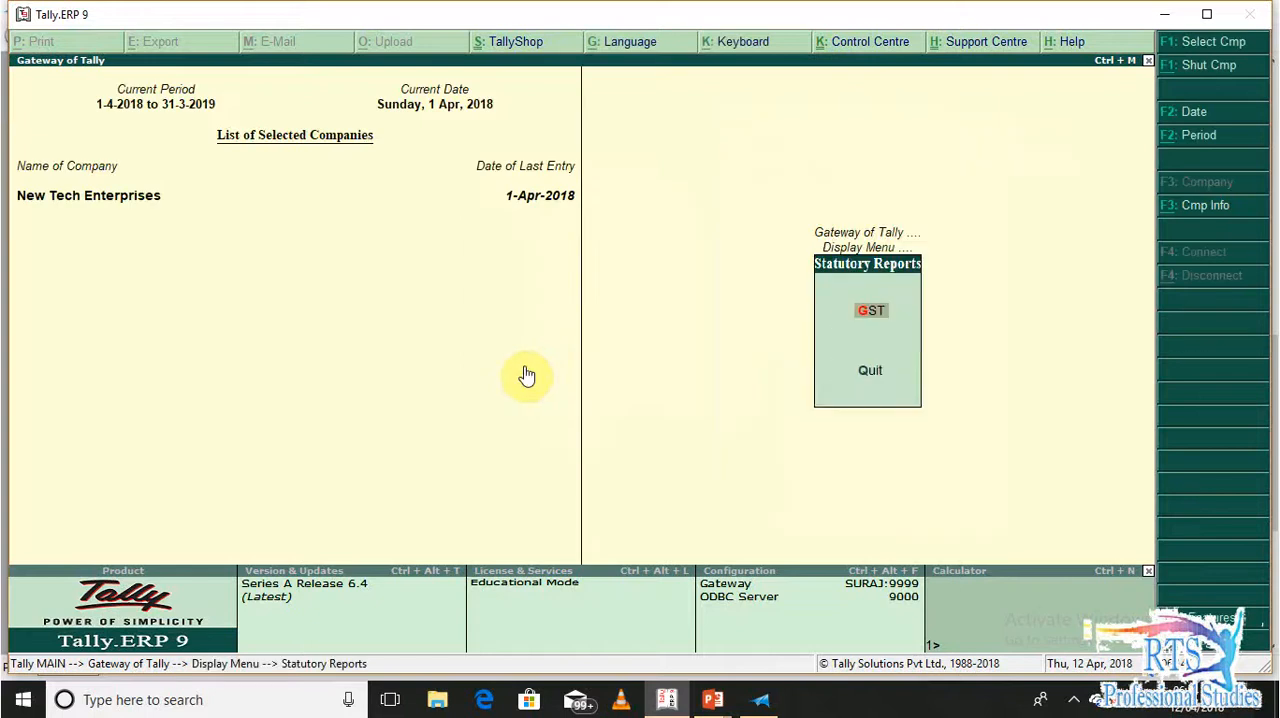
{"action": "key", "text": "g"}
{"action": "key", "text": "Return"}
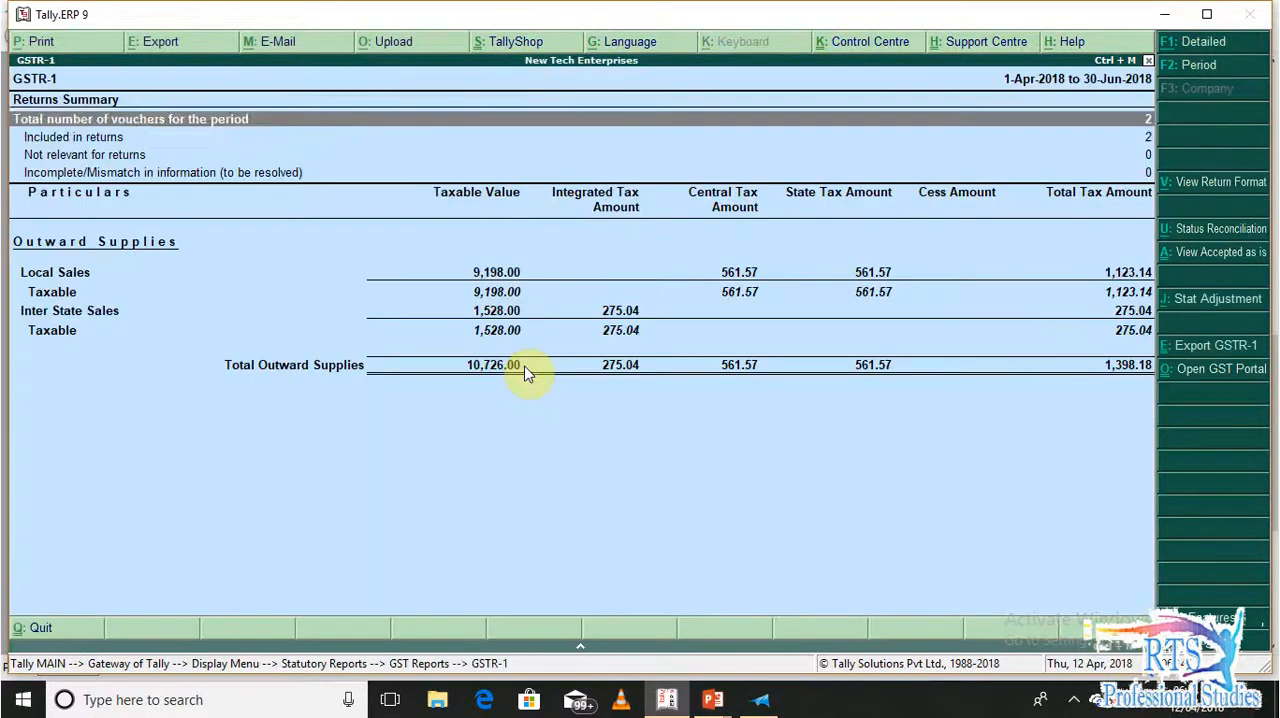
{"action": "key", "text": "Down"}
{"action": "key", "text": "Down"}
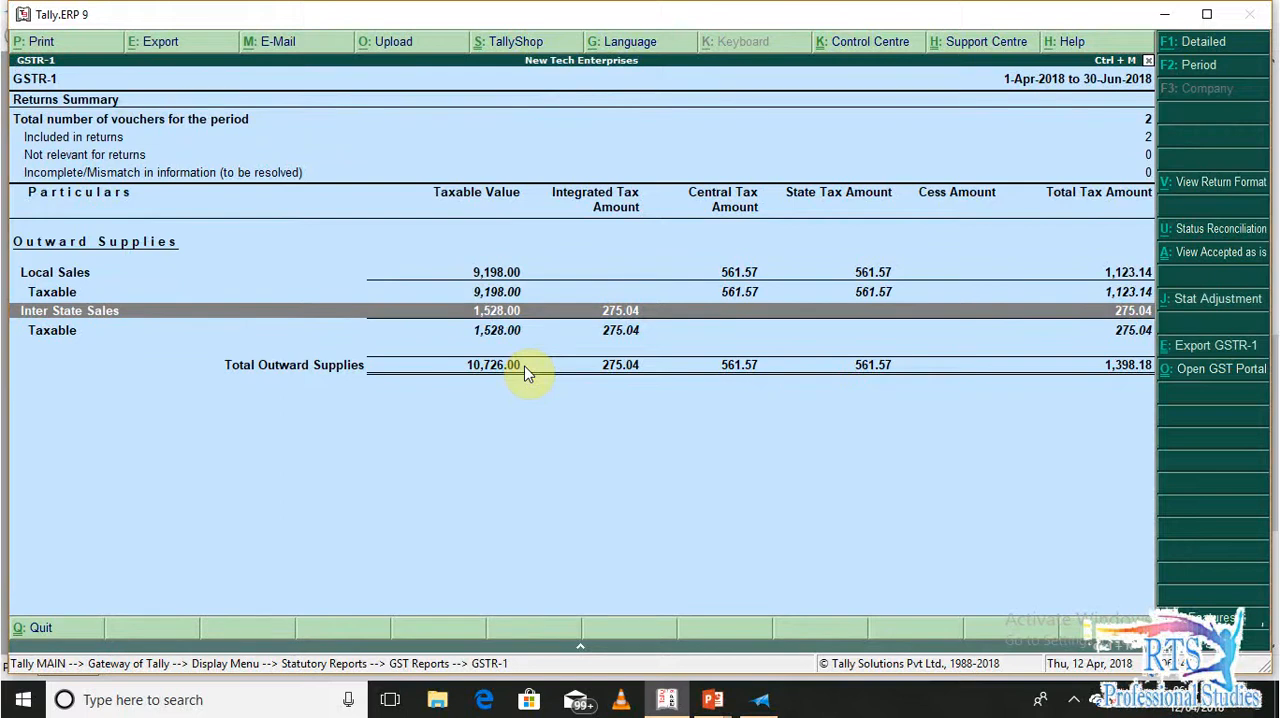
Switch GSTR-1 to the return format view, examine the B2C(Small) Invoices - 7 details, and return to the Gateway of Tally
{"action": "key", "text": "alt+v"}
{"action": "key", "text": "Down"}
{"action": "key", "text": "Down"}
{"action": "key", "text": "Down"}
{"action": "key", "text": "Down"}
{"action": "key", "text": "Down"}
{"action": "key", "text": "Down"}
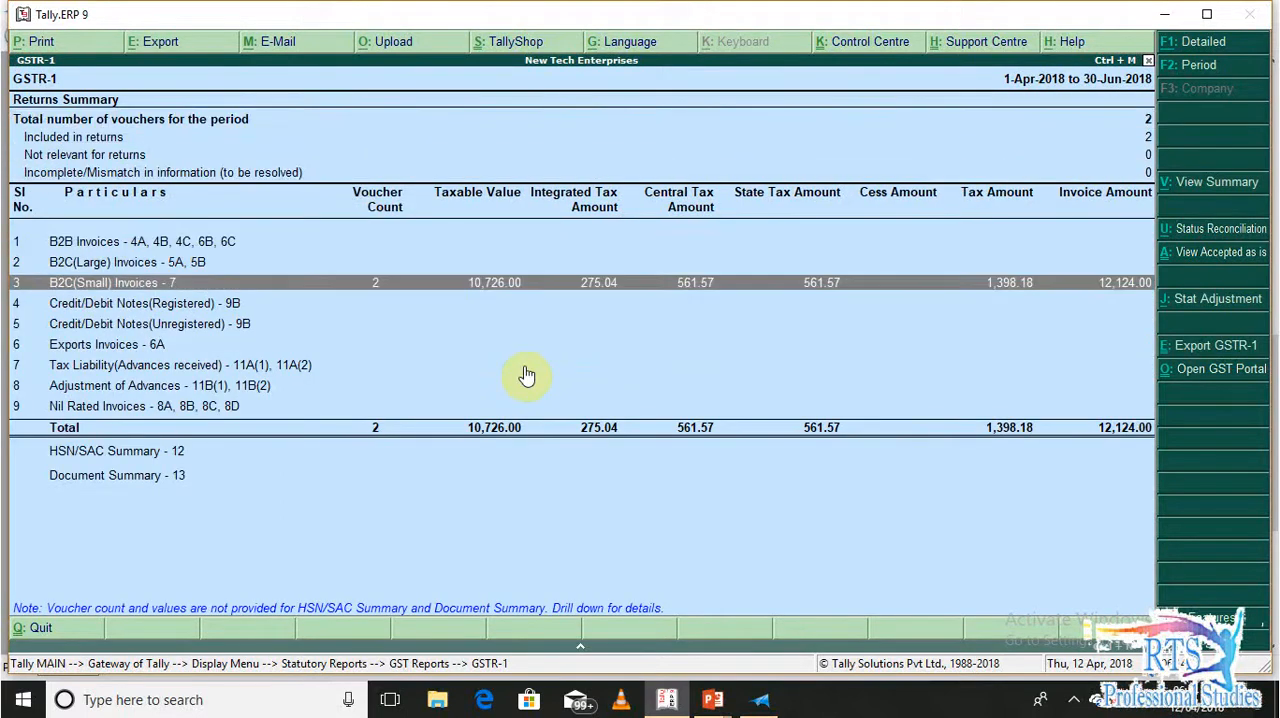
{"action": "key", "text": "Return"}
{"action": "key", "text": "Down"}
{"action": "key", "text": "Down"}
{"action": "key", "text": "Up"}
{"action": "key", "text": "Up"}
{"action": "key", "text": "Escape"}
{"action": "key", "text": "Escape"}
{"action": "key", "text": "Escape"}
{"action": "key", "text": "Escape"}
{"action": "key", "text": "Escape"}
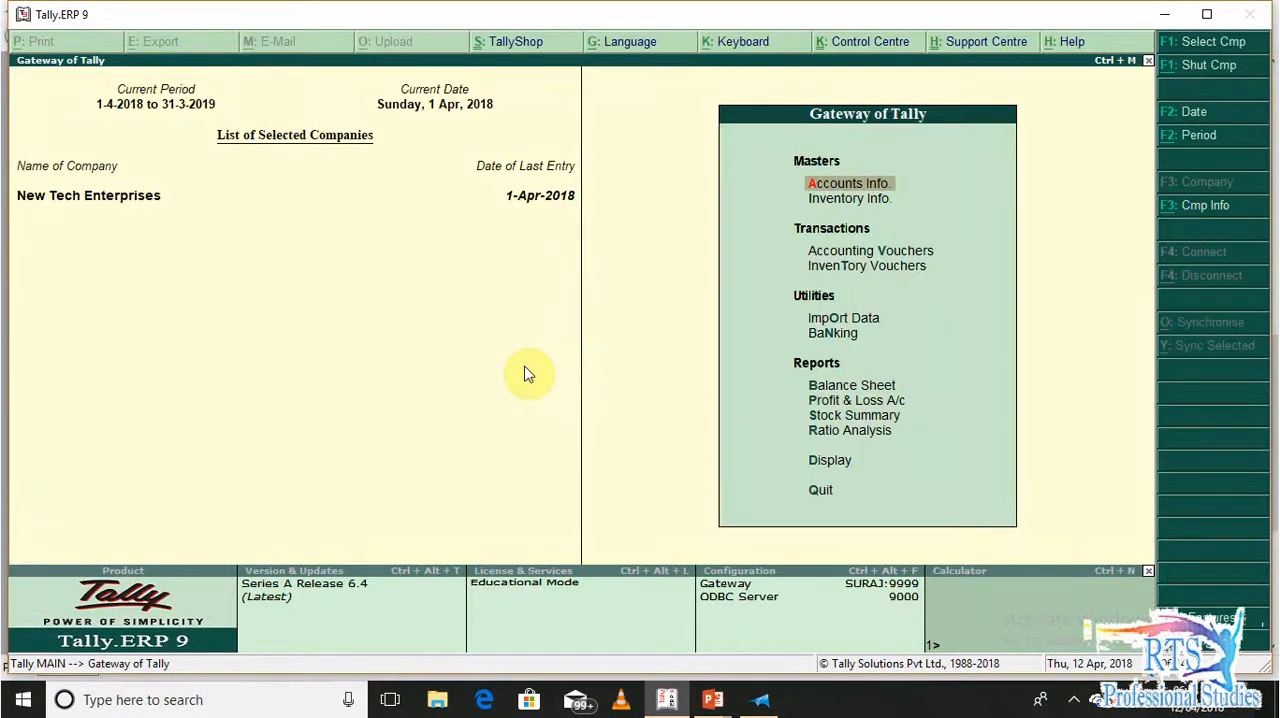
Display the Day Book and open the Flipkart POS voucher
{"action": "key", "text": "d"}
{"action": "key", "text": "Return"}
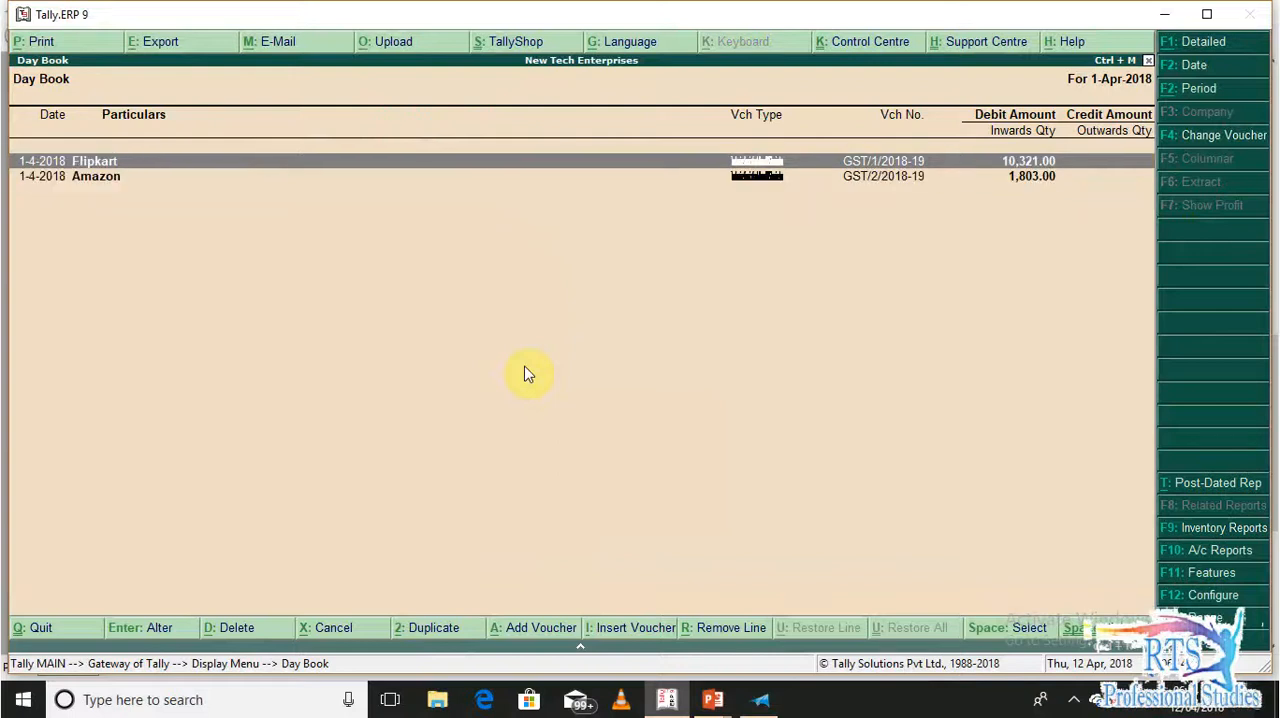
{"action": "key", "text": "Return"}
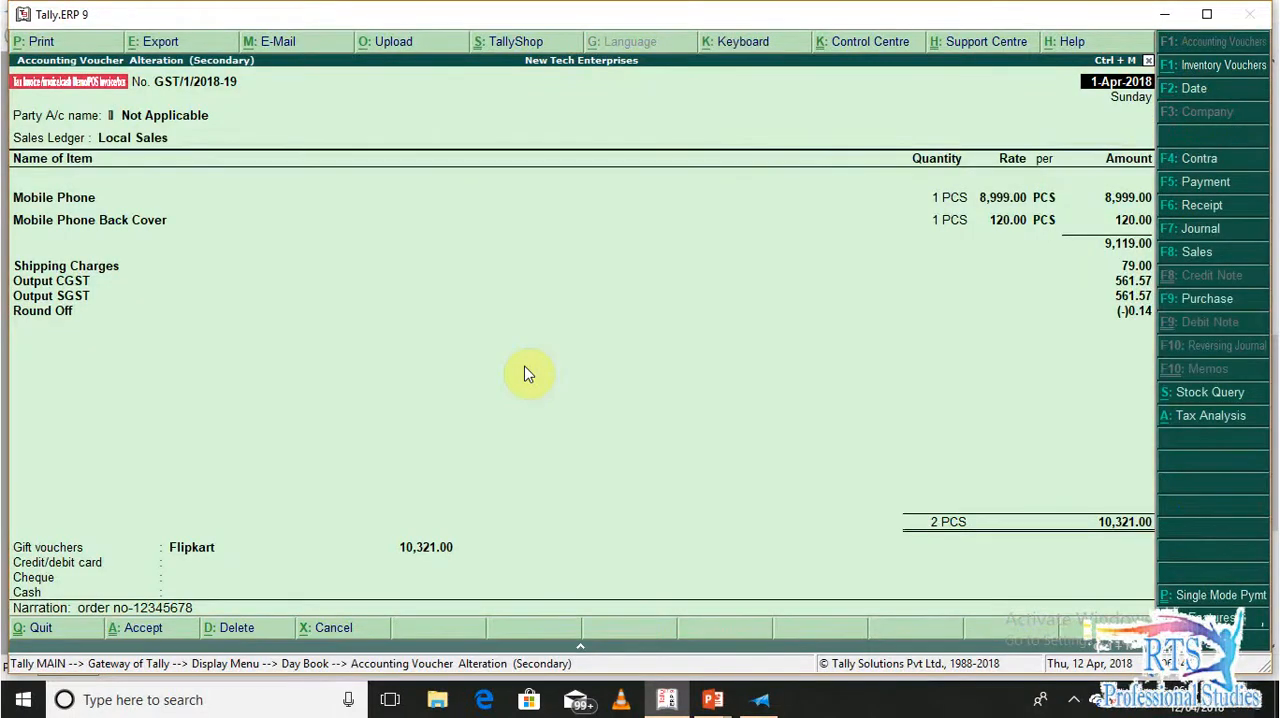
Preview the Flipkart invoice for printing, examine its items, GST breakdown and declaration at enlarged size, and go back to the Day Book
{"action": "key", "text": "alt+p"}
{"action": "key", "text": "Return"}
{"action": "key", "text": "Return"}
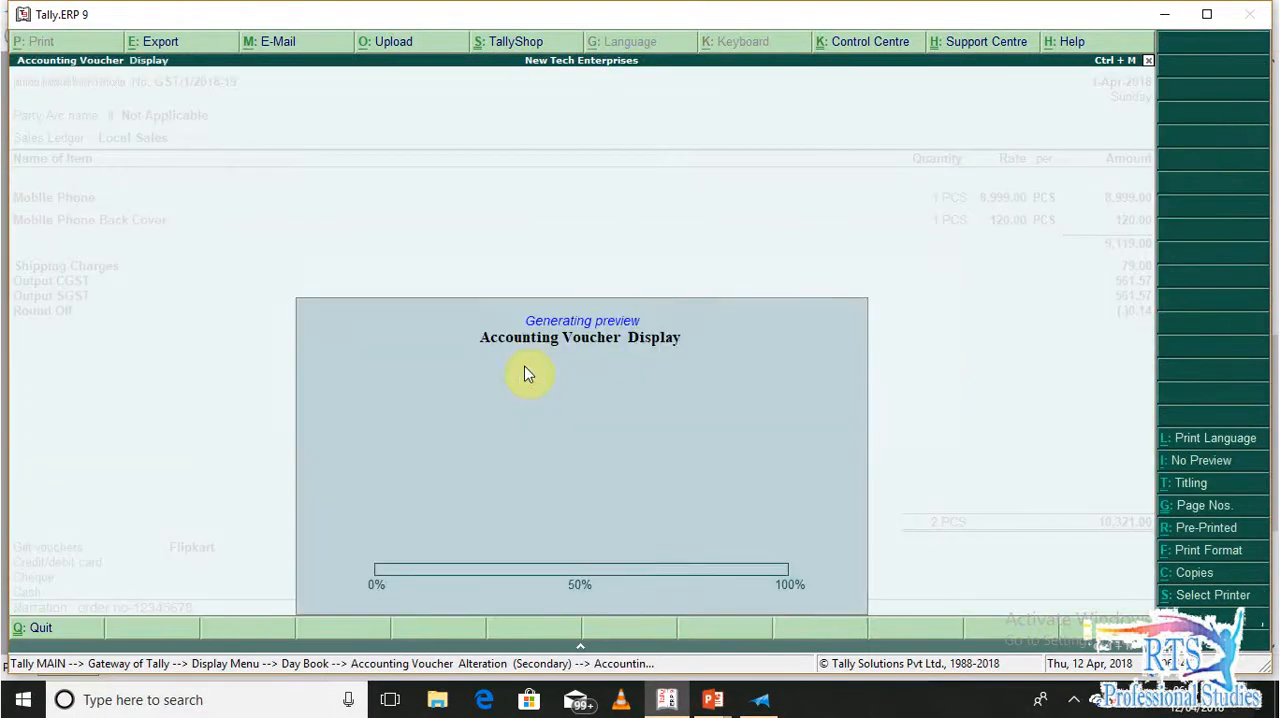
{"action": "left_click", "coordinate": [528, 374]}
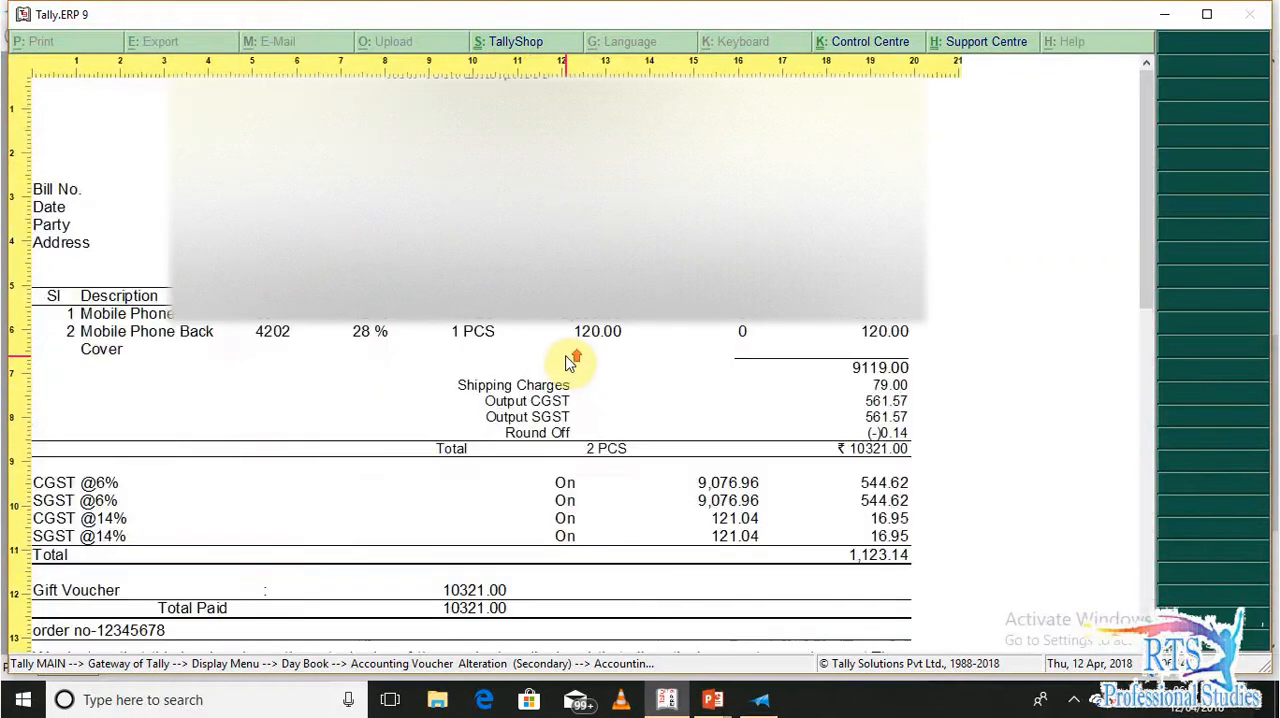
{"action": "scroll", "coordinate": [920, 420], "scroll_direction": "up", "scroll_amount": 1}
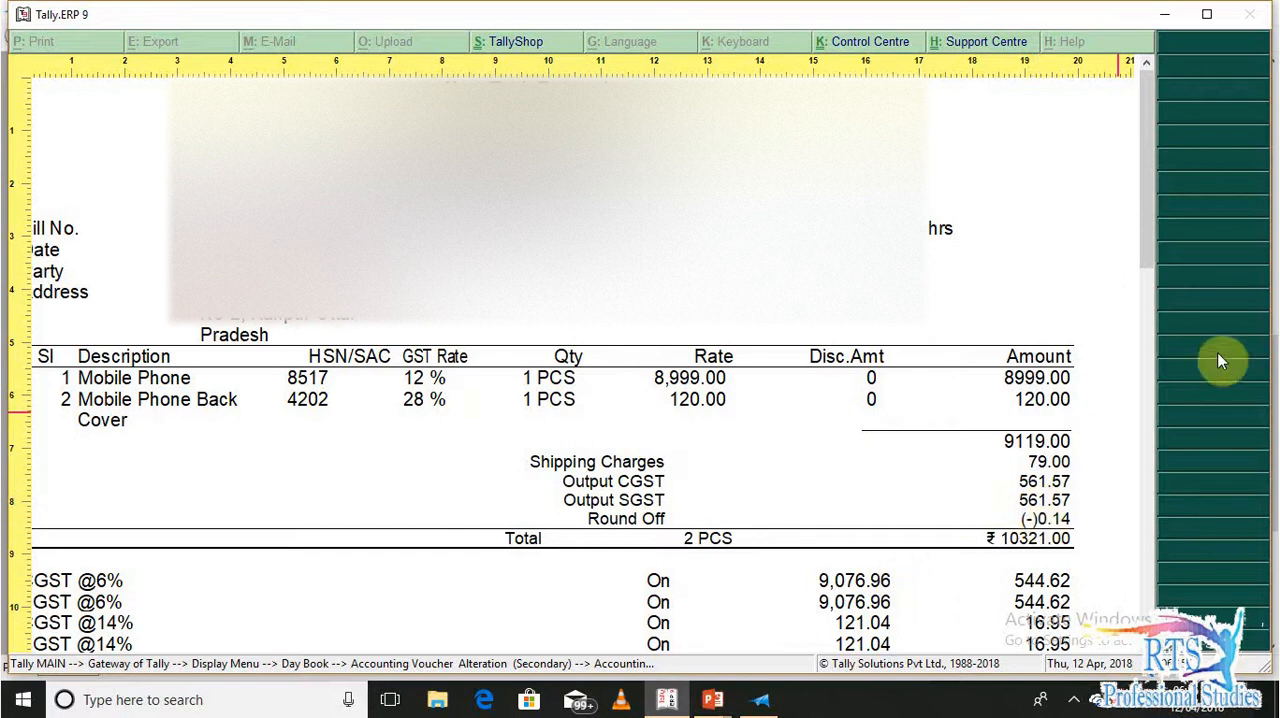
{"action": "left_click_drag", "start_coordinate": [1151, 217], "coordinate": [1151, 337]}
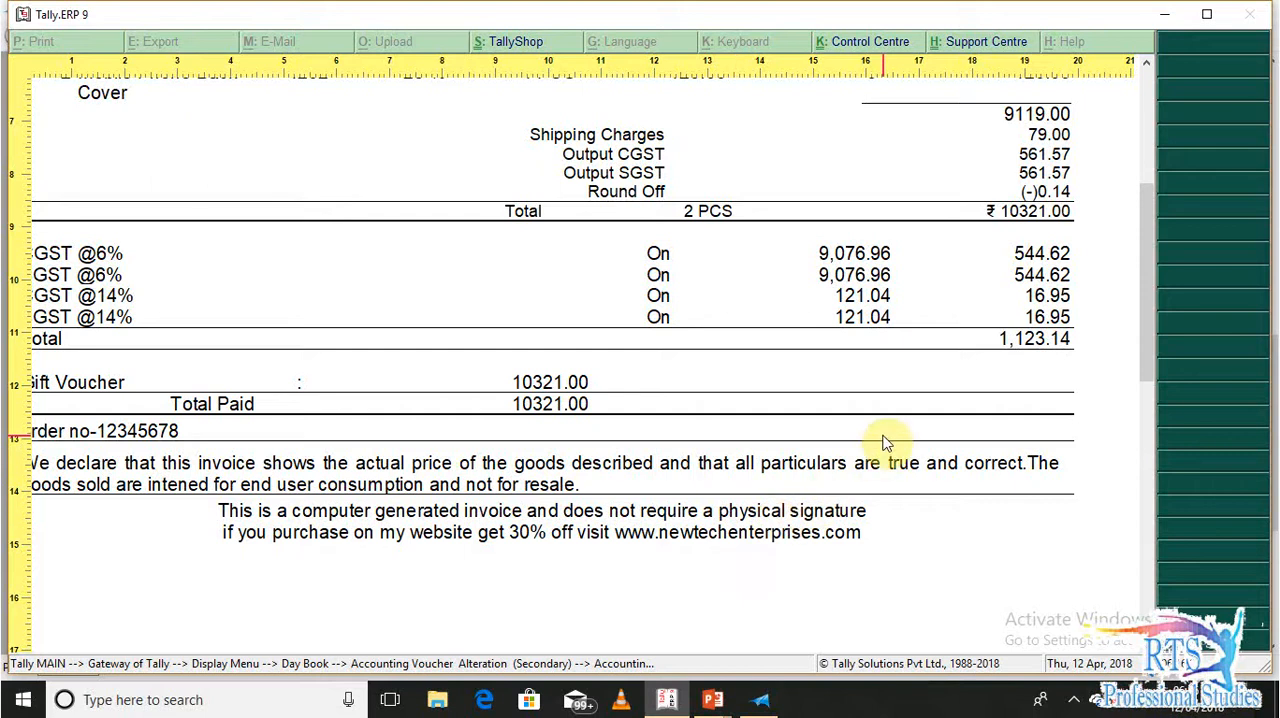
{"action": "key", "text": "Escape"}
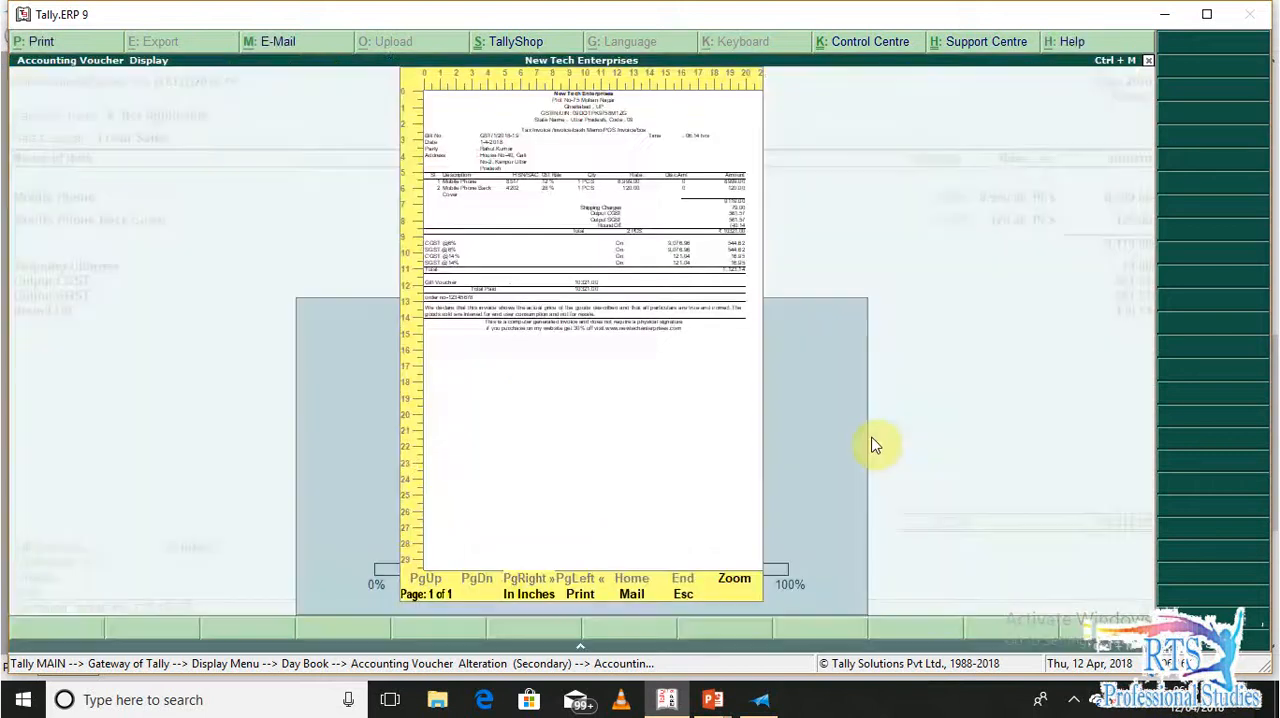
{"action": "key", "text": "Escape"}
{"action": "key", "text": "Escape"}
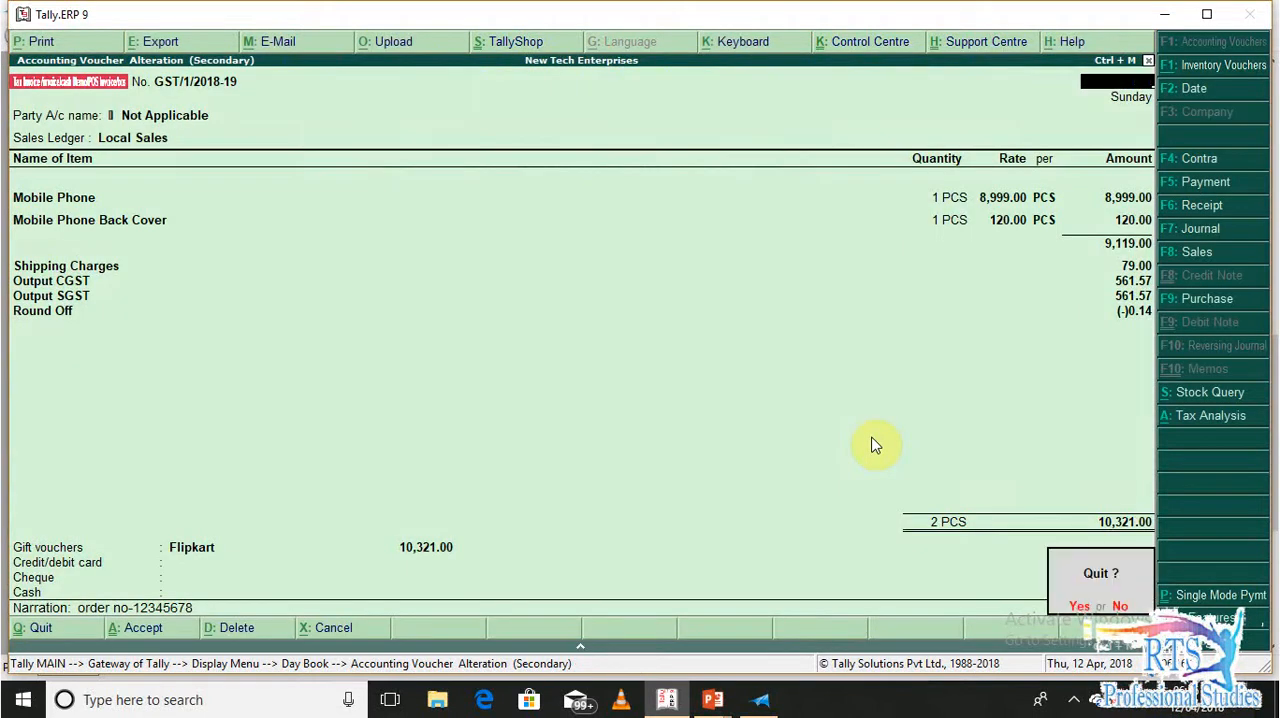
{"action": "key", "text": "y"}
Open the Amazon POS voucher, examine its IGST breakdown in the enlarged print preview, and return to the voucher
{"action": "key", "text": "Down"}
{"action": "key", "text": "Return"}
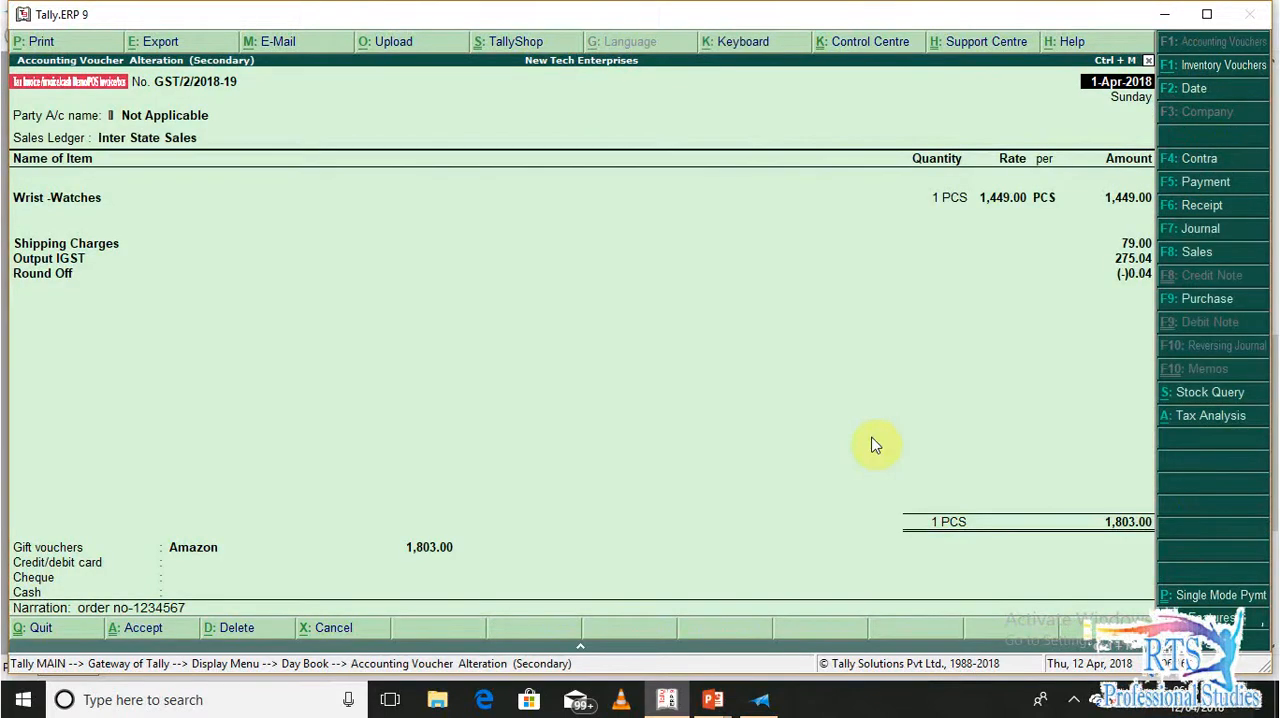
{"action": "key", "text": "alt+p"}
{"action": "key", "text": "Return"}
{"action": "key", "text": "alt+z"}
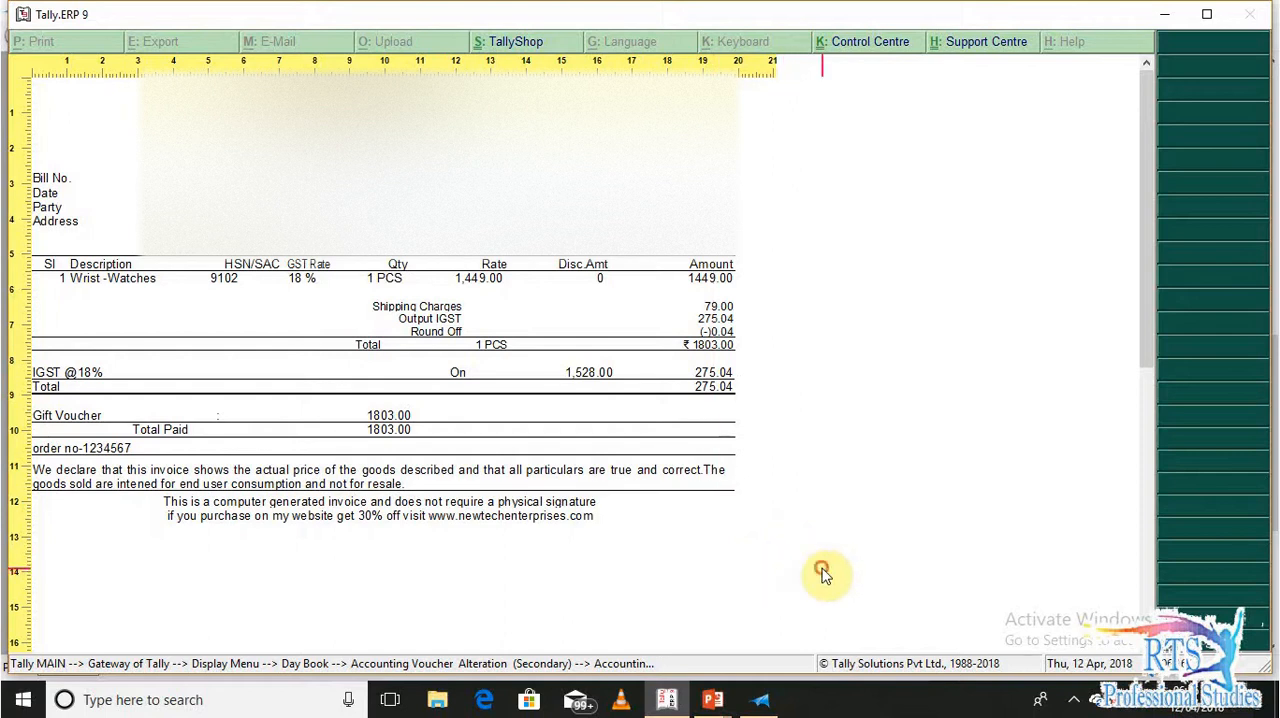
{"action": "left_click", "coordinate": [759, 520]}
{"action": "key", "text": "Escape"}
{"action": "key", "text": "Escape"}
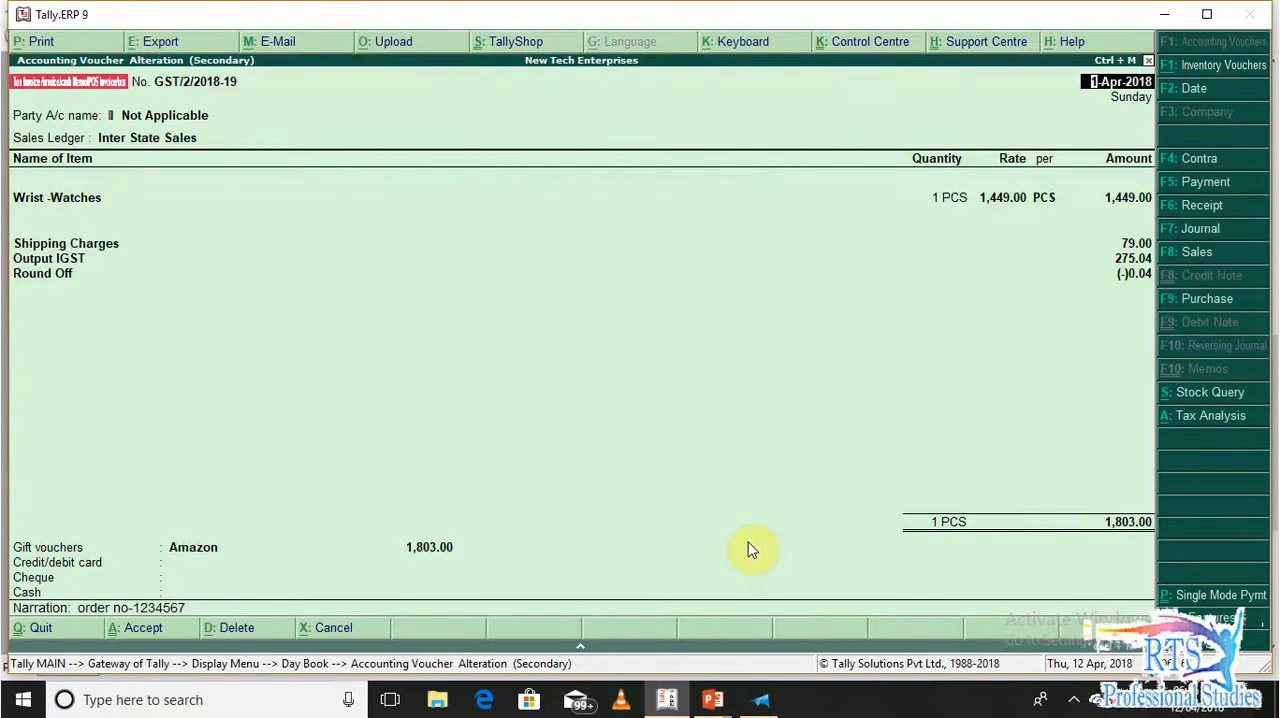